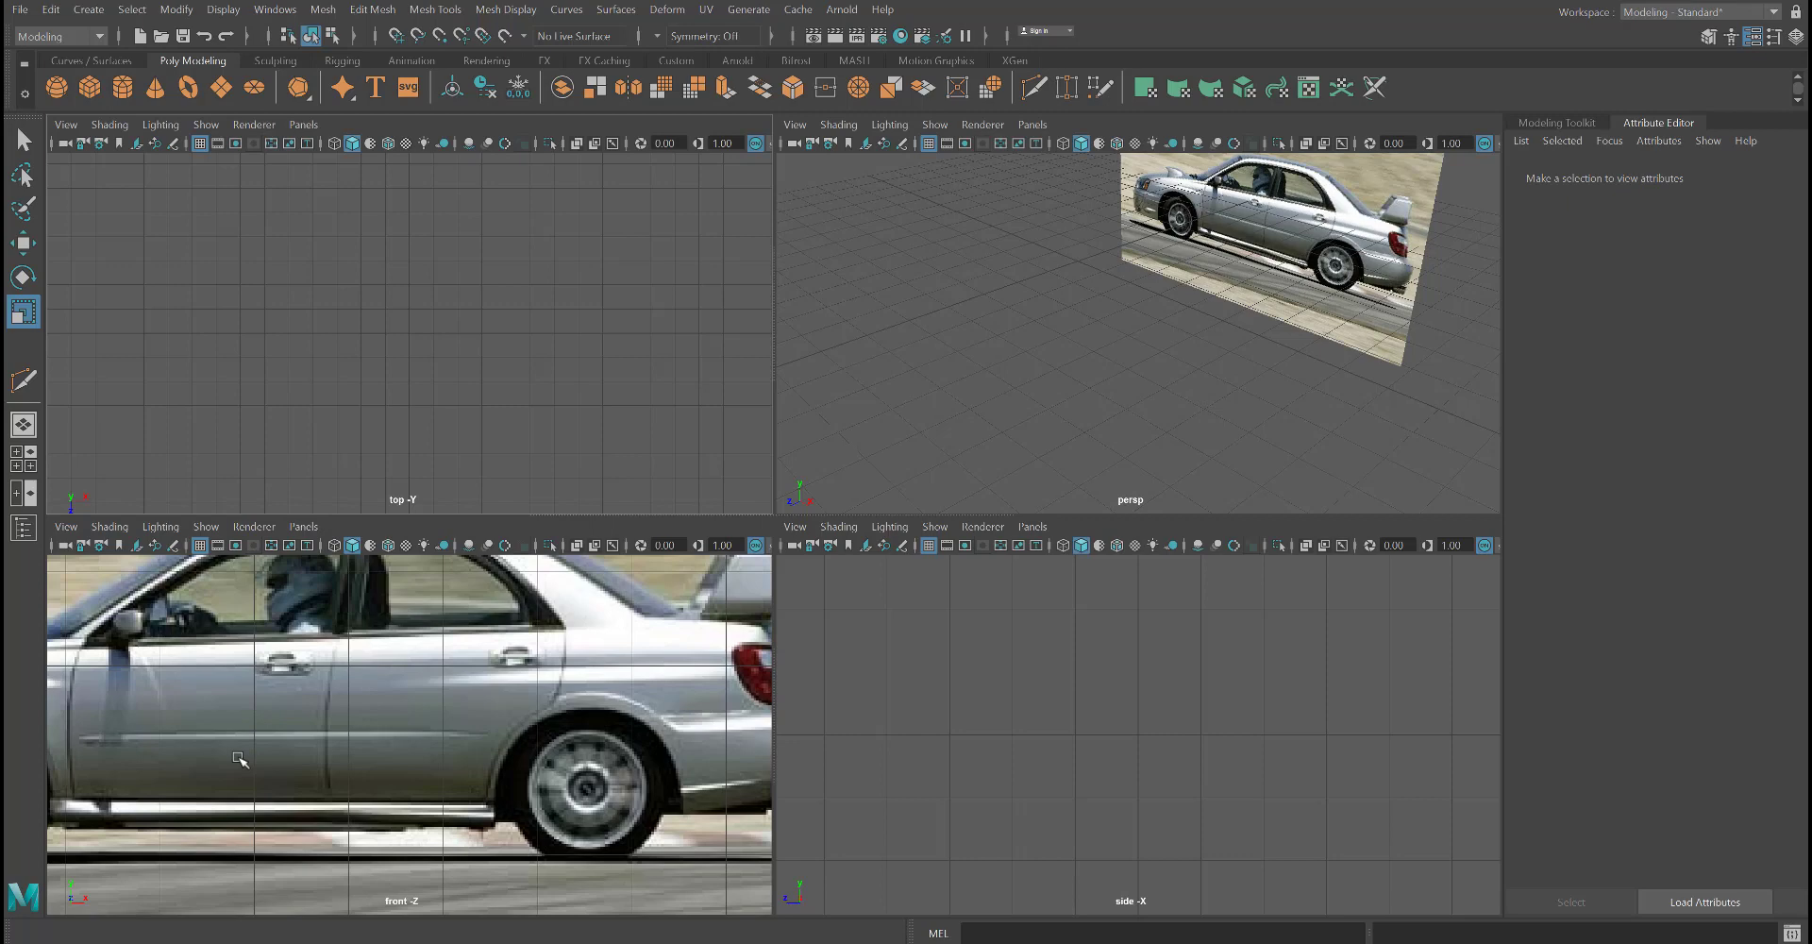
- Check the reference images in the Subaru Impreza folder, then view the whole side-view image in the front view
click(209, 942)
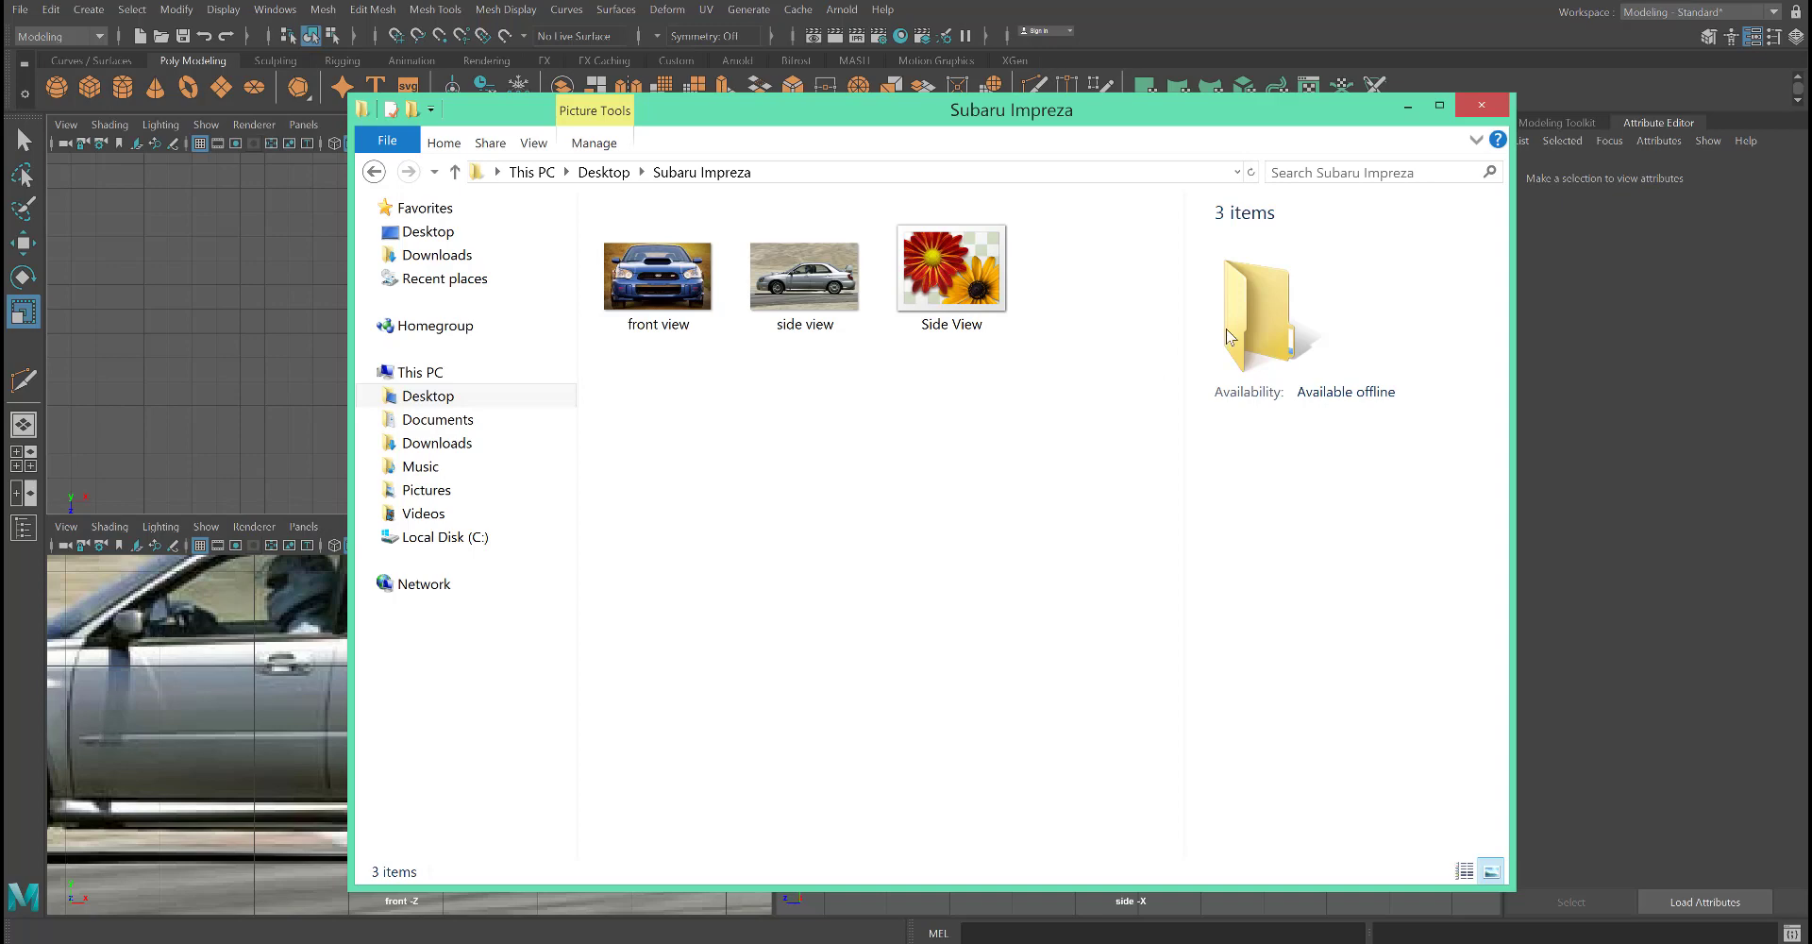
click(1479, 106)
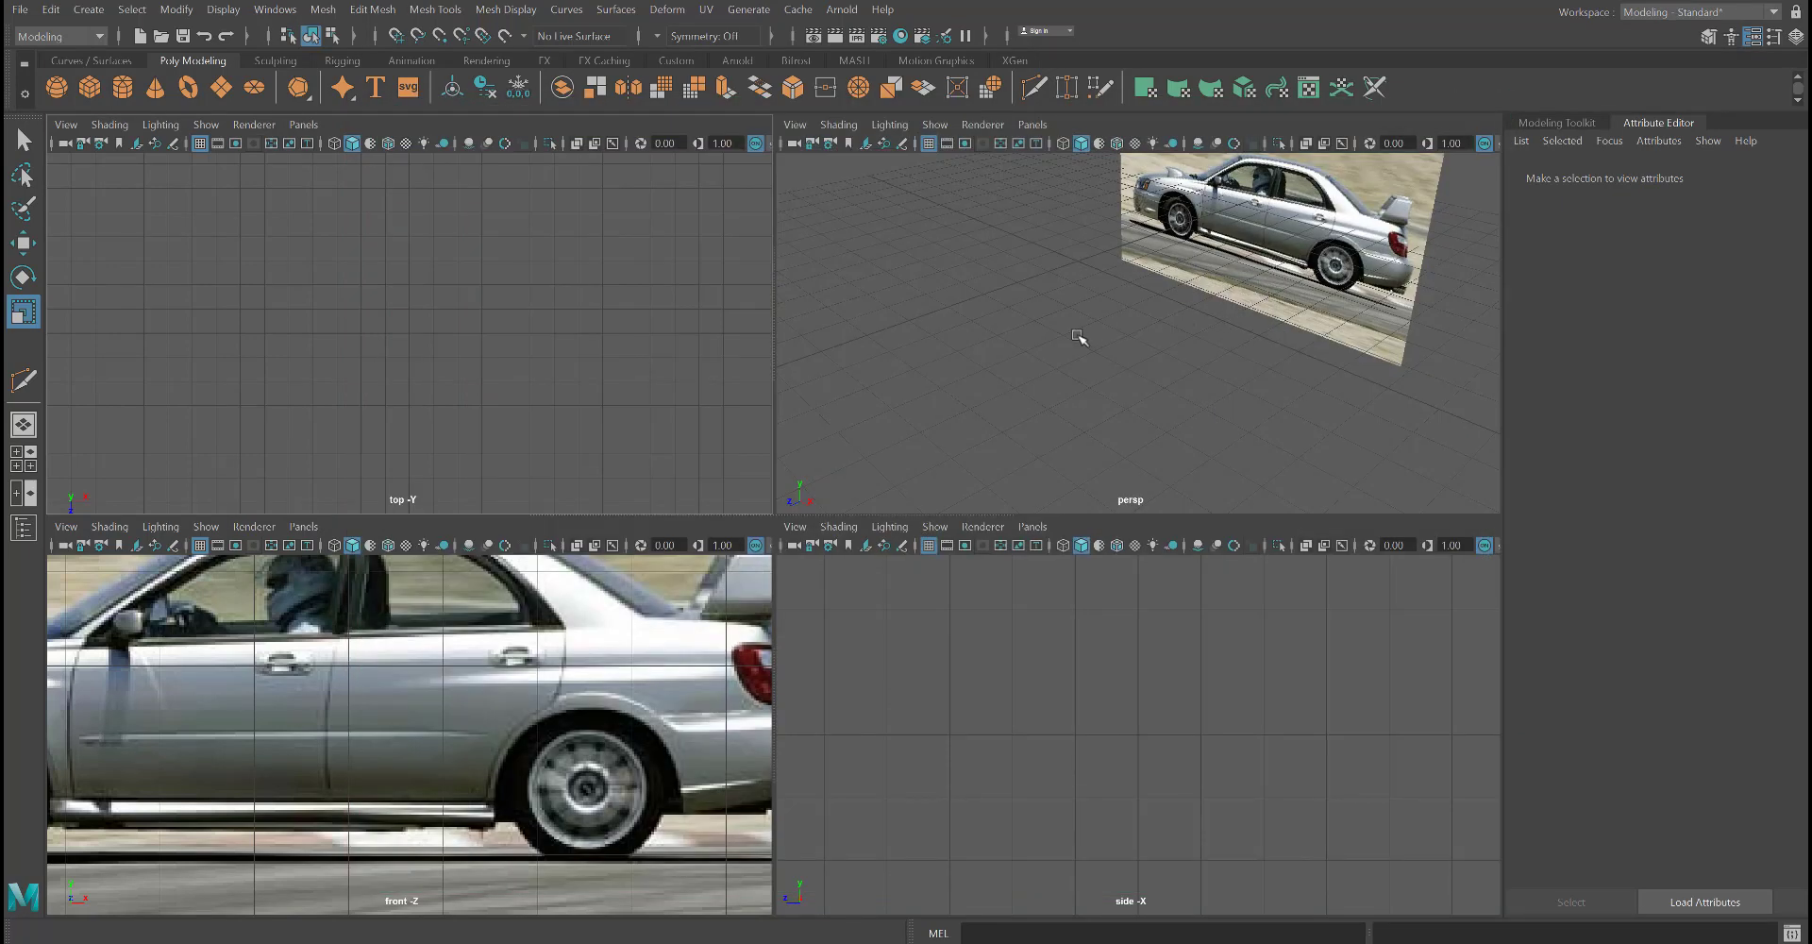
key(space)
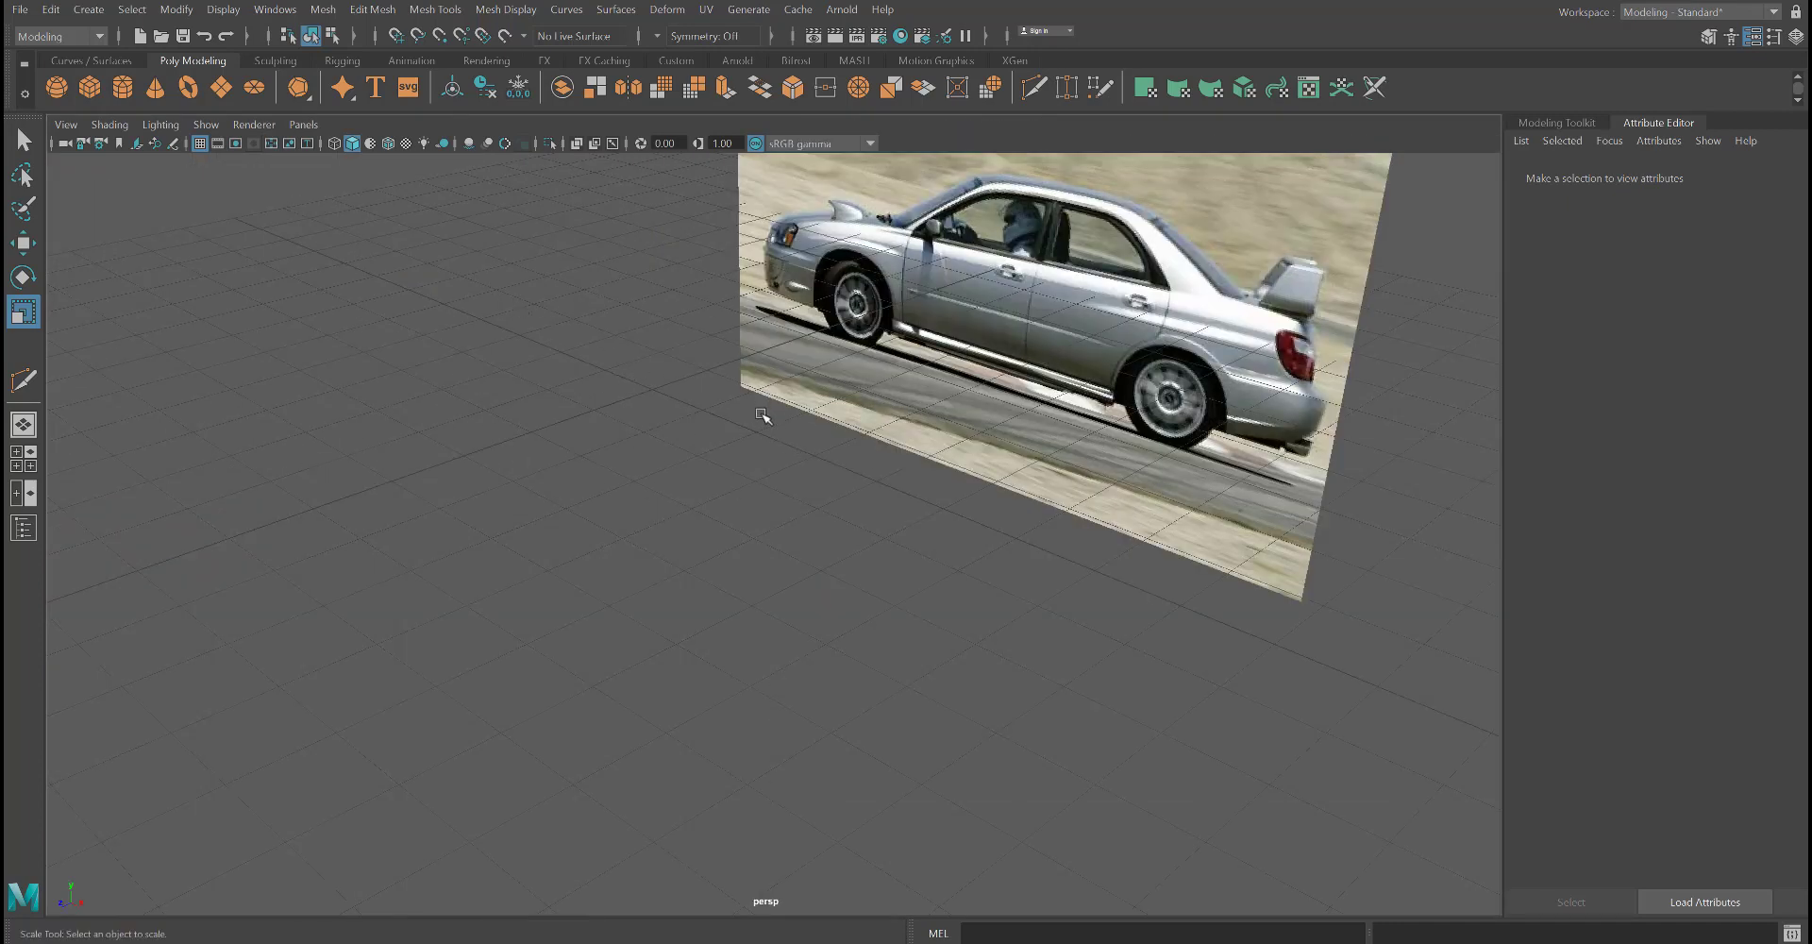
key(space)
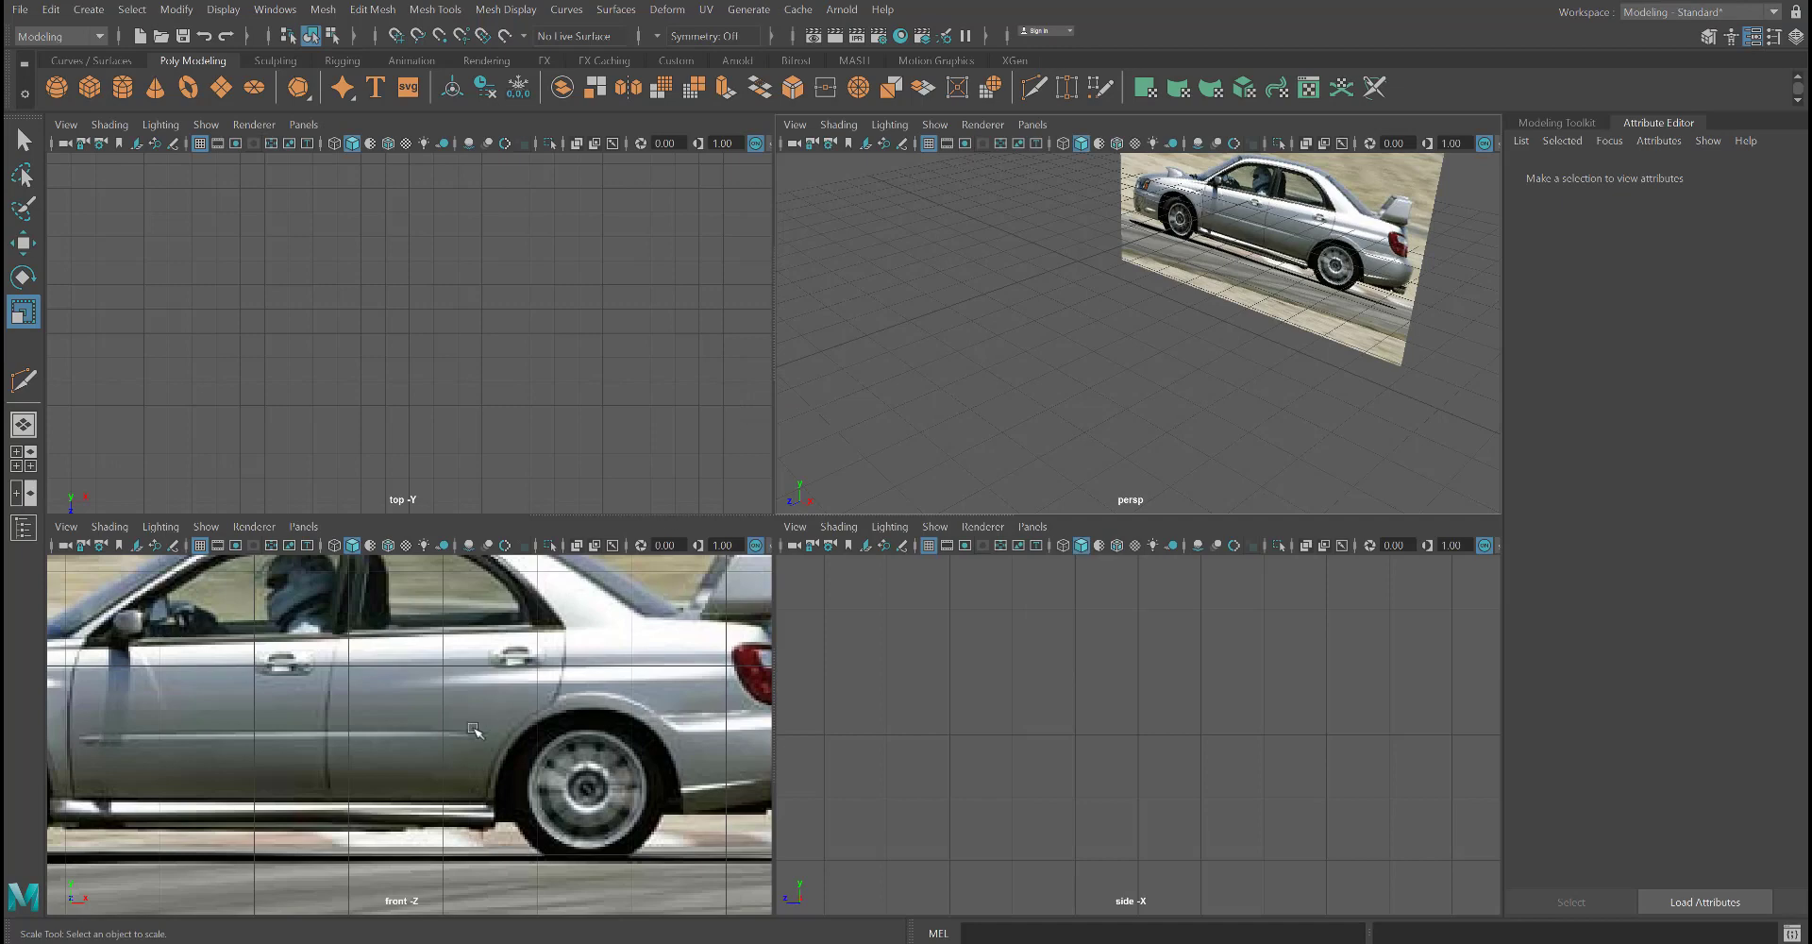
key(space)
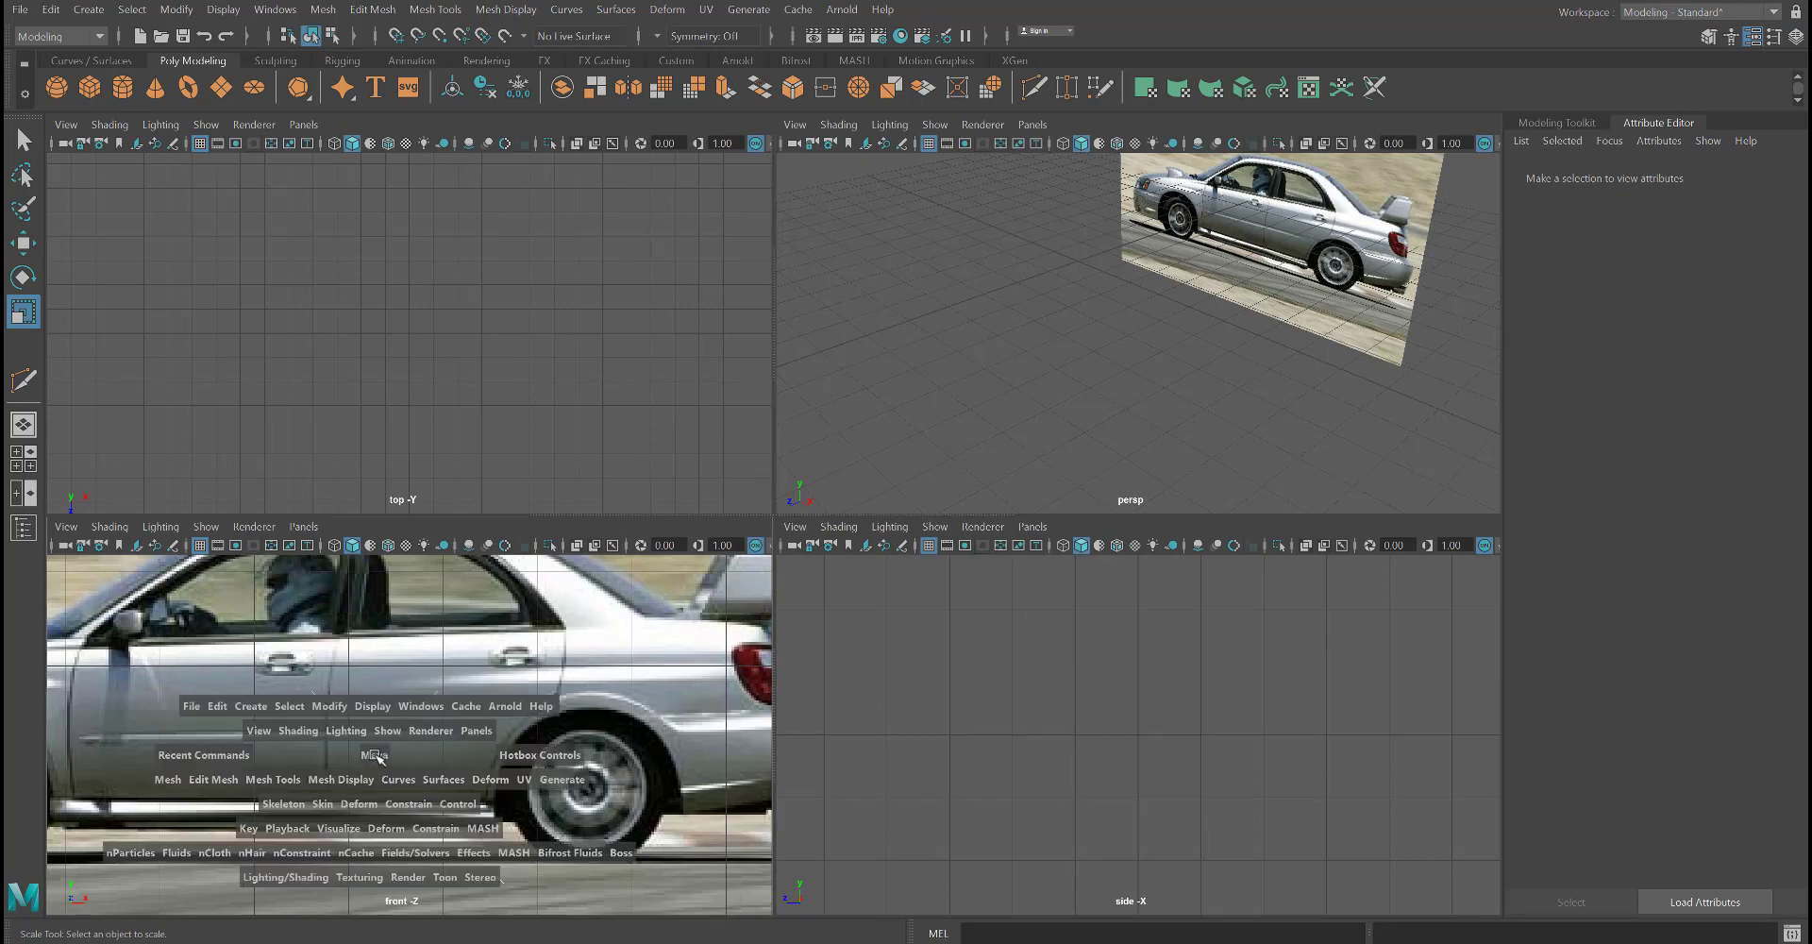
scroll(396, 697, up, 1)
scroll(387, 696, down, 4)
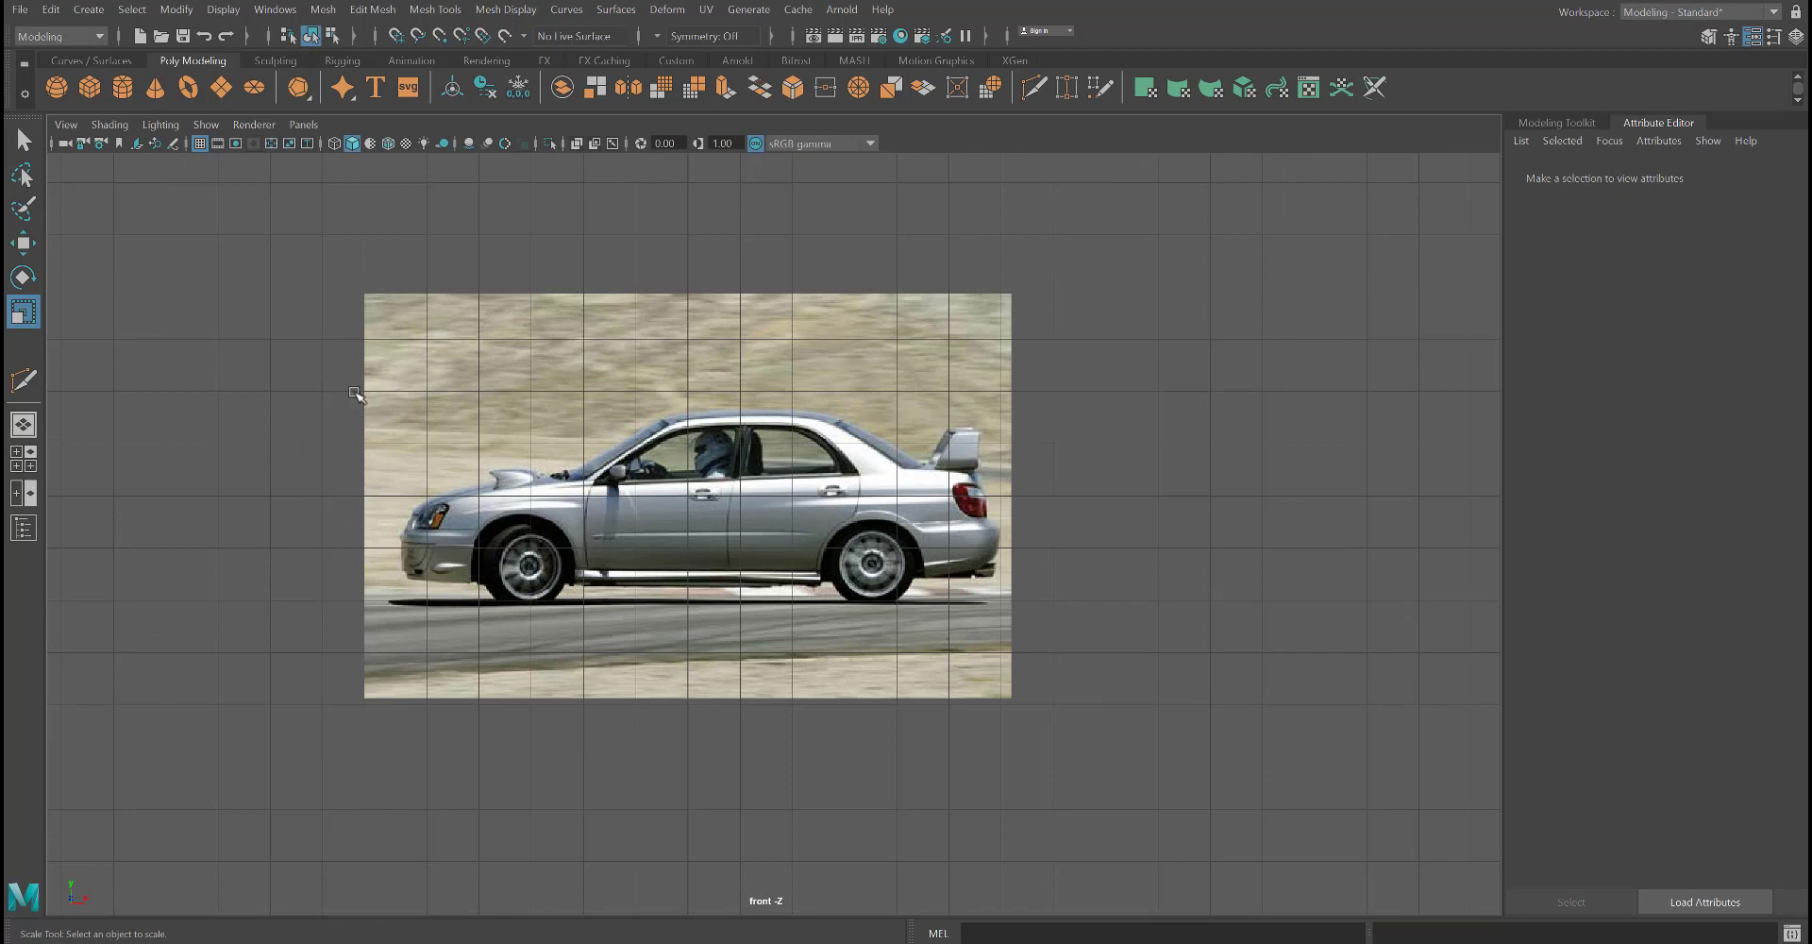
- Show the image plane import options for the front view, then dismiss them
click(66, 124)
mouse_move(149, 550)
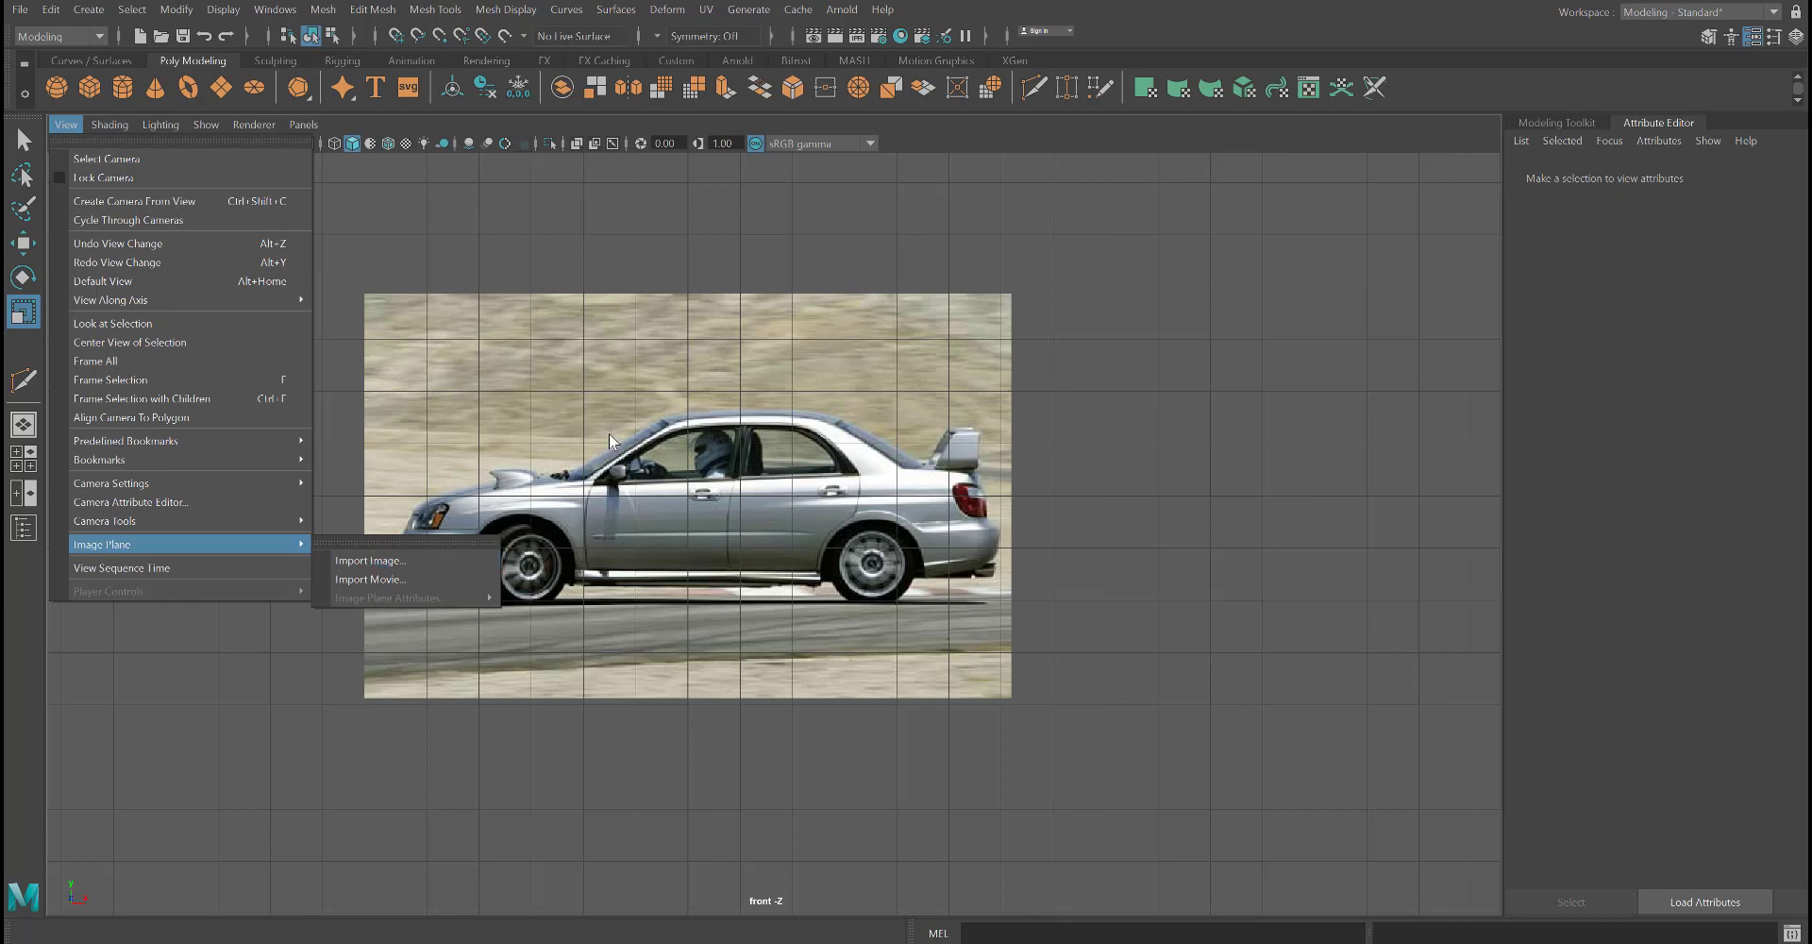
click(1204, 270)
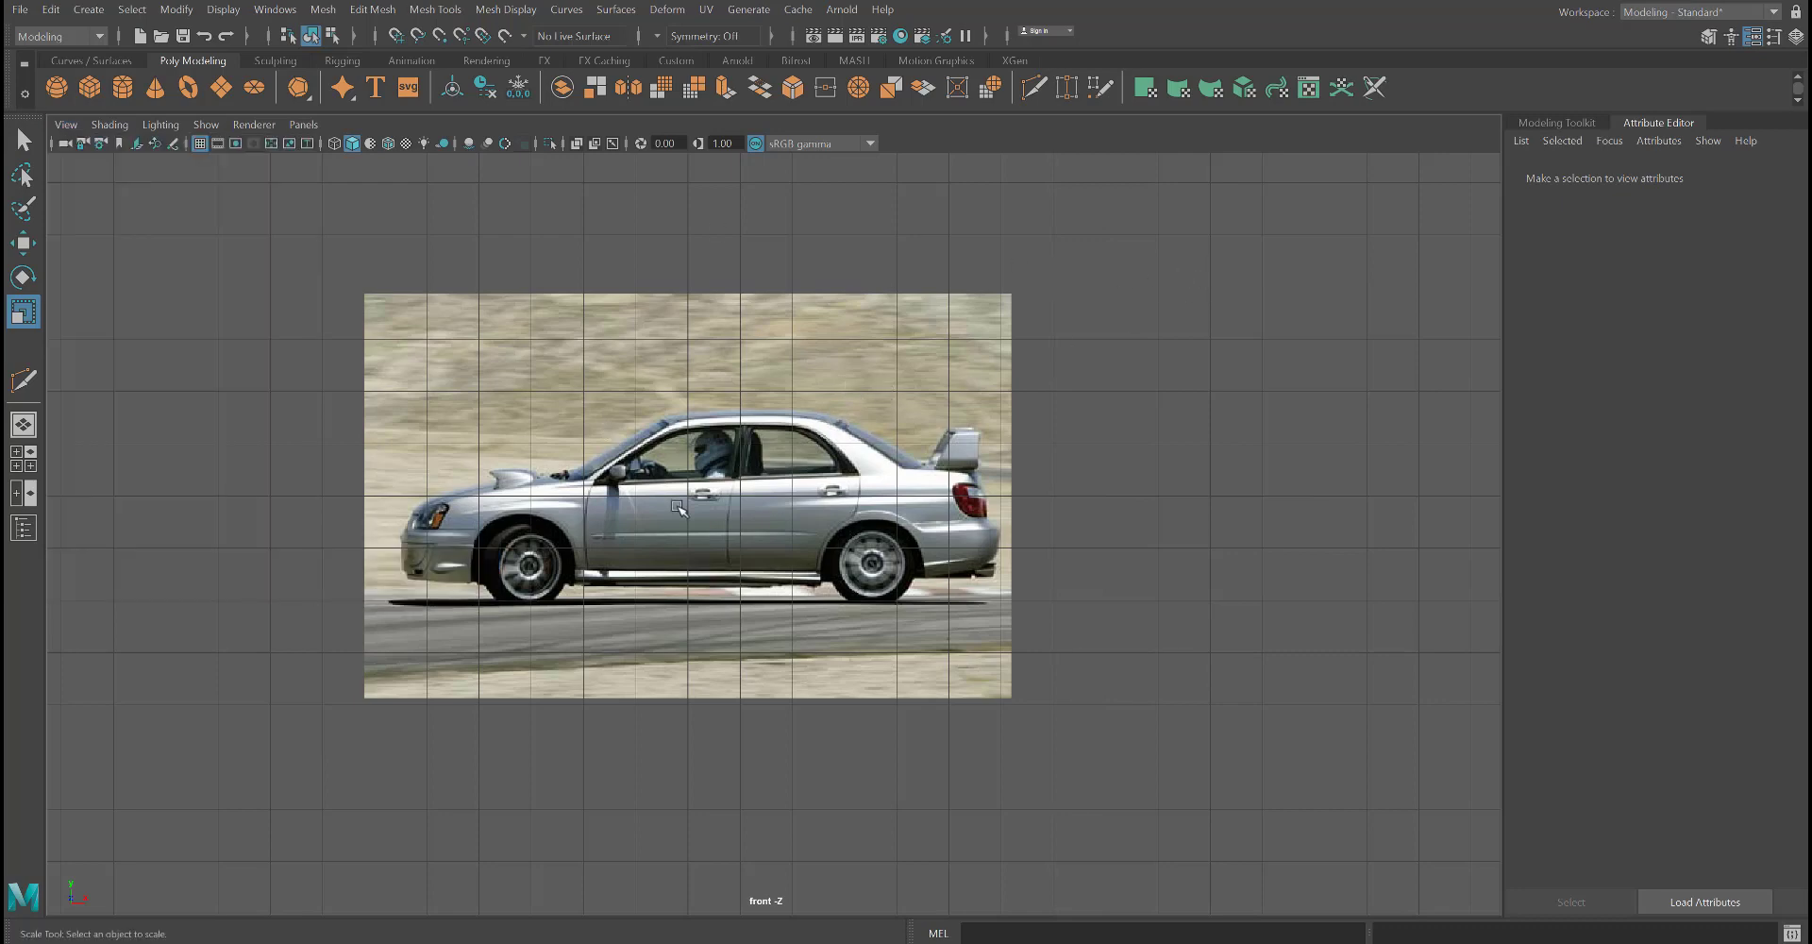
- Move the side-view car image plane back along the Z axis, behind the centre of the grid
key(space)
scroll(1056, 279, down, 2)
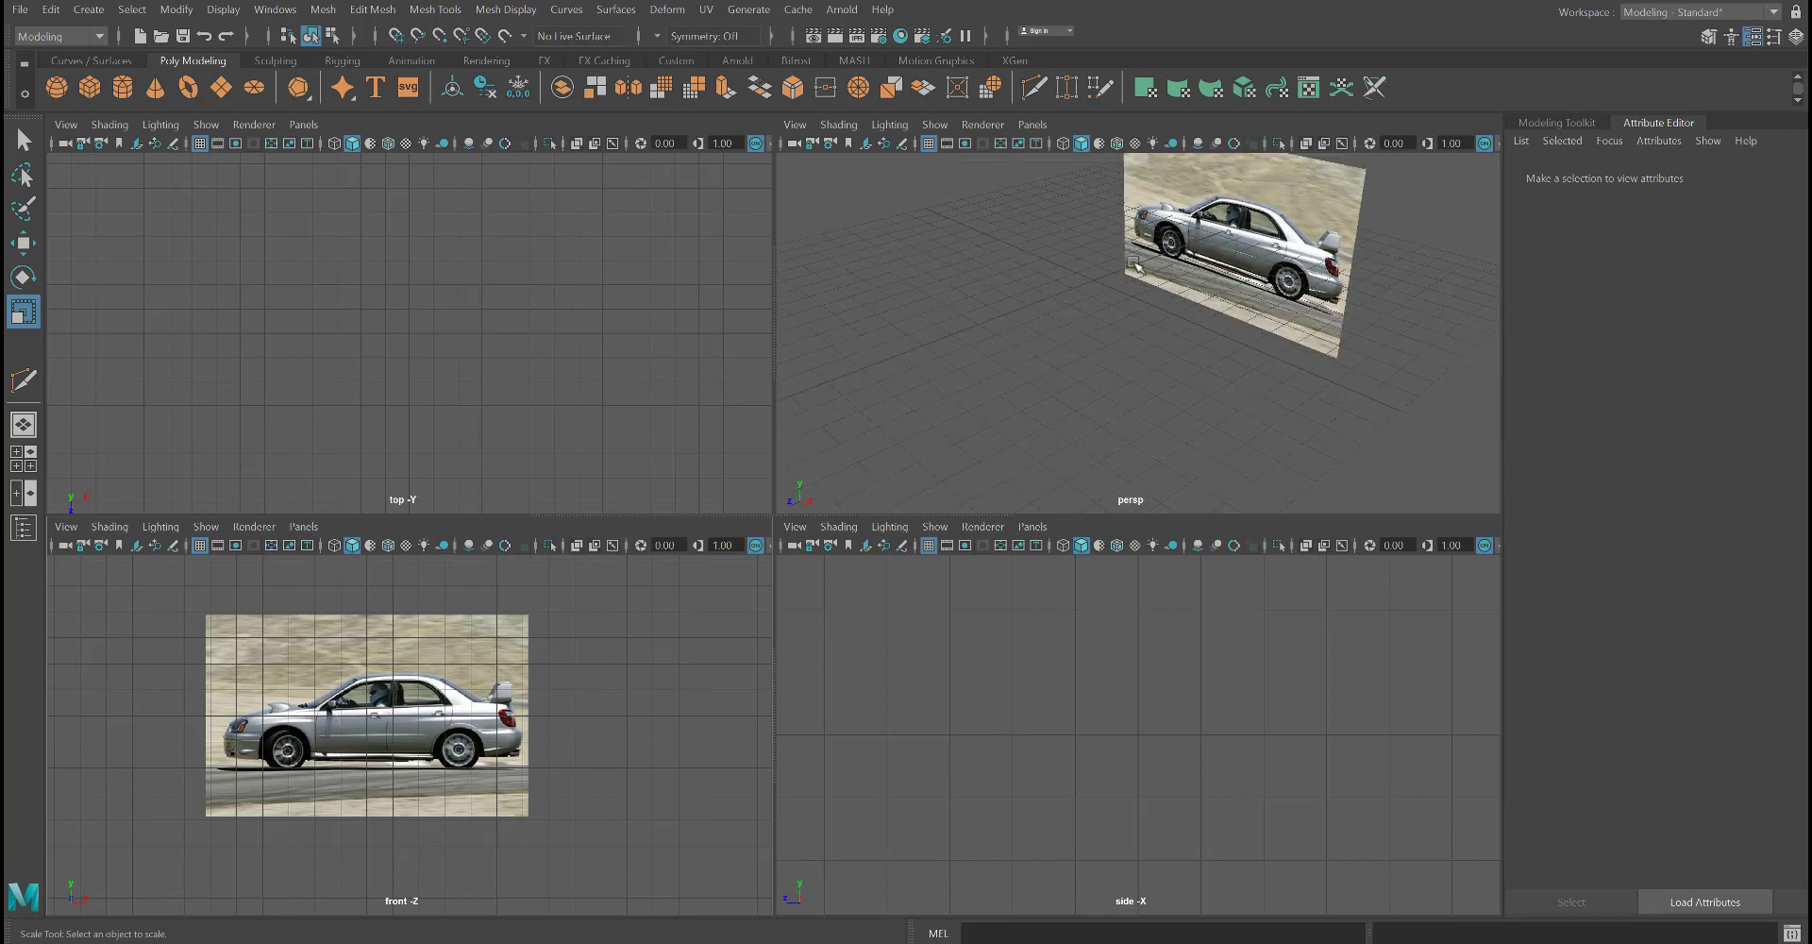
click(1228, 224)
key(e)
key(r)
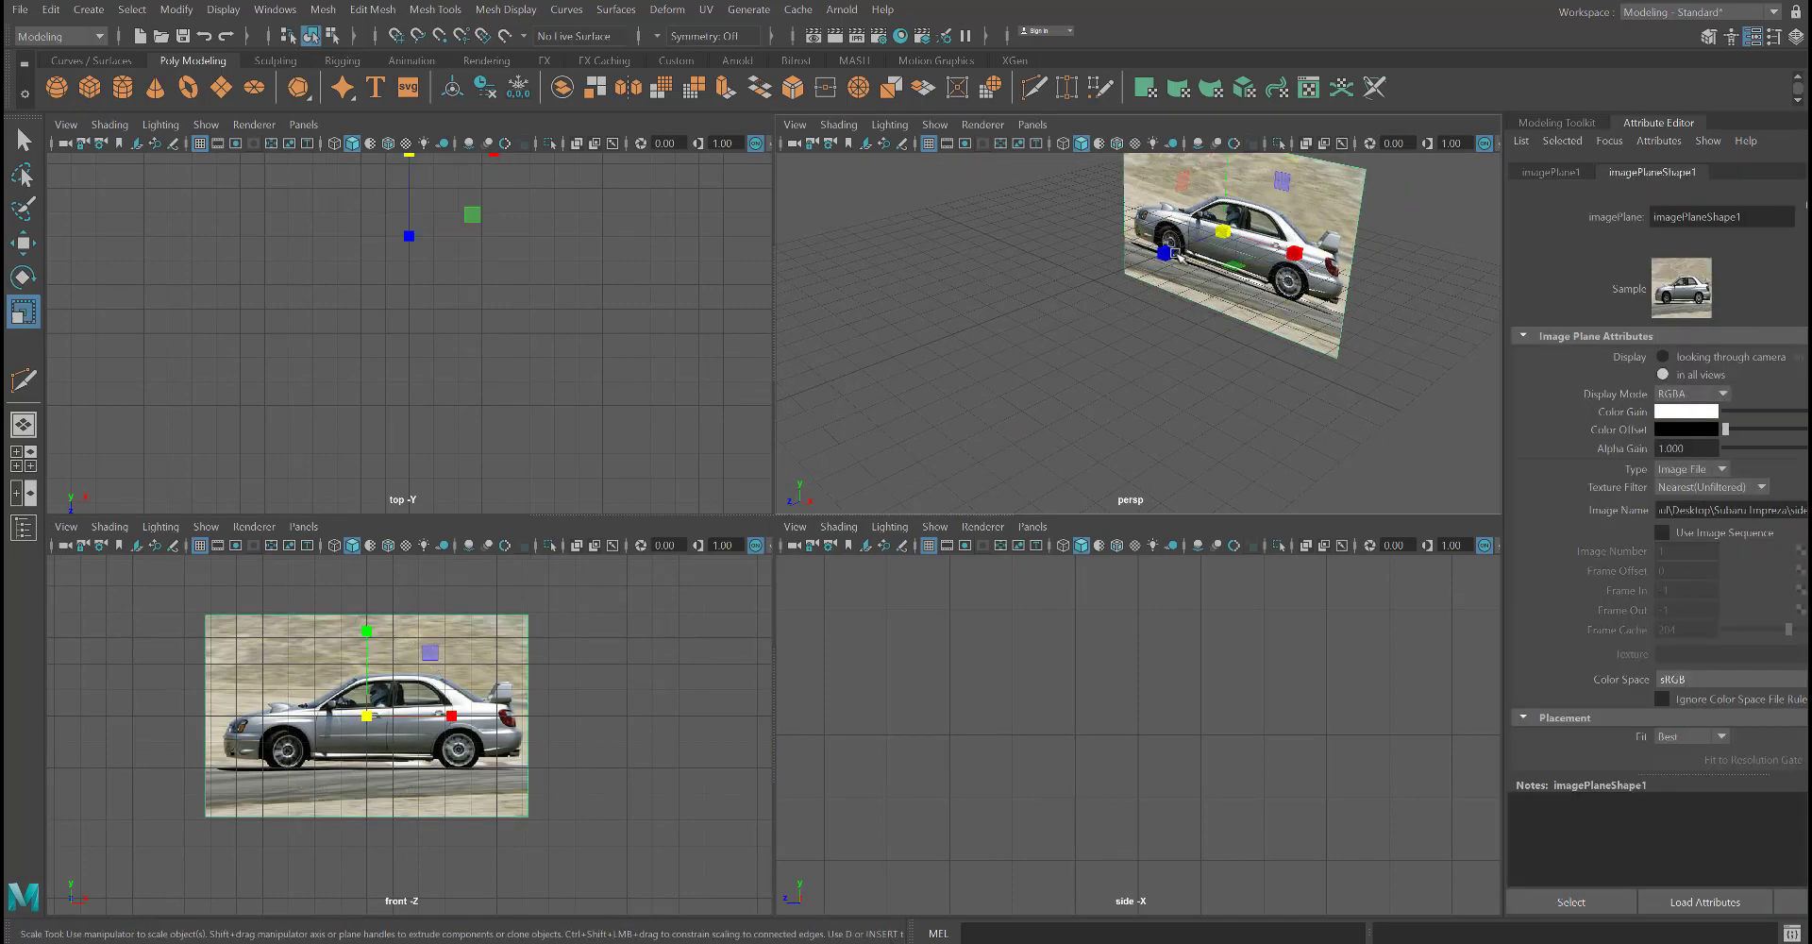
key(w)
drag(1180, 256, 1032, 321)
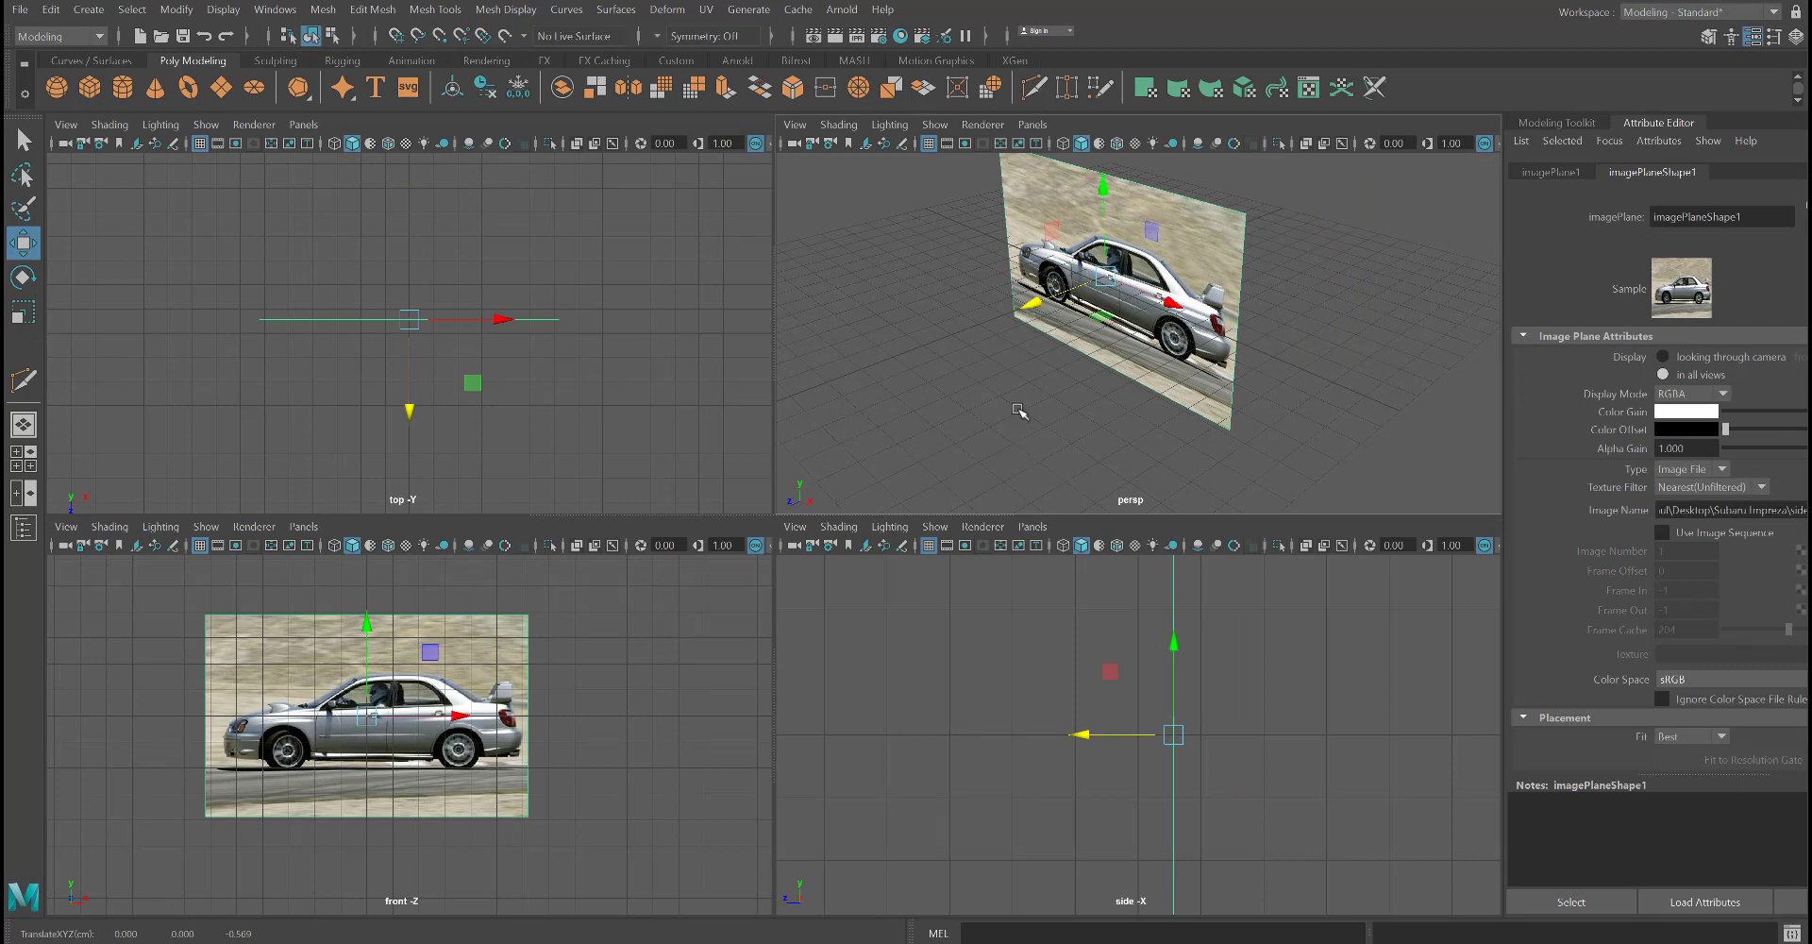
click(1038, 310)
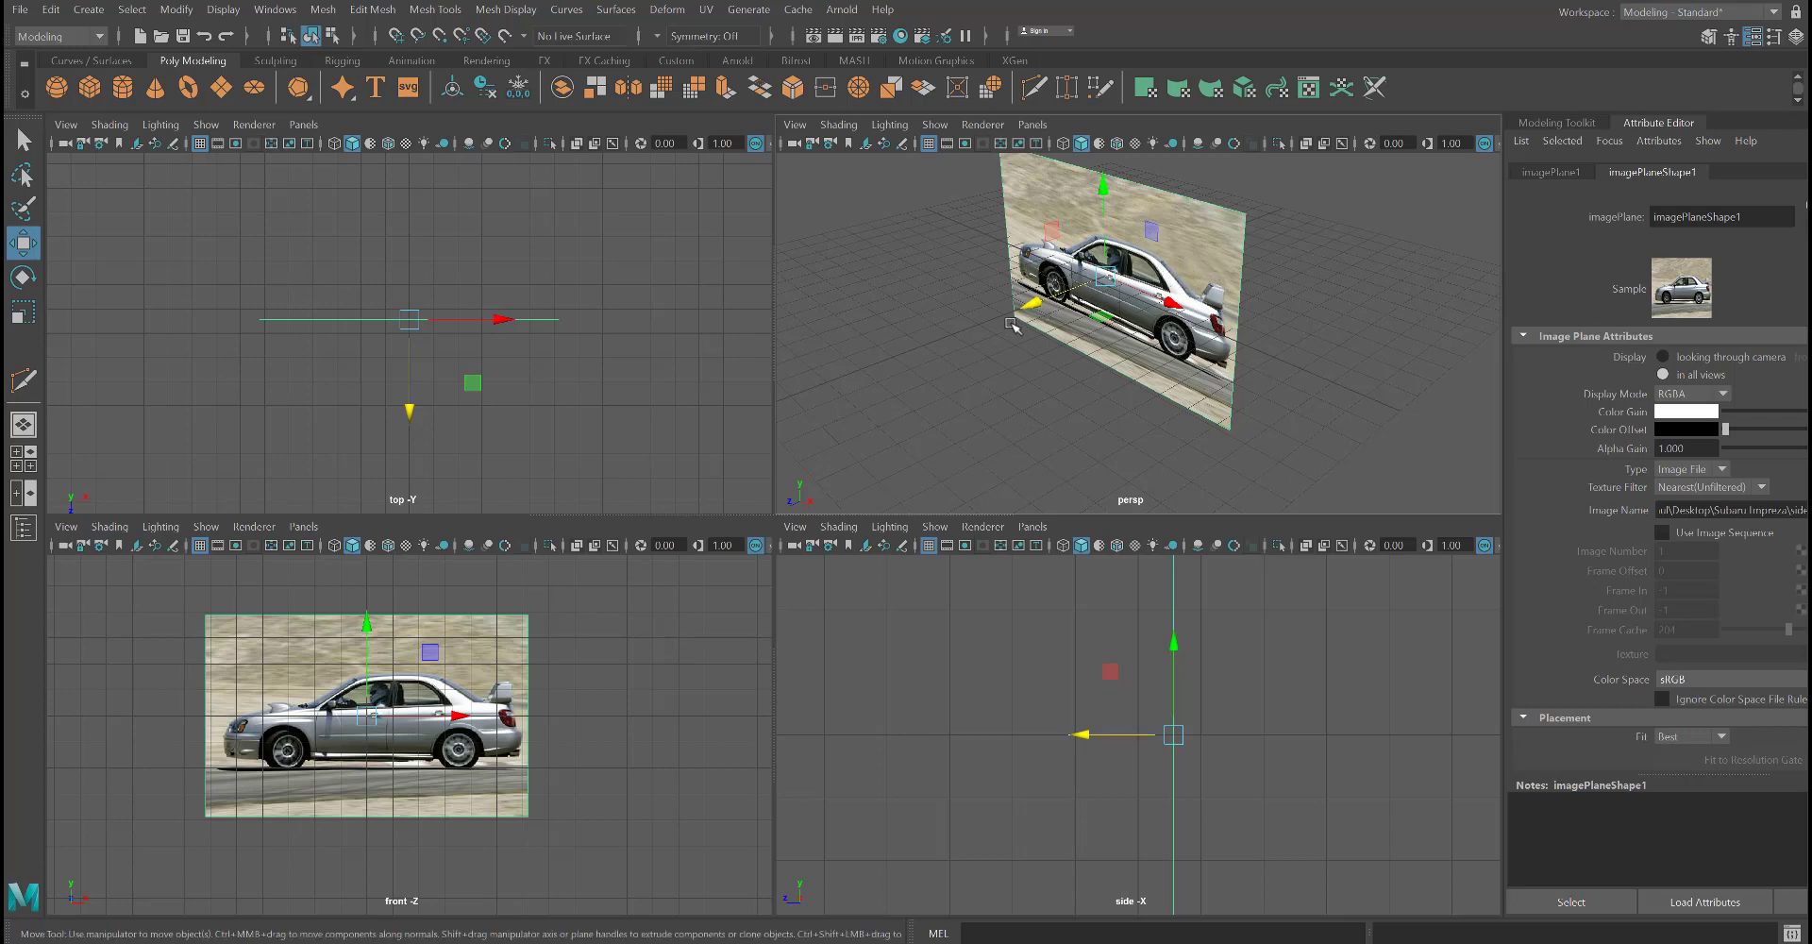
drag(1029, 307, 1146, 250)
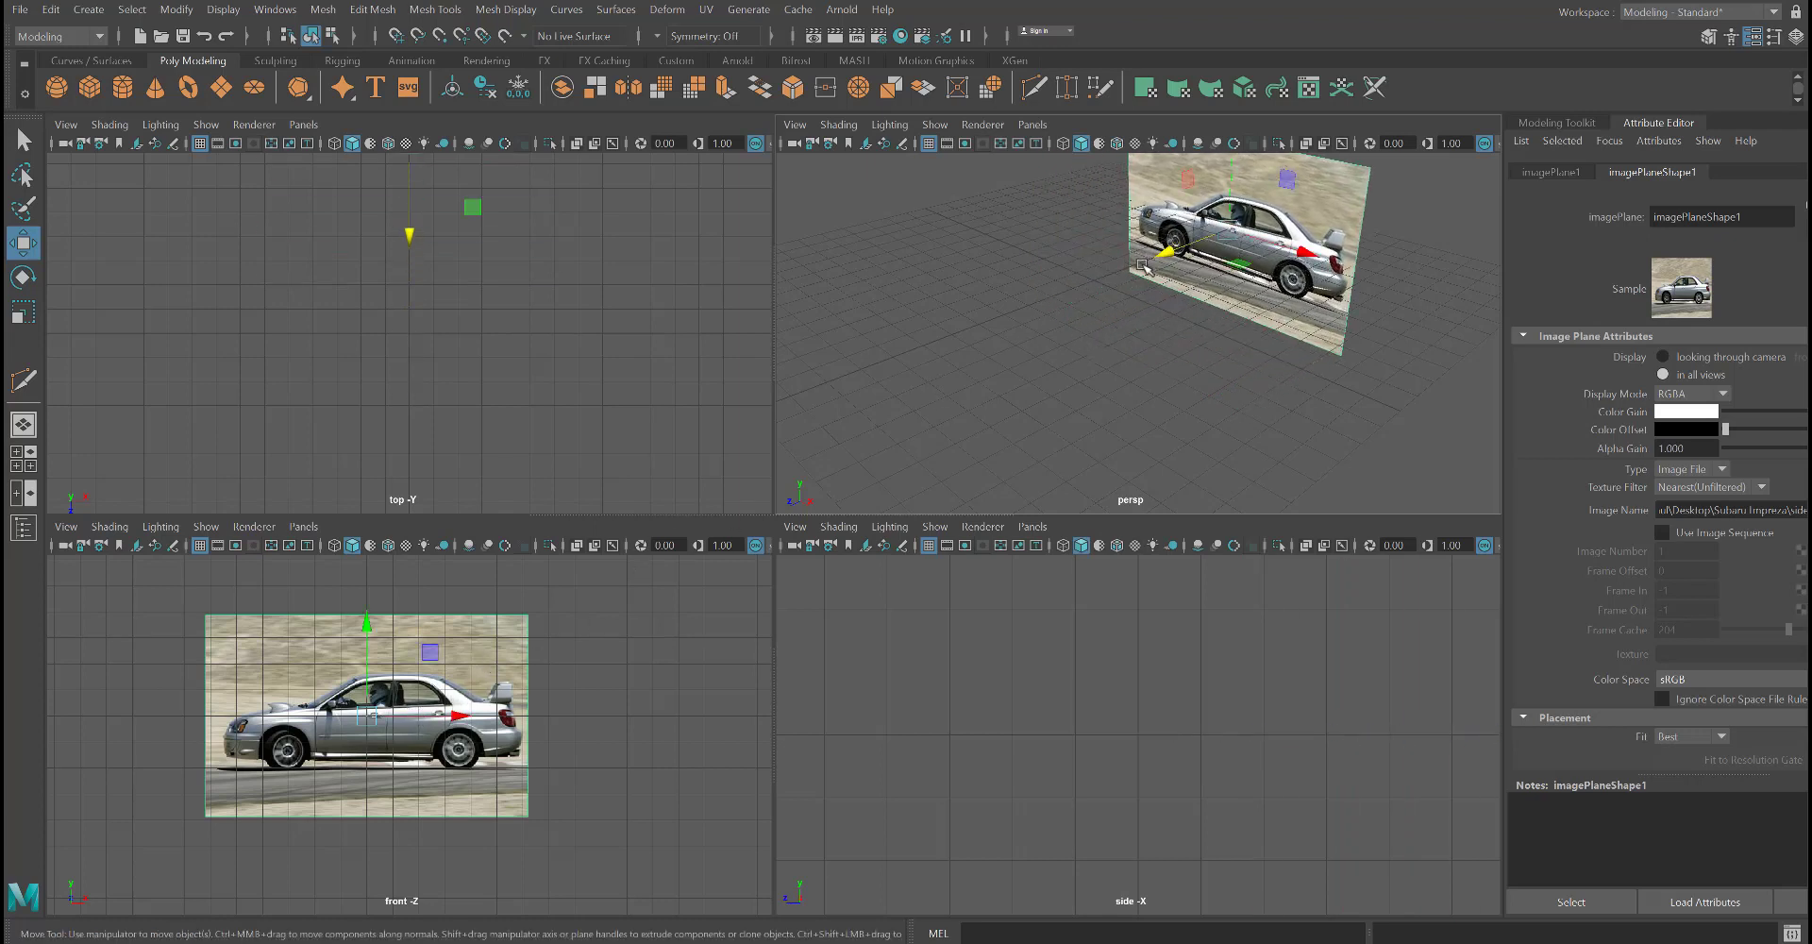
mouse_move(1161, 269)
mouse_down()
mouse_move(981, 335)
mouse_move(1206, 248)
mouse_move(1187, 252)
mouse_up()
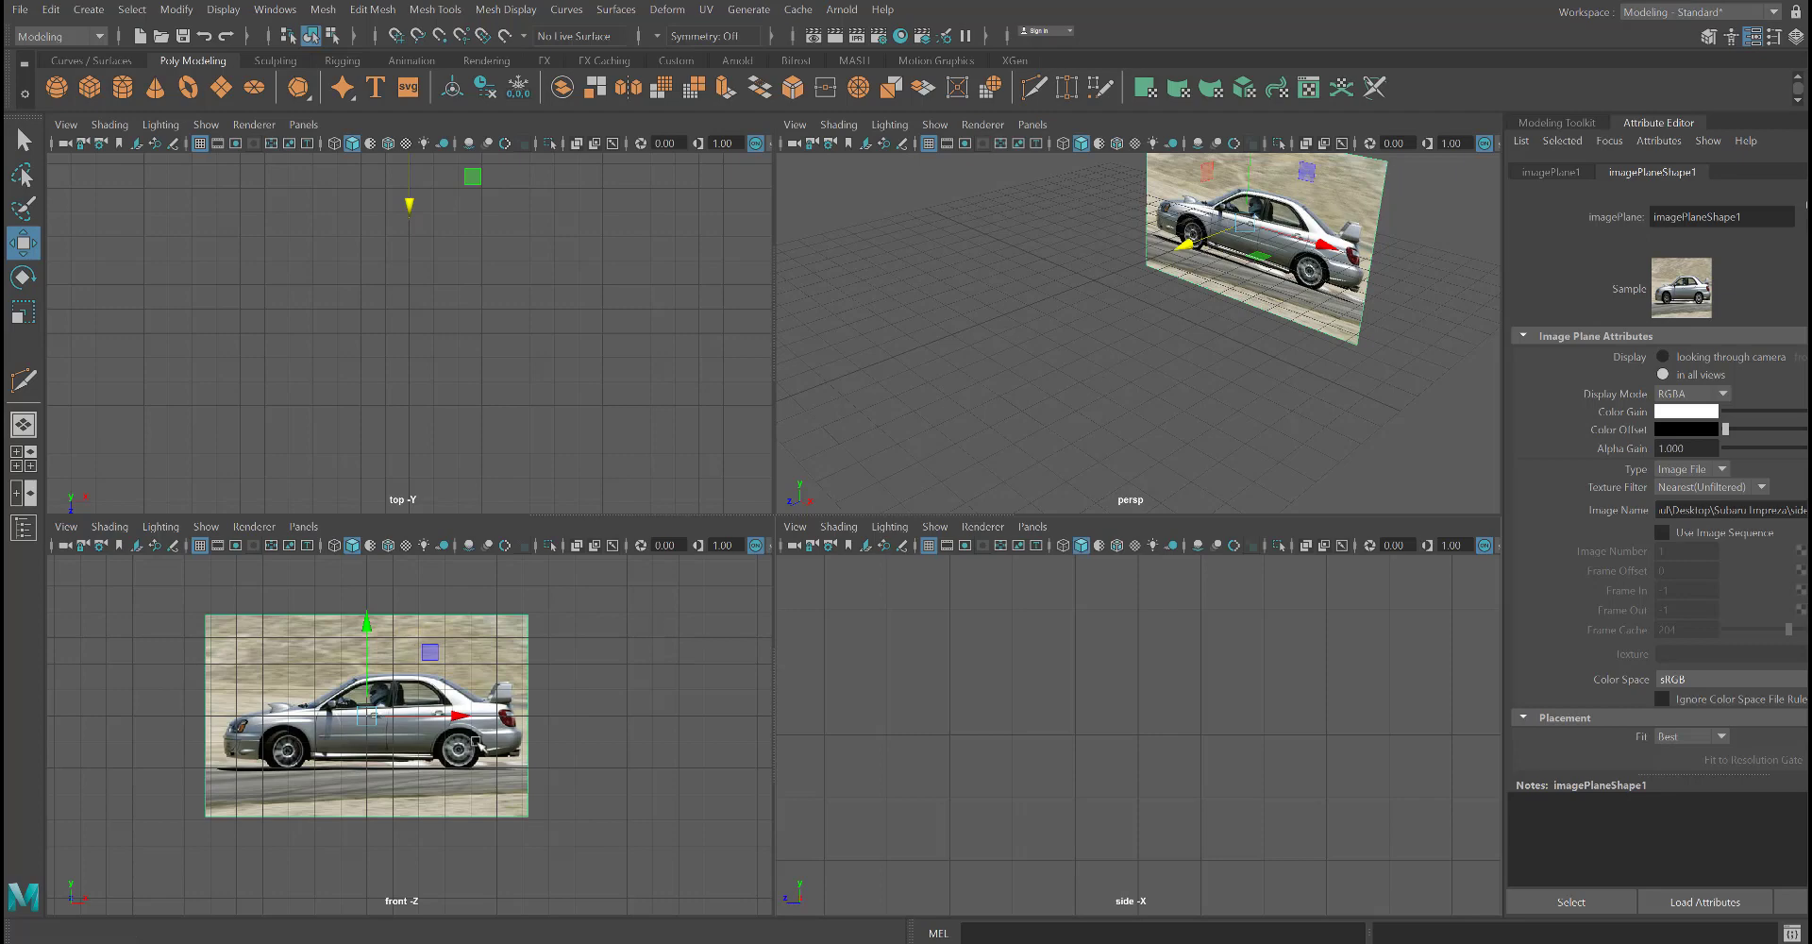
- Create a polygon cube over the car's doors in the front view and smooth it with one division level
key(space)
scroll(584, 419, up, 6)
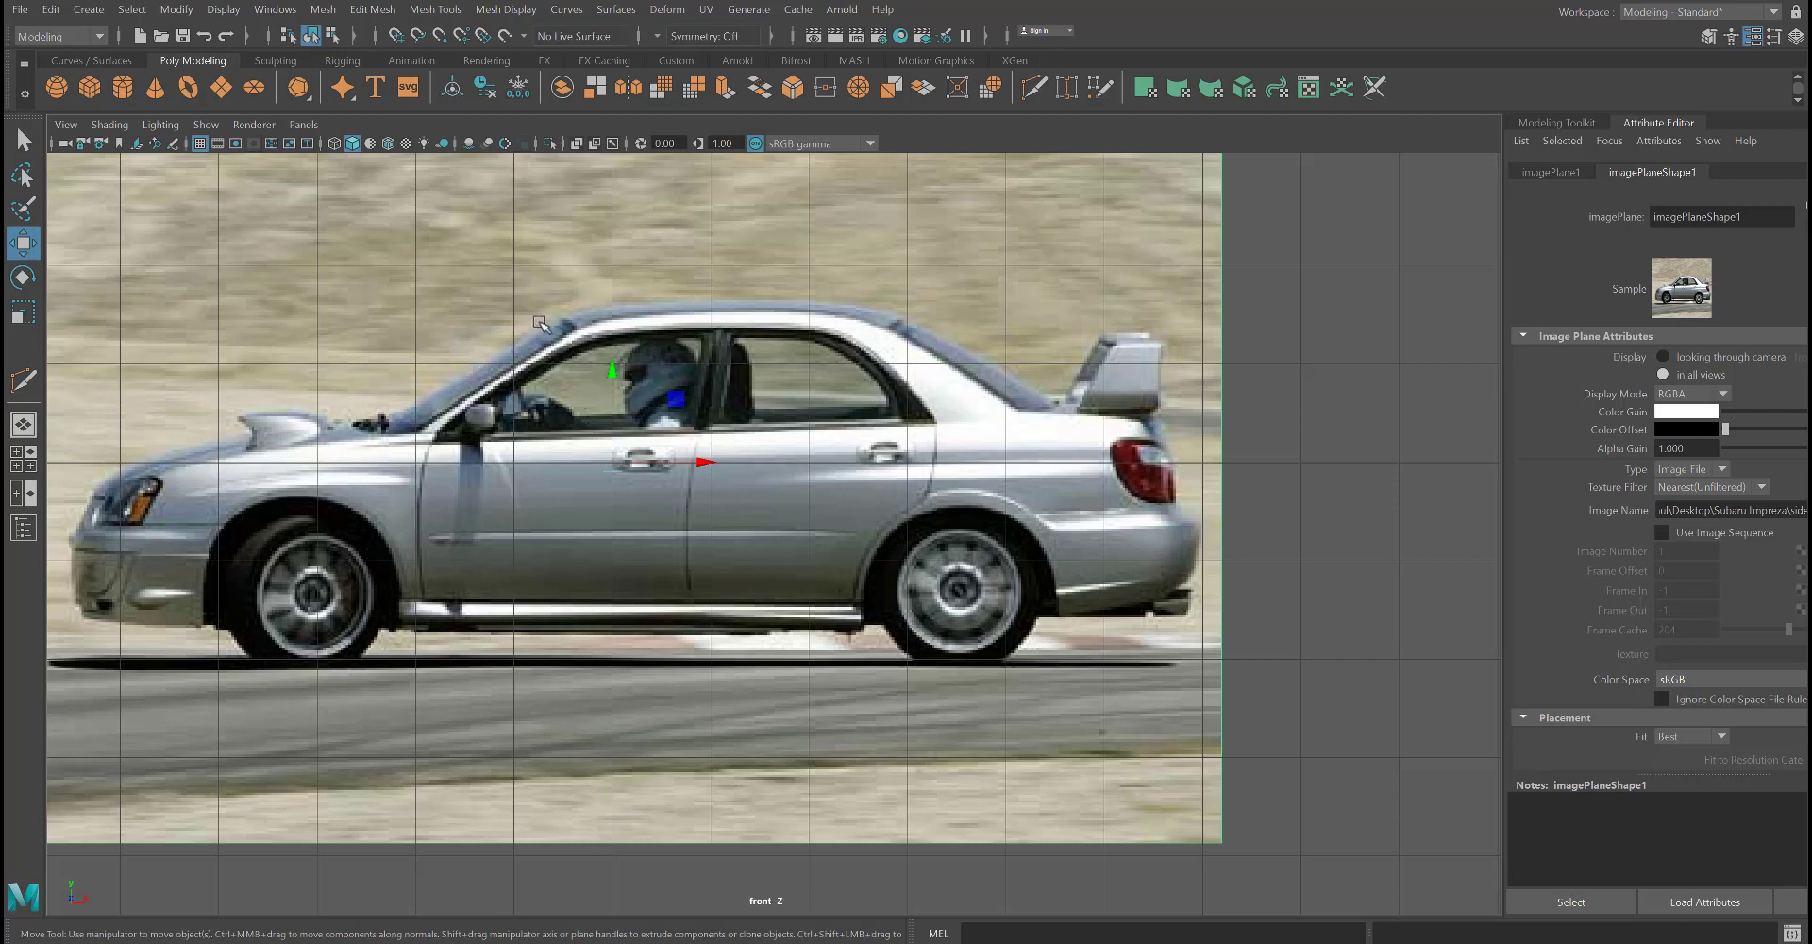
click(90, 88)
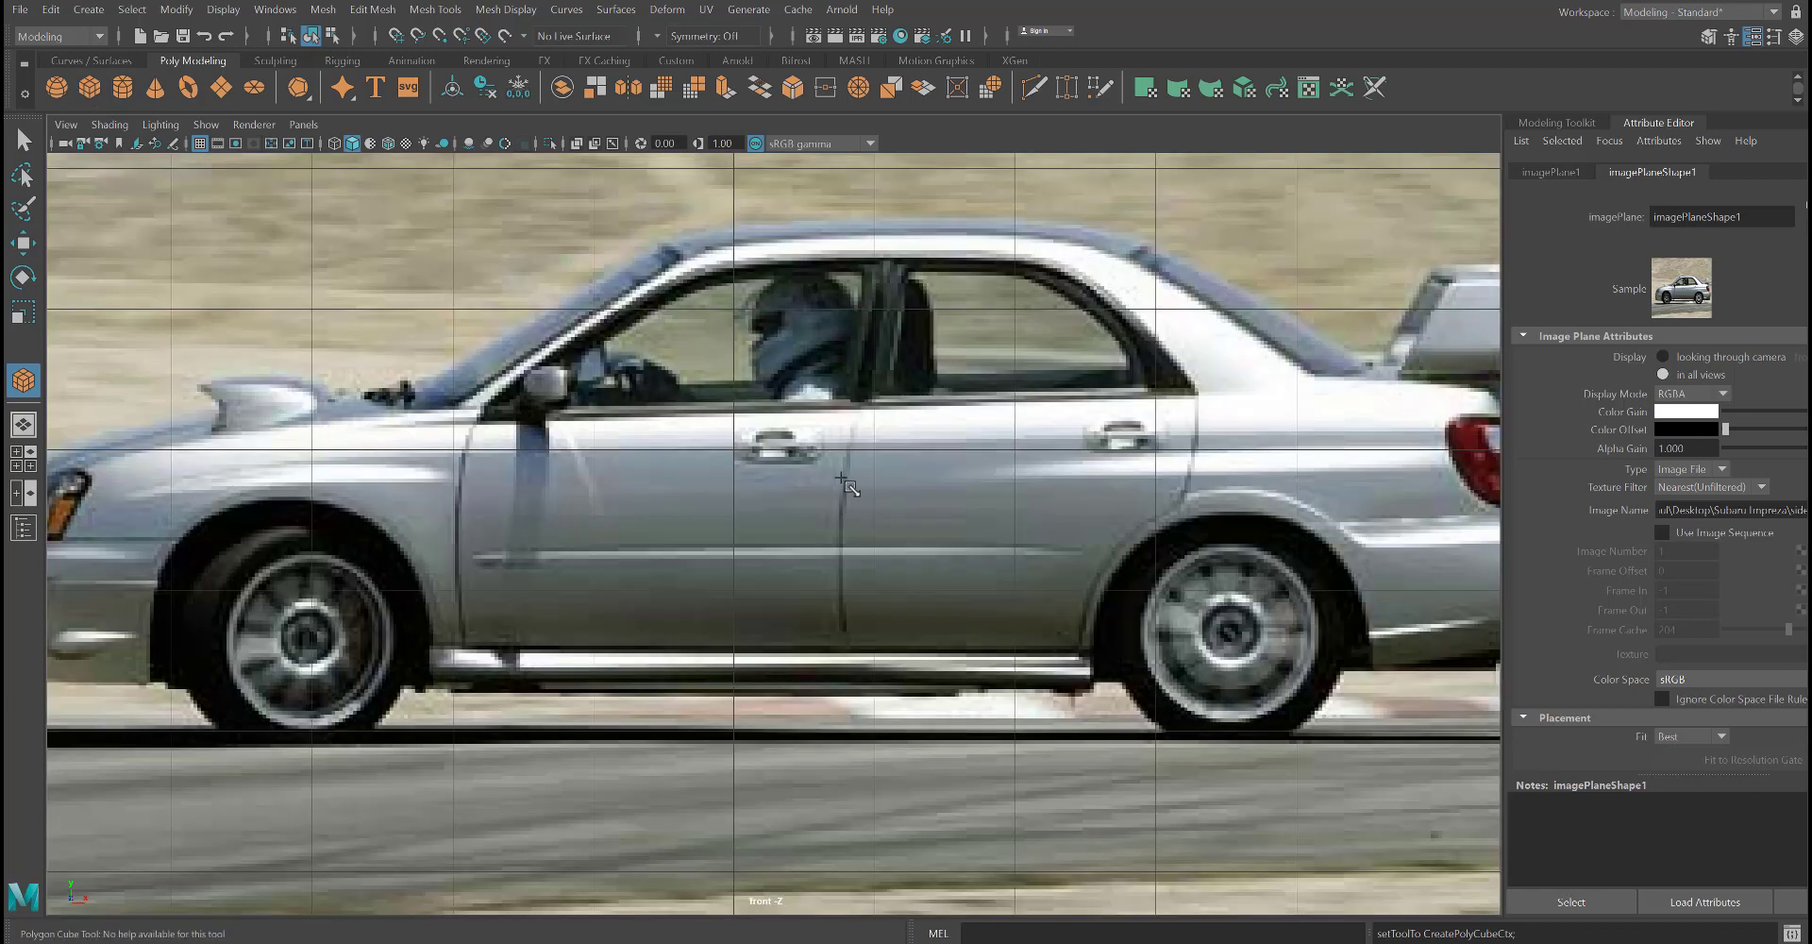
click(841, 477)
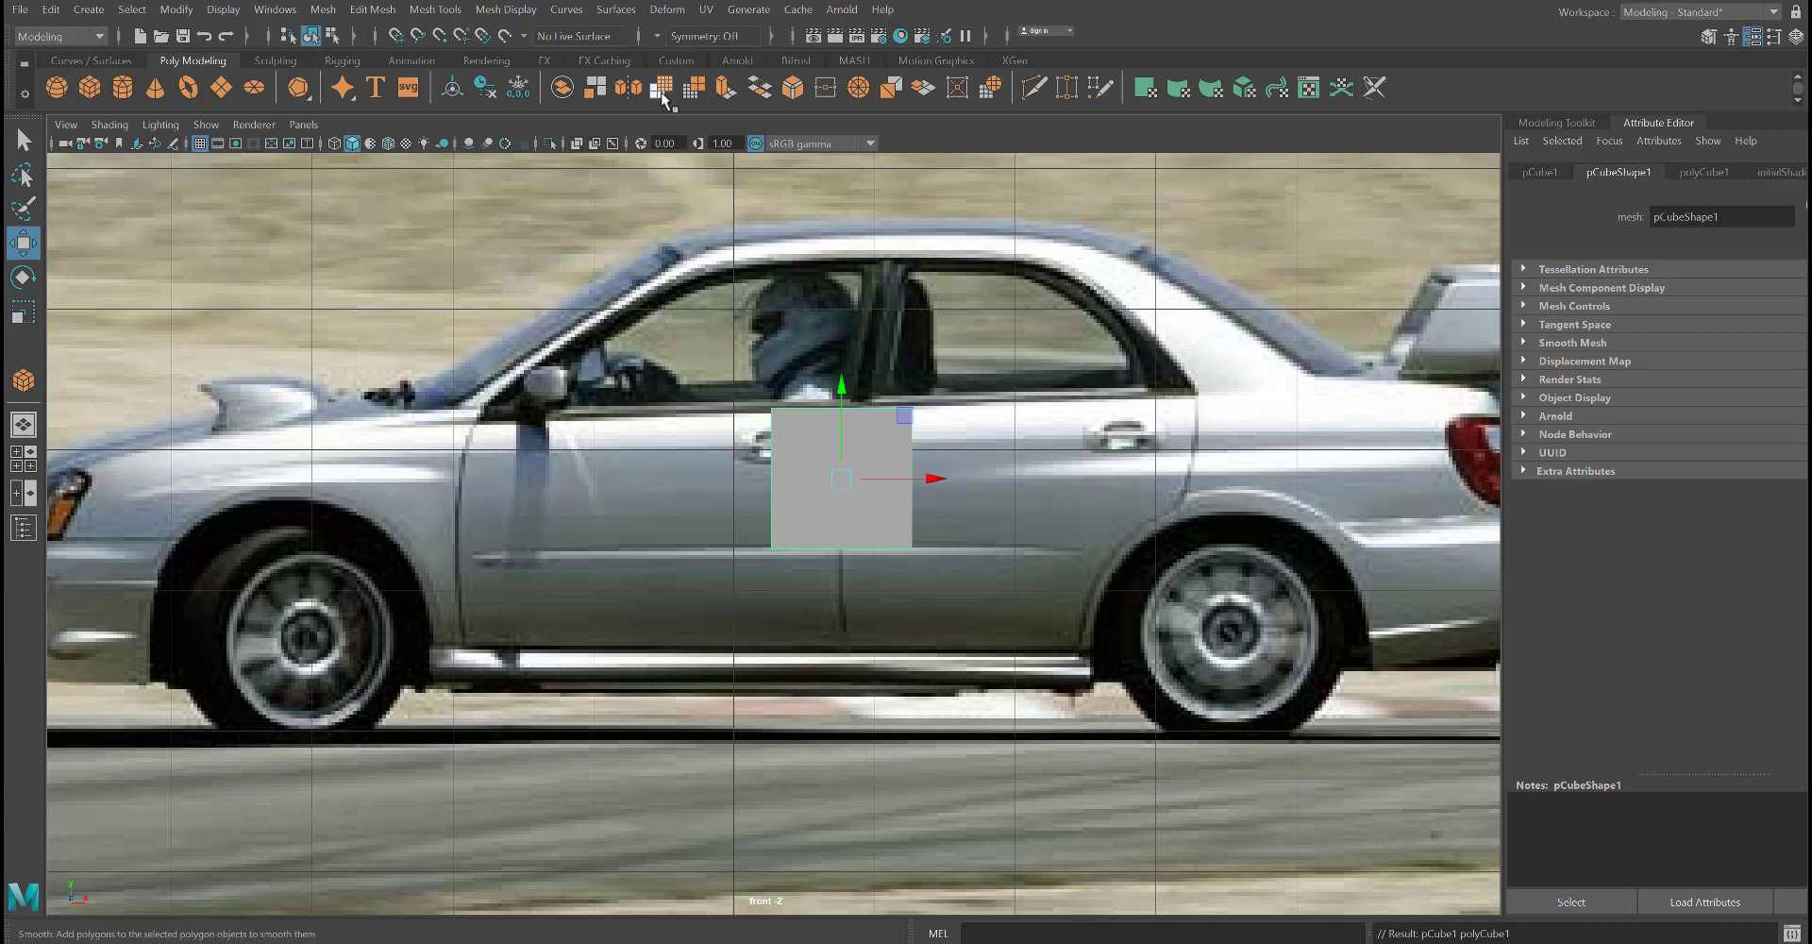
click(662, 89)
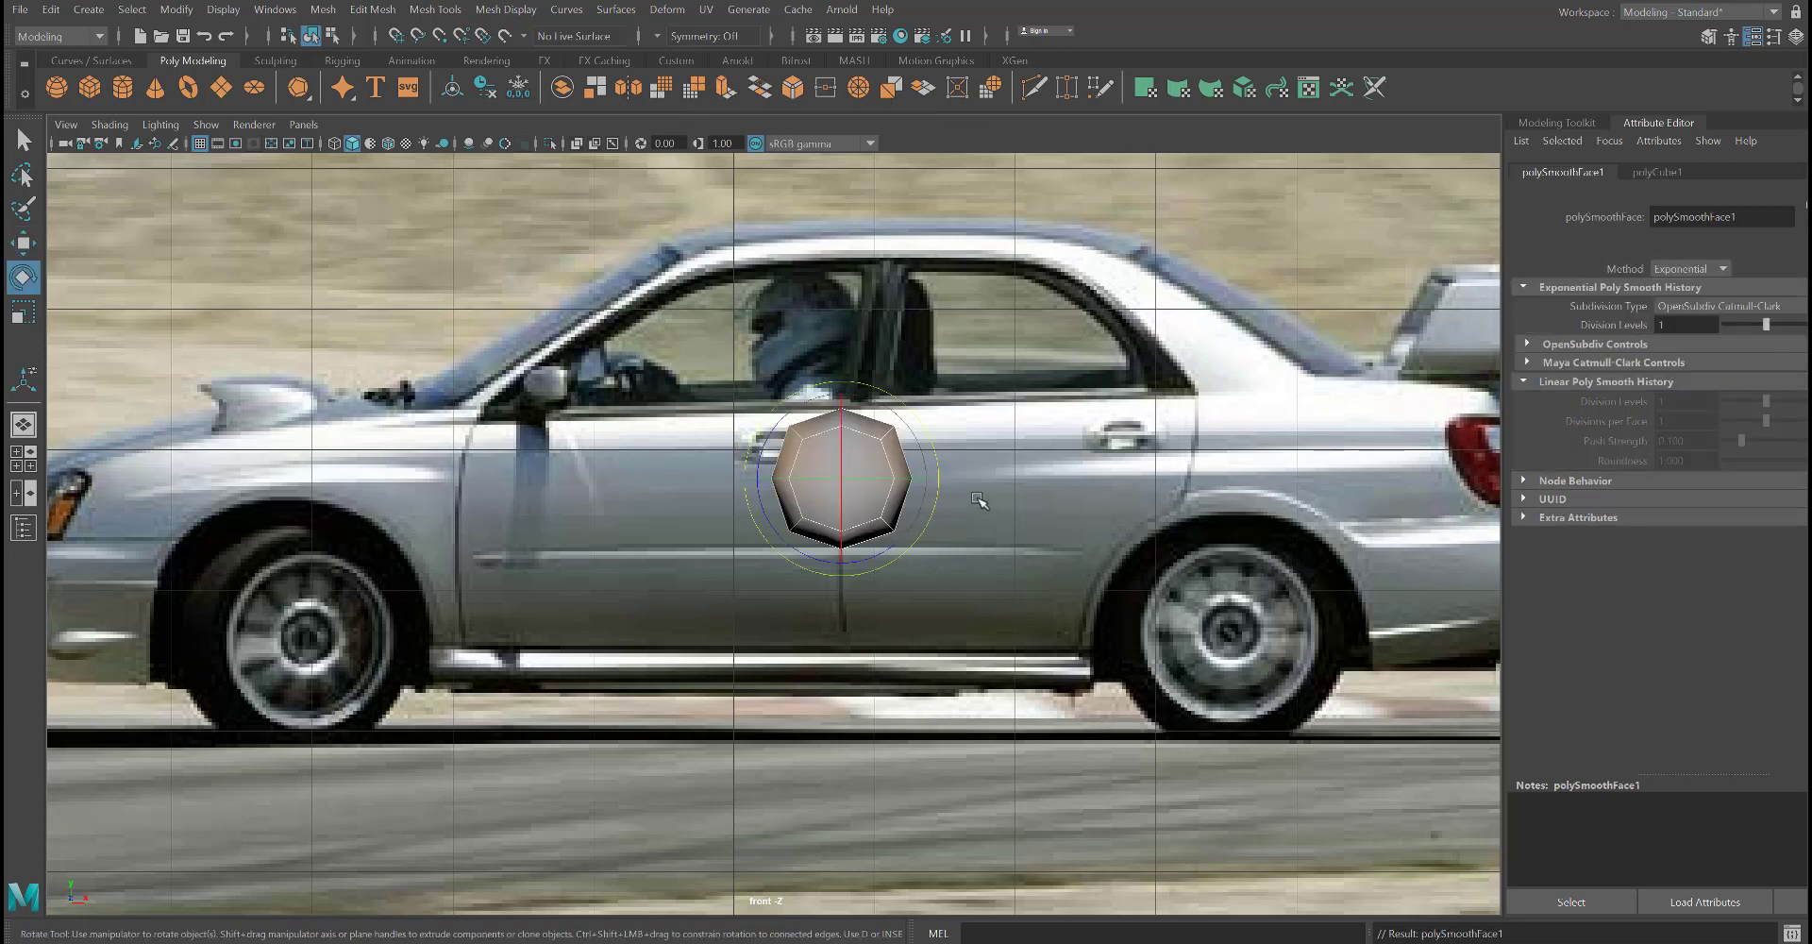
- Scale the smoothed cube up uniformly until its height spans from the car's roof to the ground under the wheels
key(r)
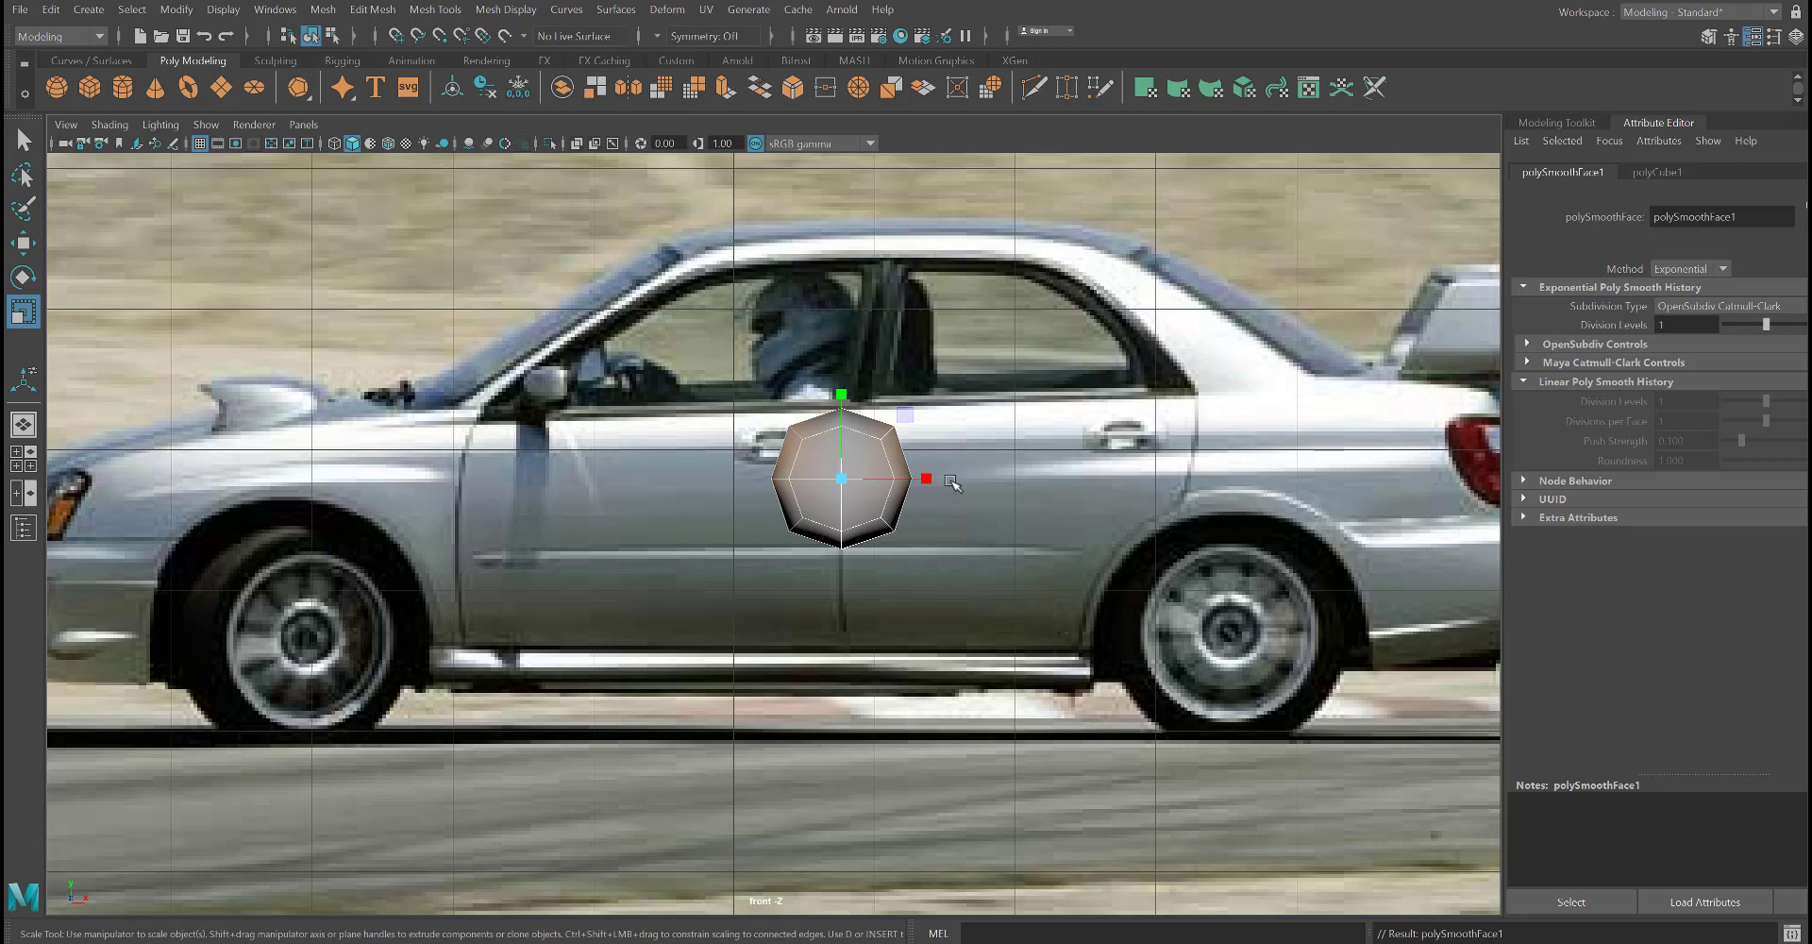
drag(836, 501, 955, 468)
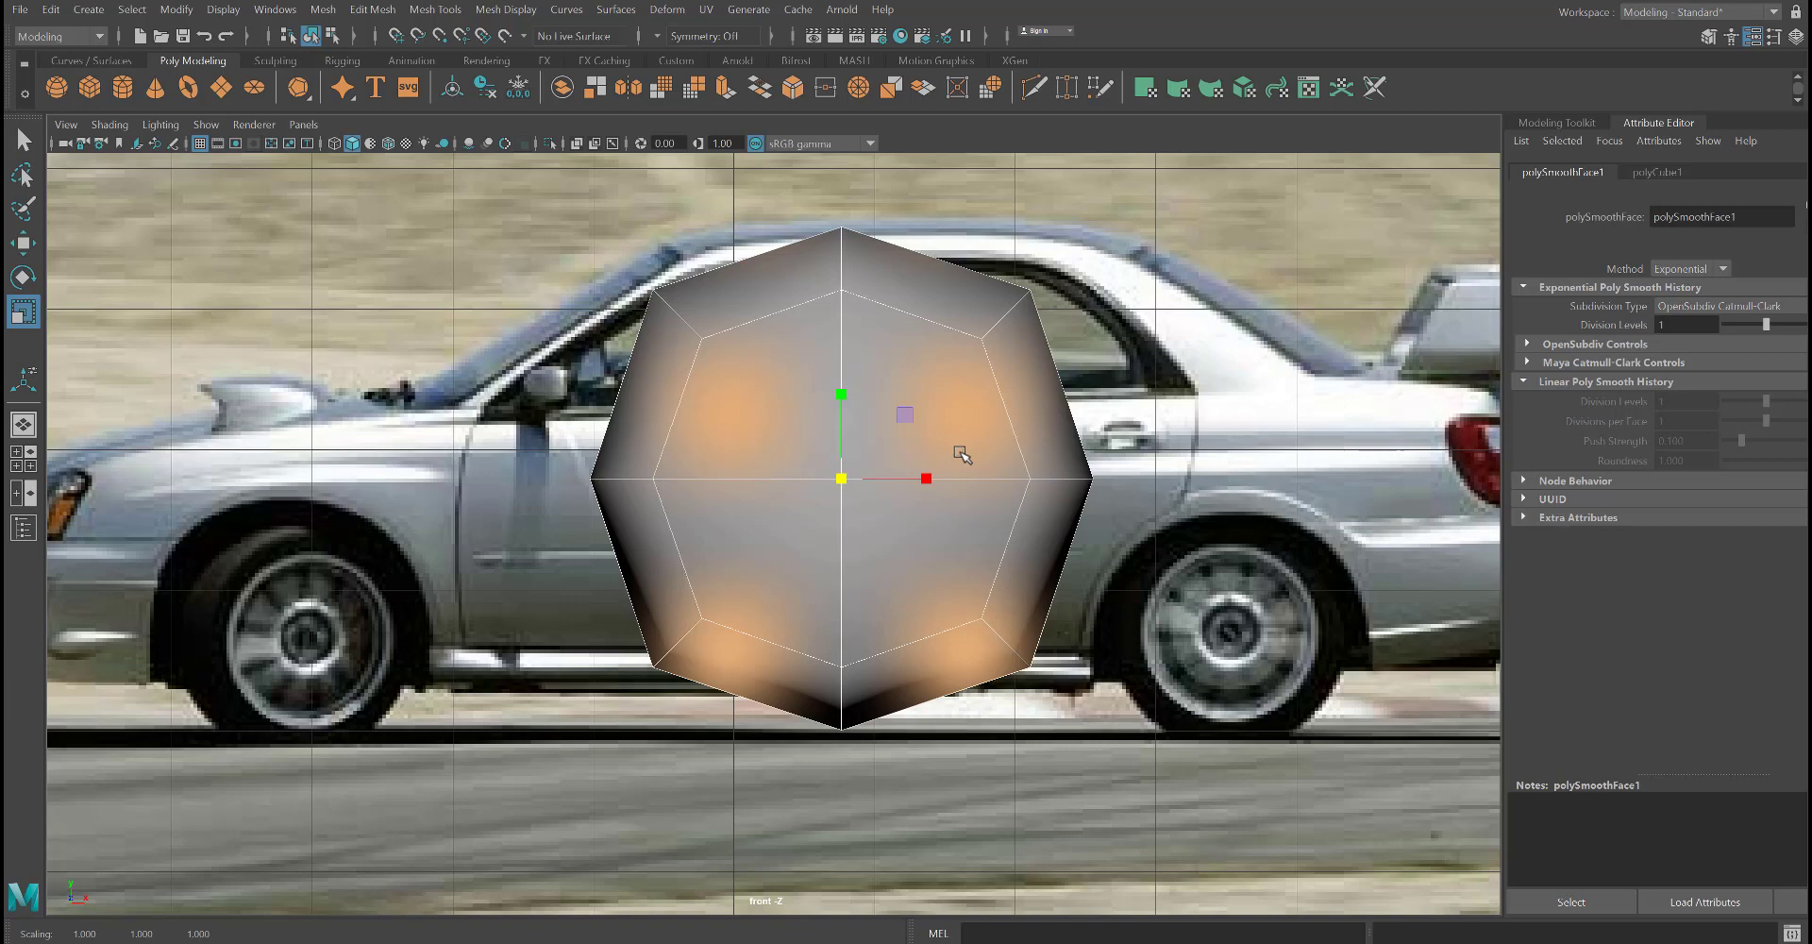
scroll(378, 548, down, 2)
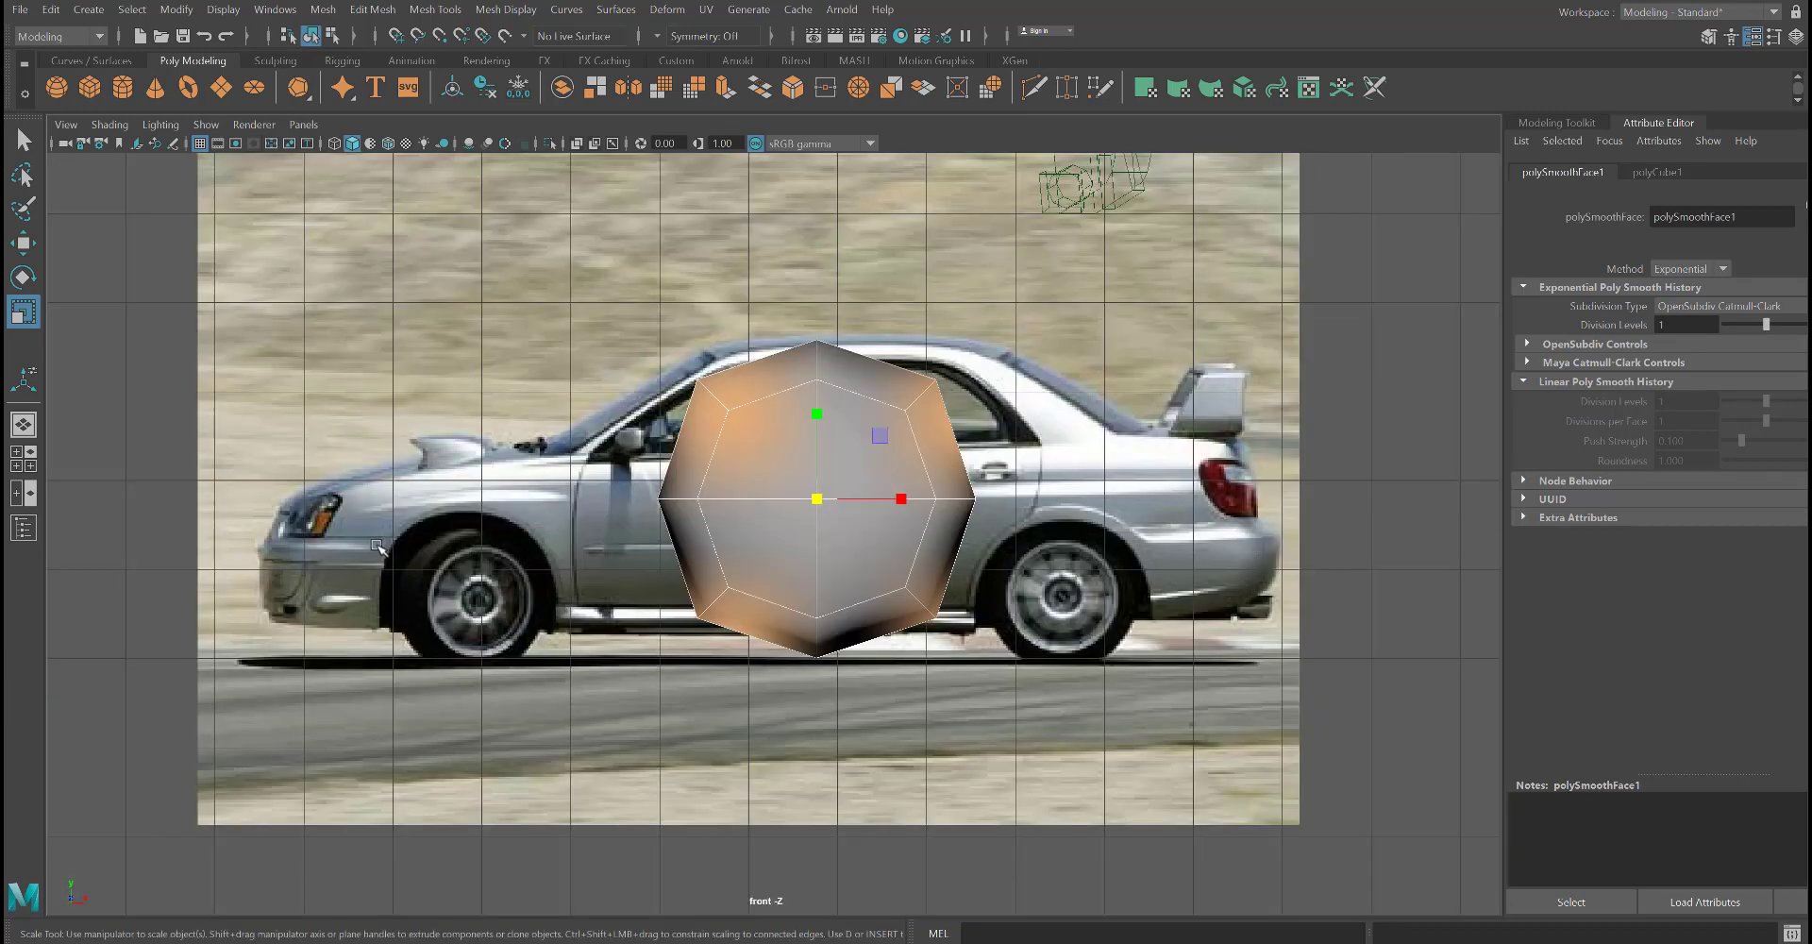
scroll(378, 547, up, 3)
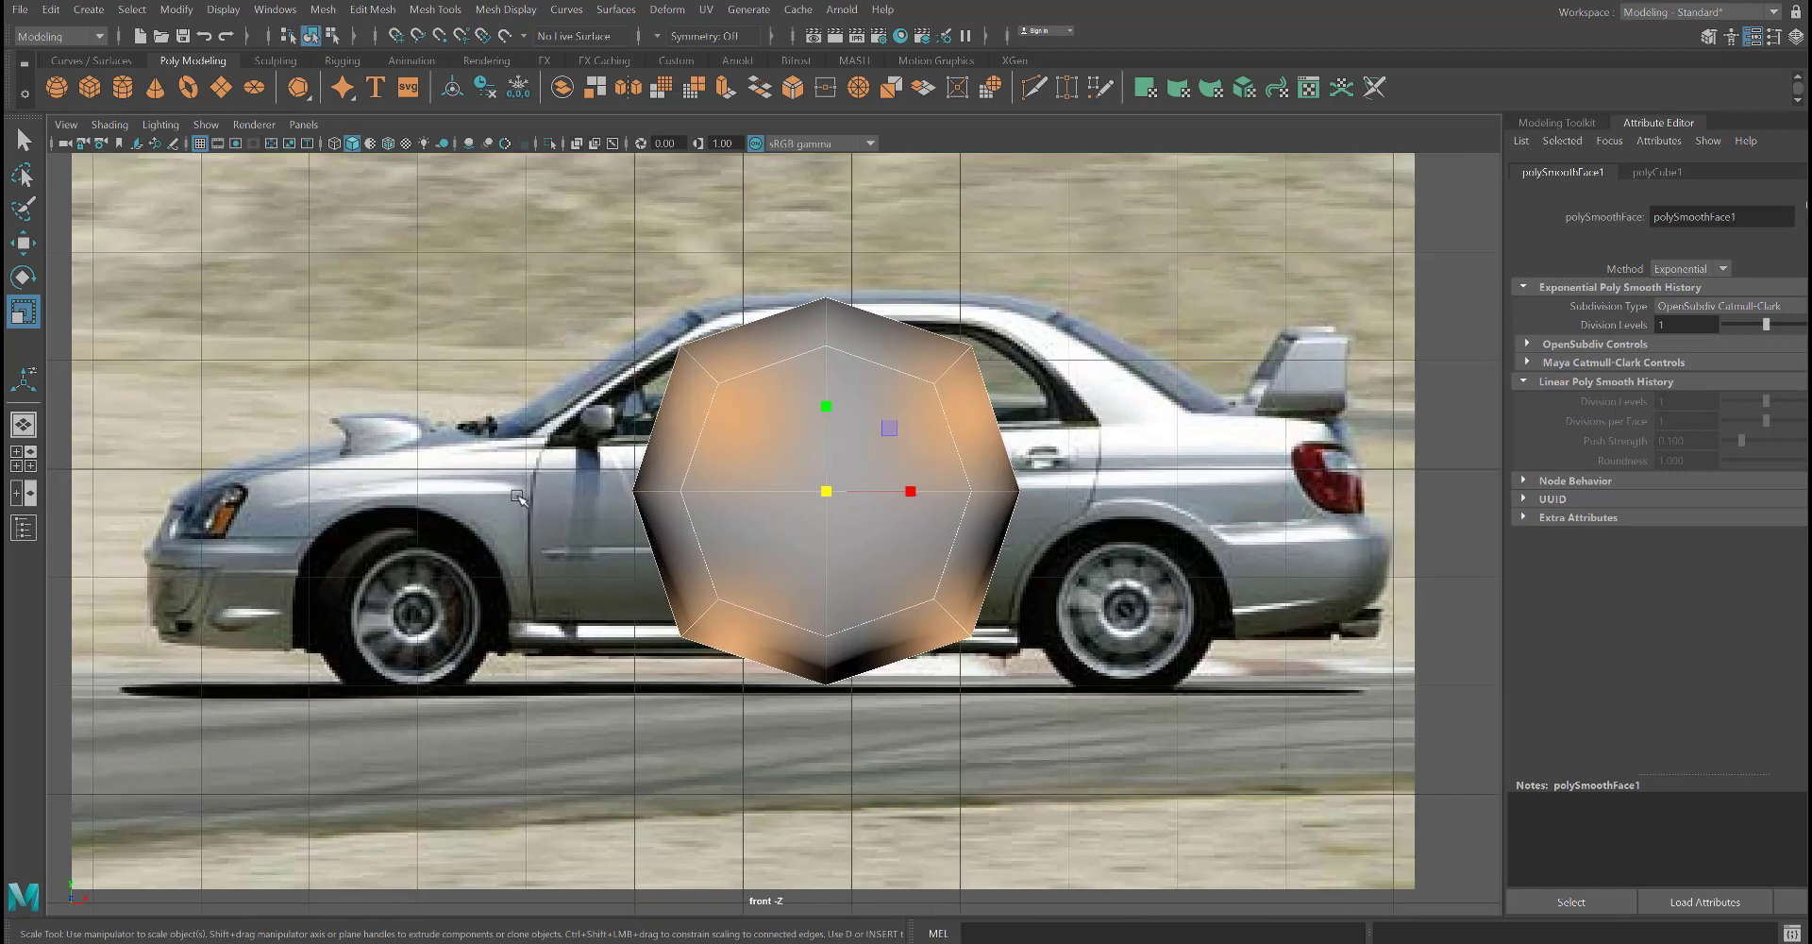
scroll(519, 498, up, 1)
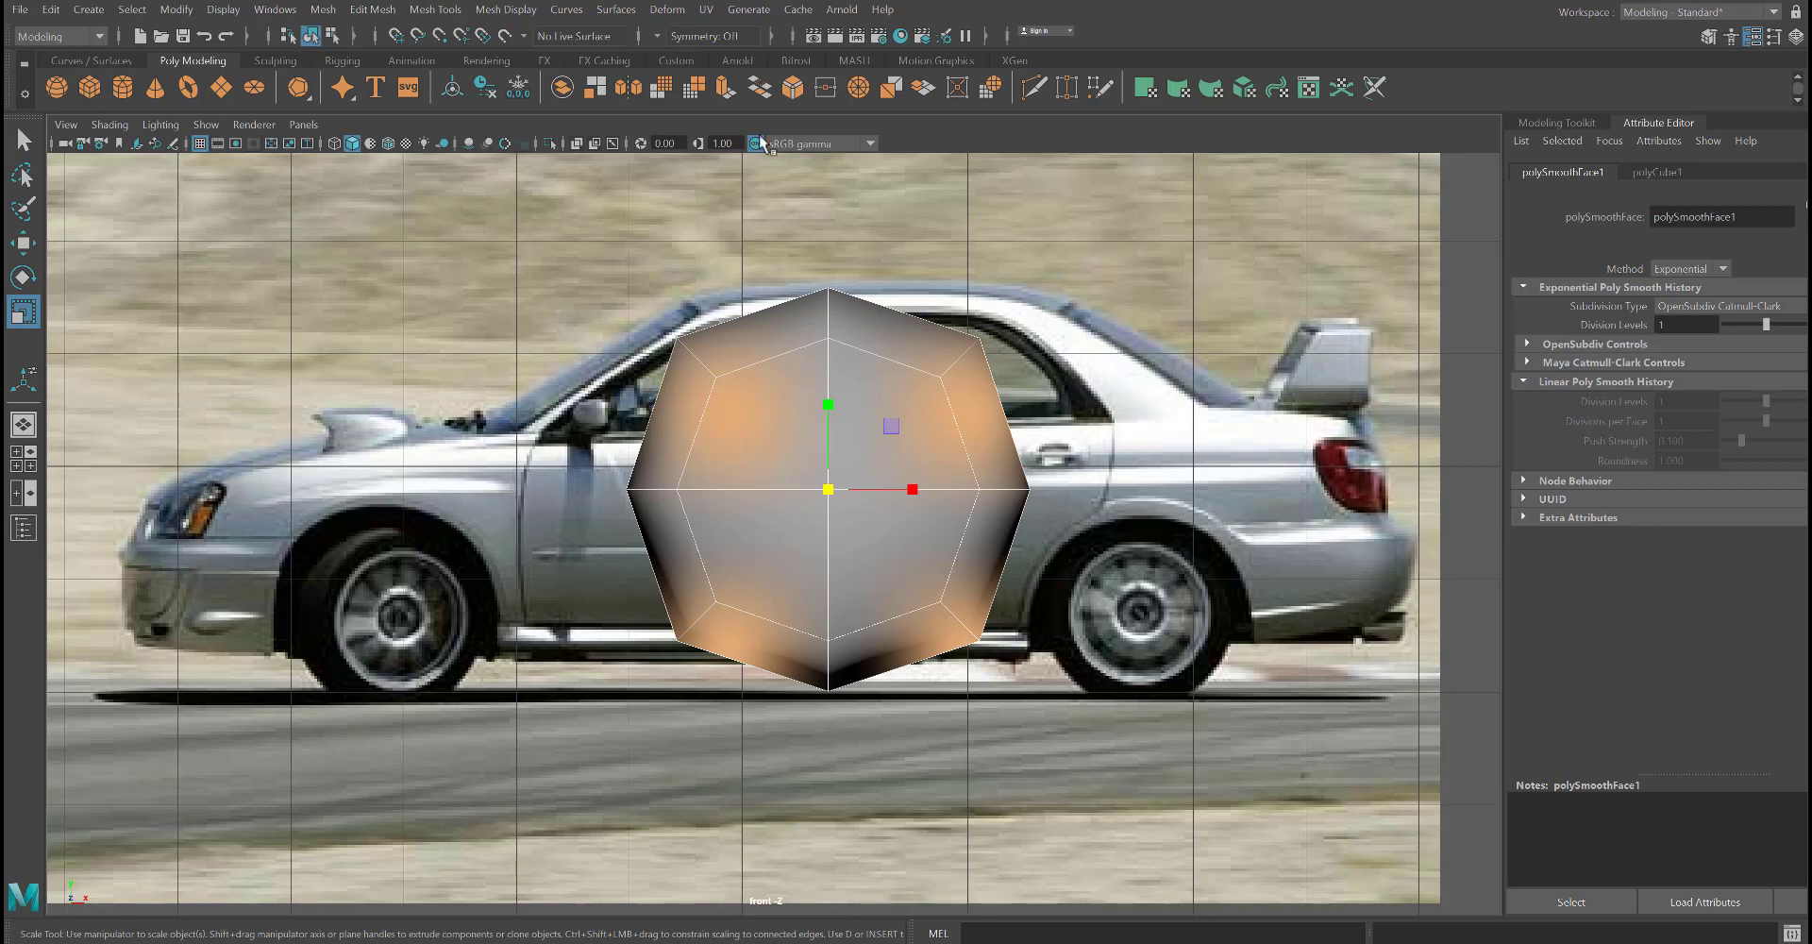
- Insert two vertical edge loops into the mesh, one close to each side of its centre line
click(373, 11)
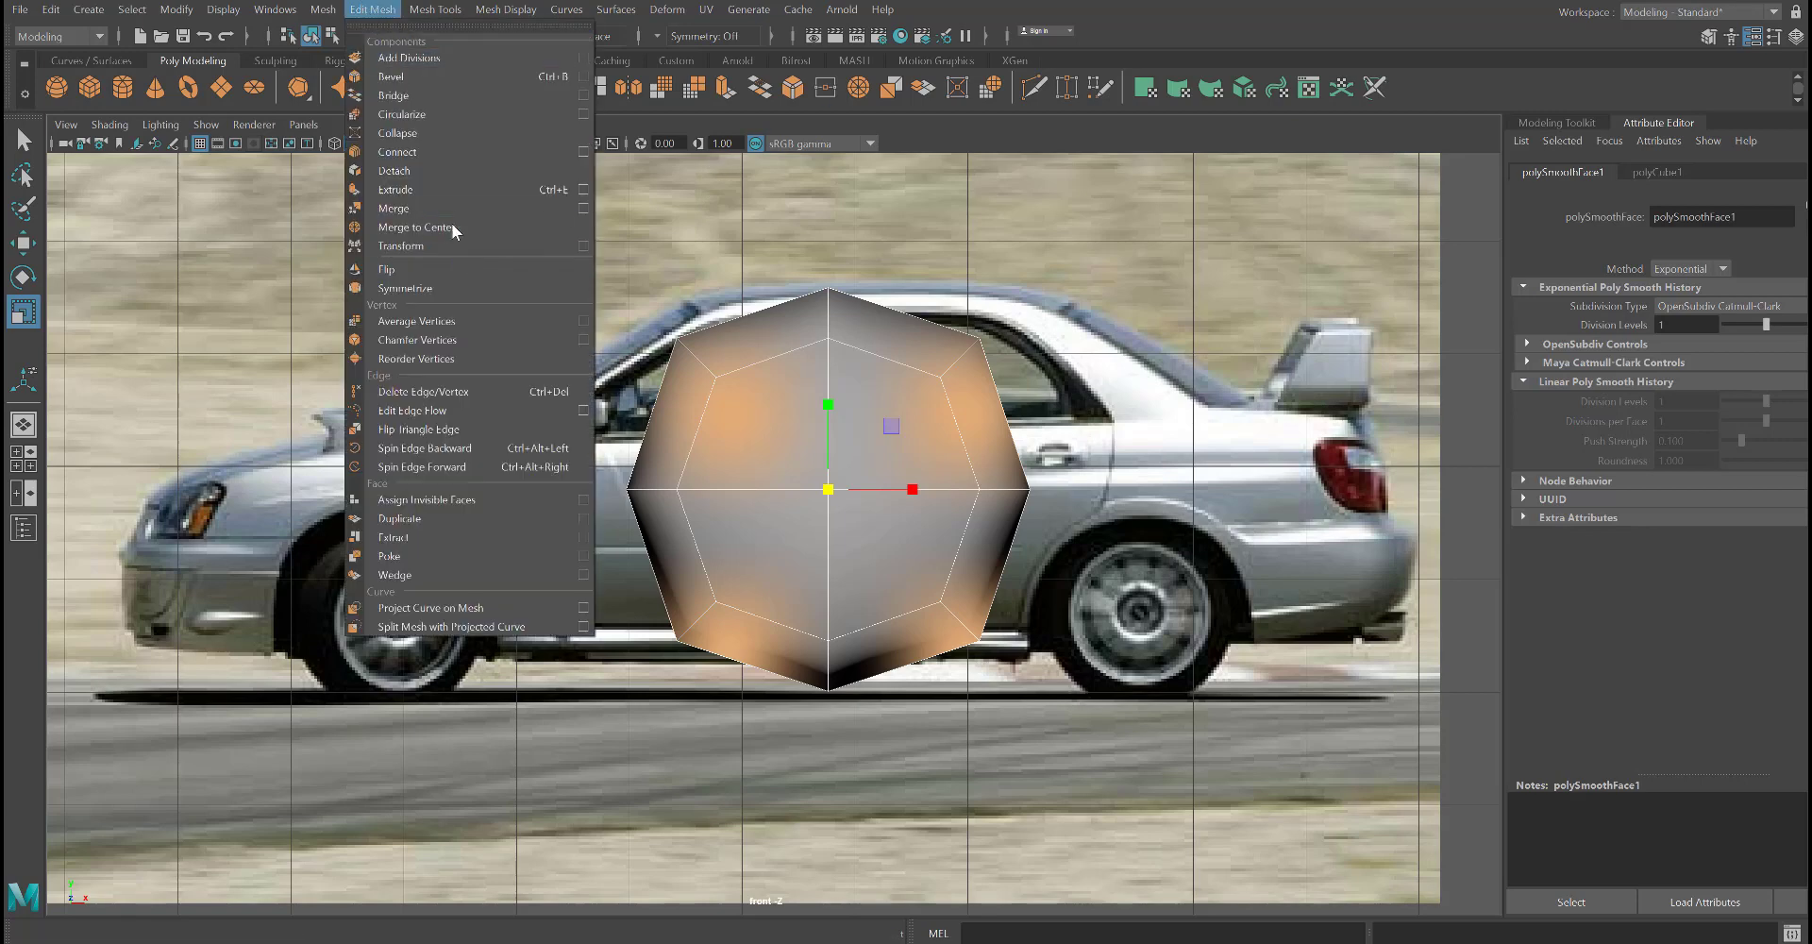
mouse_move(435, 10)
click(485, 156)
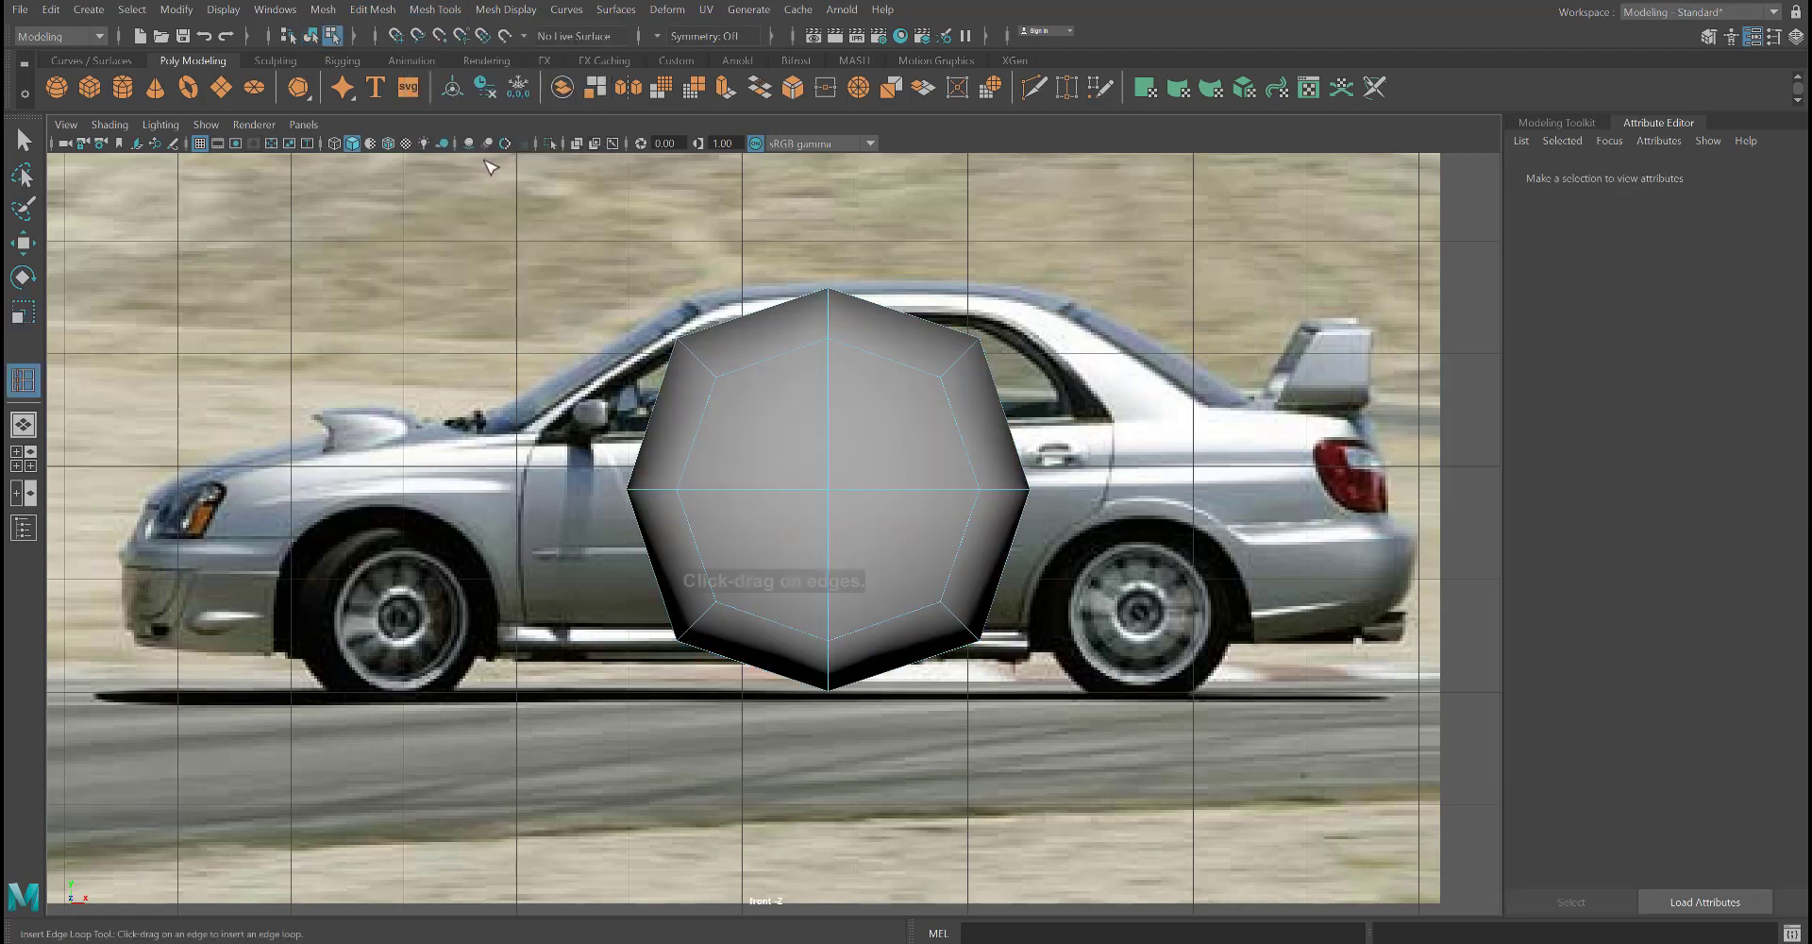
click(817, 491)
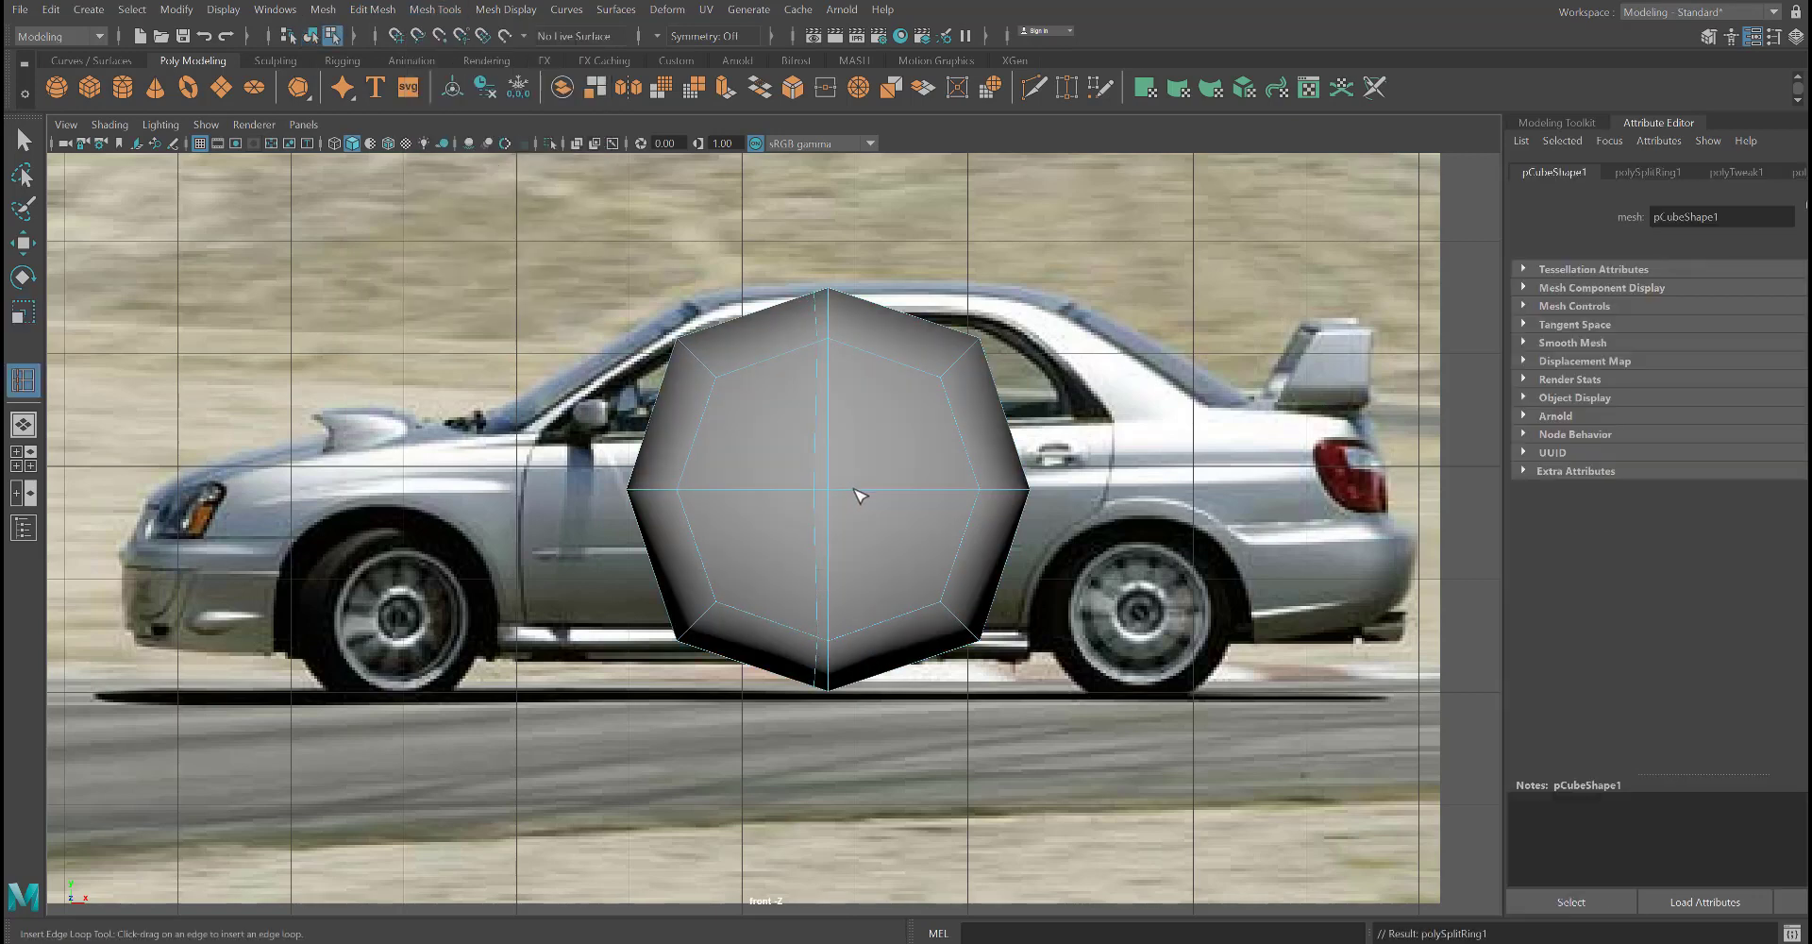
drag(856, 498, 842, 492)
click(21, 139)
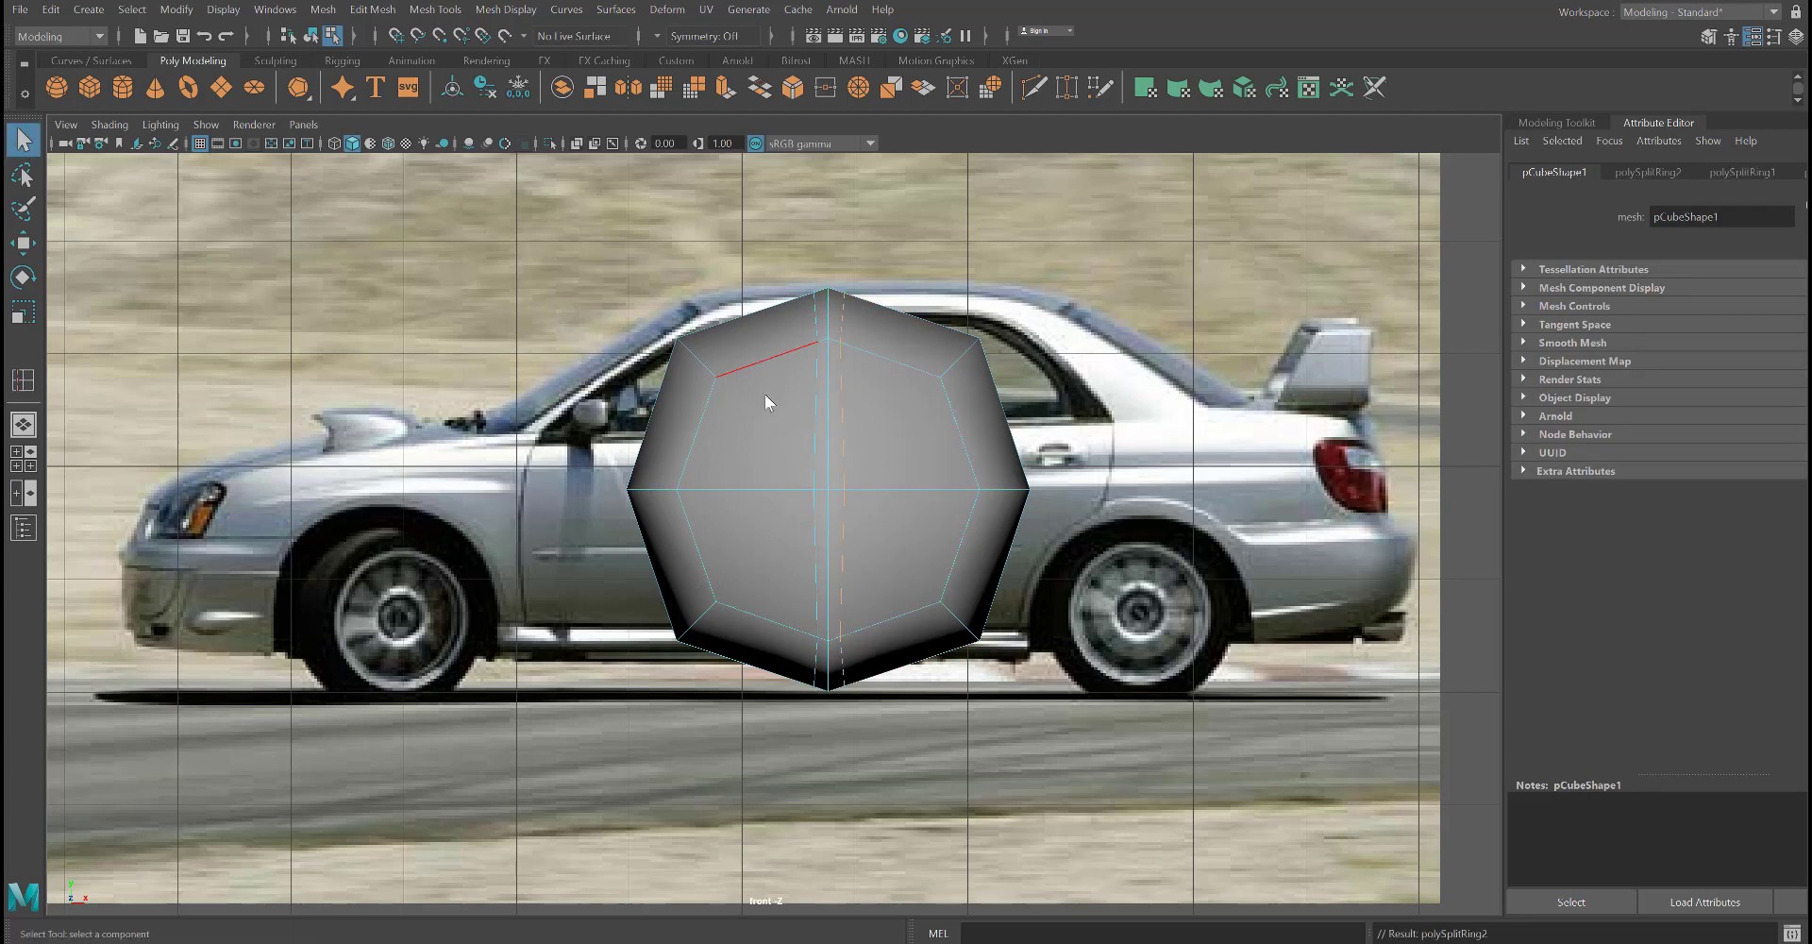
- Stretch the mesh along the car by moving its right-side vertices to the rear bumper and its left-side vertices to the front bumper
right_drag(774, 393, 679, 398)
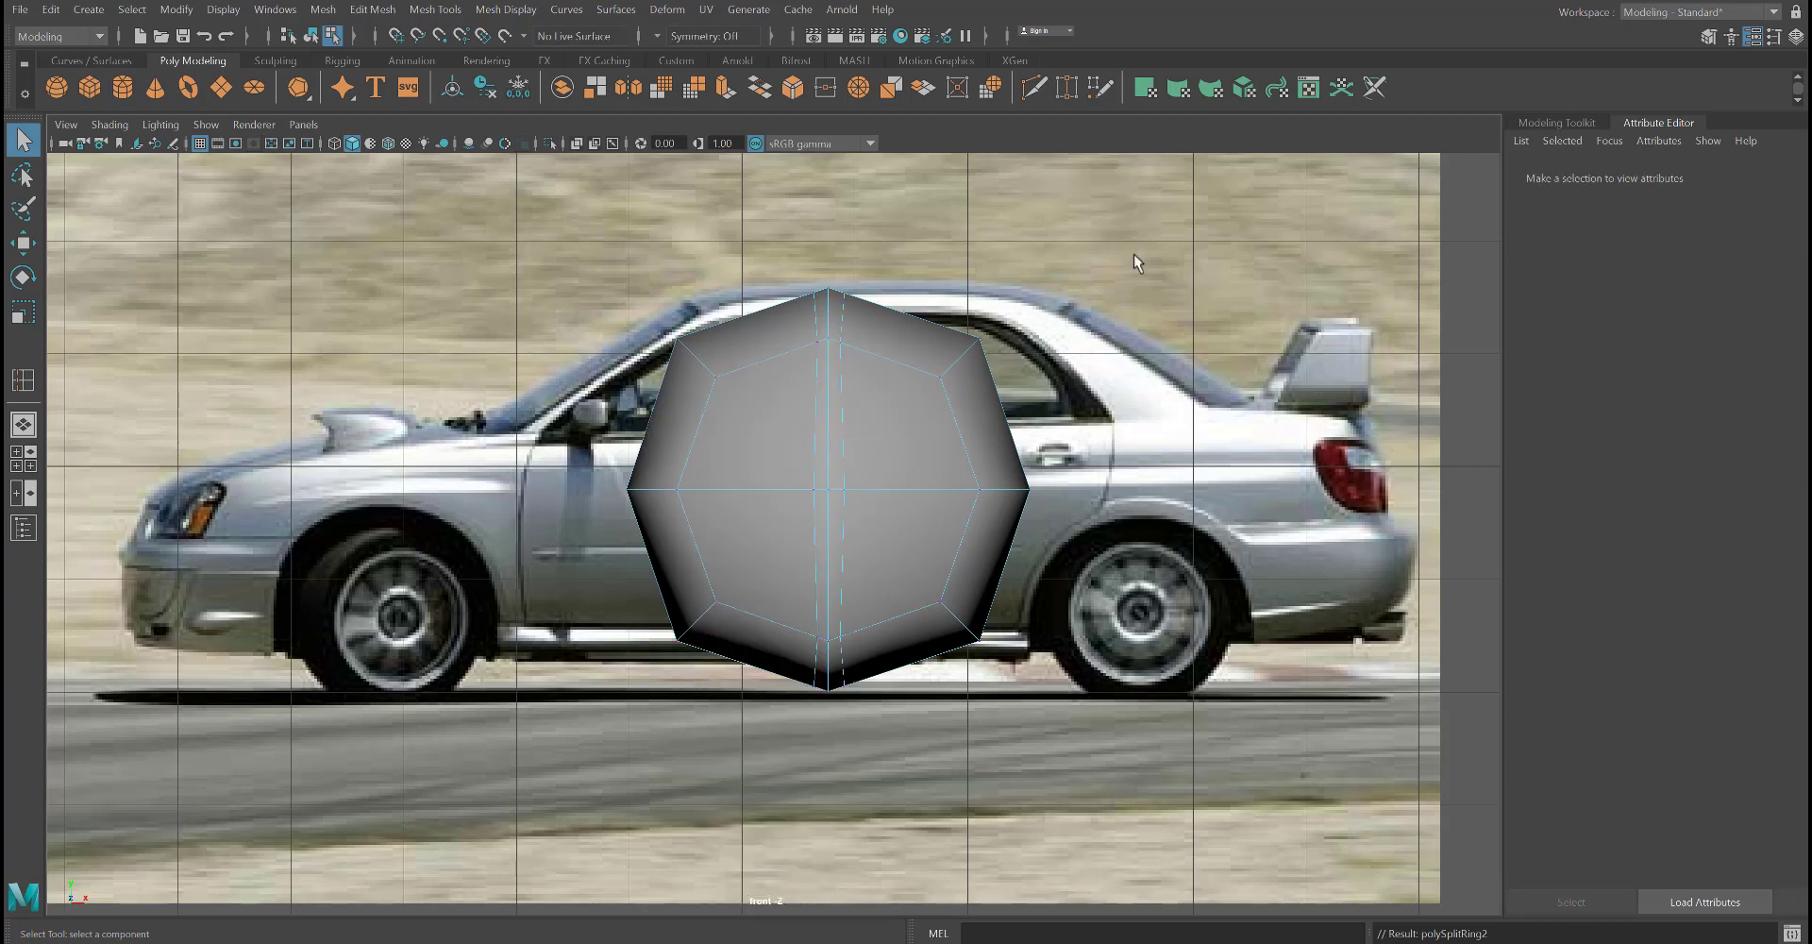
drag(1145, 236, 835, 747)
key(w)
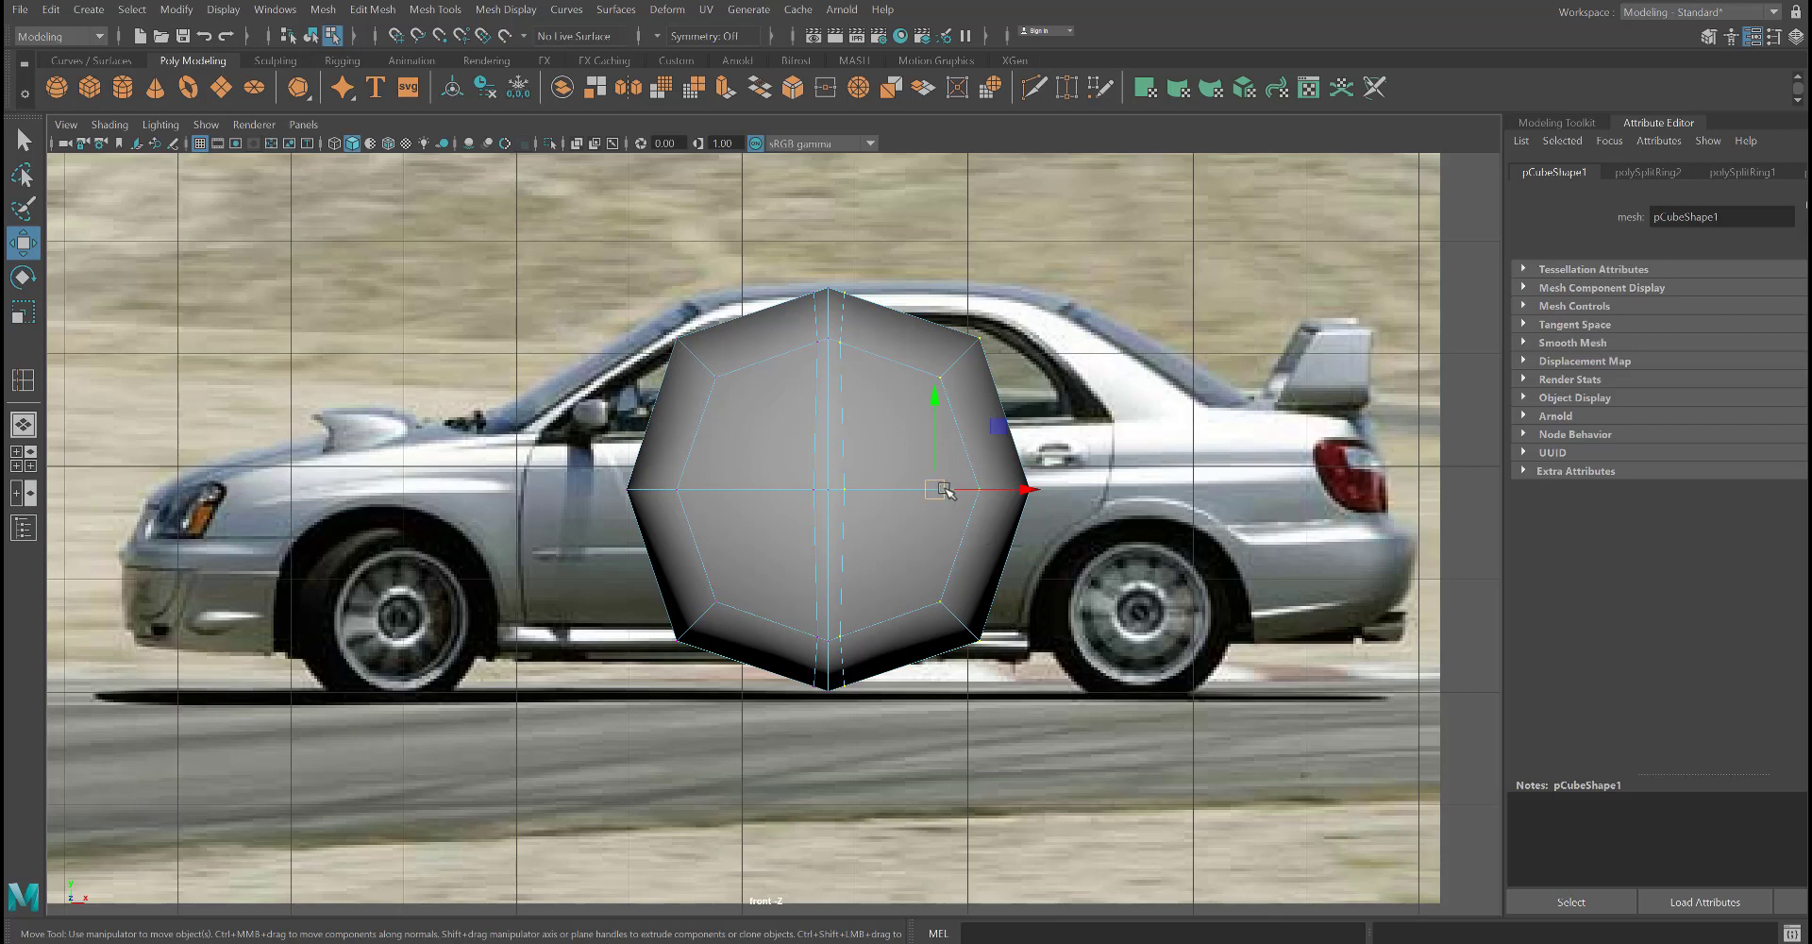
drag(948, 489, 1353, 491)
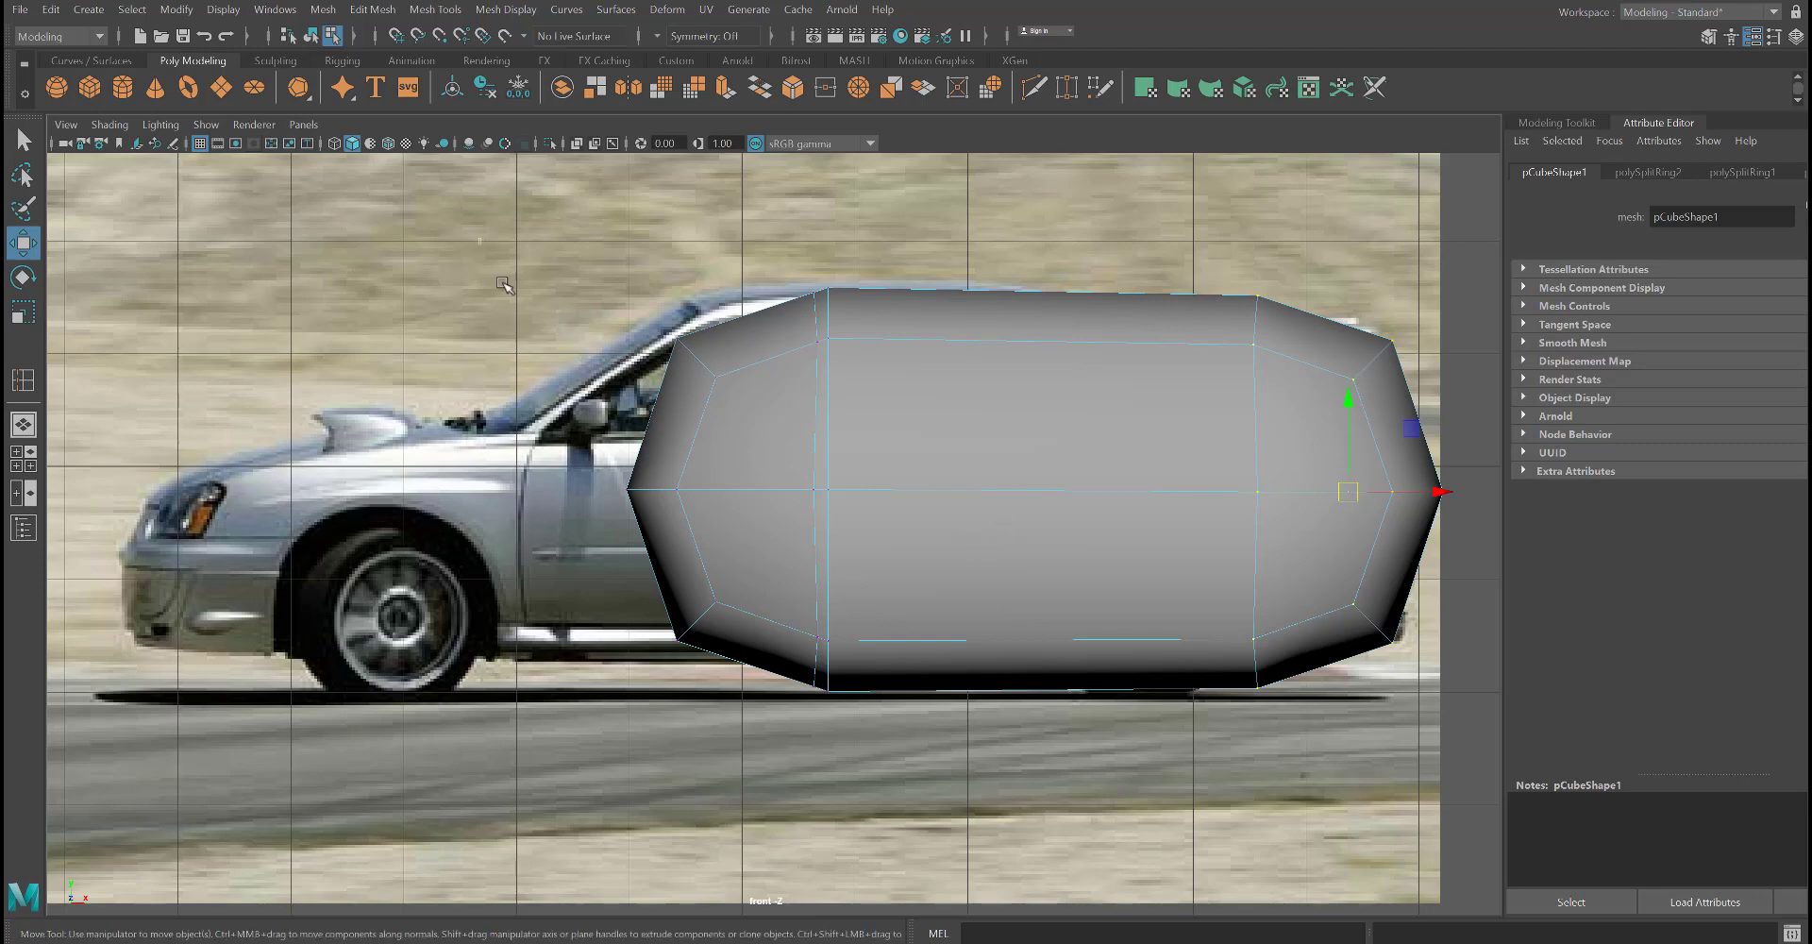
drag(480, 240, 823, 742)
drag(721, 497, 179, 503)
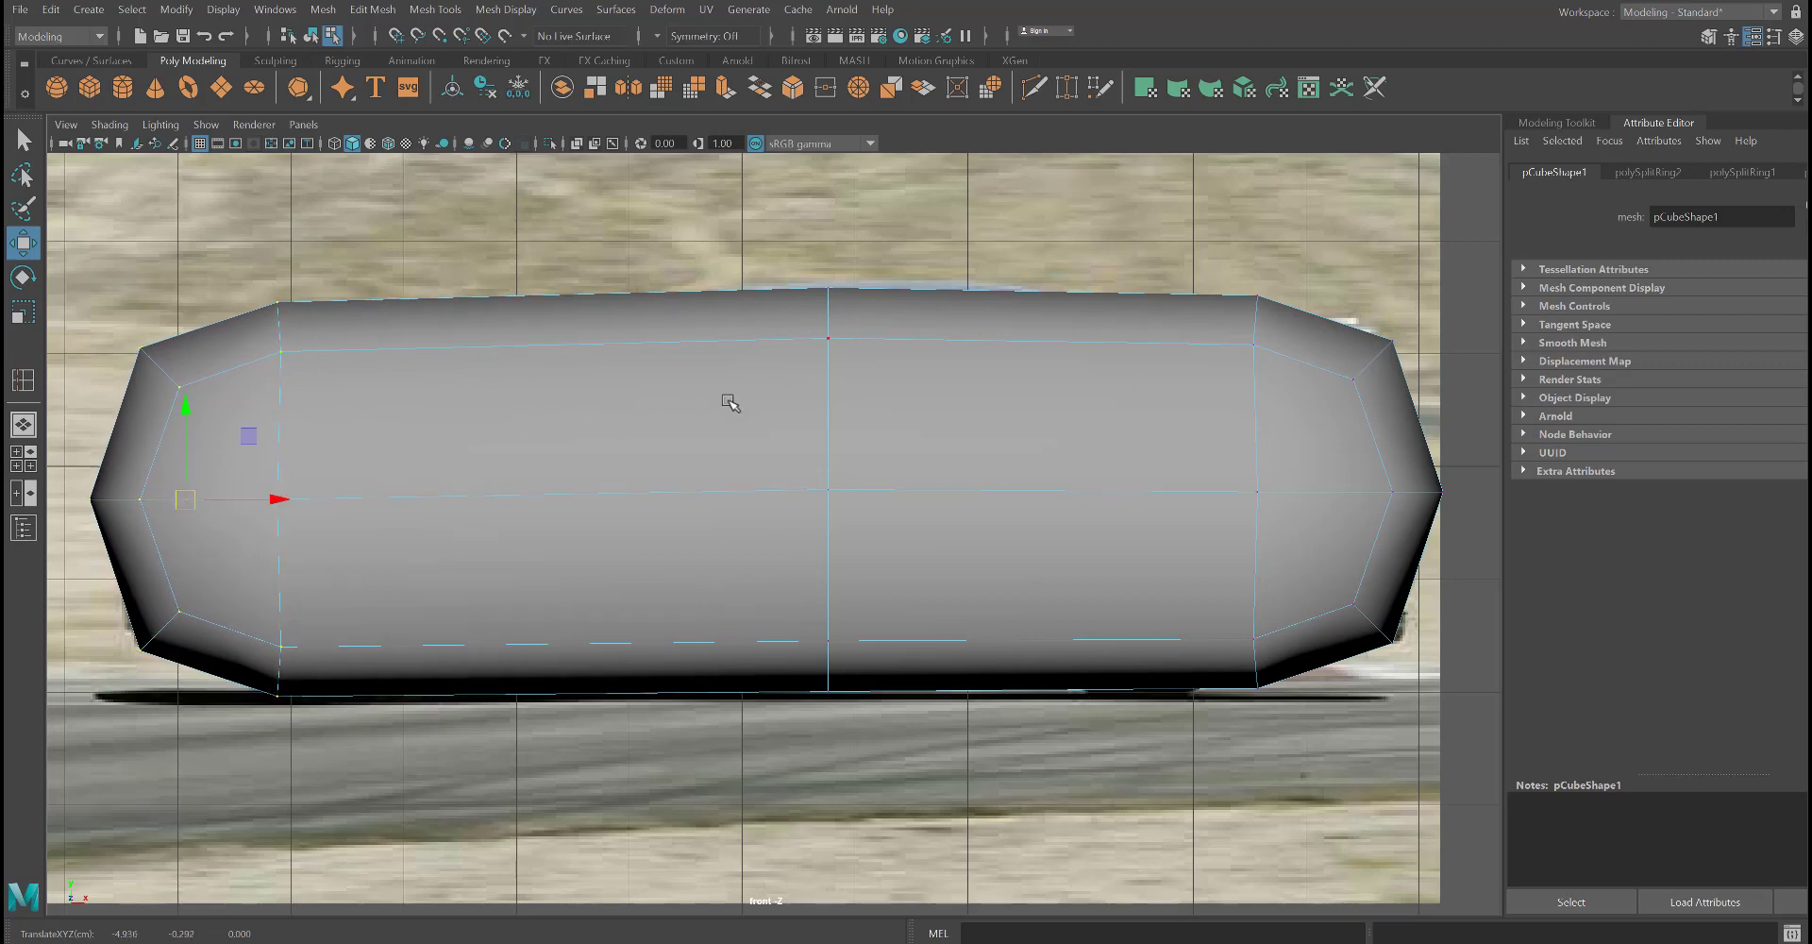
- Inspect the stretched body mesh against the image plane in the perspective view
key(space)
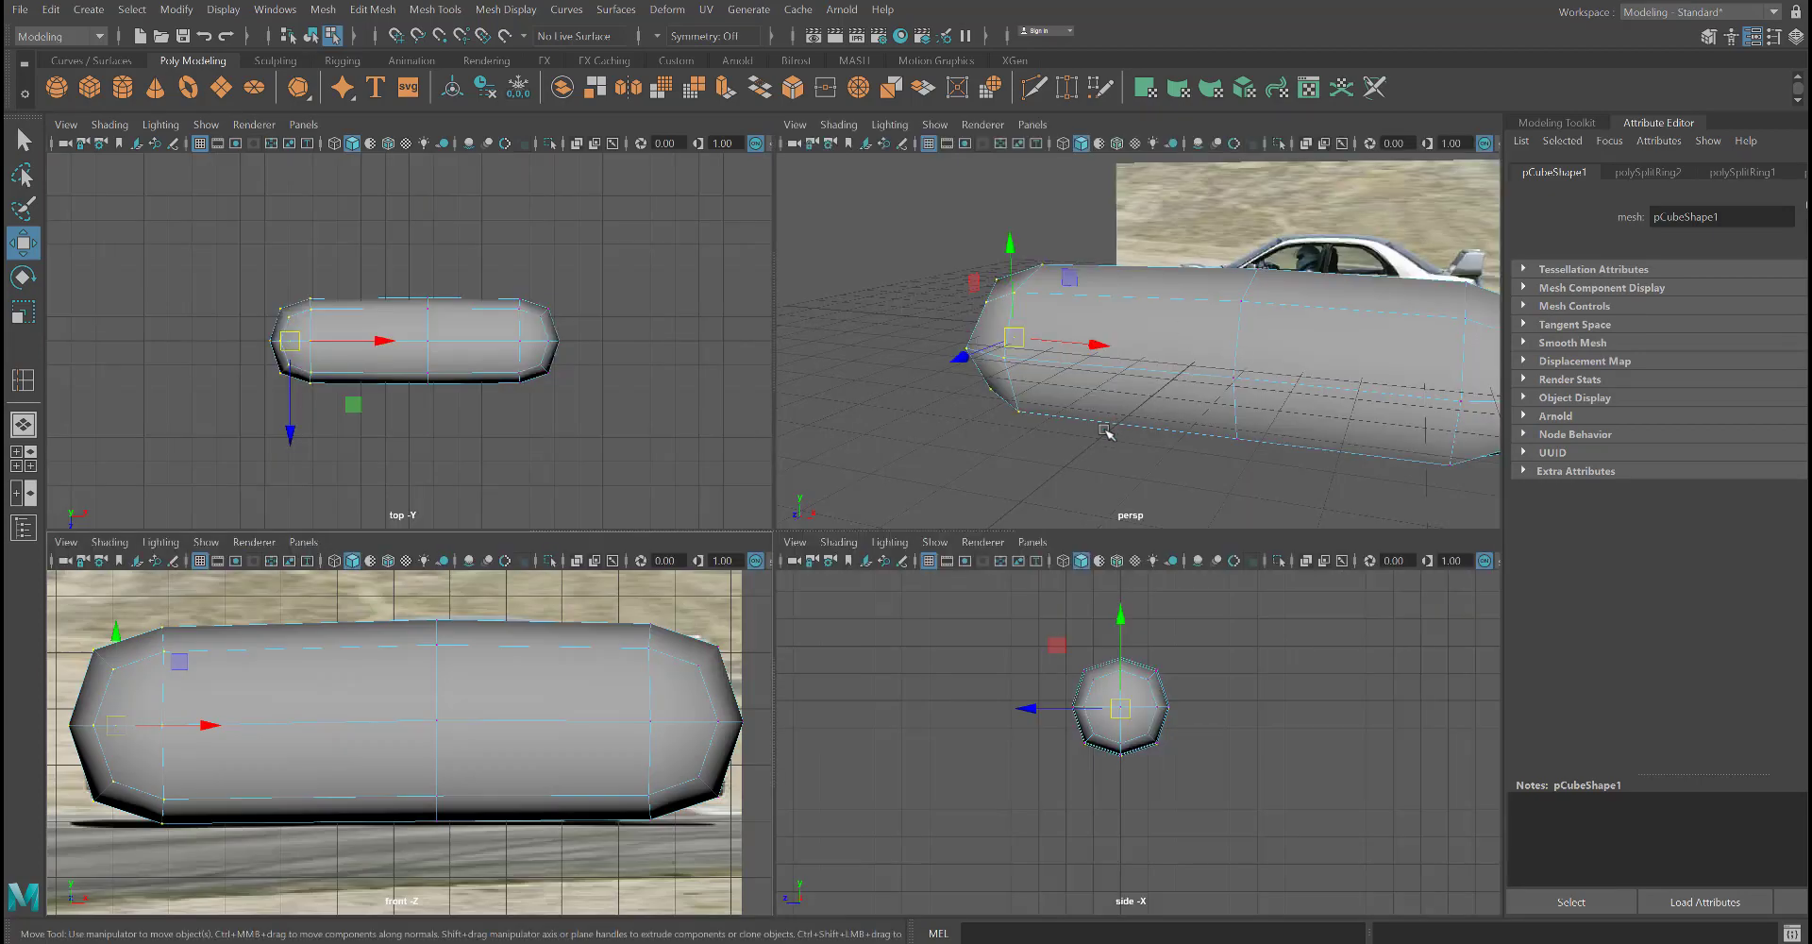
alt+right_drag(1107, 433, 956, 498)
alt+drag(956, 497, 1162, 408)
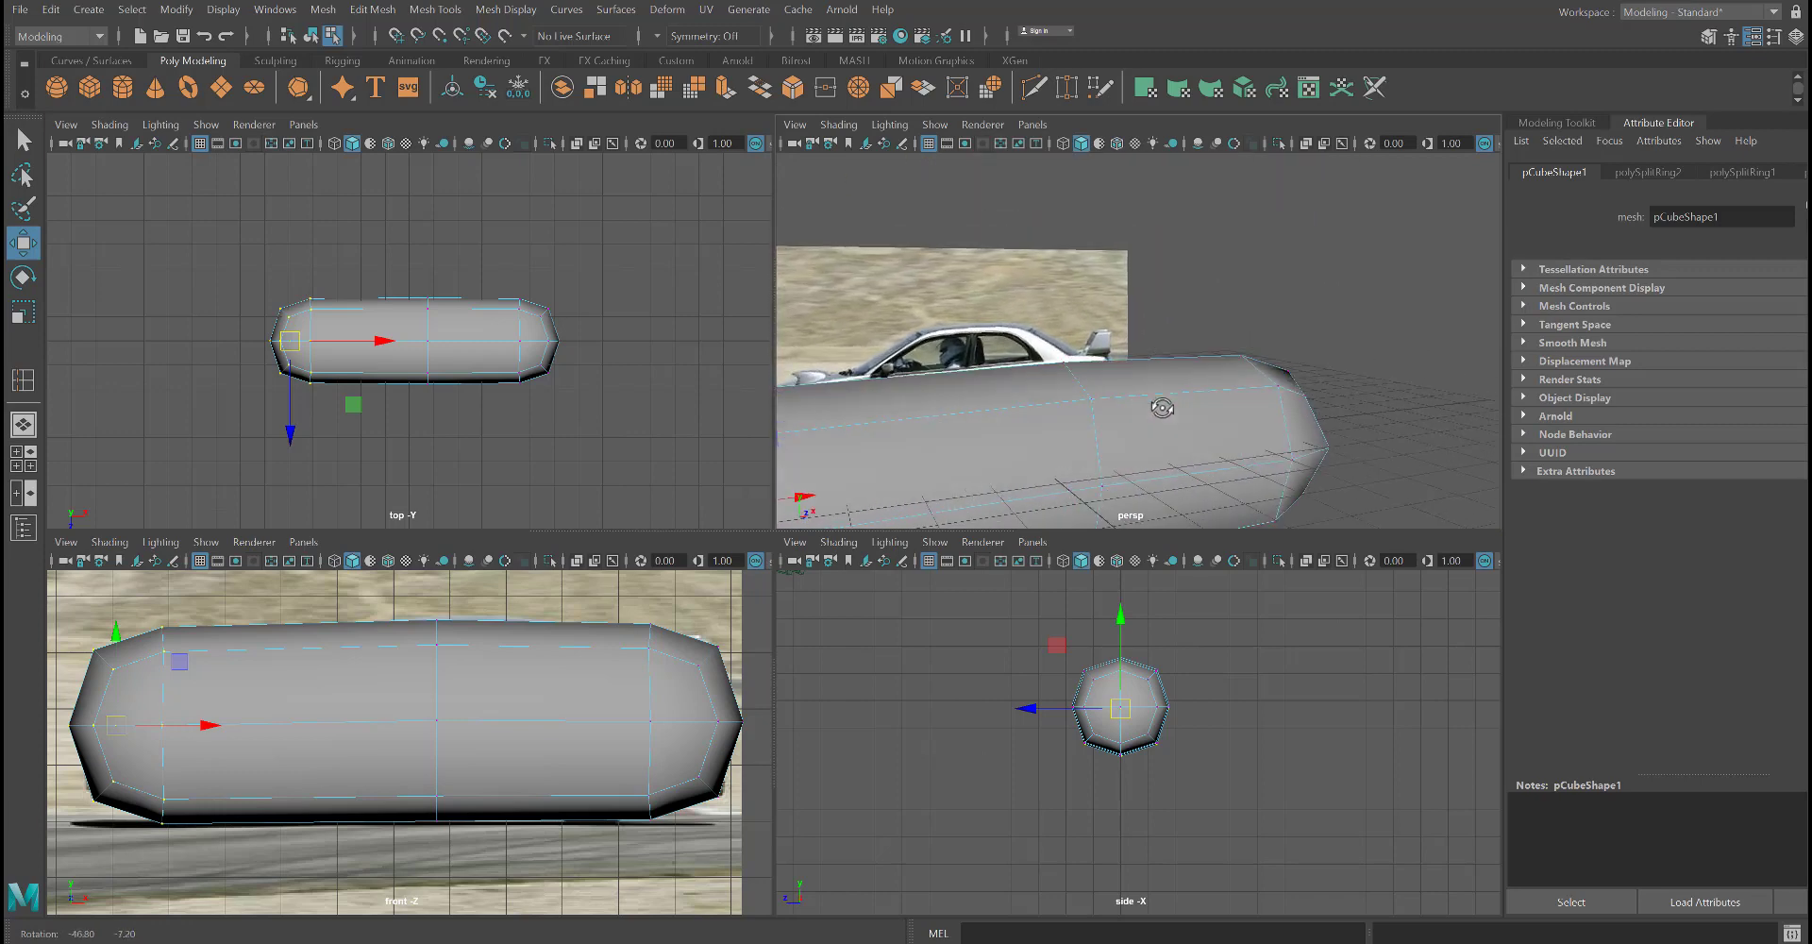
- Maximize the front view and switch its shading to X-Ray so the reference car shows through the mesh
key(space)
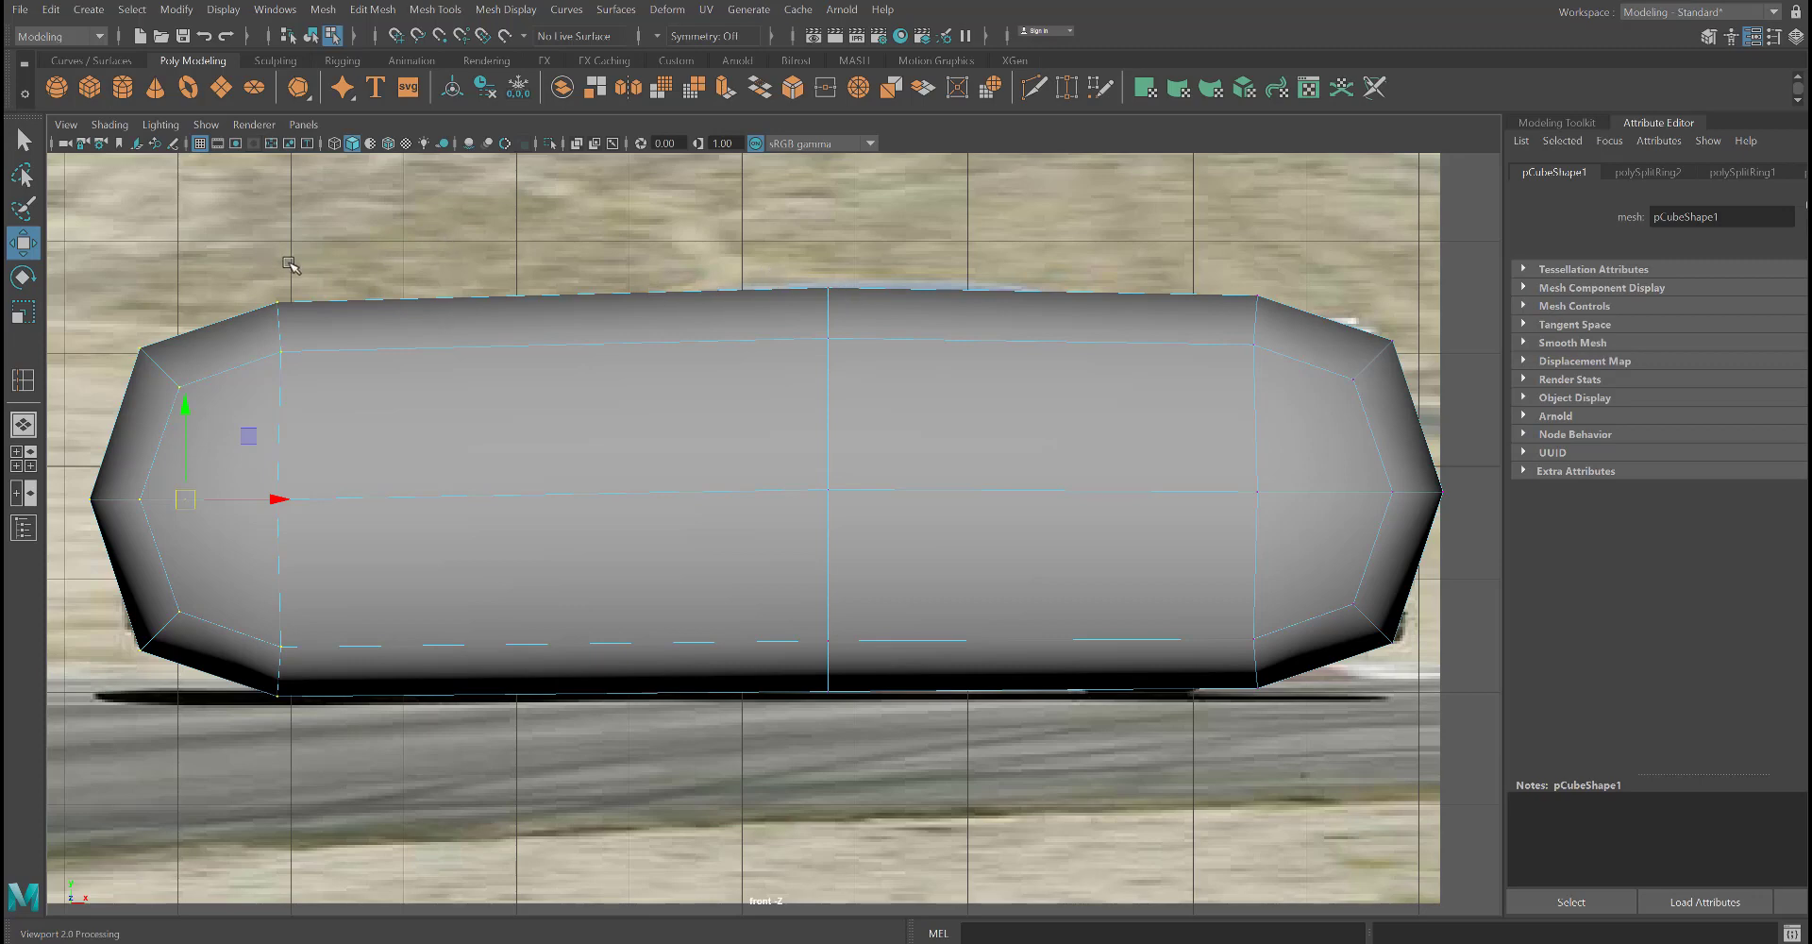
click(111, 126)
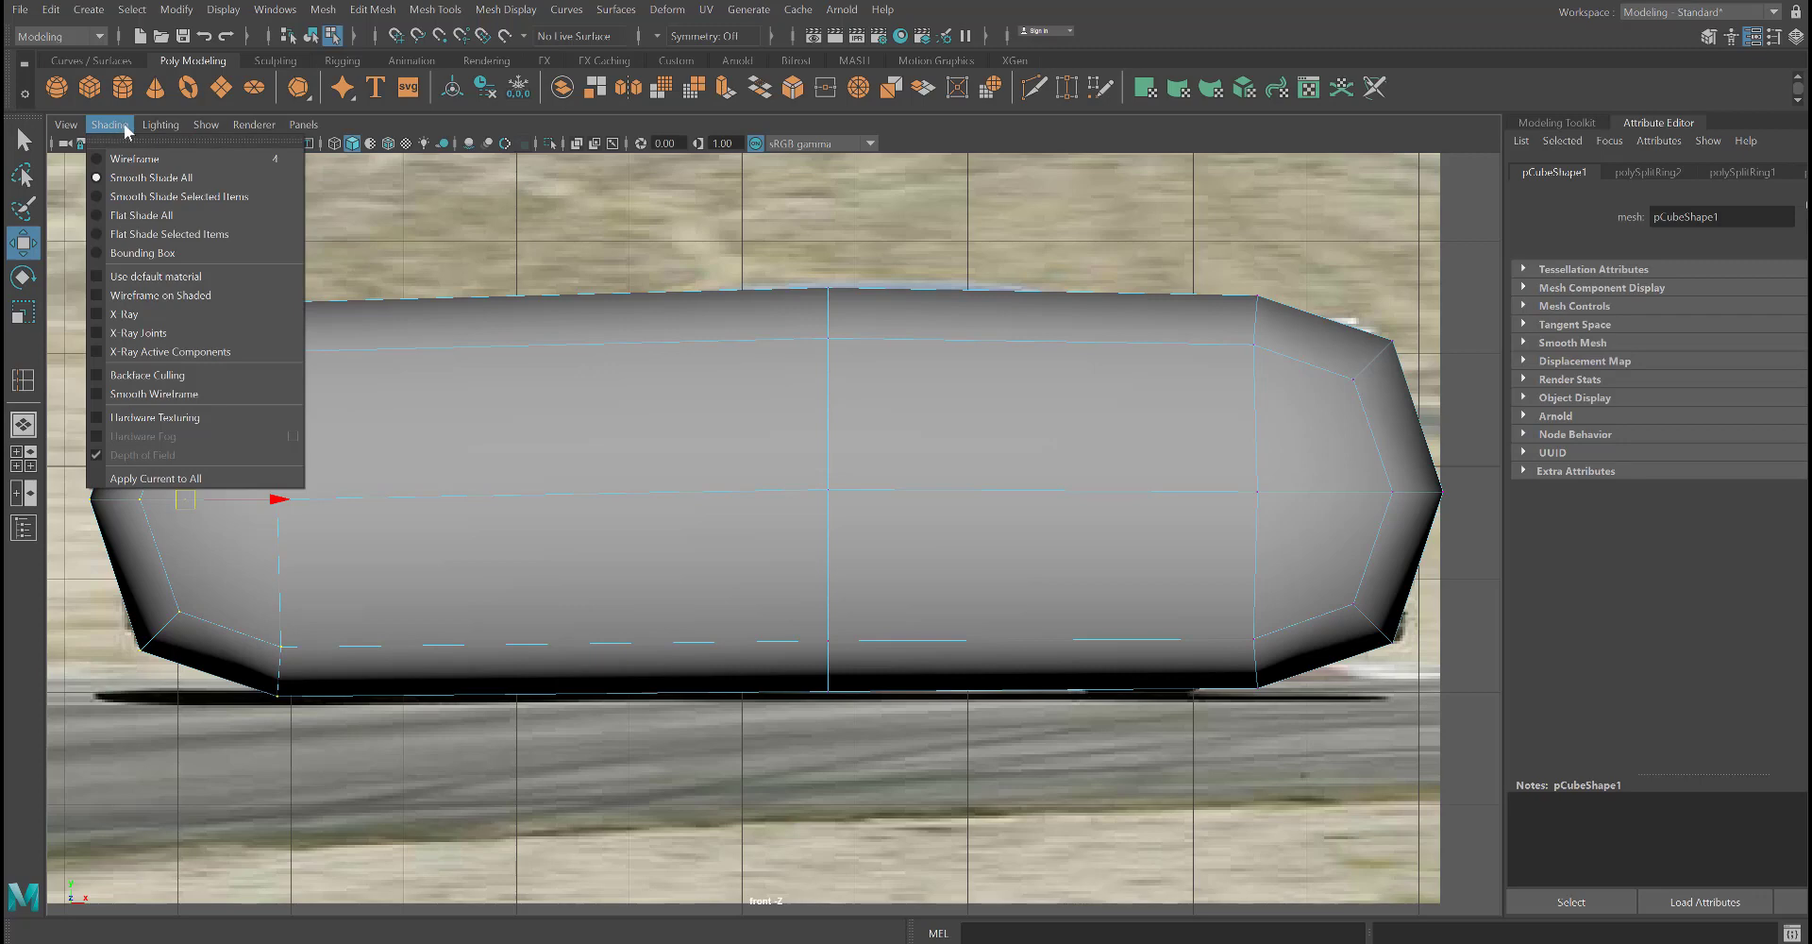
click(138, 159)
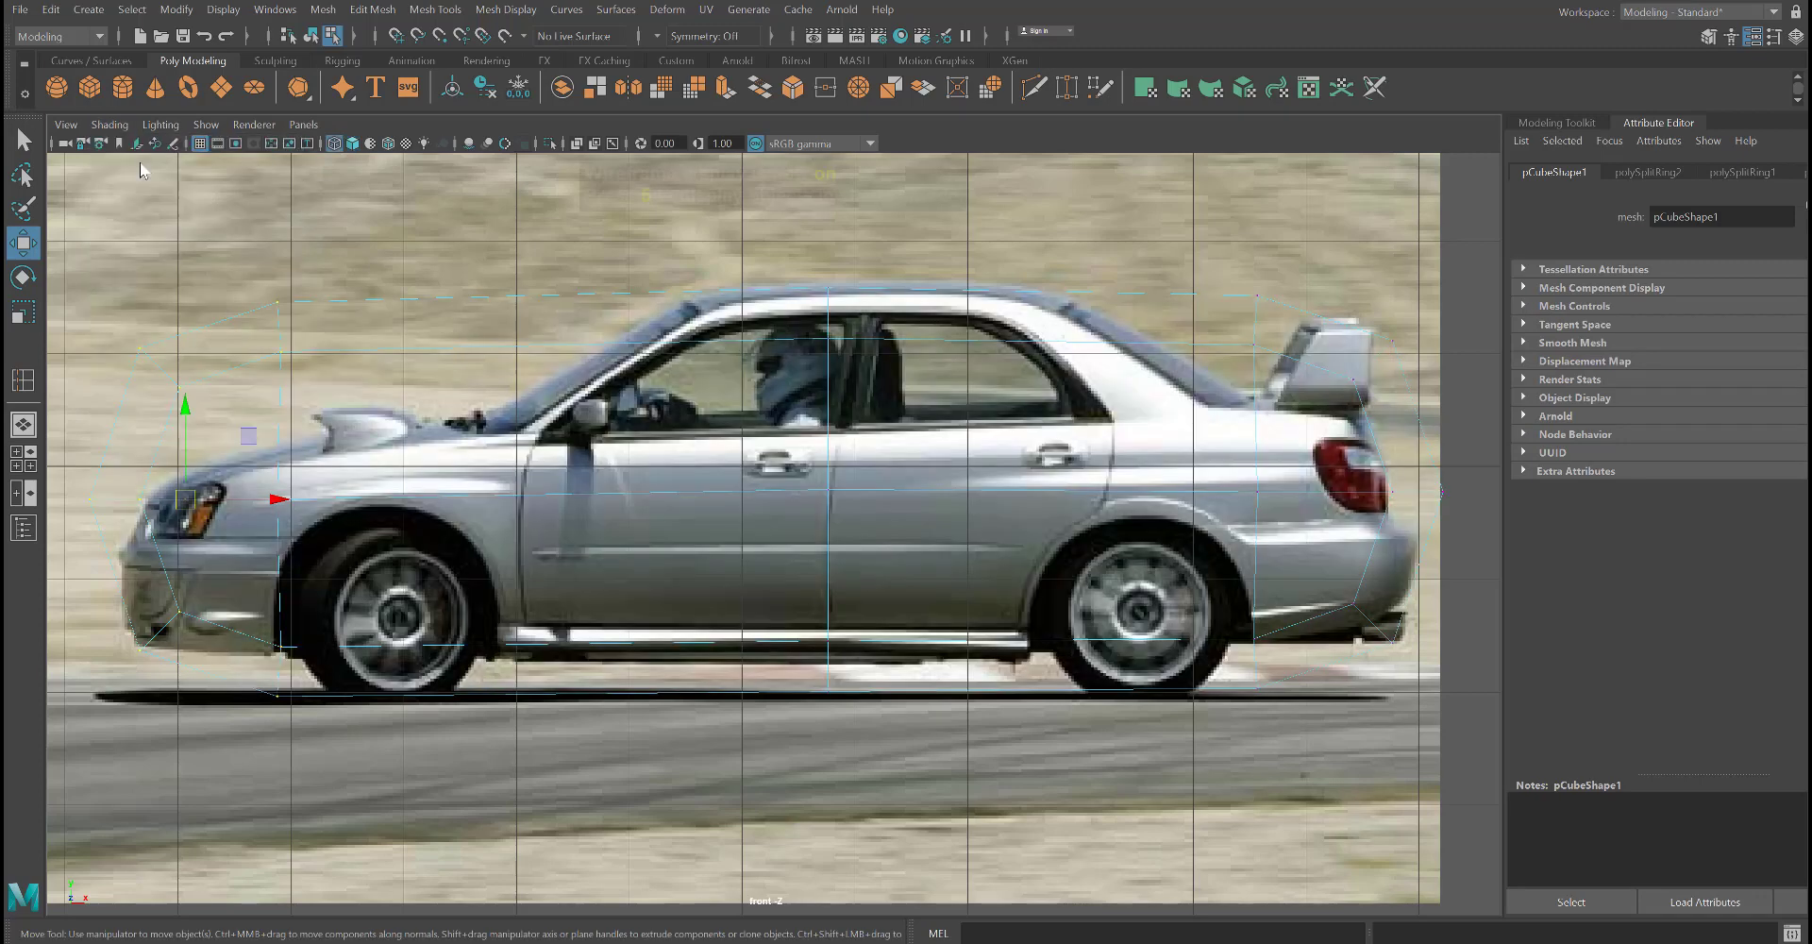
click(110, 124)
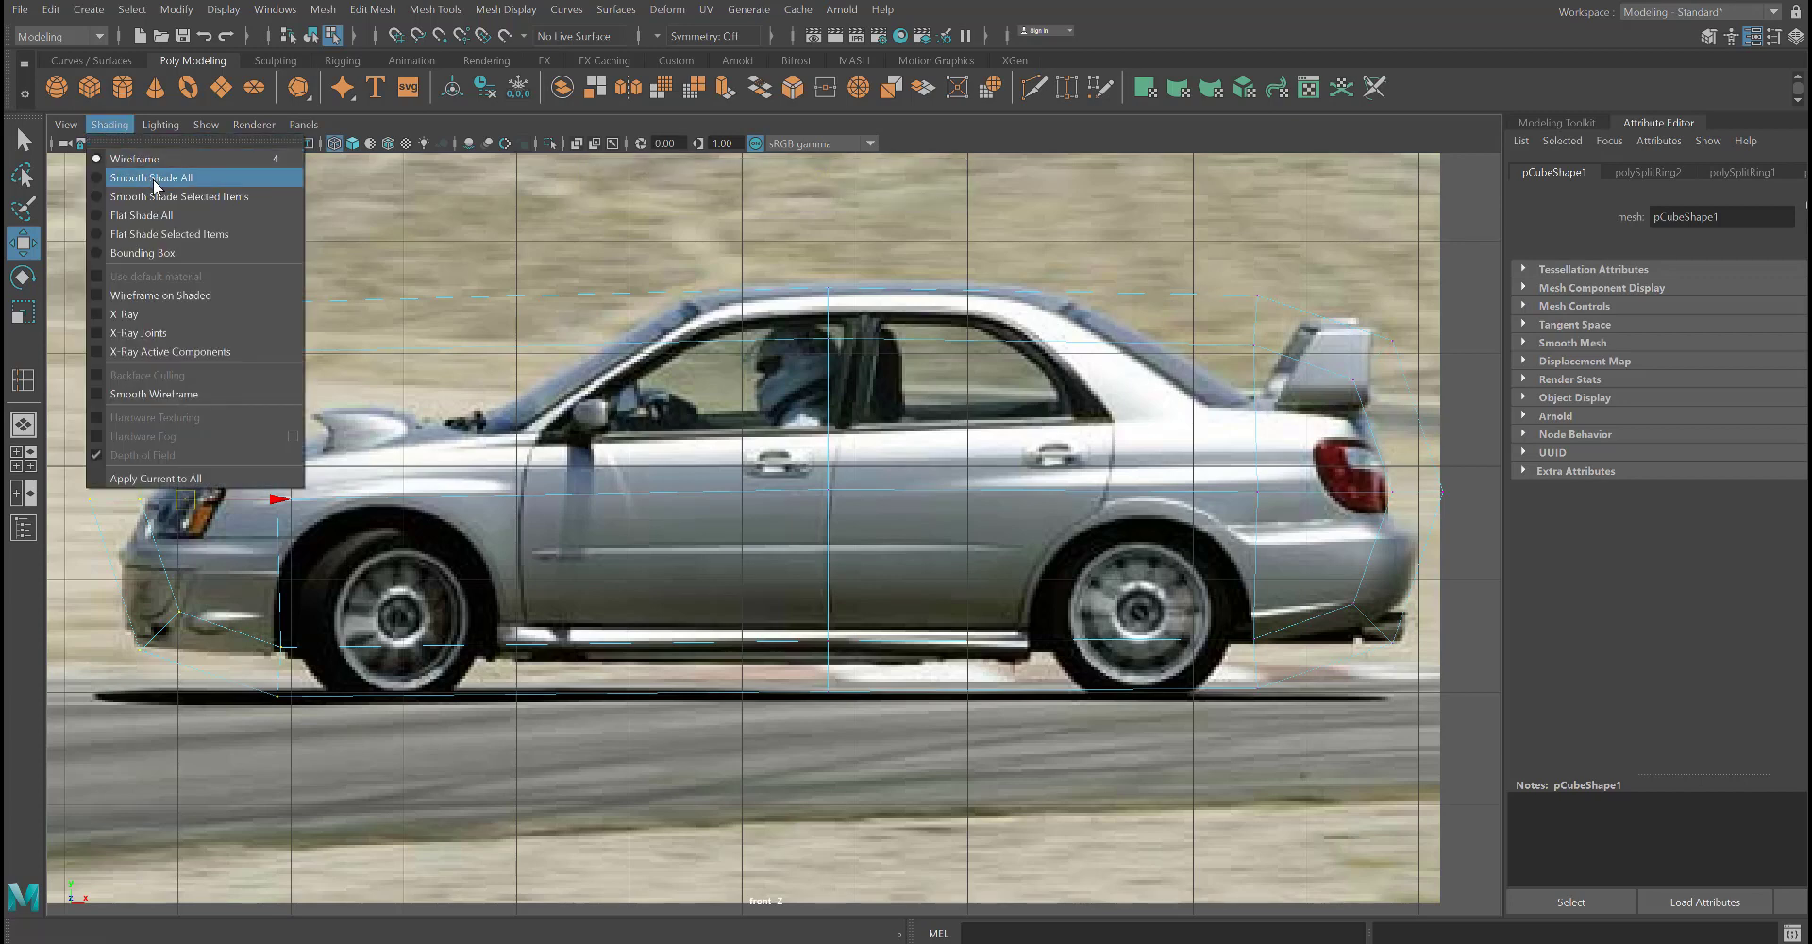
click(184, 315)
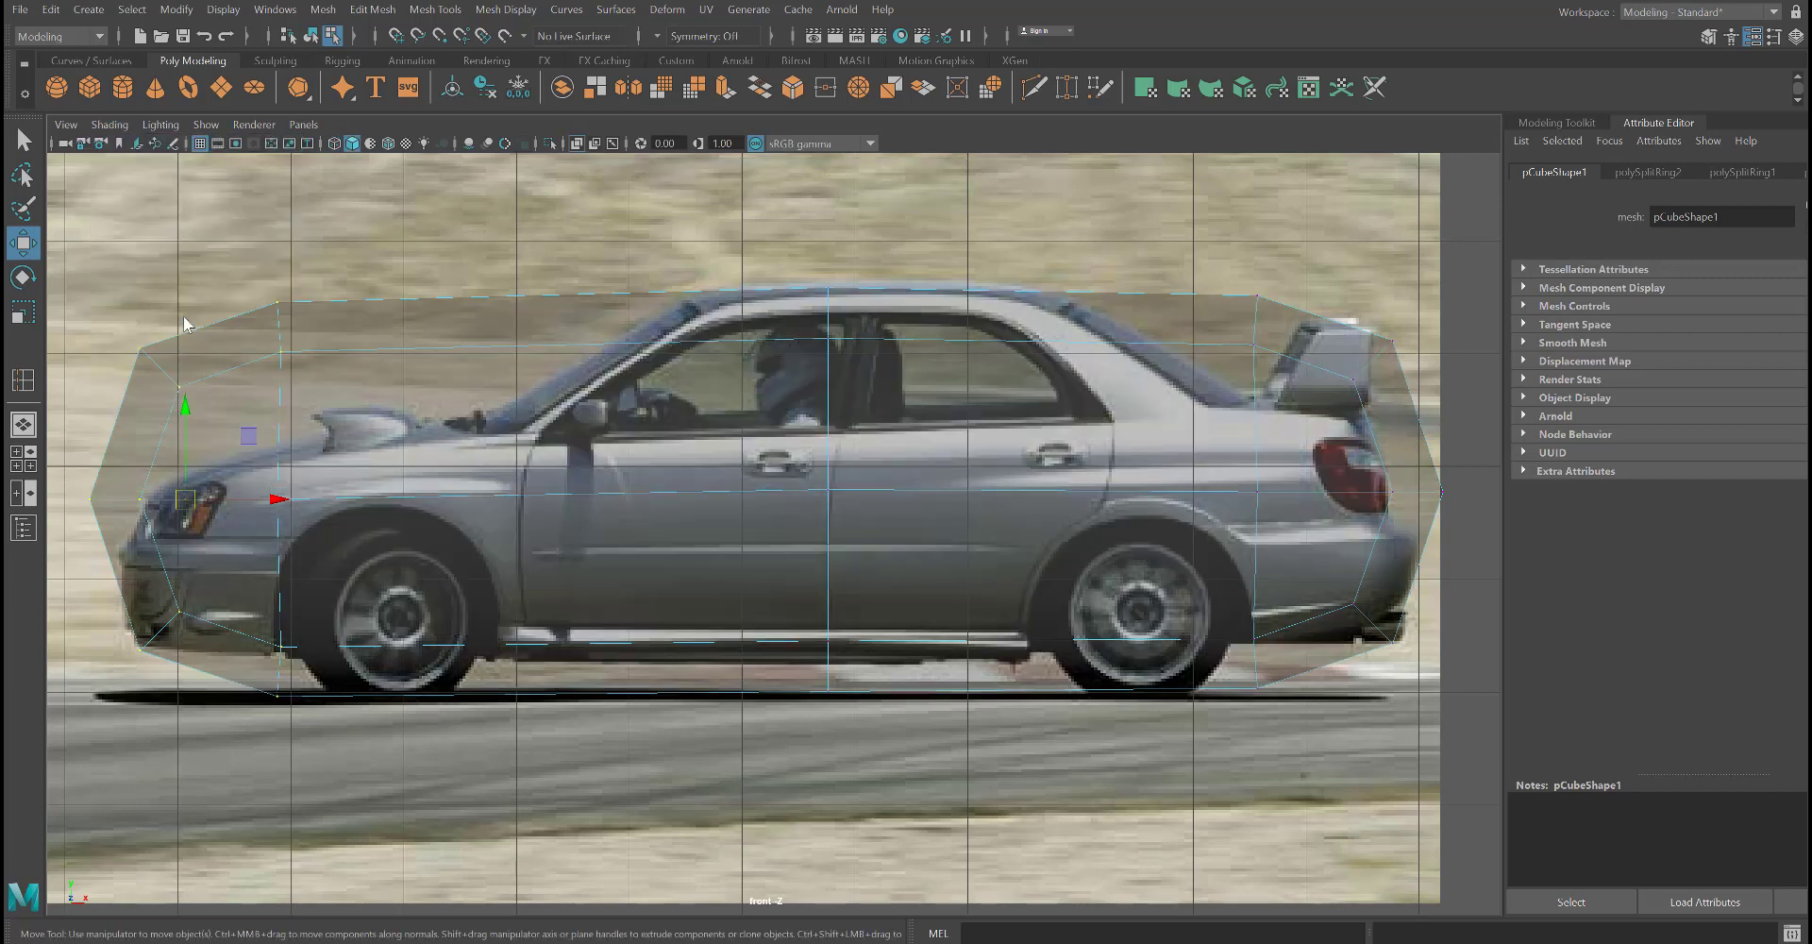
click(109, 125)
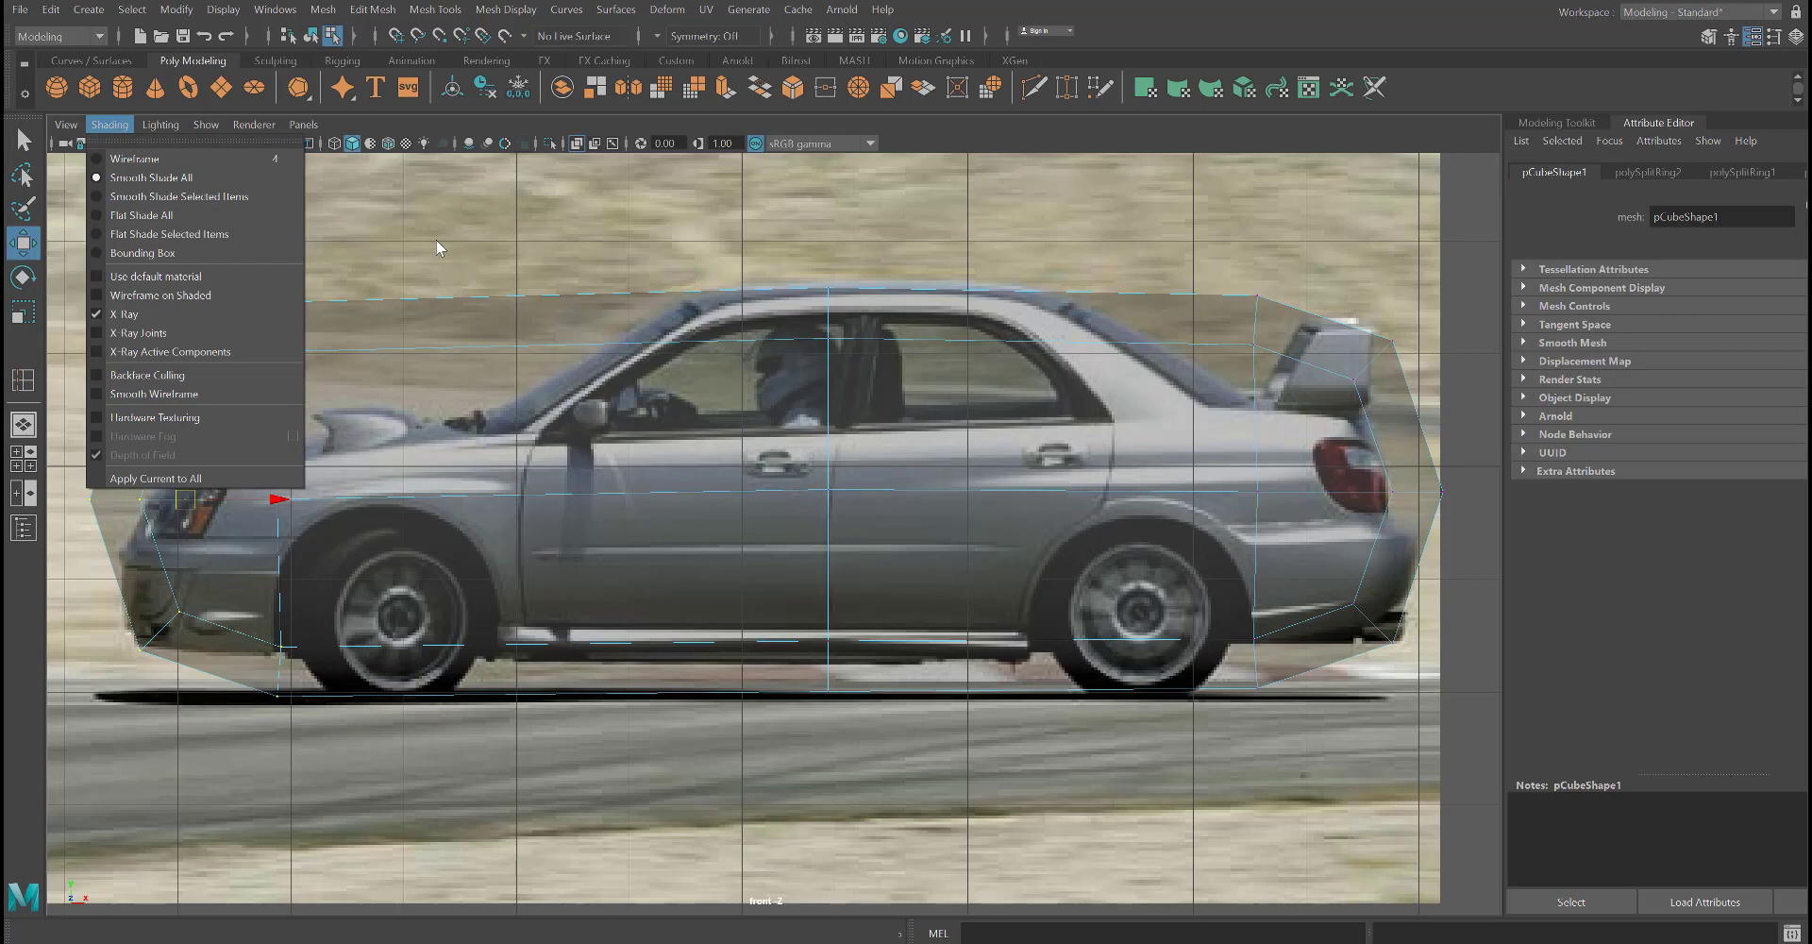
click(403, 236)
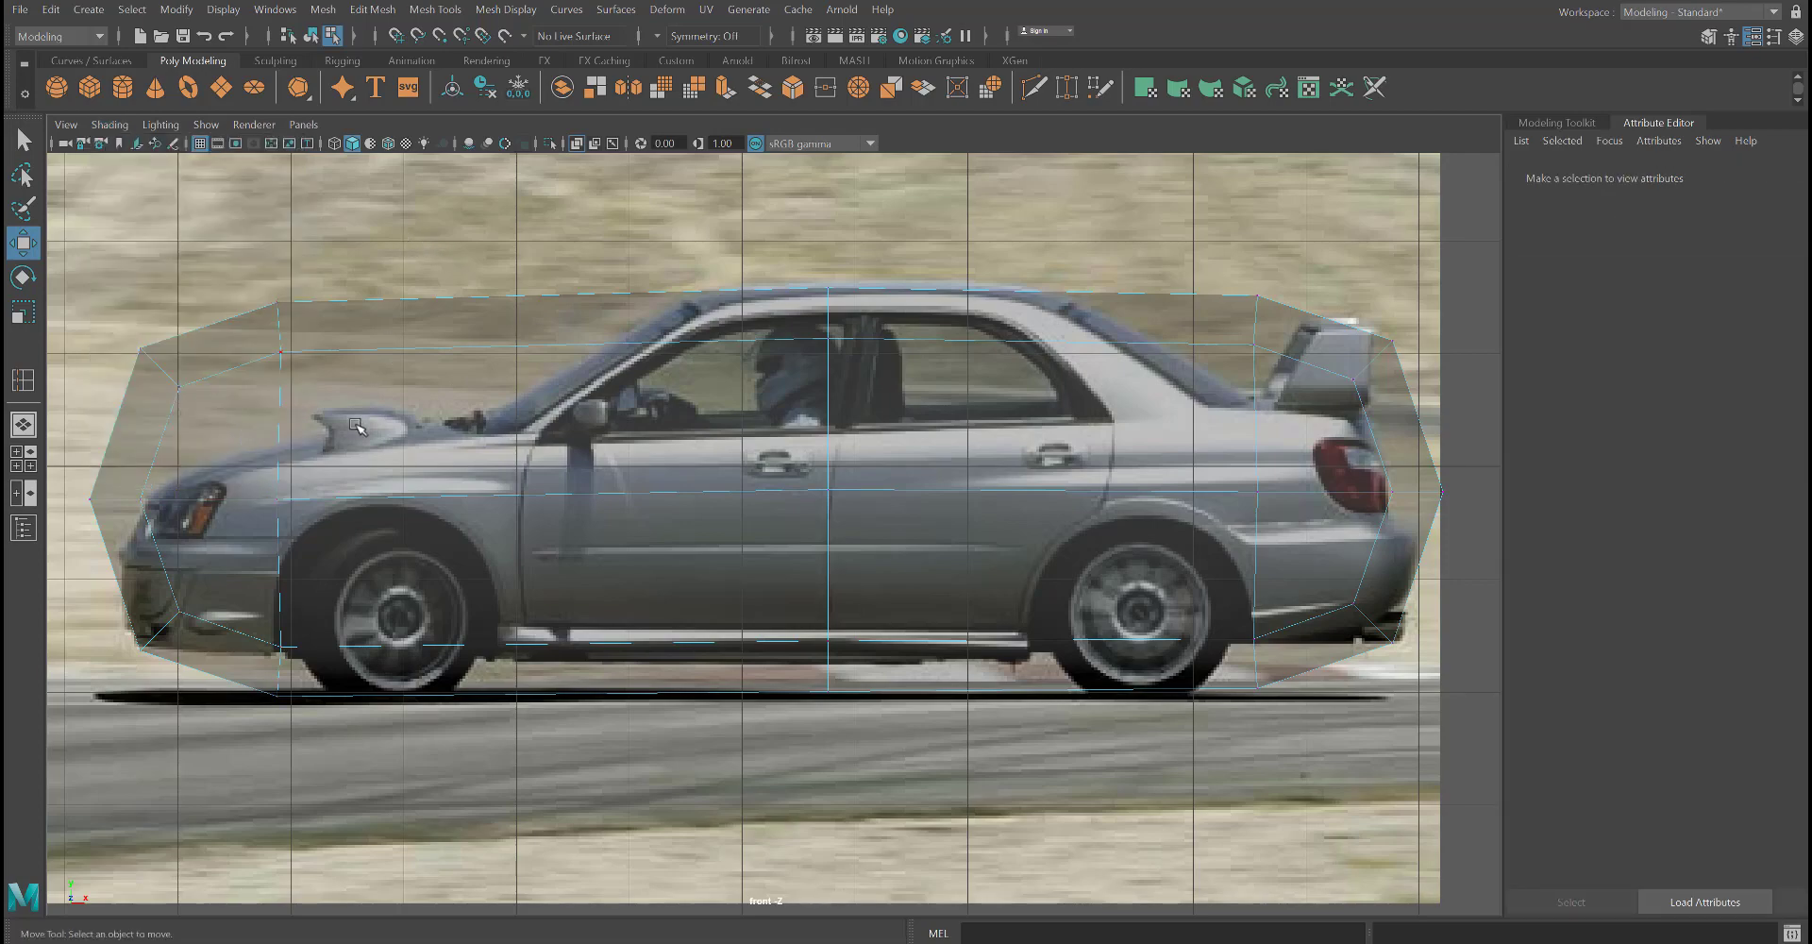
- Insert a horizontal edge loop along the mesh through the middle of the front bumper with the Insert Edge Loop tool
alt+middle_drag(364, 426, 453, 418)
scroll(326, 406, up, 2)
alt+middle_drag(216, 534, 326, 542)
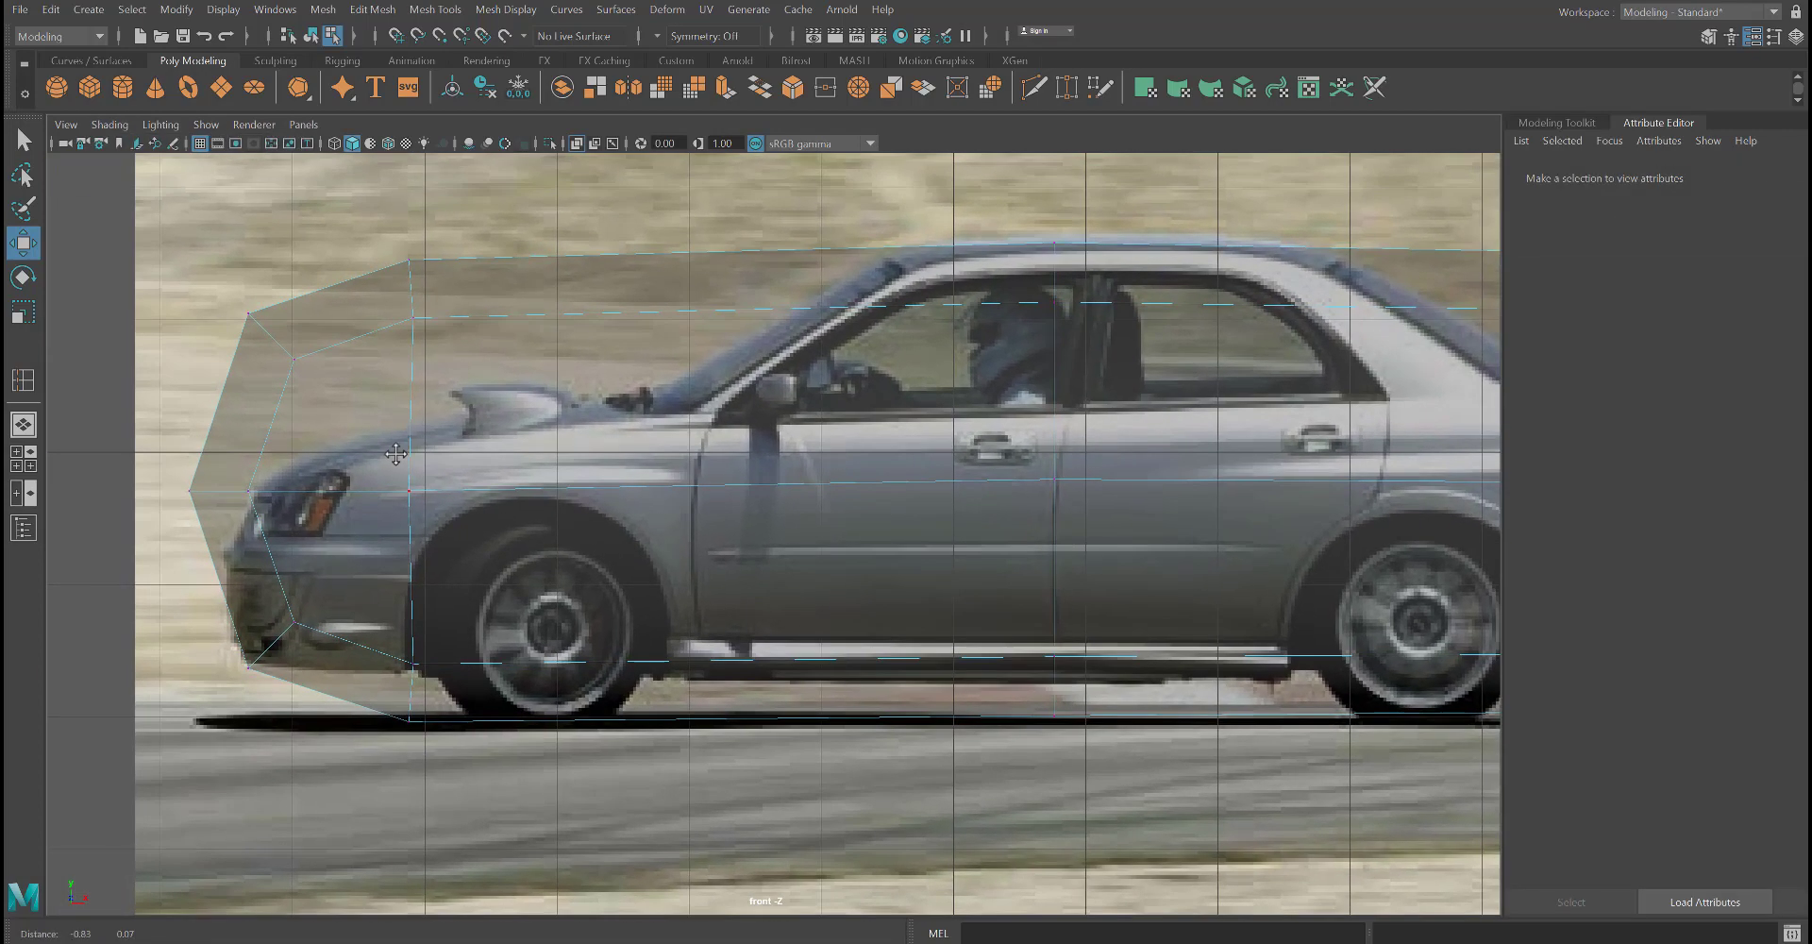
scroll(260, 752, up, 2)
alt+middle_drag(257, 748, 478, 604)
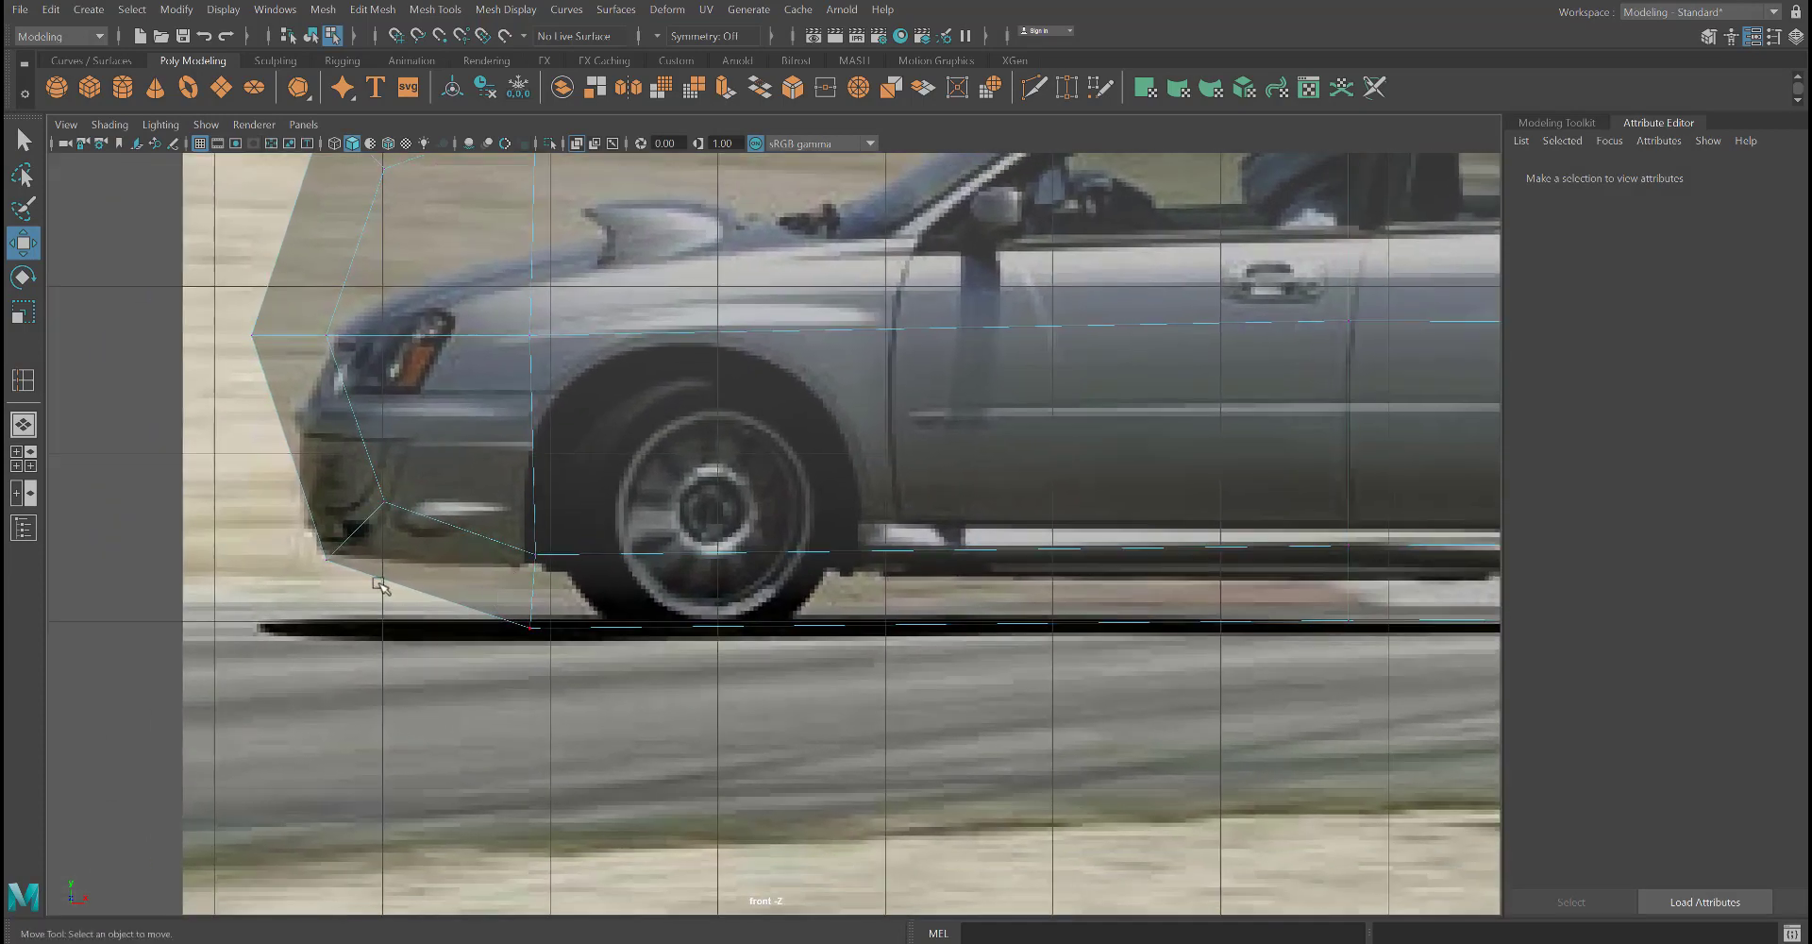
scroll(406, 597, up, 2)
alt+middle_drag(334, 590, 438, 620)
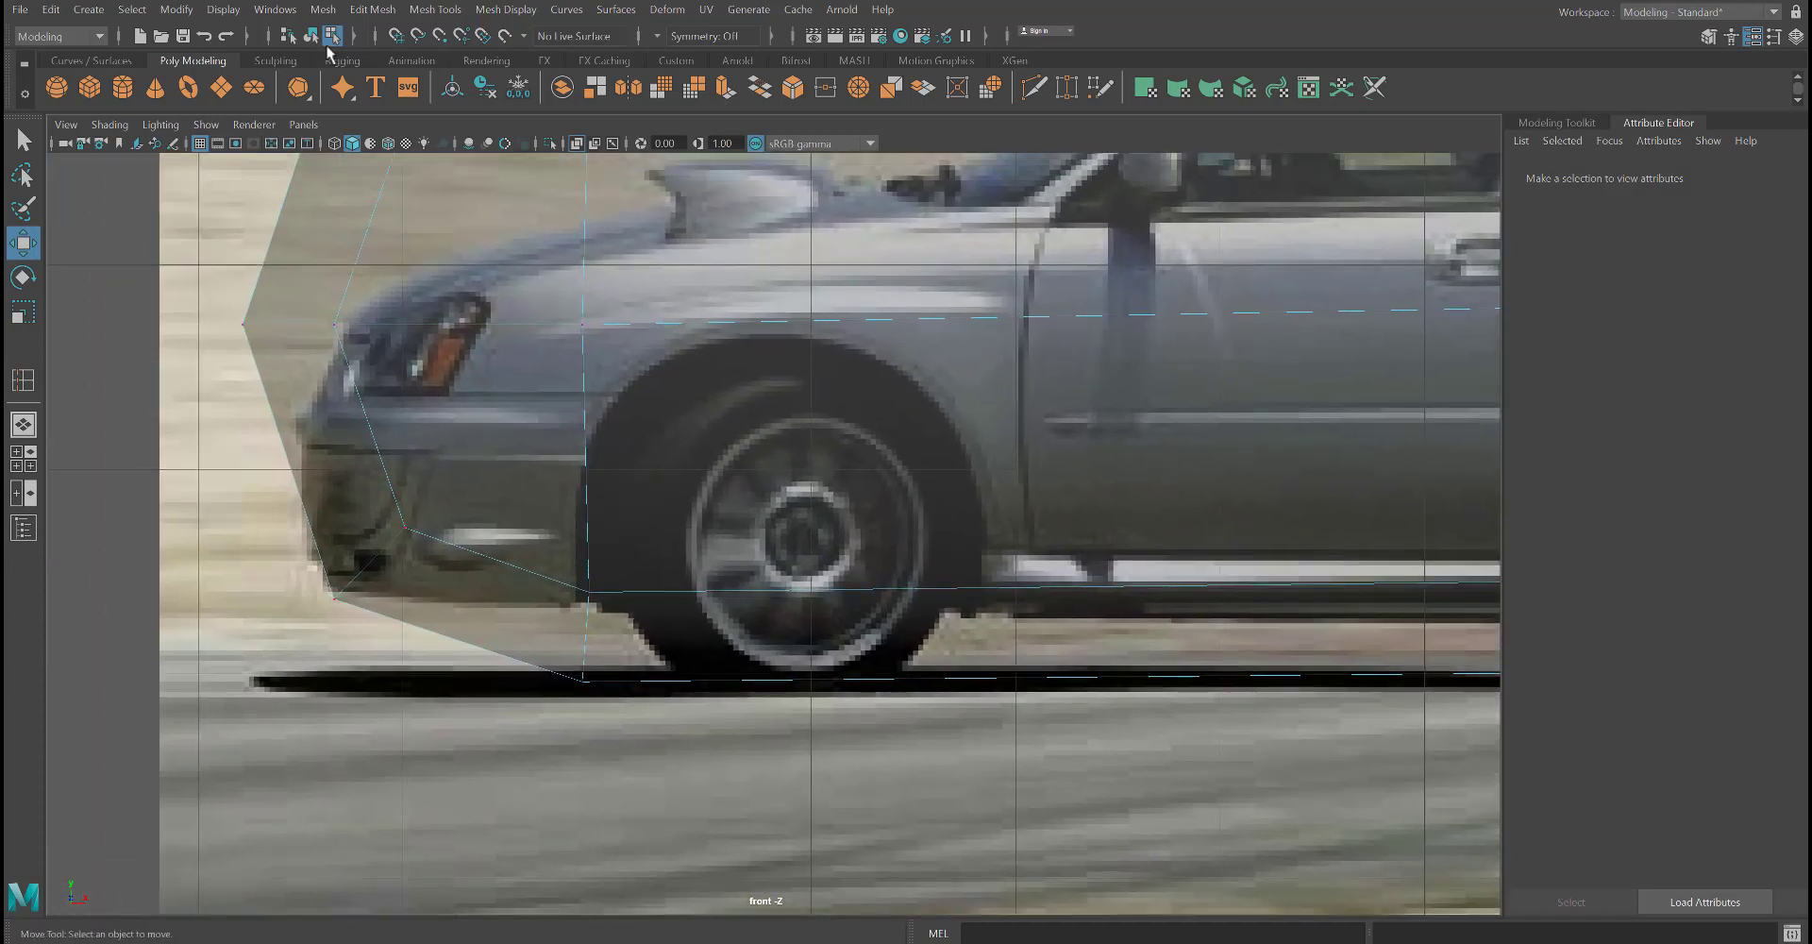
click(435, 10)
click(479, 152)
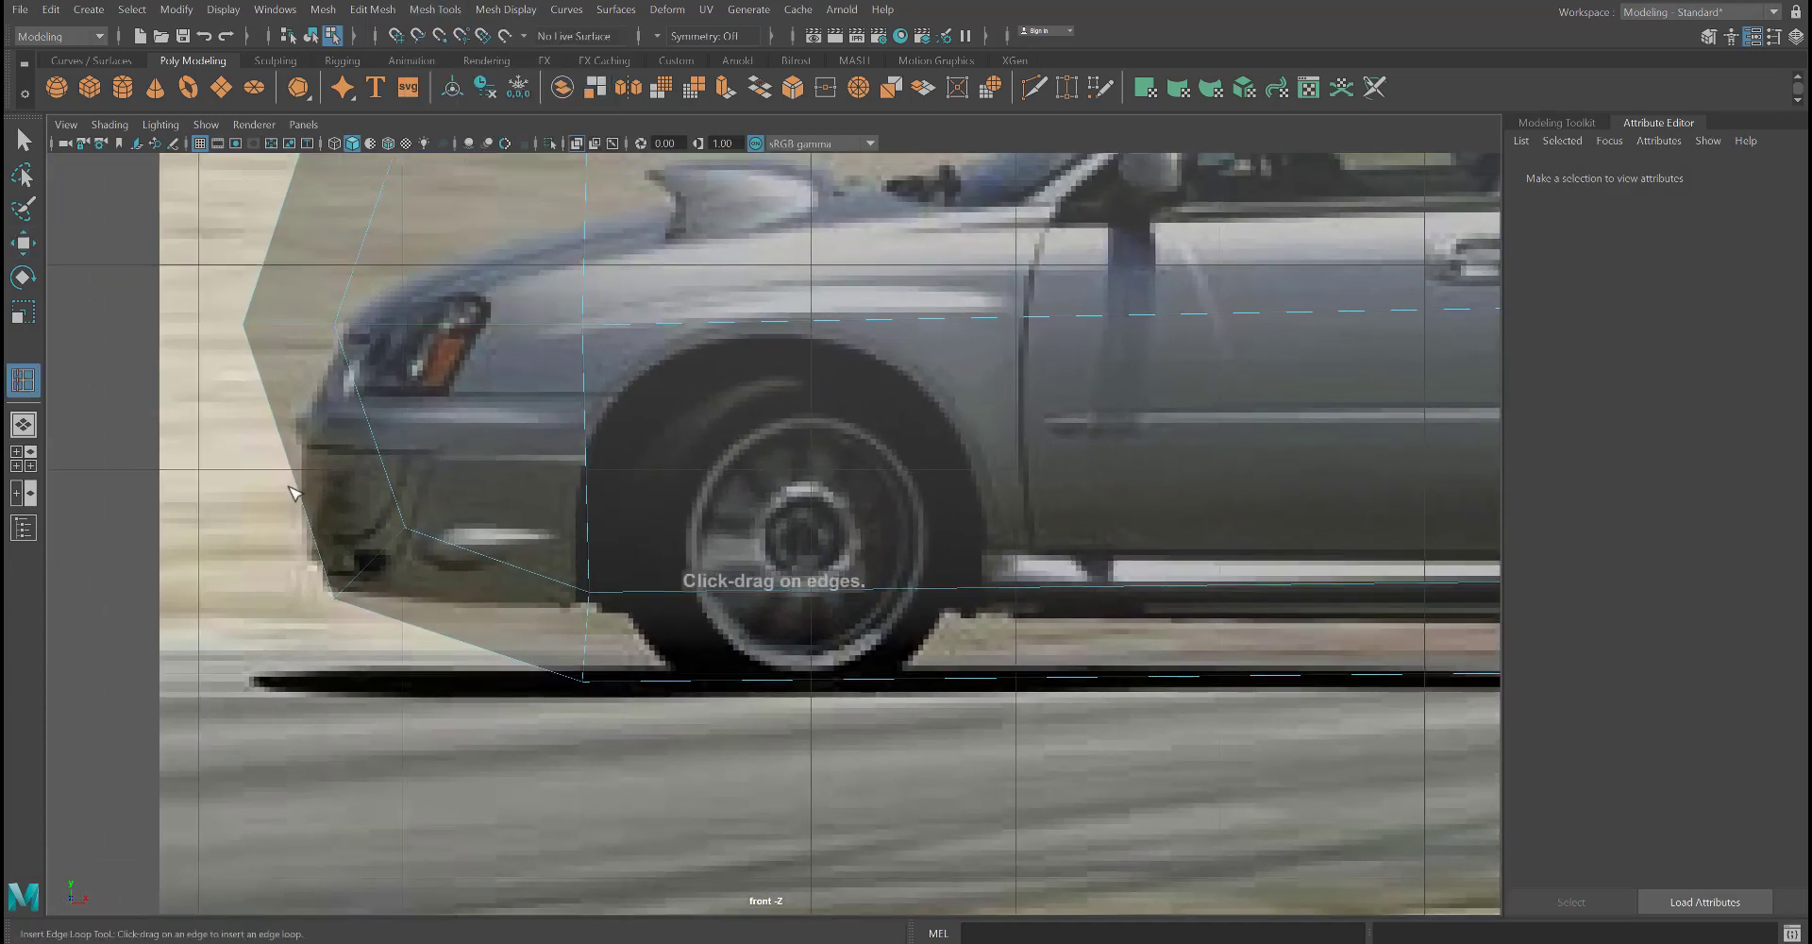
scroll(212, 530, up, 2)
alt+middle_drag(212, 529, 407, 601)
scroll(348, 559, up, 2)
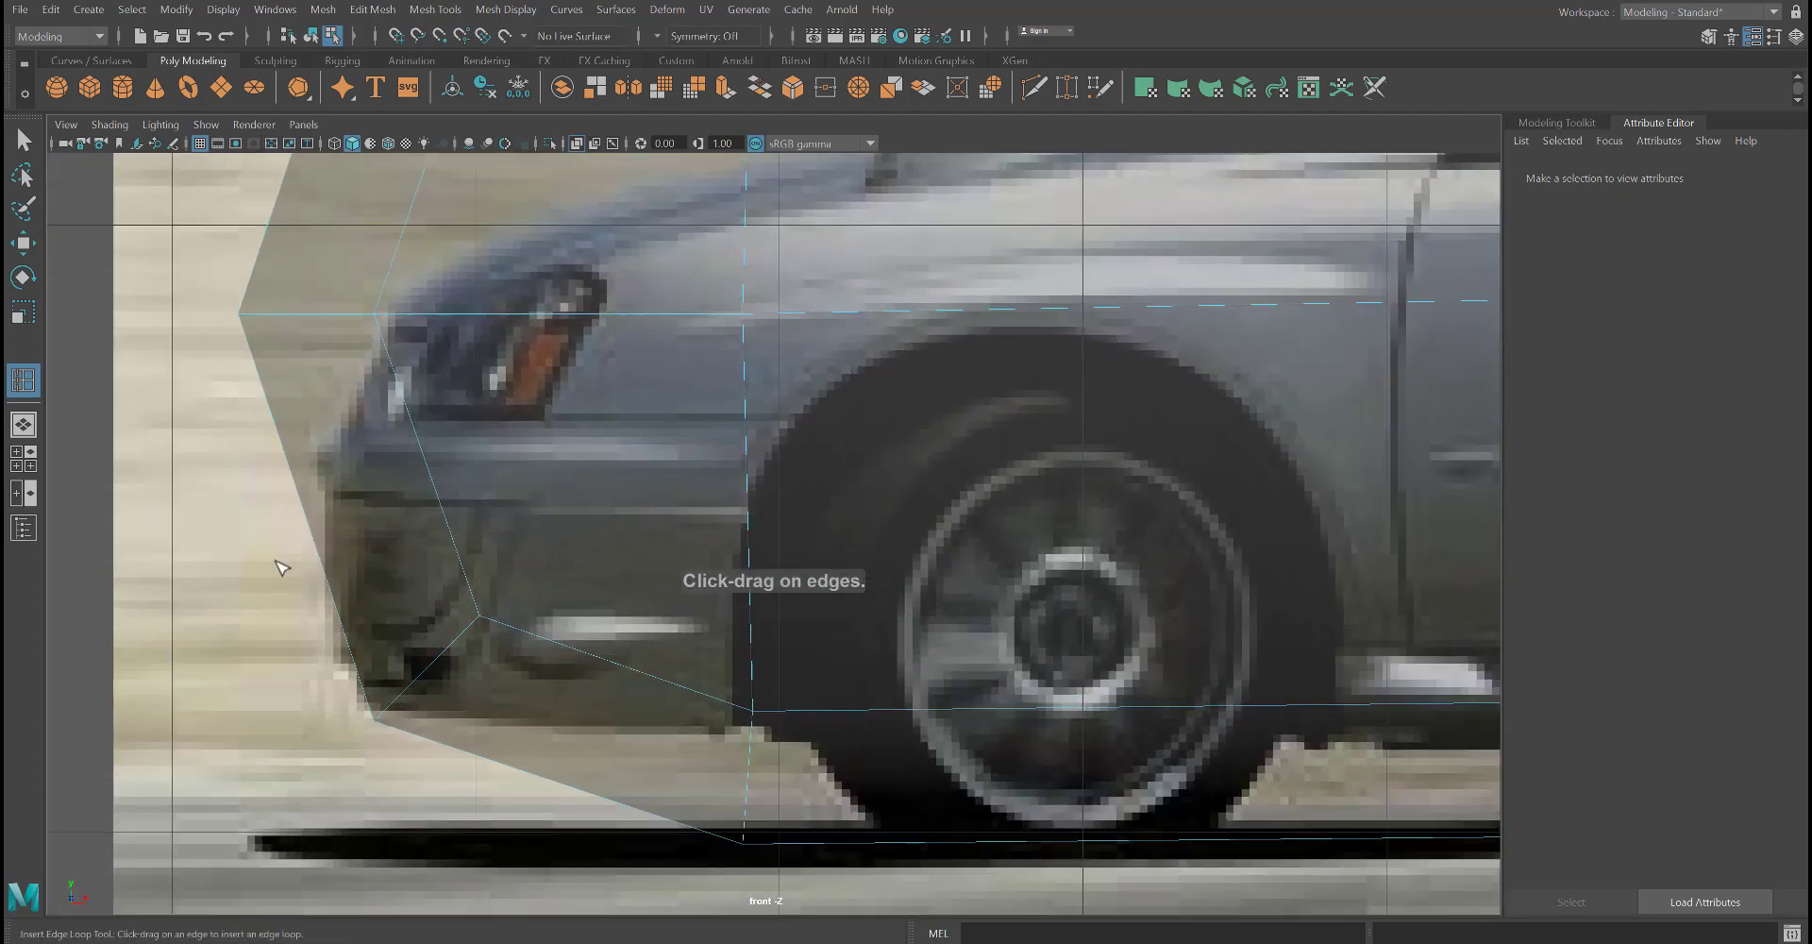
alt+middle_drag(246, 568, 519, 580)
scroll(500, 581, up, 3)
scroll(484, 582, up, 1)
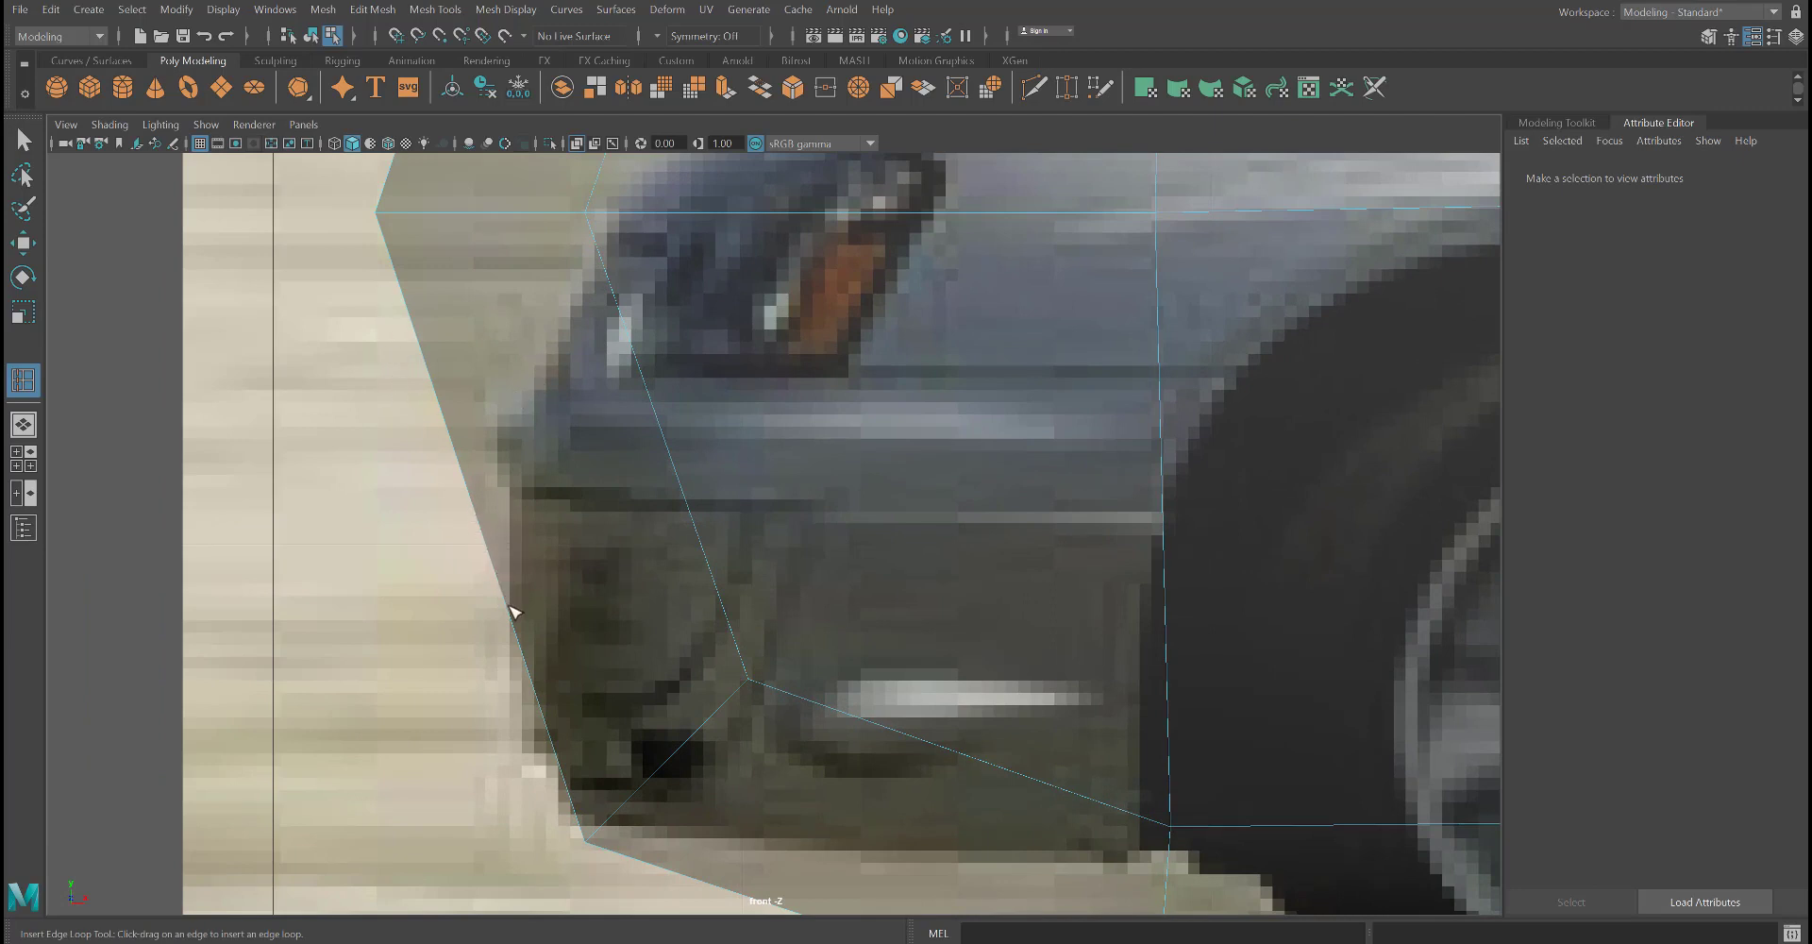
scroll(506, 606, down, 3)
click(515, 566)
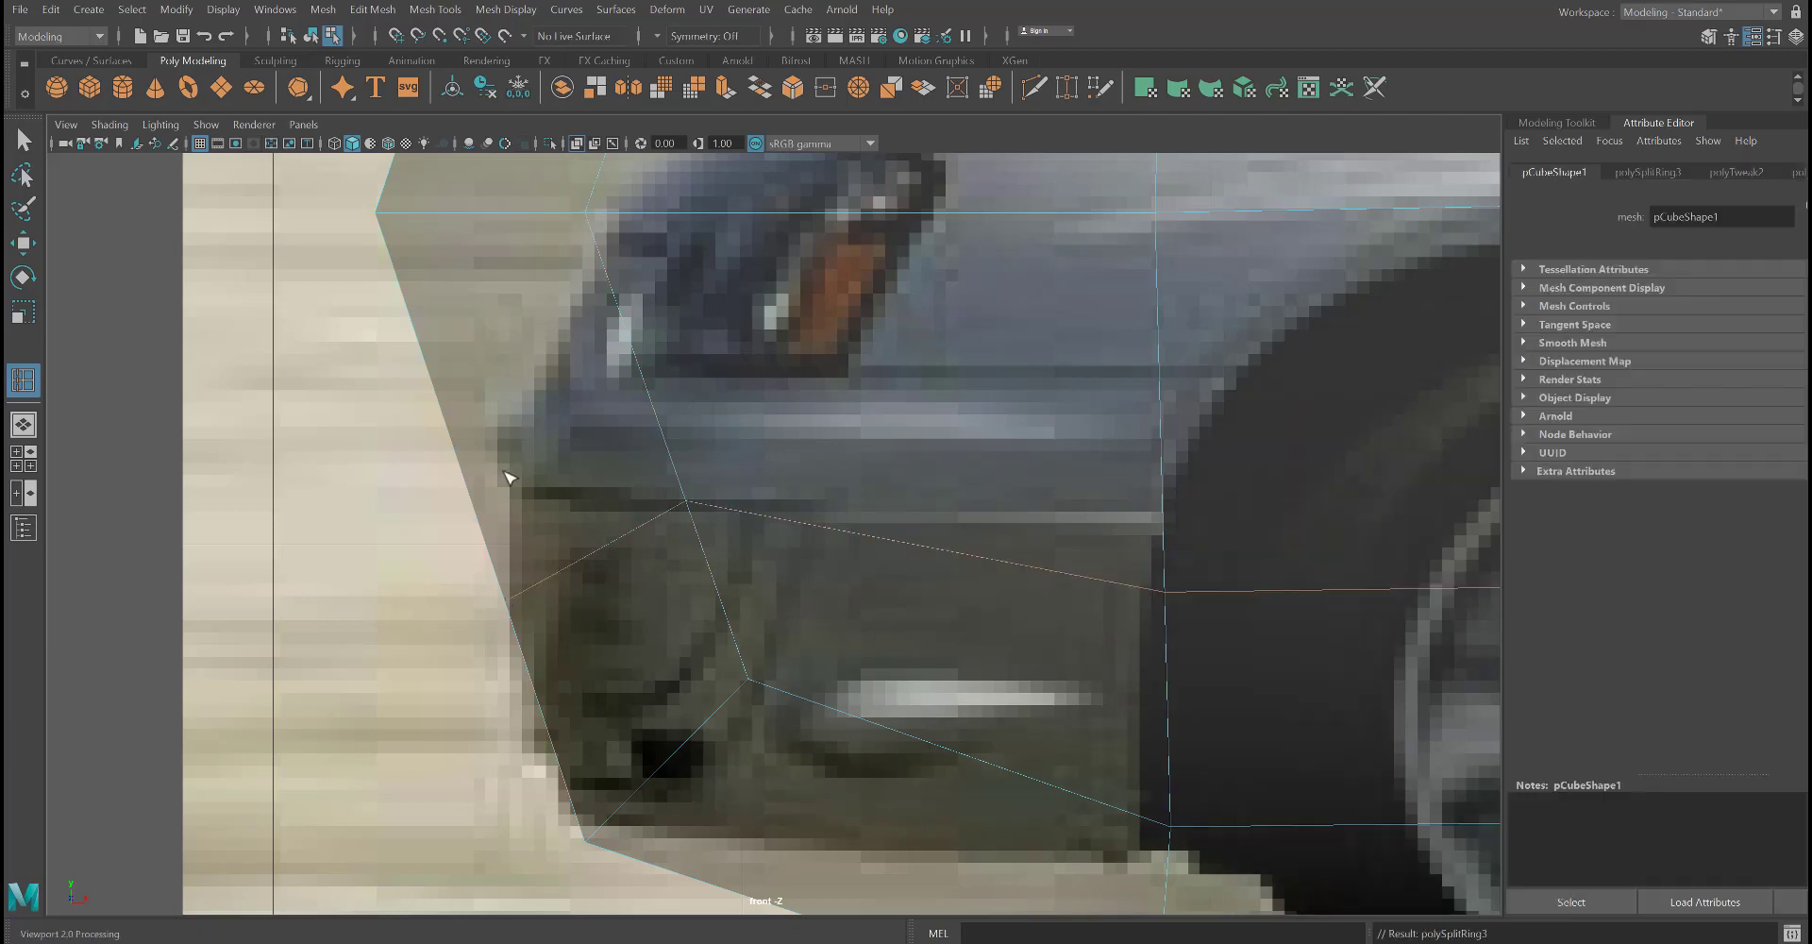
- Insert another horizontal edge loop along the mesh at the level of the headlight's lower edge
scroll(510, 479, up, 4)
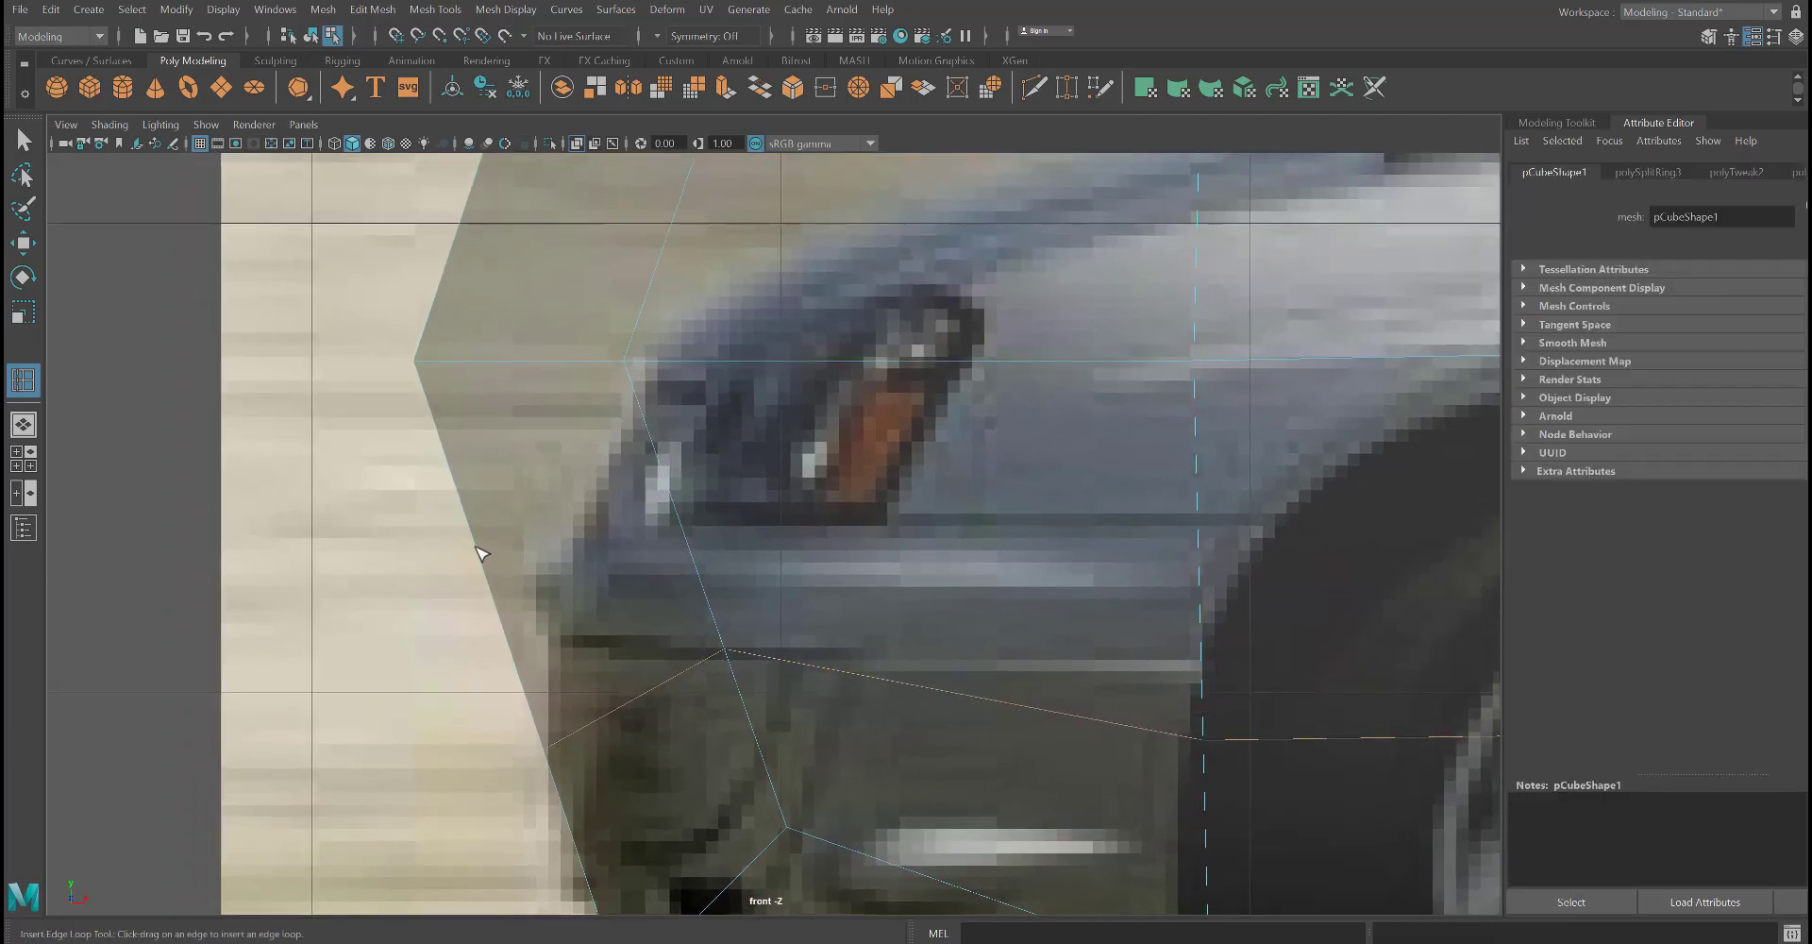
click(481, 546)
scroll(590, 552, down, 3)
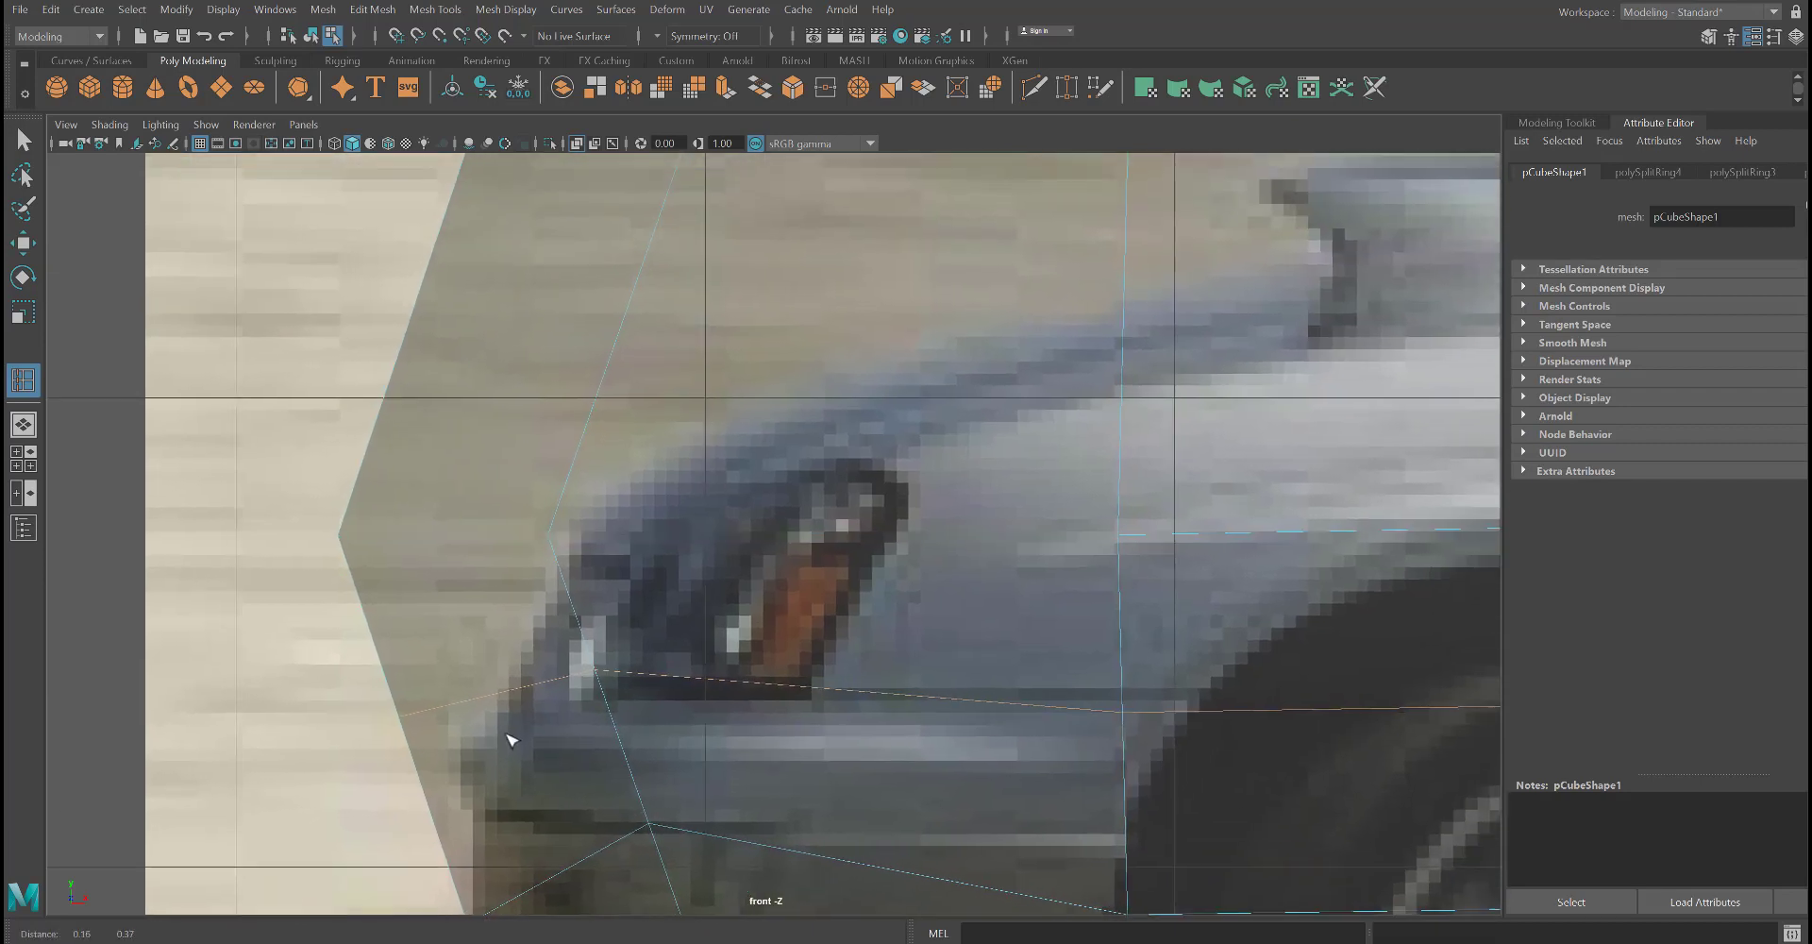
- Insert two horizontal edge loops above the headlight, one at the base of the hood scoop and one above the scoop
scroll(514, 718, up, 3)
alt+middle_drag(568, 564, 480, 659)
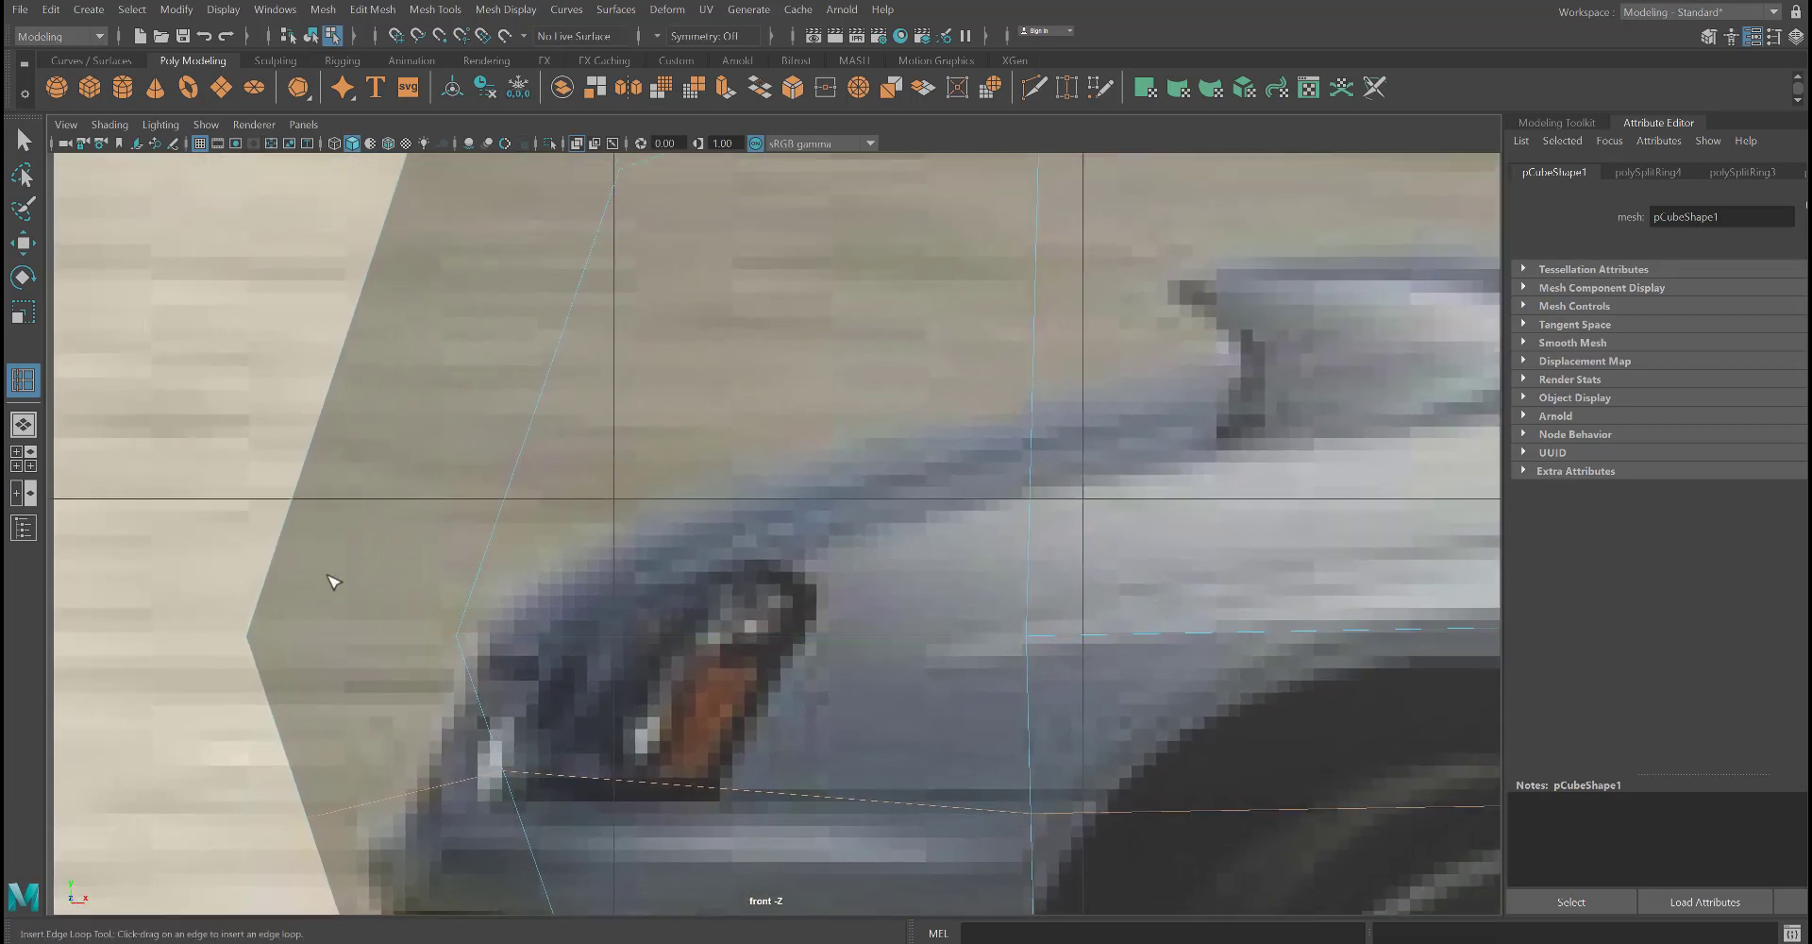
click(312, 447)
click(321, 438)
scroll(688, 405, down, 3)
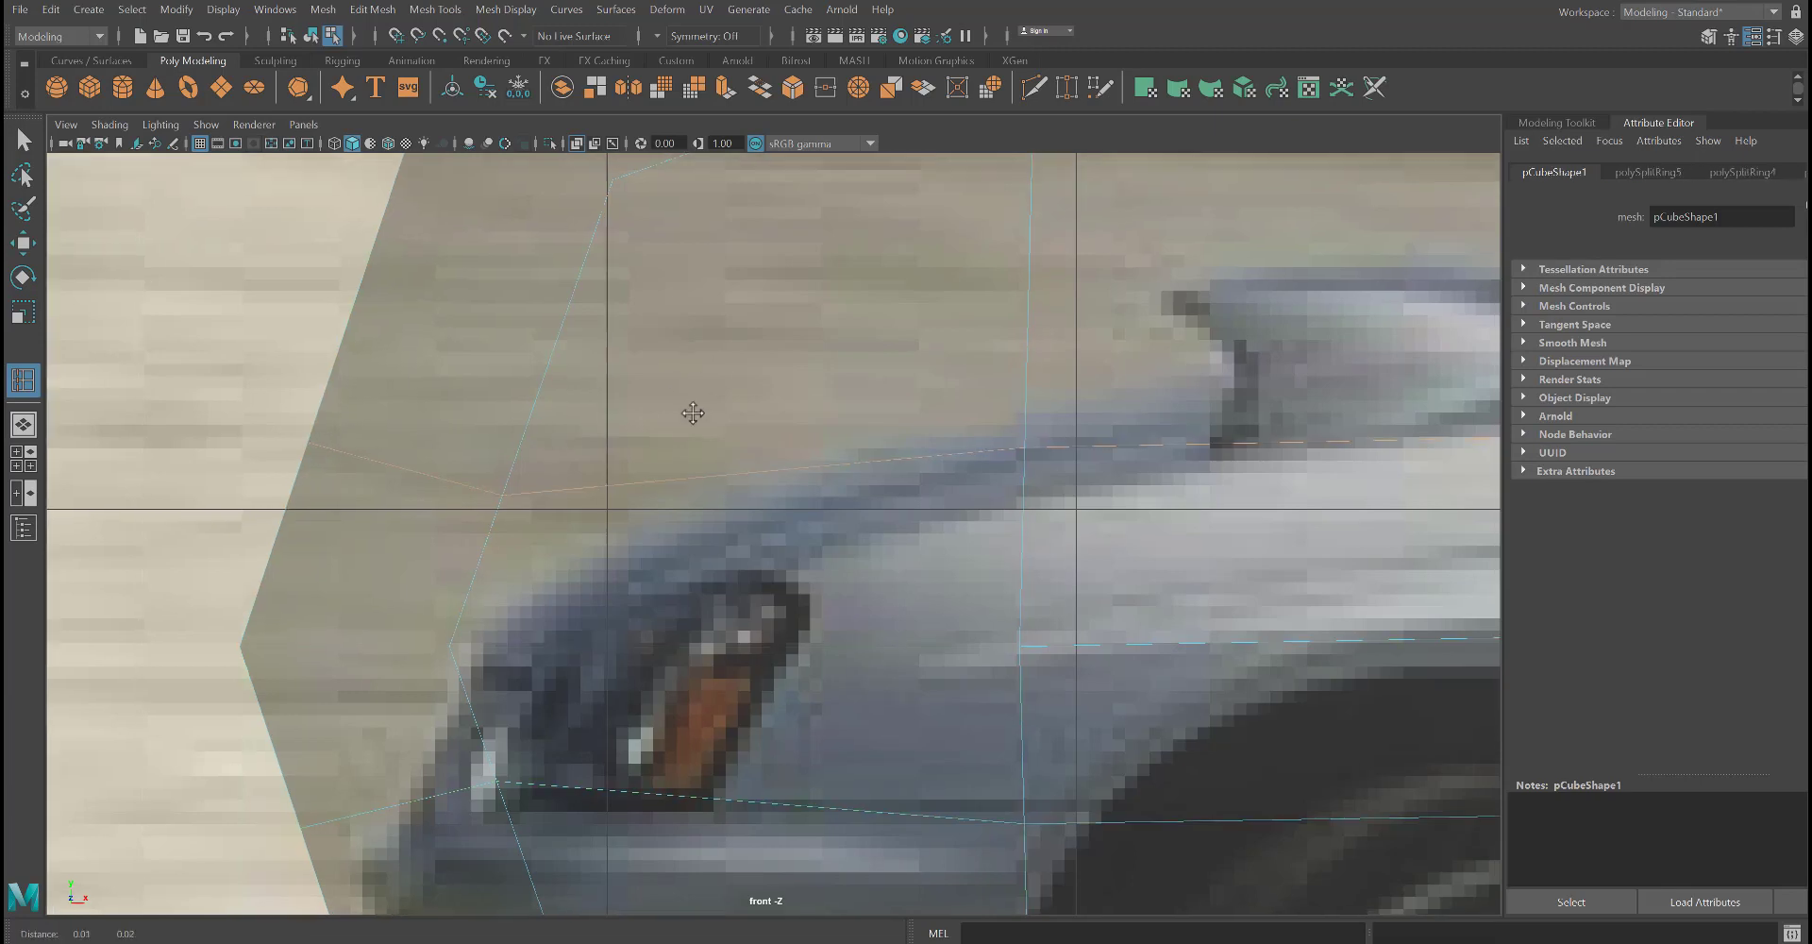
scroll(599, 518, up, 3)
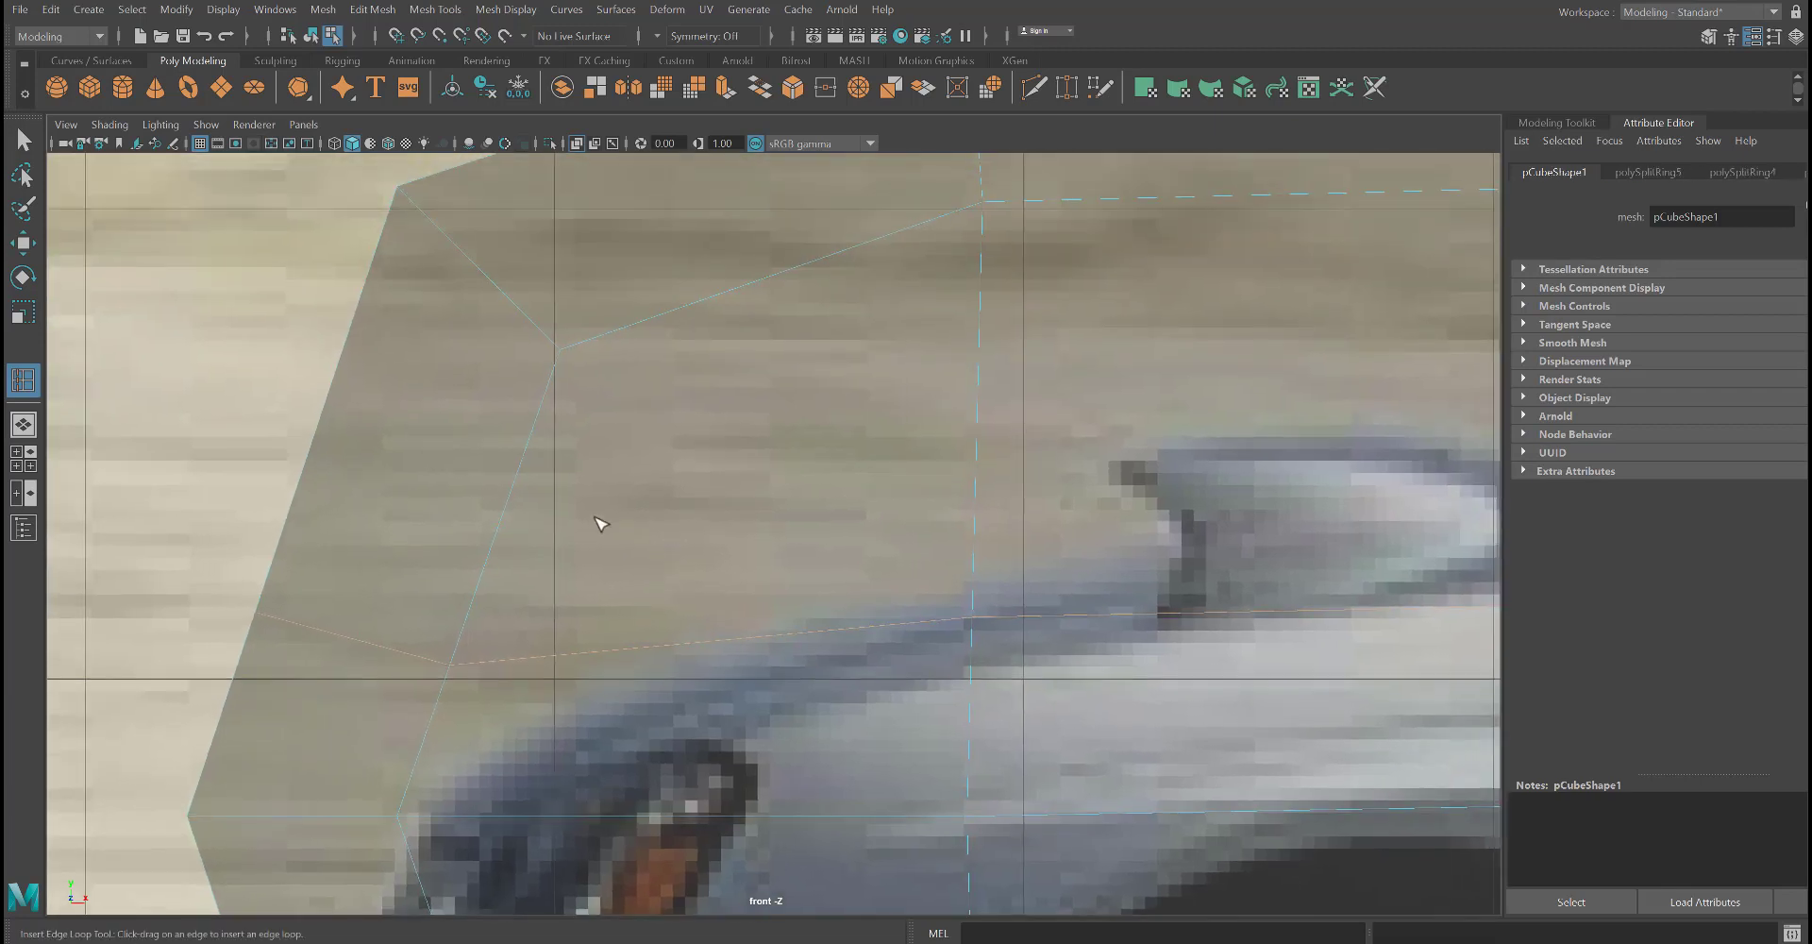
click(333, 397)
scroll(728, 623, down, 5)
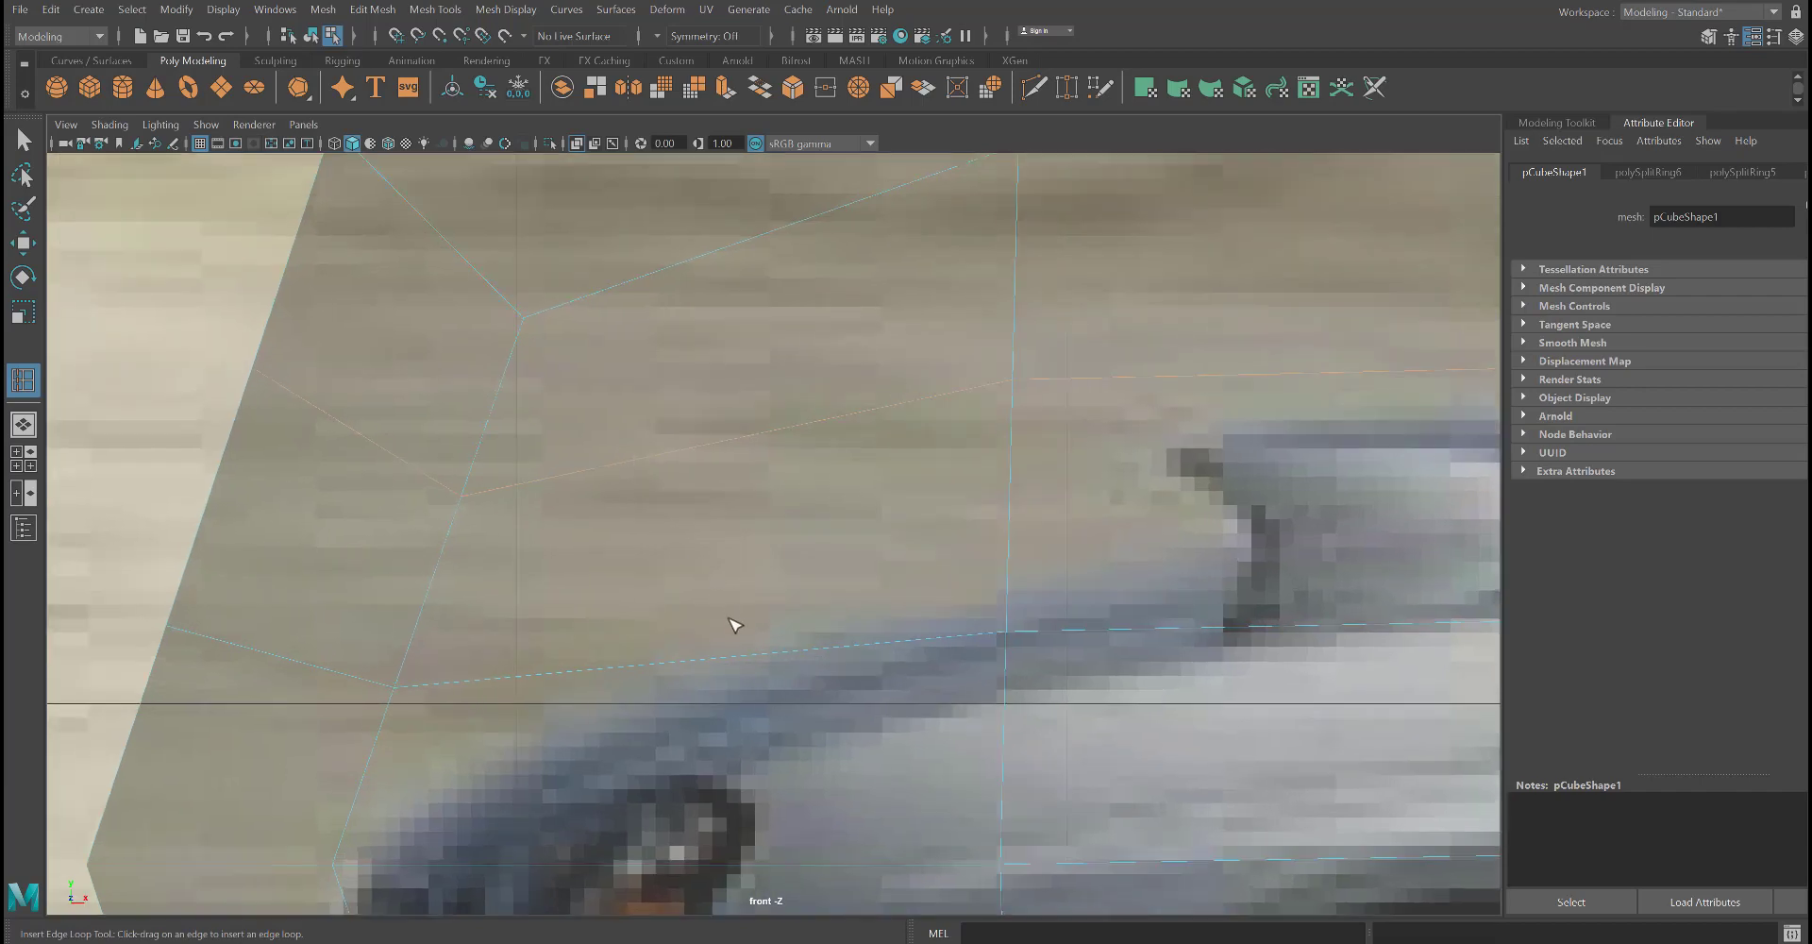
- Insert a vertical edge loop around the body at the rear edge of the front wheel arch
scroll(762, 651, up, 6)
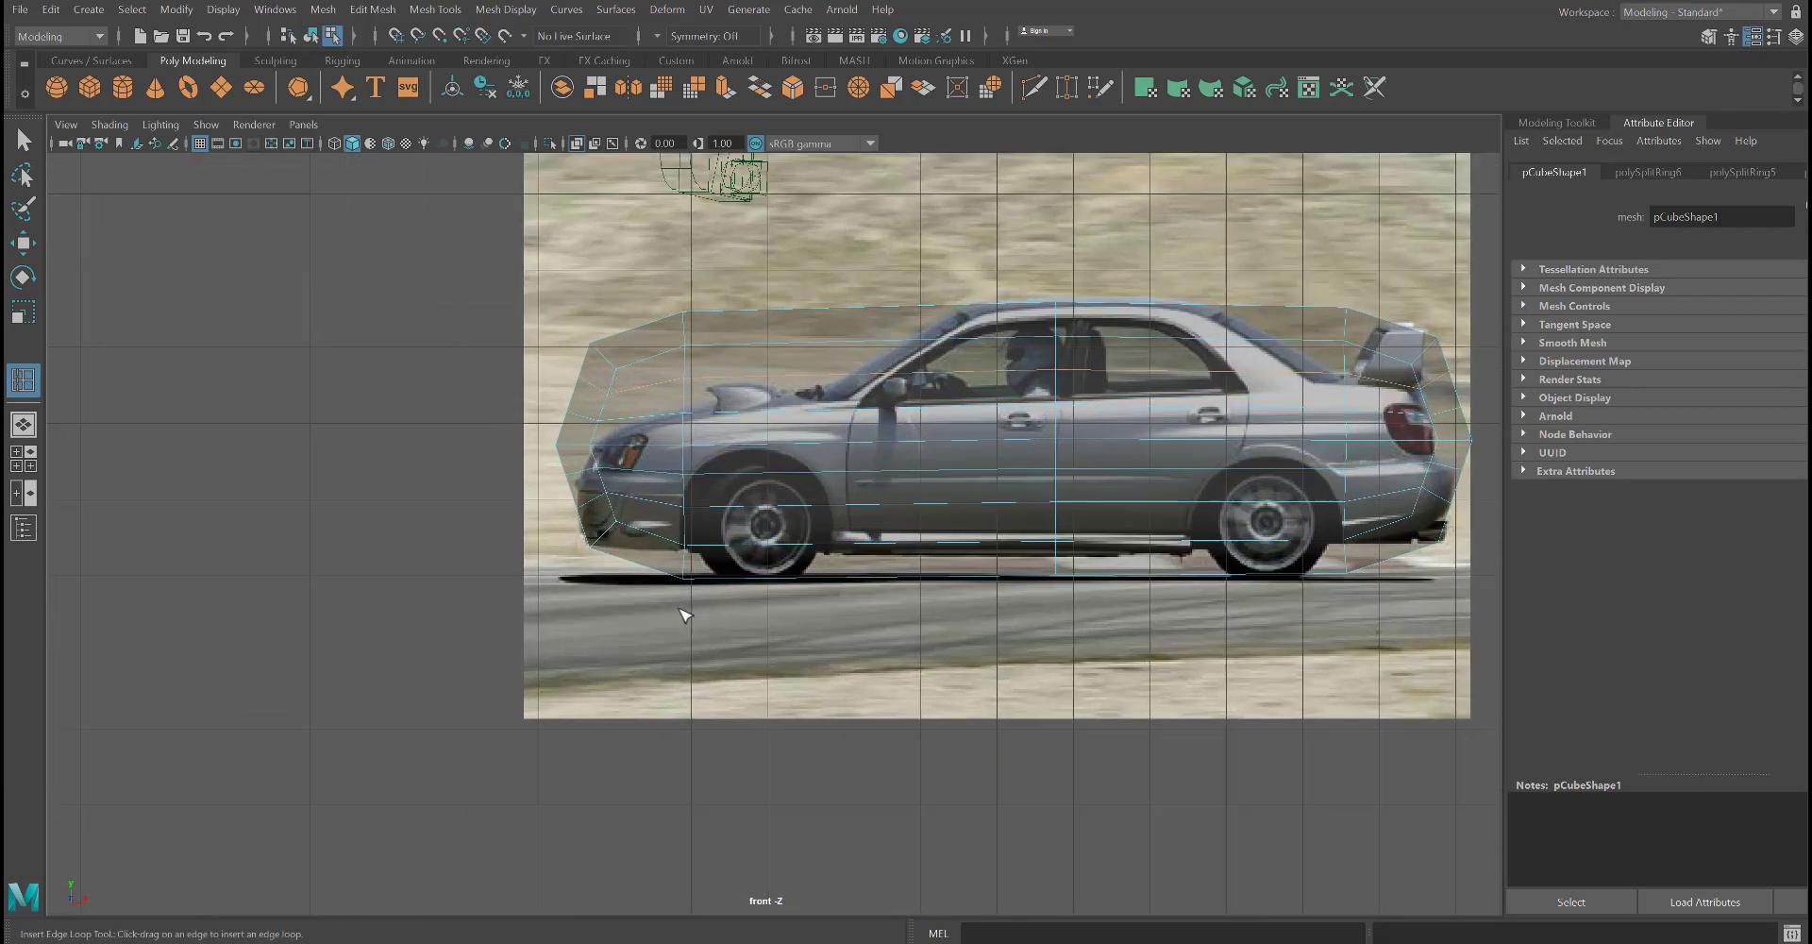
scroll(500, 595, up, 5)
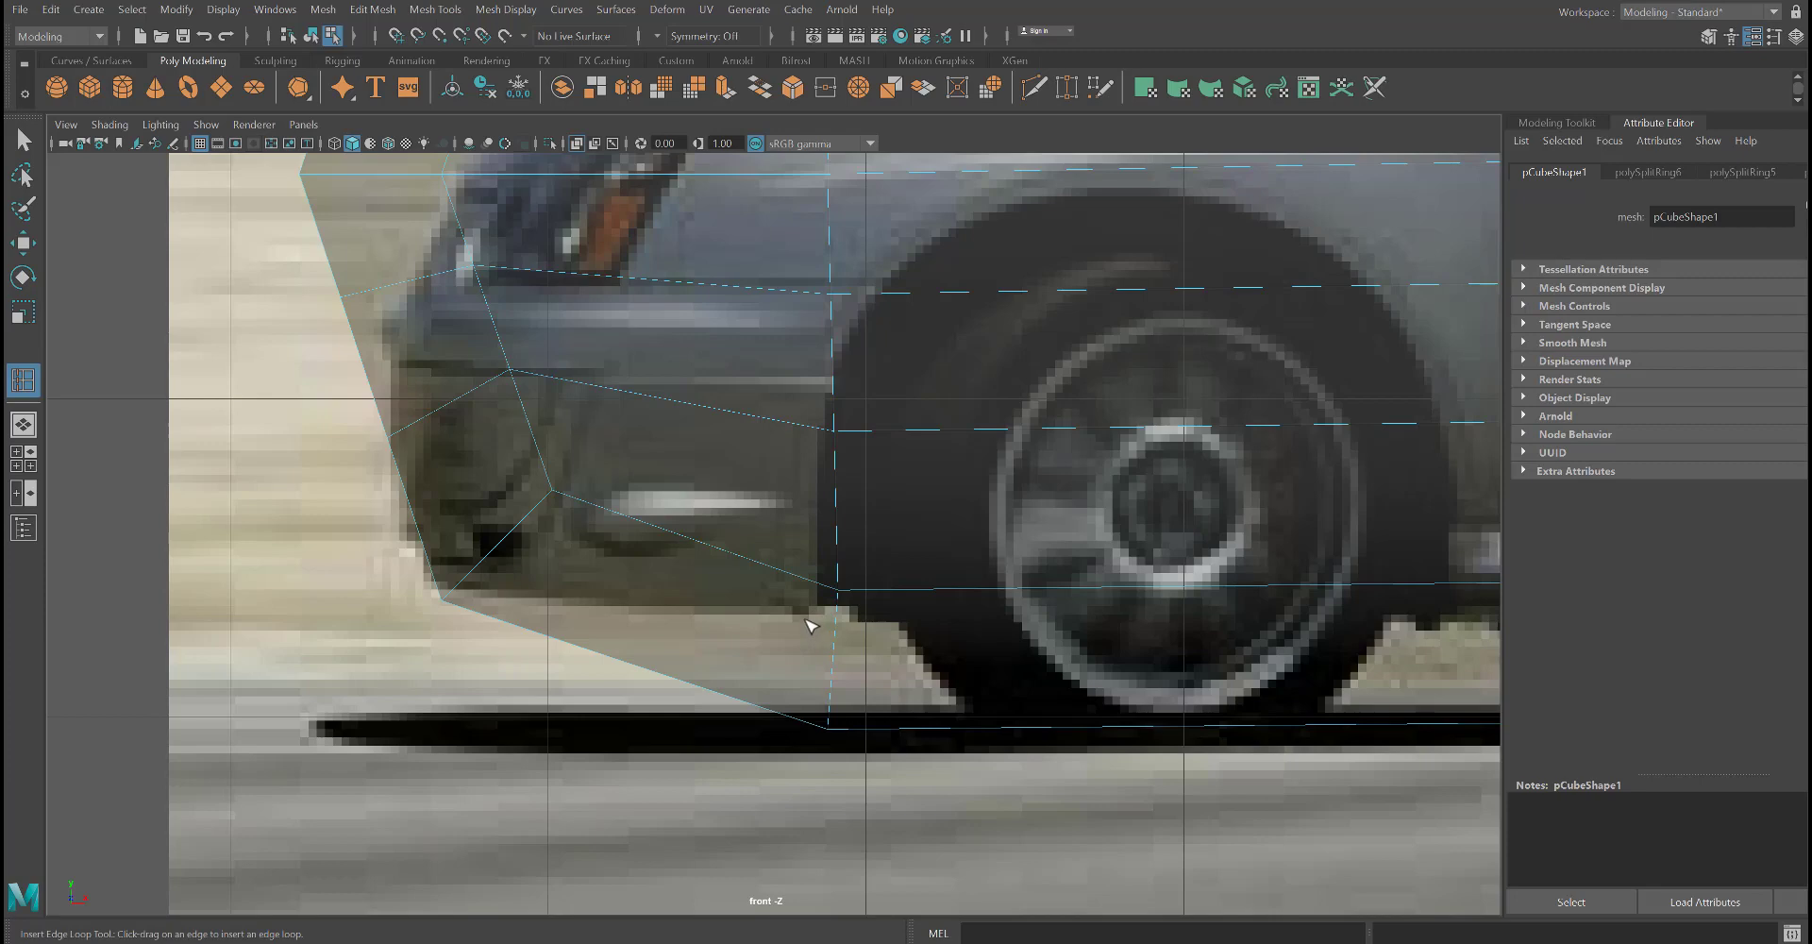
scroll(995, 728, down, 3)
scroll(561, 591, up, 3)
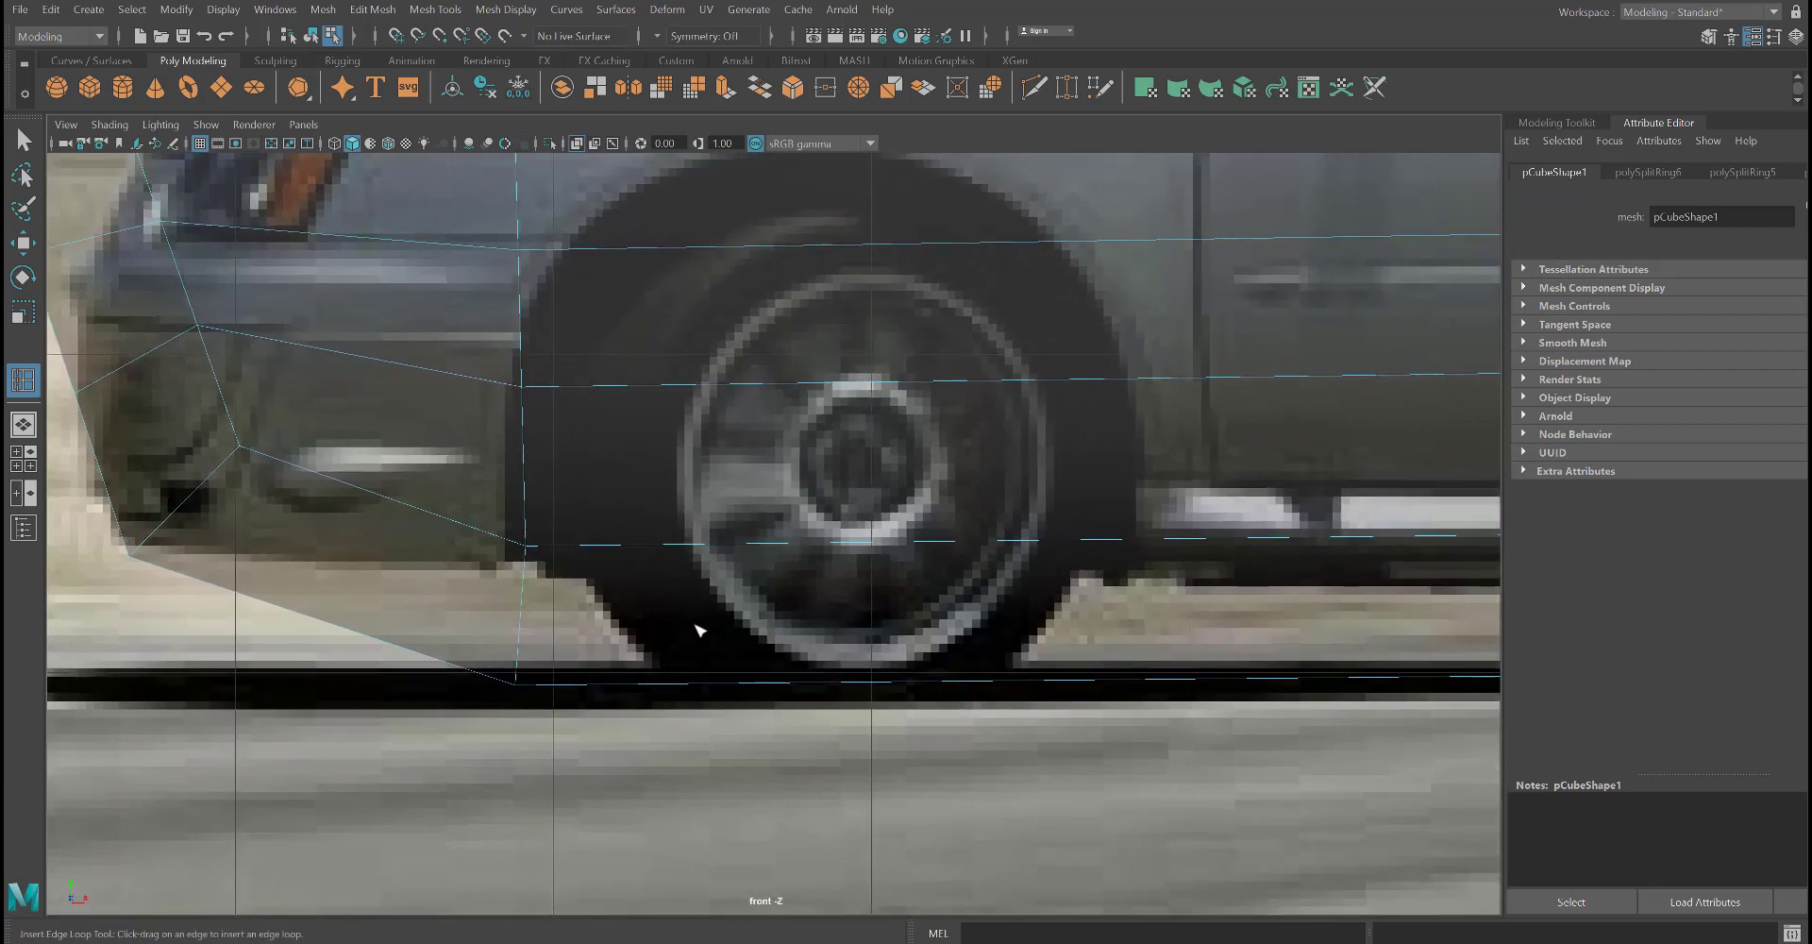
alt+middle_drag(755, 640, 425, 614)
mouse_move(821, 596)
alt+middle_down()
mouse_move(607, 602)
mouse_move(684, 578)
mouse_move(564, 610)
alt+middle_up()
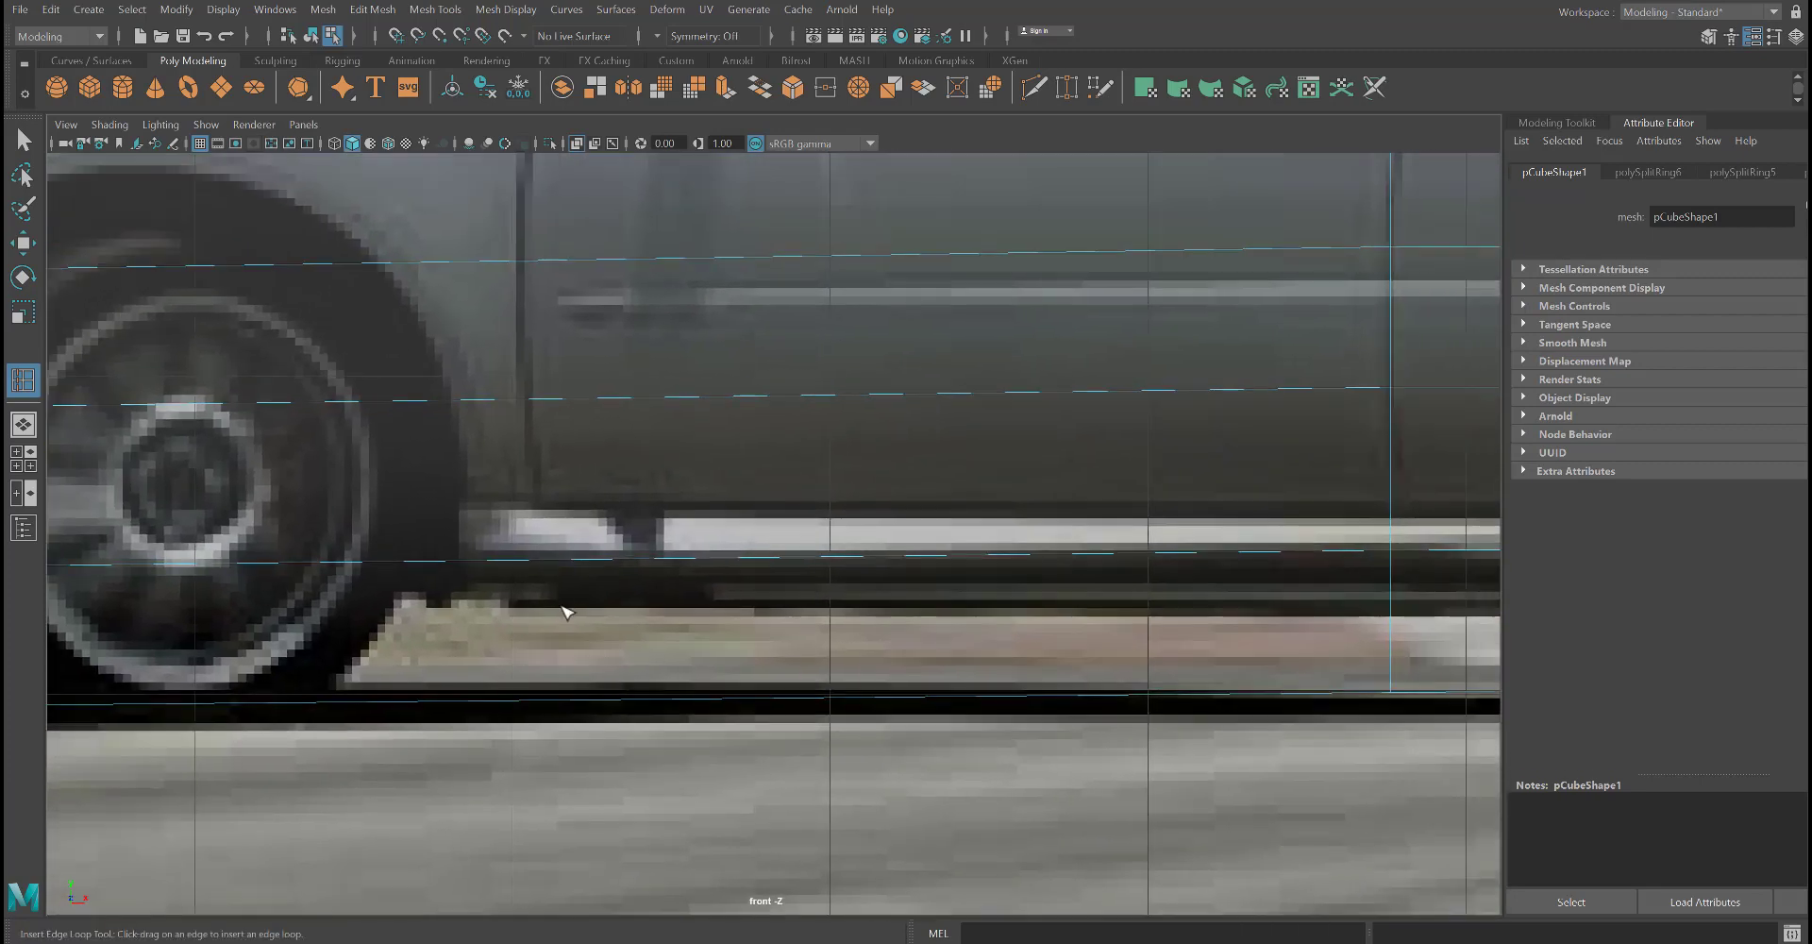
alt+middle_drag(450, 649, 521, 656)
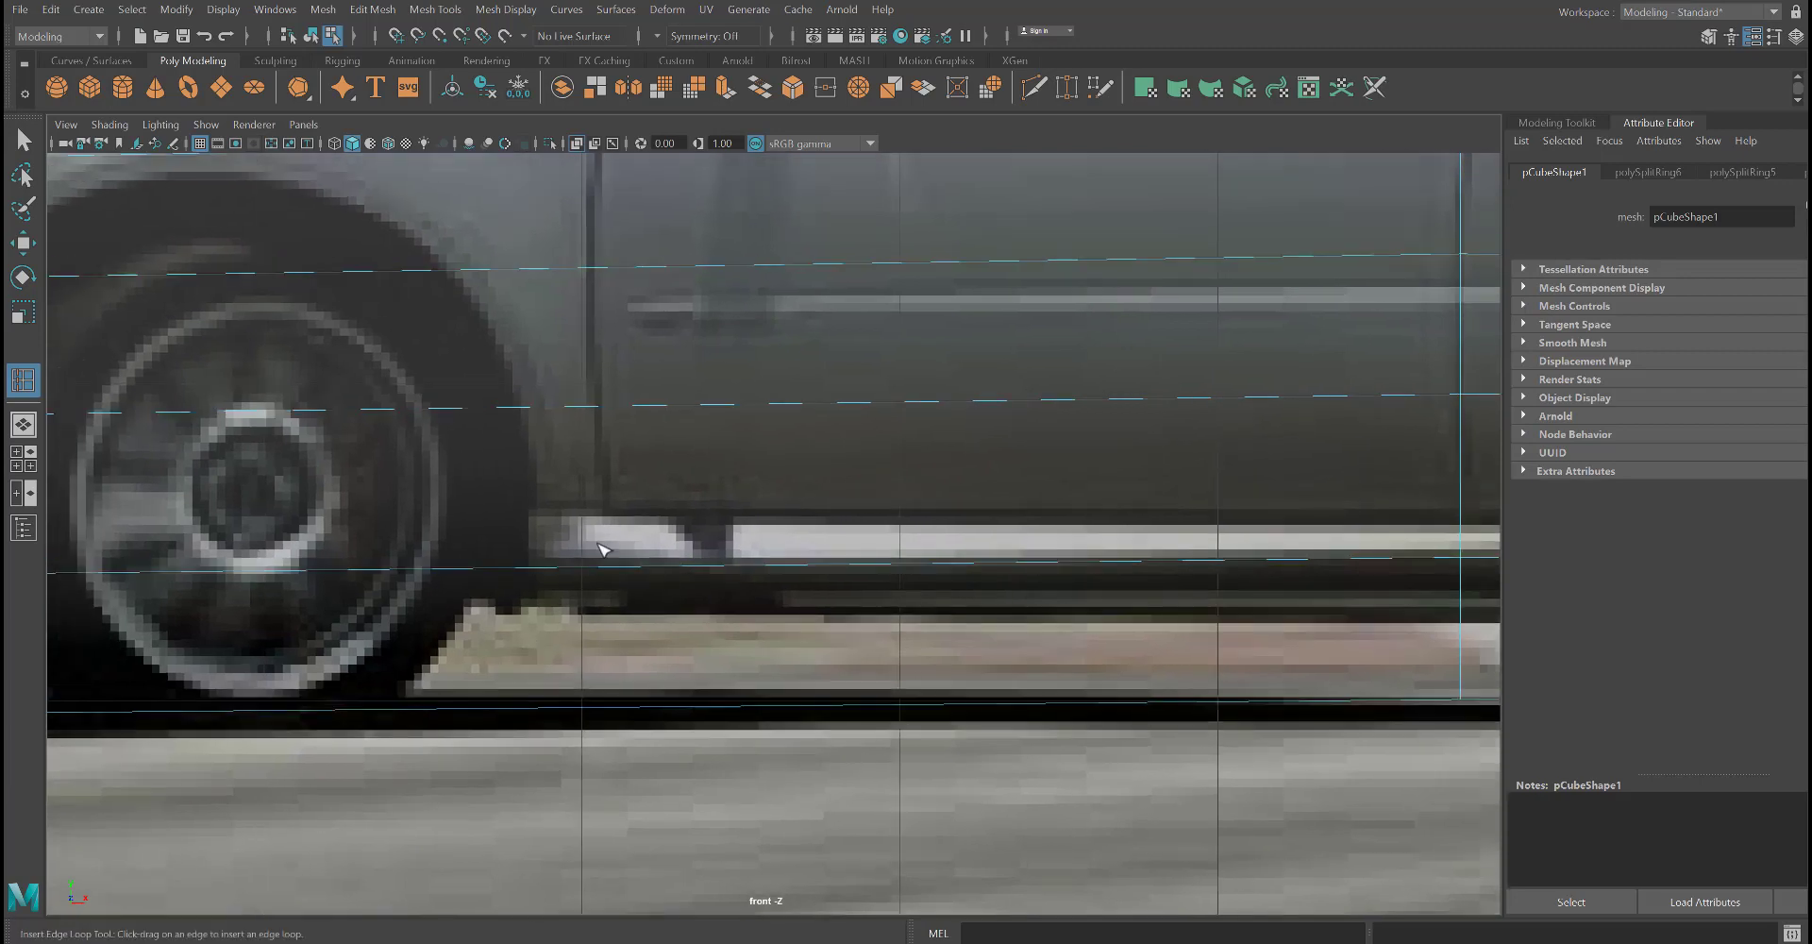
alt+middle_drag(786, 655, 752, 636)
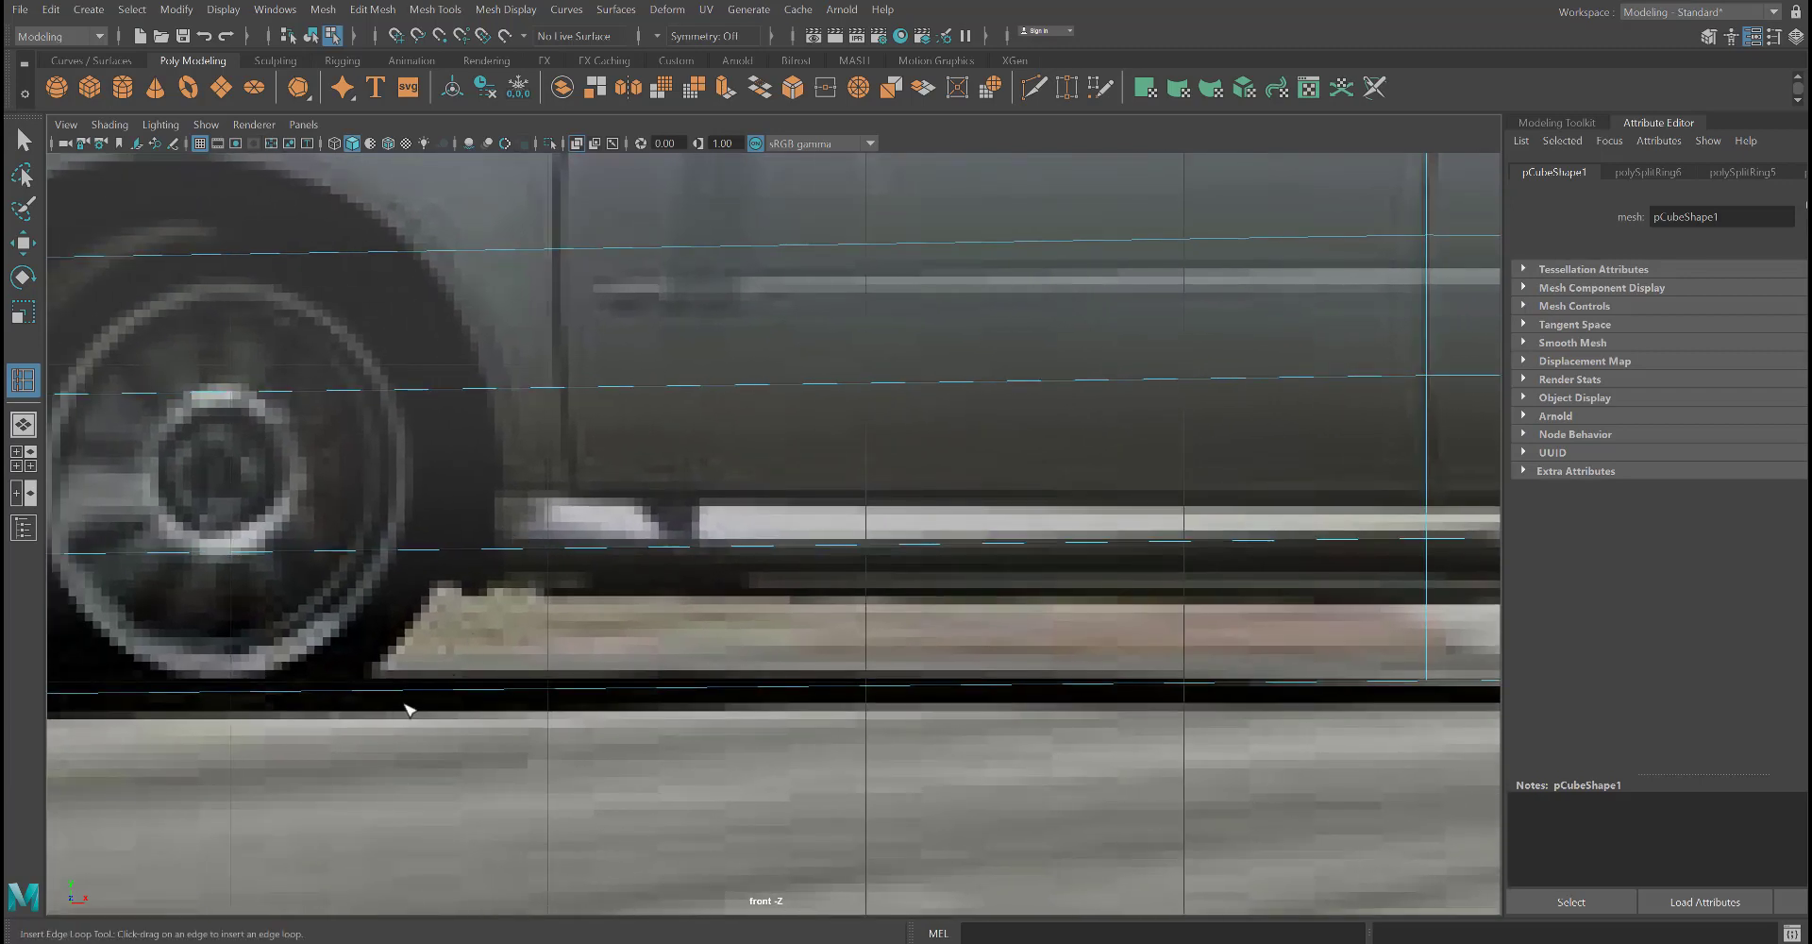
alt+middle_drag(408, 710, 789, 675)
alt+middle_drag(301, 654, 597, 654)
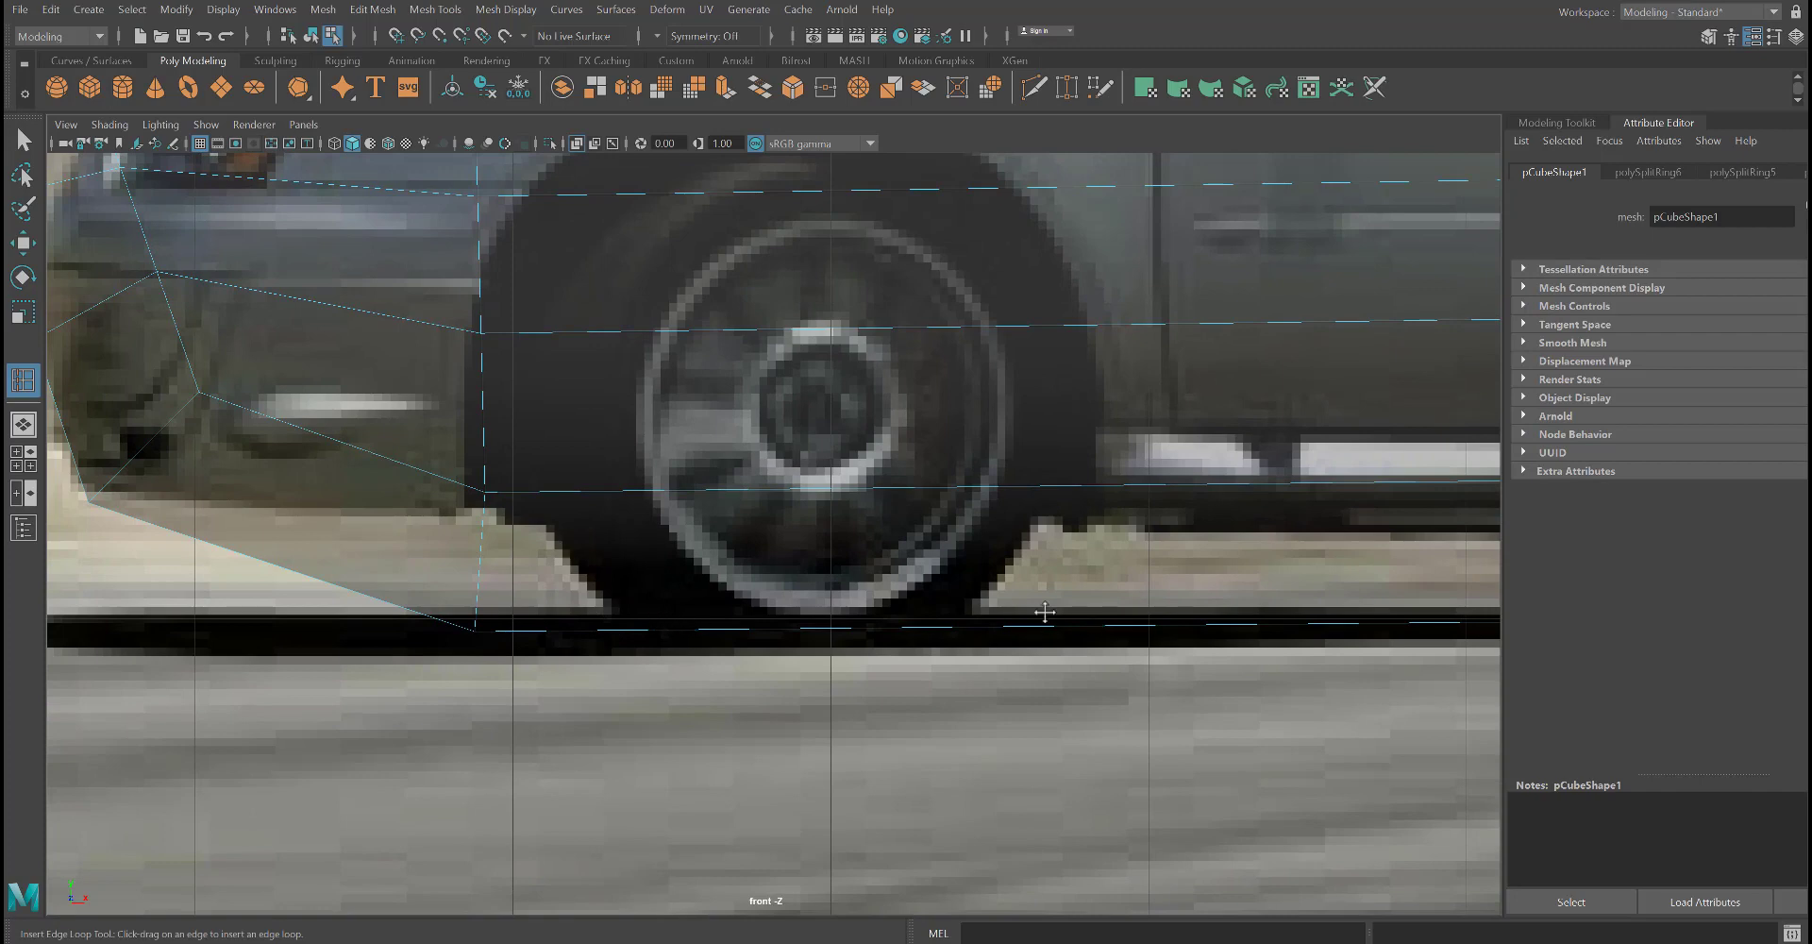
alt+middle_drag(1045, 612, 748, 659)
drag(753, 665, 772, 667)
- Insert a second vertical edge loop close beside the one behind the front wheel
alt+middle_drag(954, 757, 572, 722)
alt+middle_drag(838, 696, 739, 692)
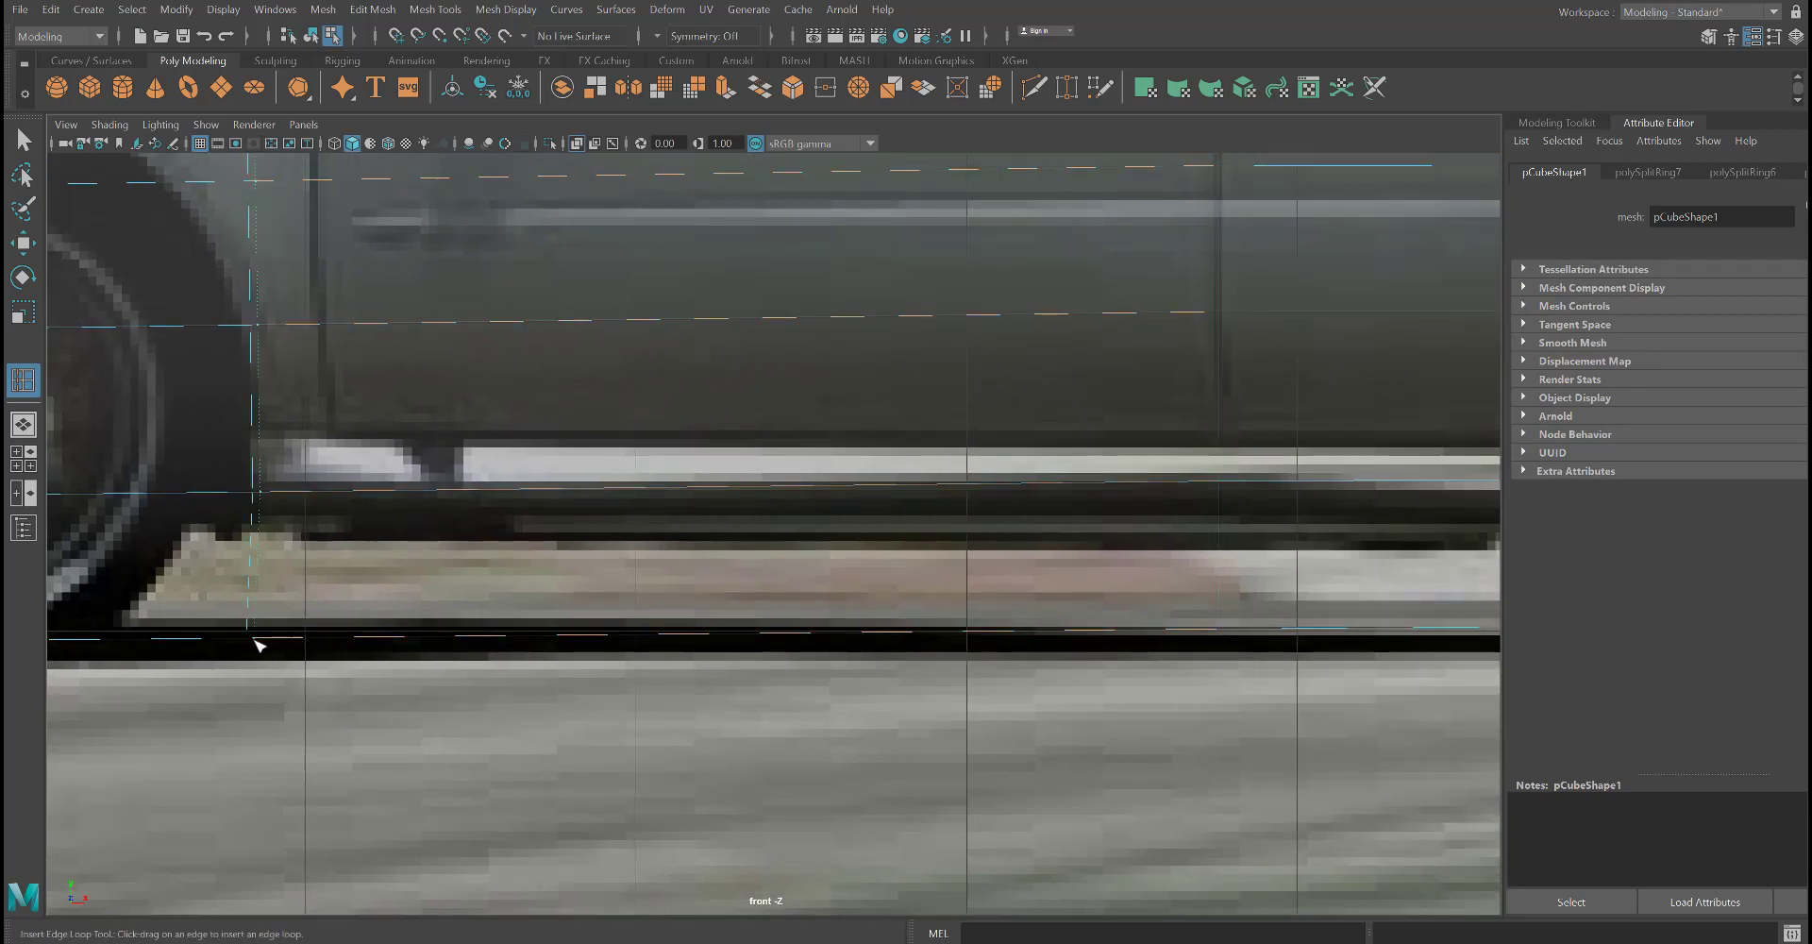
drag(254, 640, 262, 647)
- Insert two closely spaced vertical edge loops where the side skirt meets the front edge of the rear wheel arch
alt+middle_drag(725, 717, 275, 683)
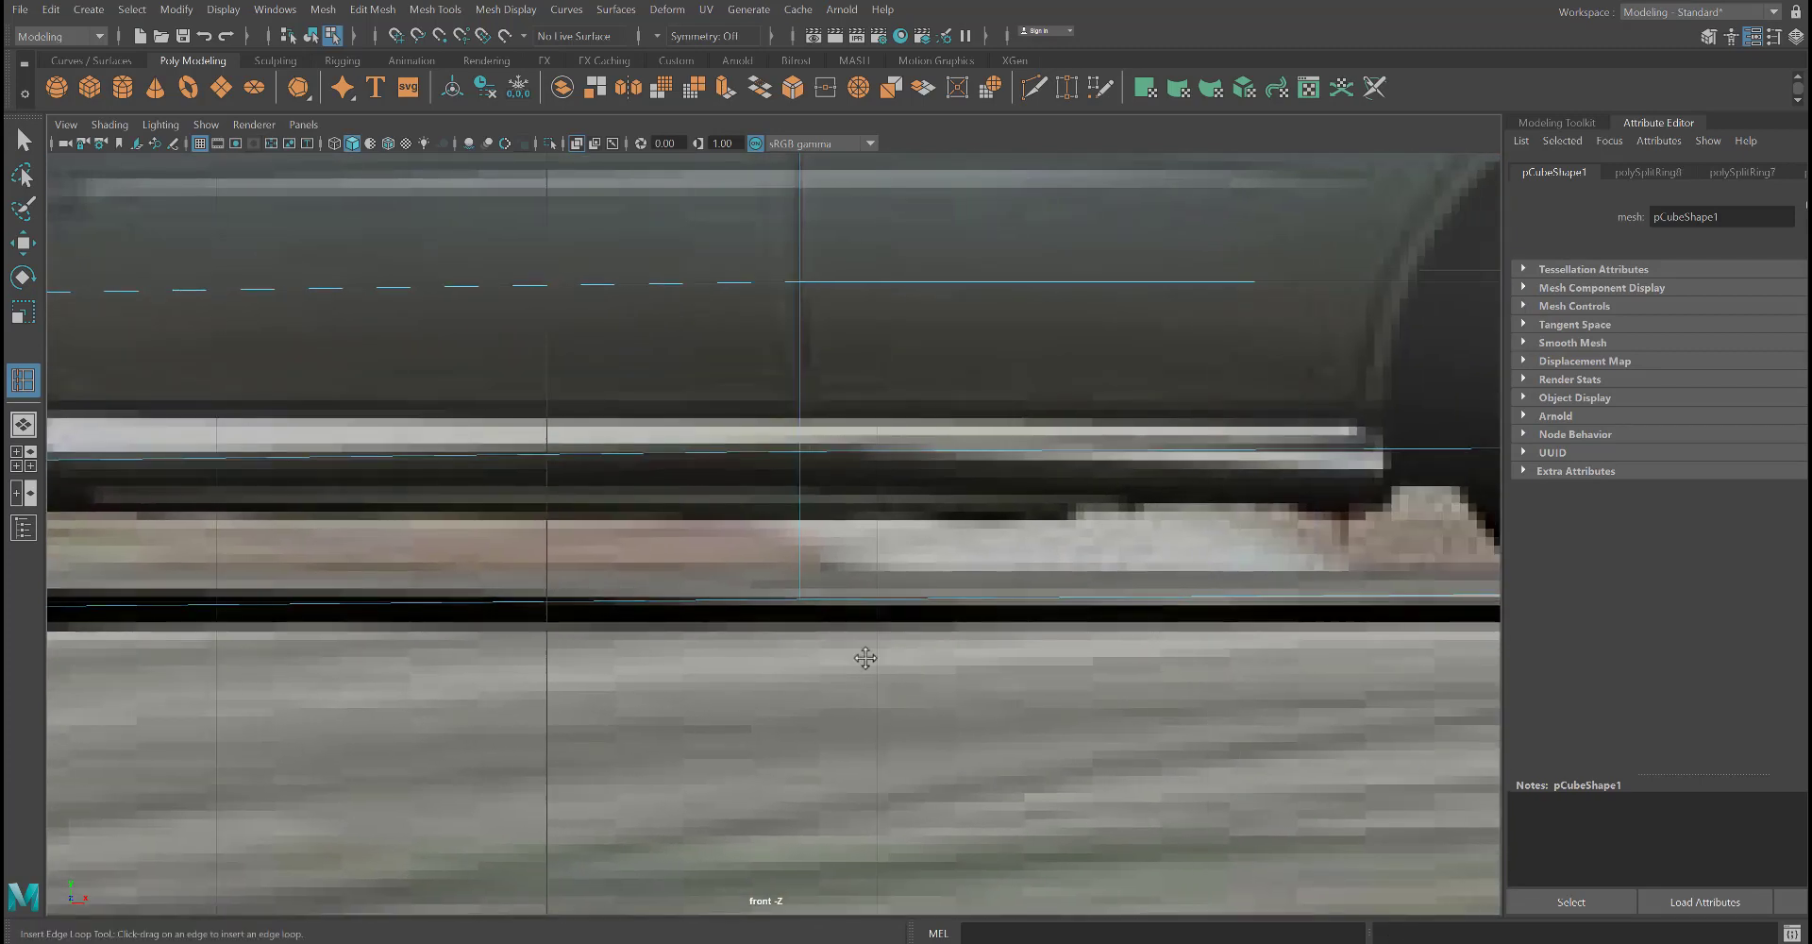
alt+middle_drag(862, 655, 502, 663)
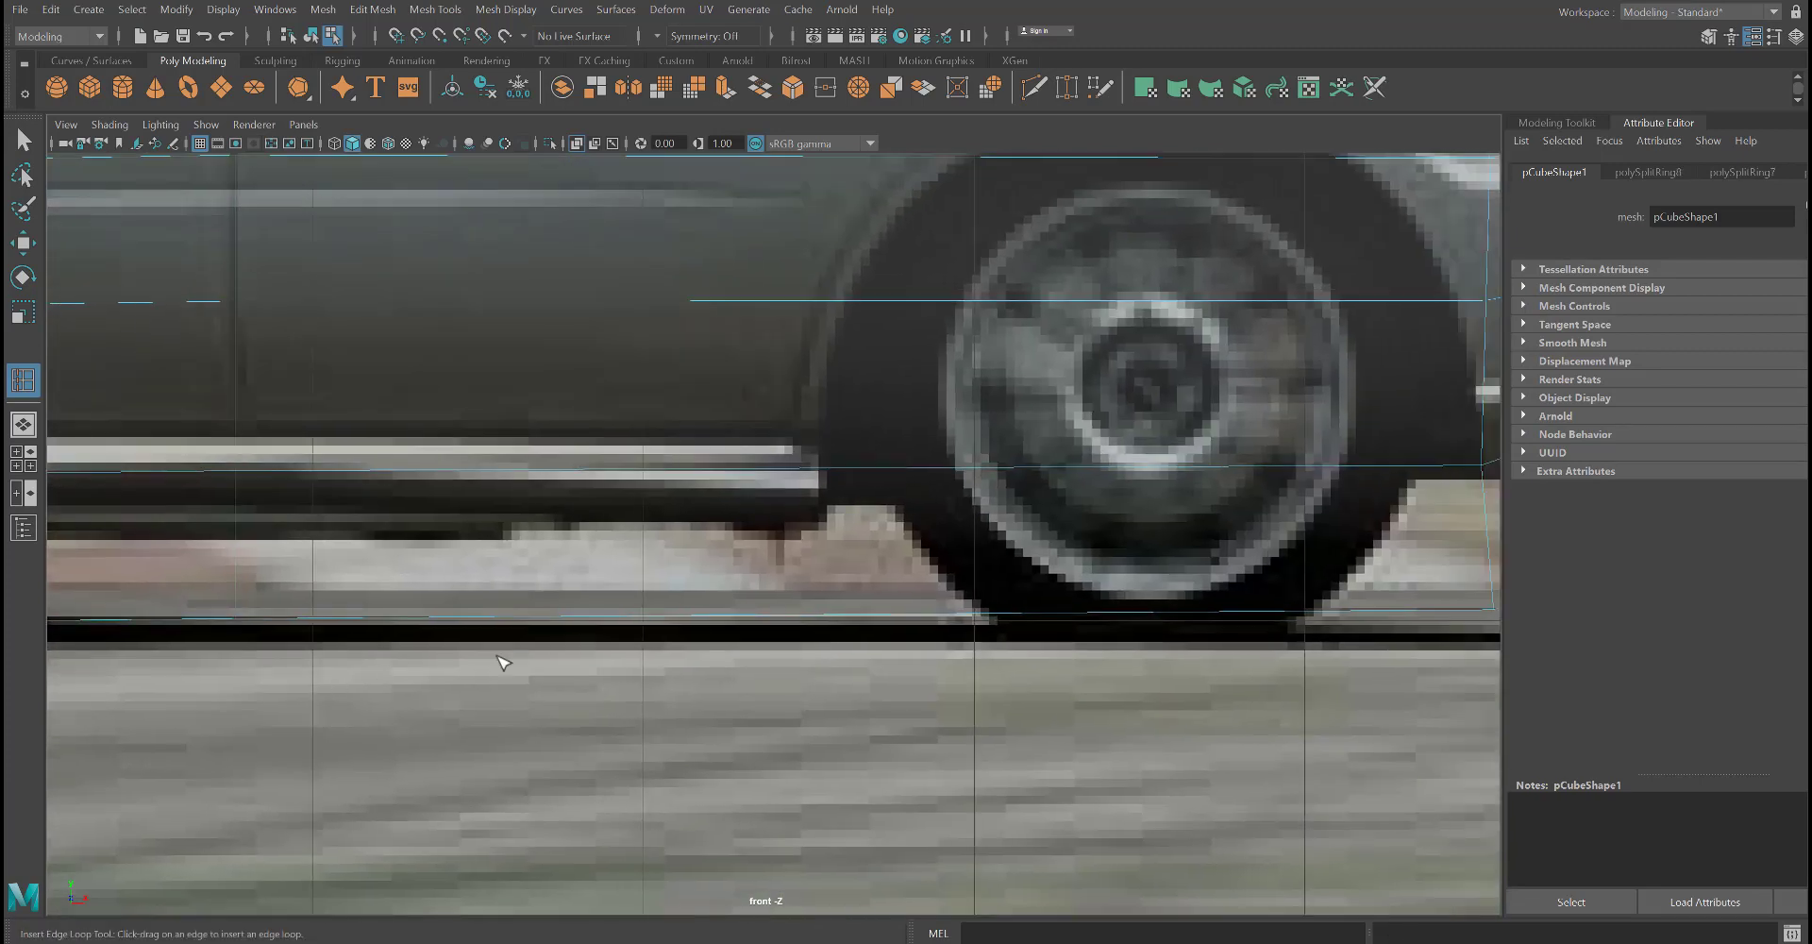
click(823, 616)
drag(822, 617, 814, 617)
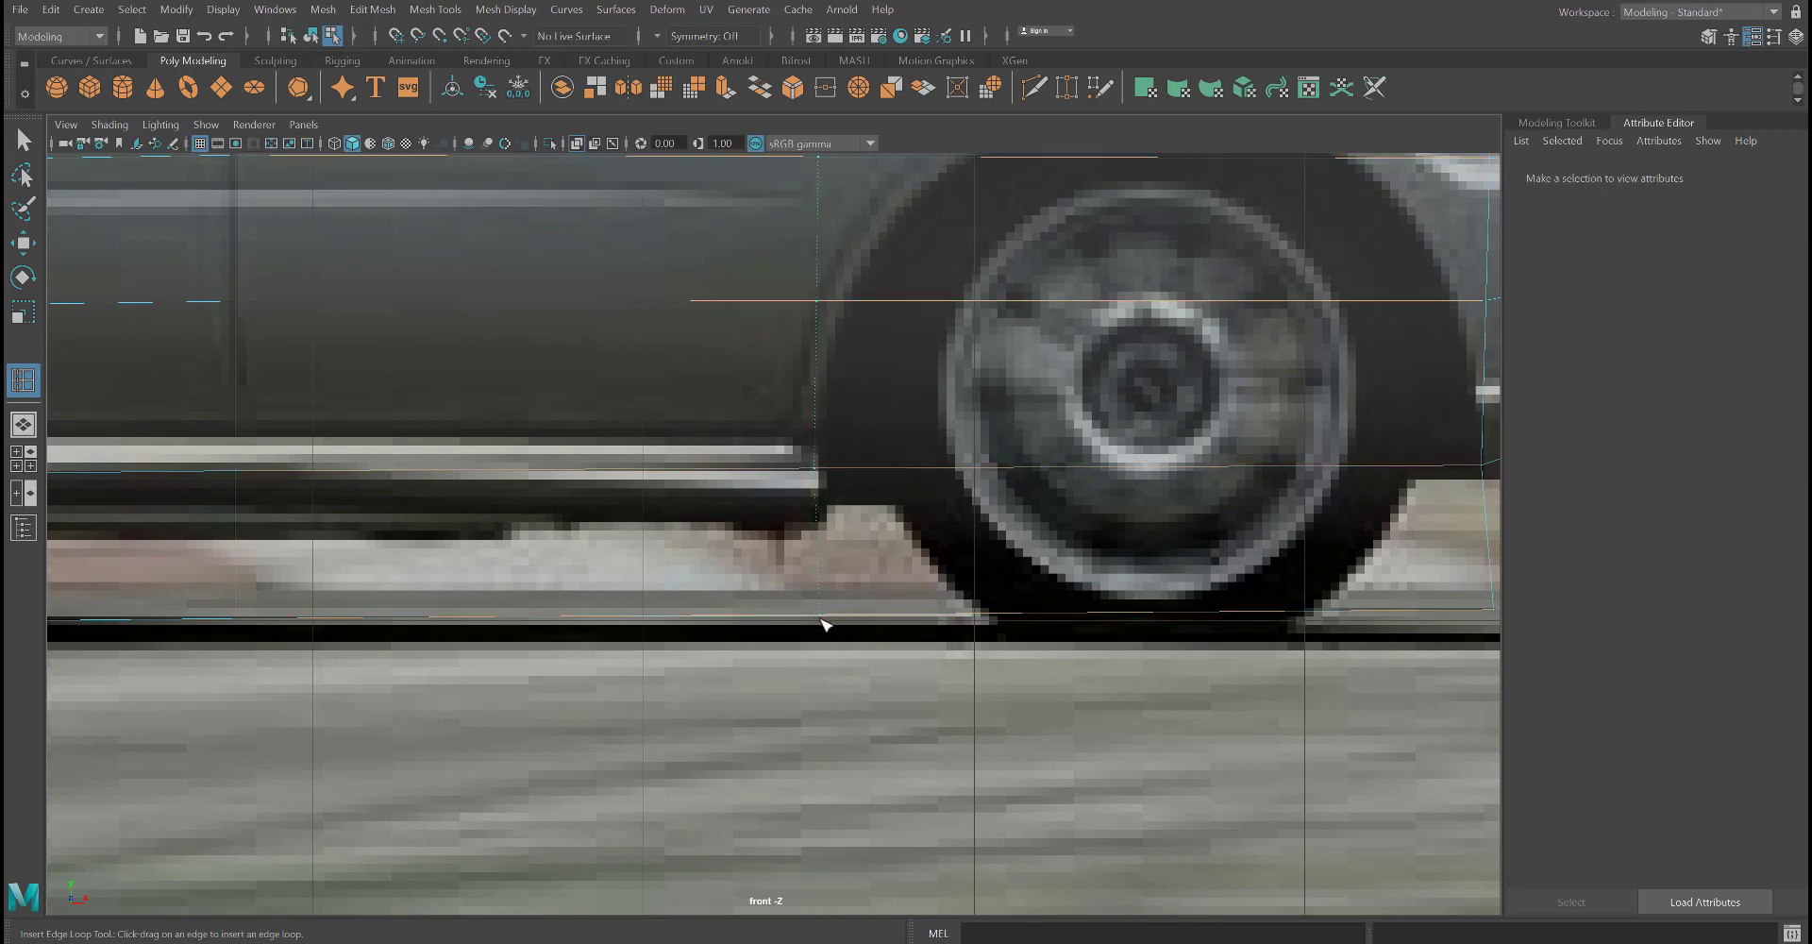
click(824, 624)
click(808, 617)
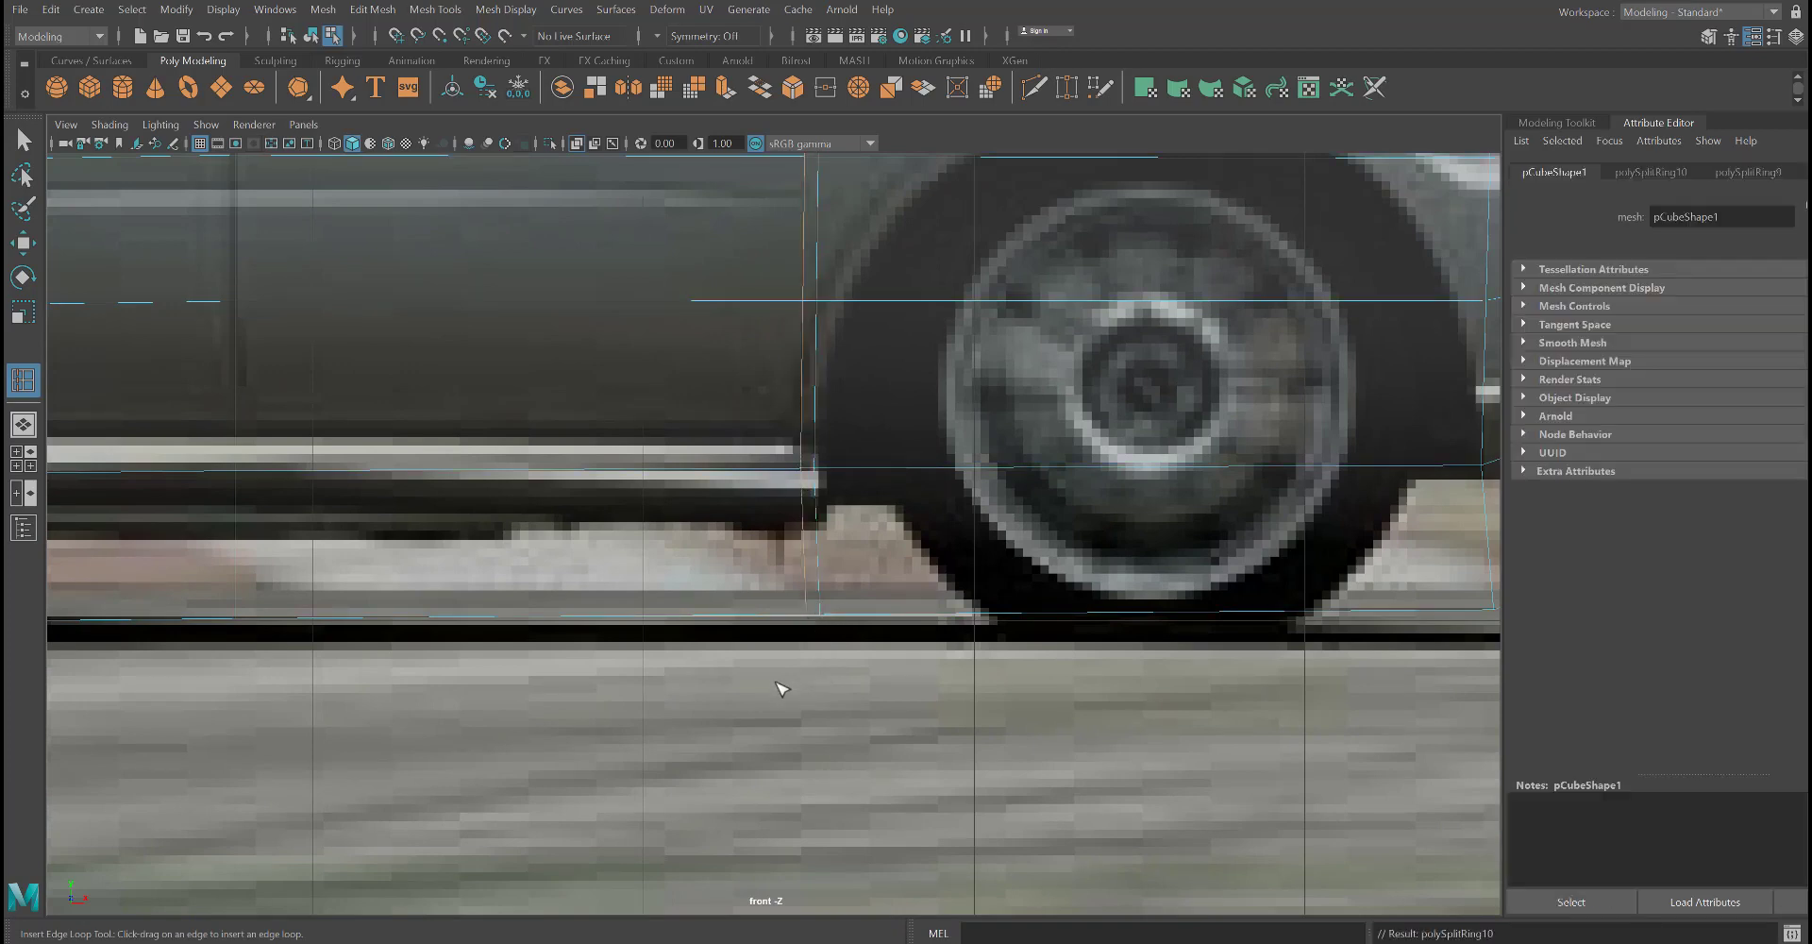
- Insert a vertical edge loop just behind the rear wheel, close to the existing vertical edge there
alt+middle_drag(577, 678, 421, 674)
alt+middle_drag(978, 665, 528, 748)
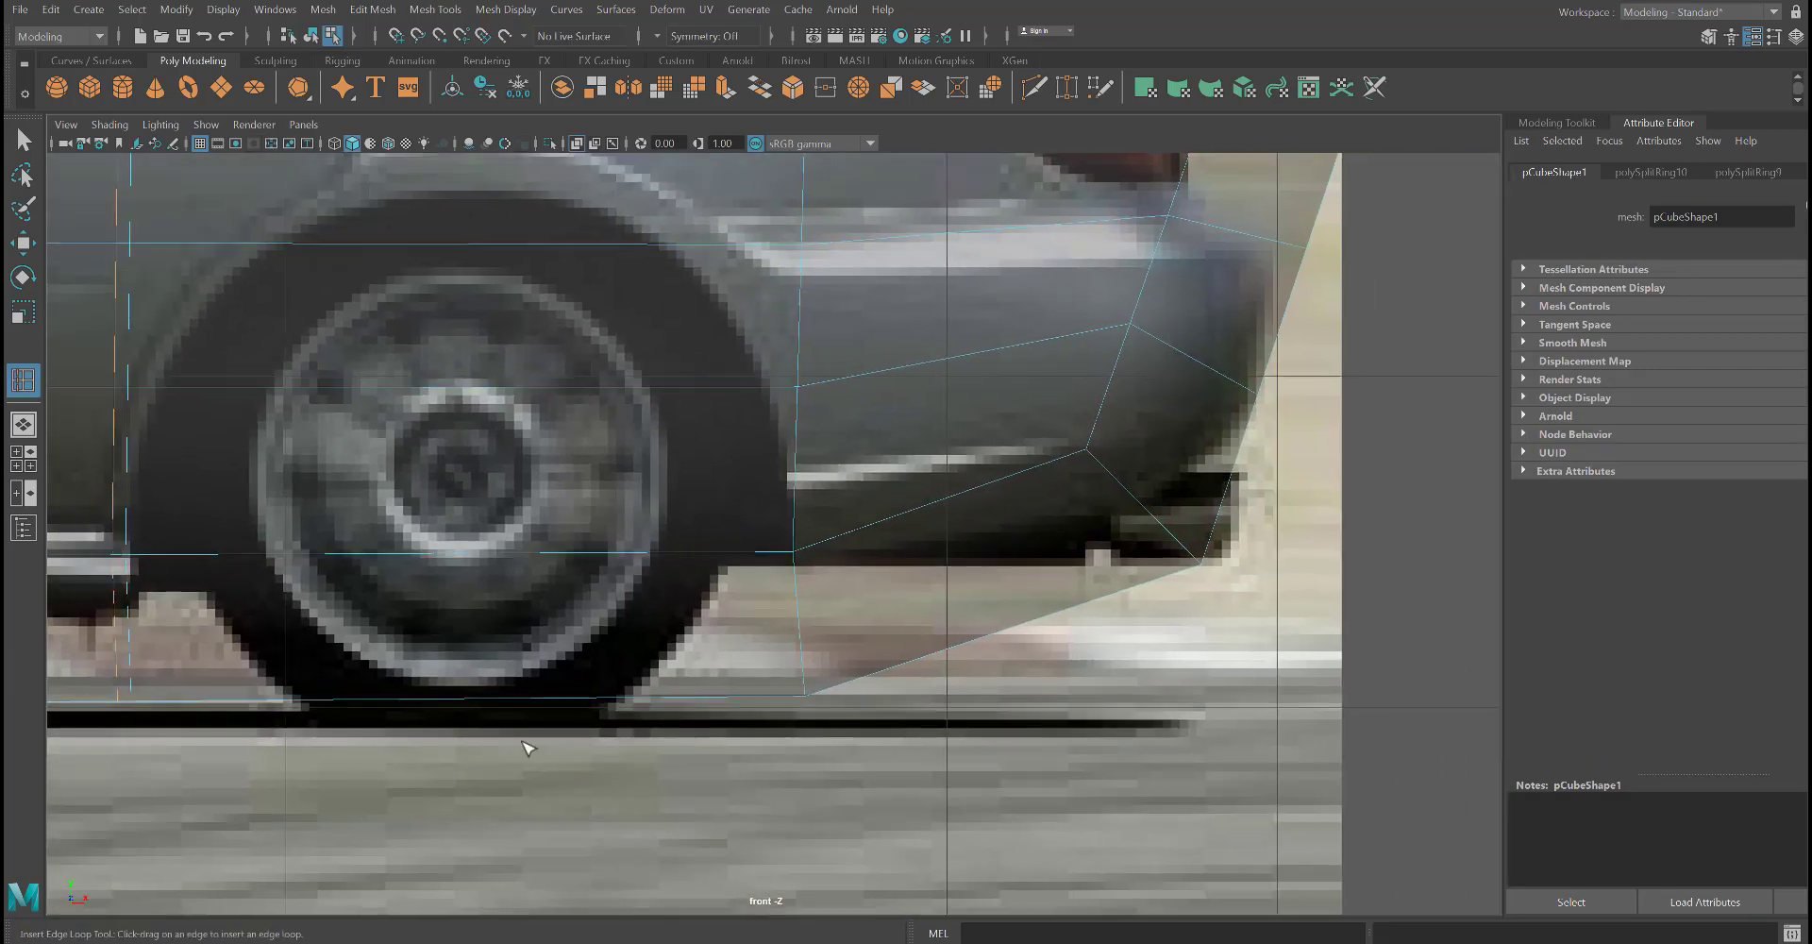
alt+middle_drag(969, 717, 882, 740)
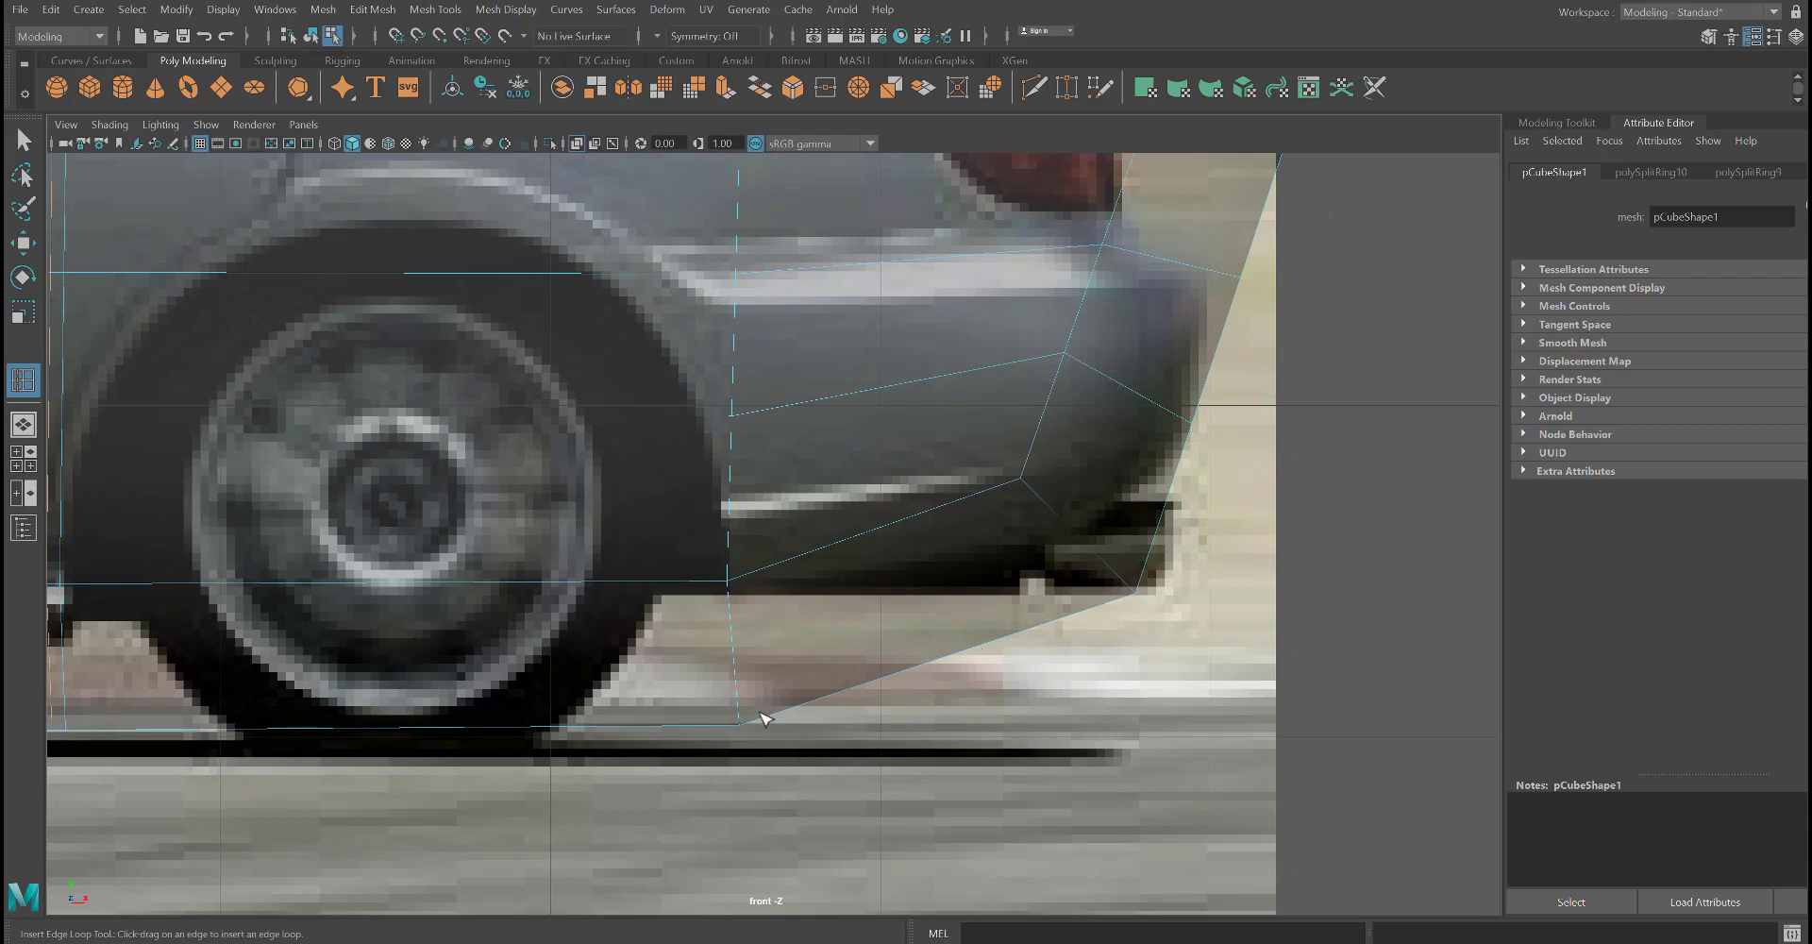
drag(780, 710, 761, 719)
alt+middle_drag(1185, 564, 973, 696)
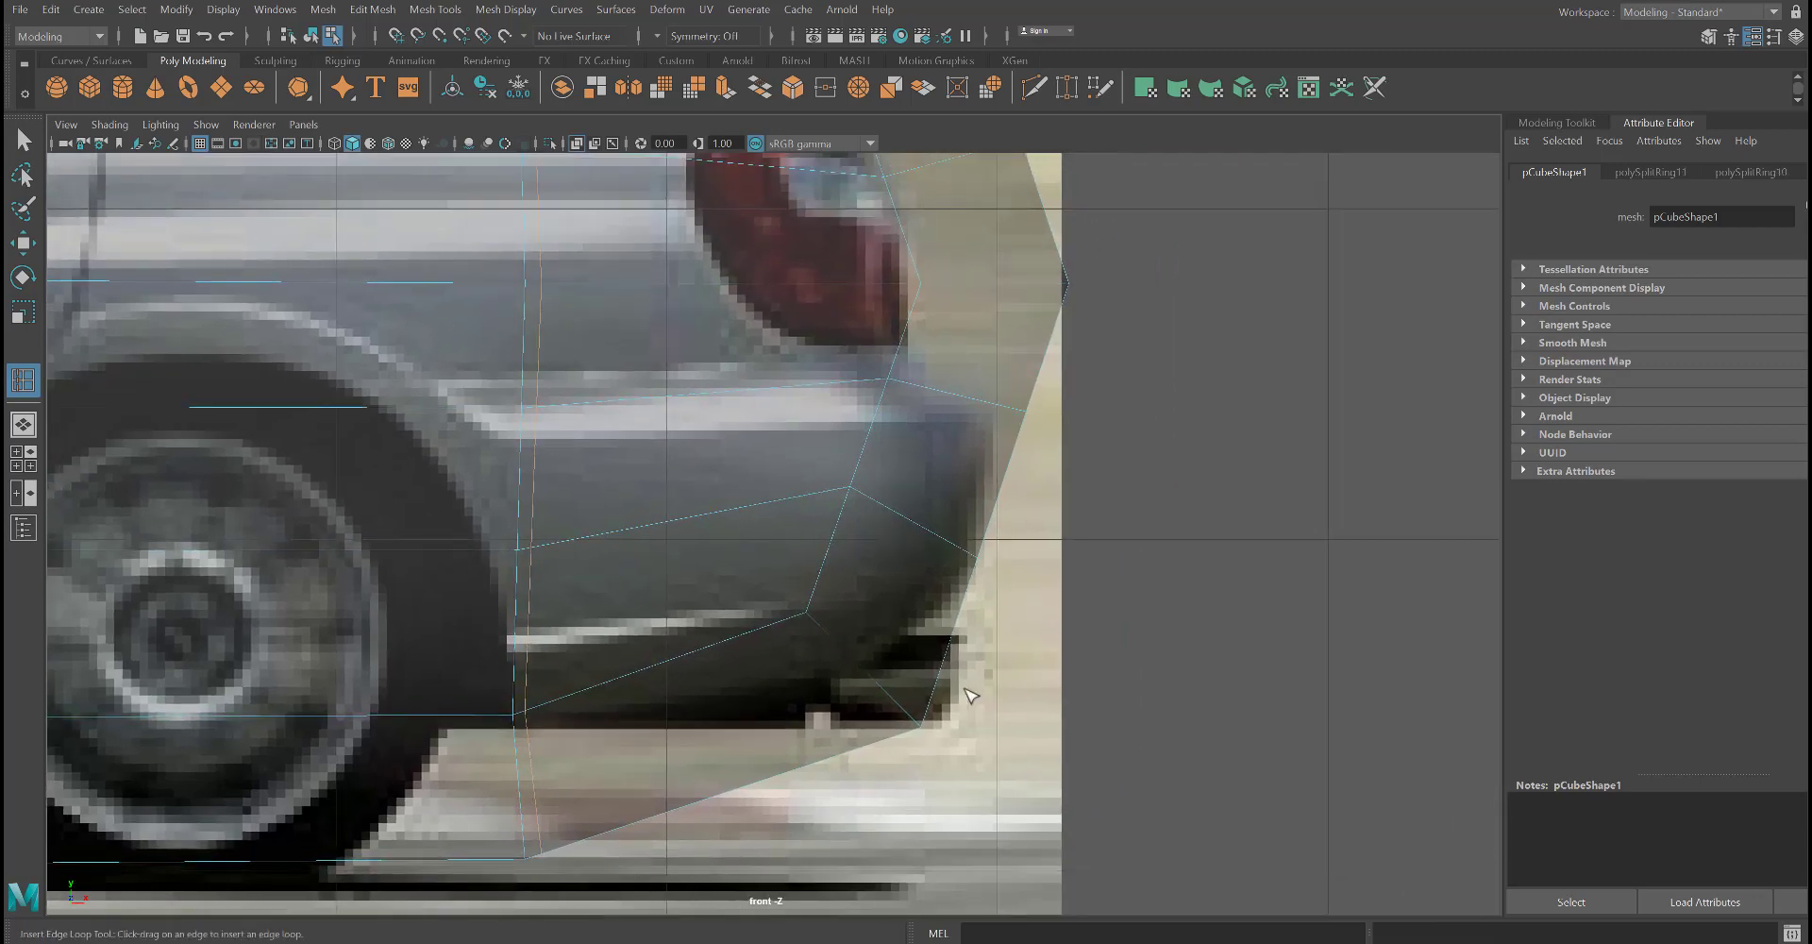
- Insert two horizontal edge loops around the body, one across the upper rear bumper and one at the tail light's lower edge
alt+middle_drag(1017, 607, 981, 678)
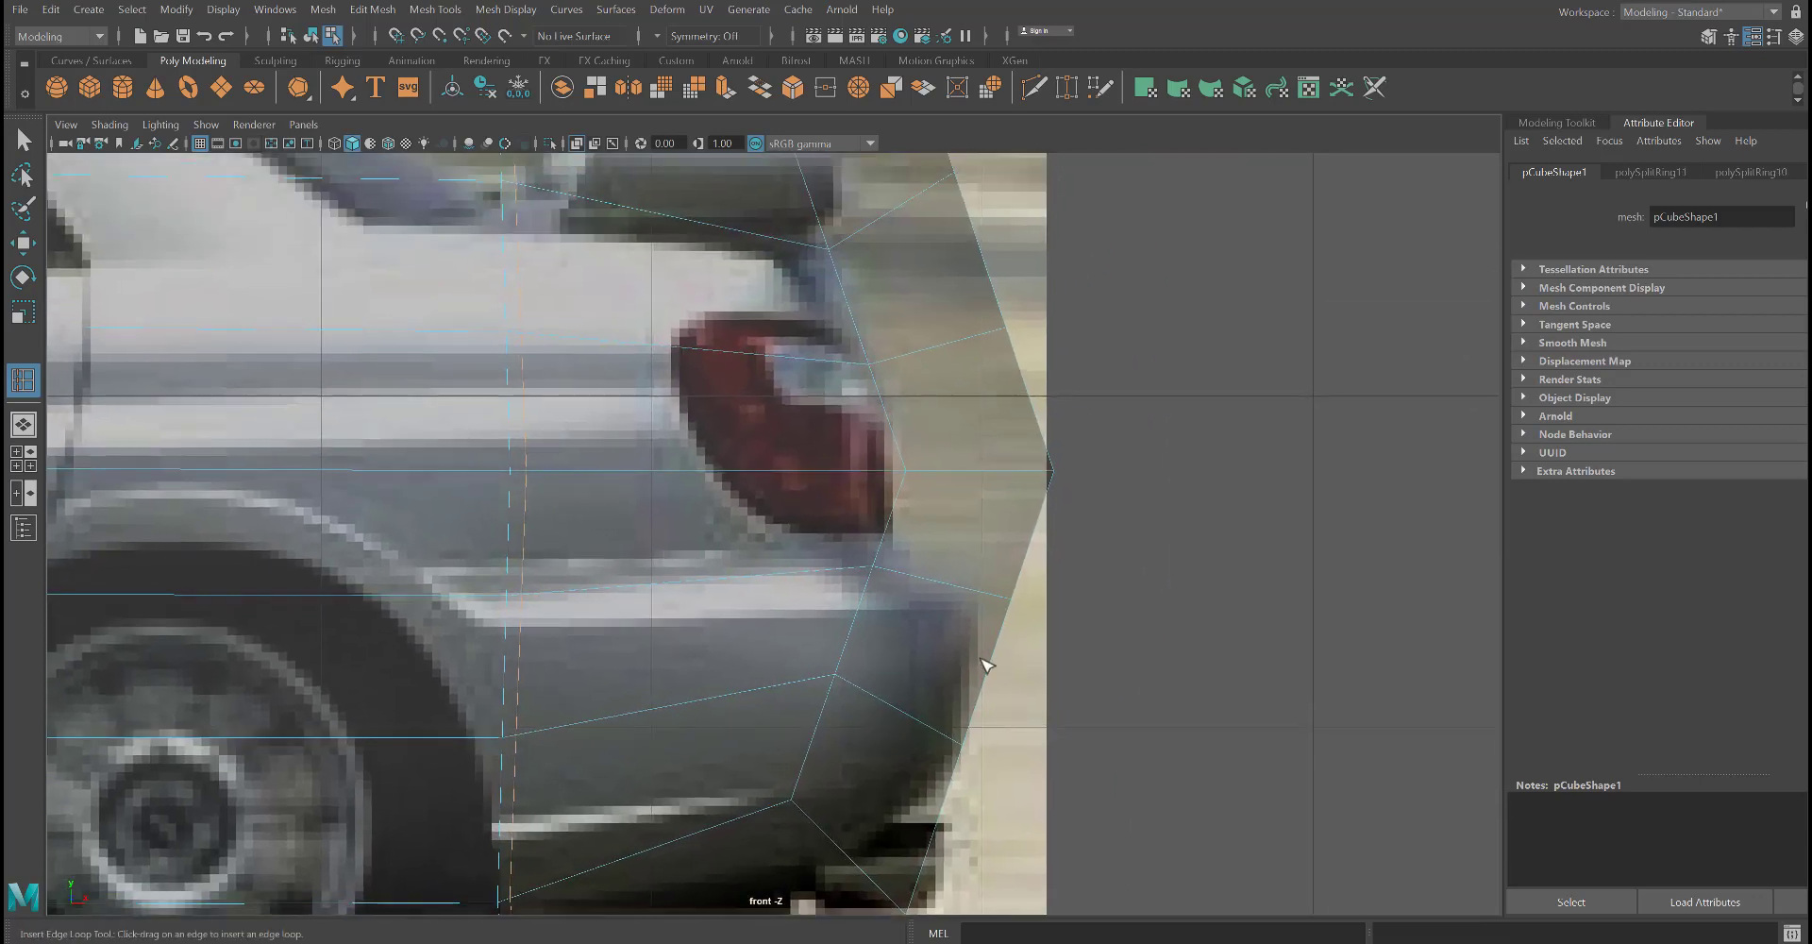
click(989, 664)
click(992, 670)
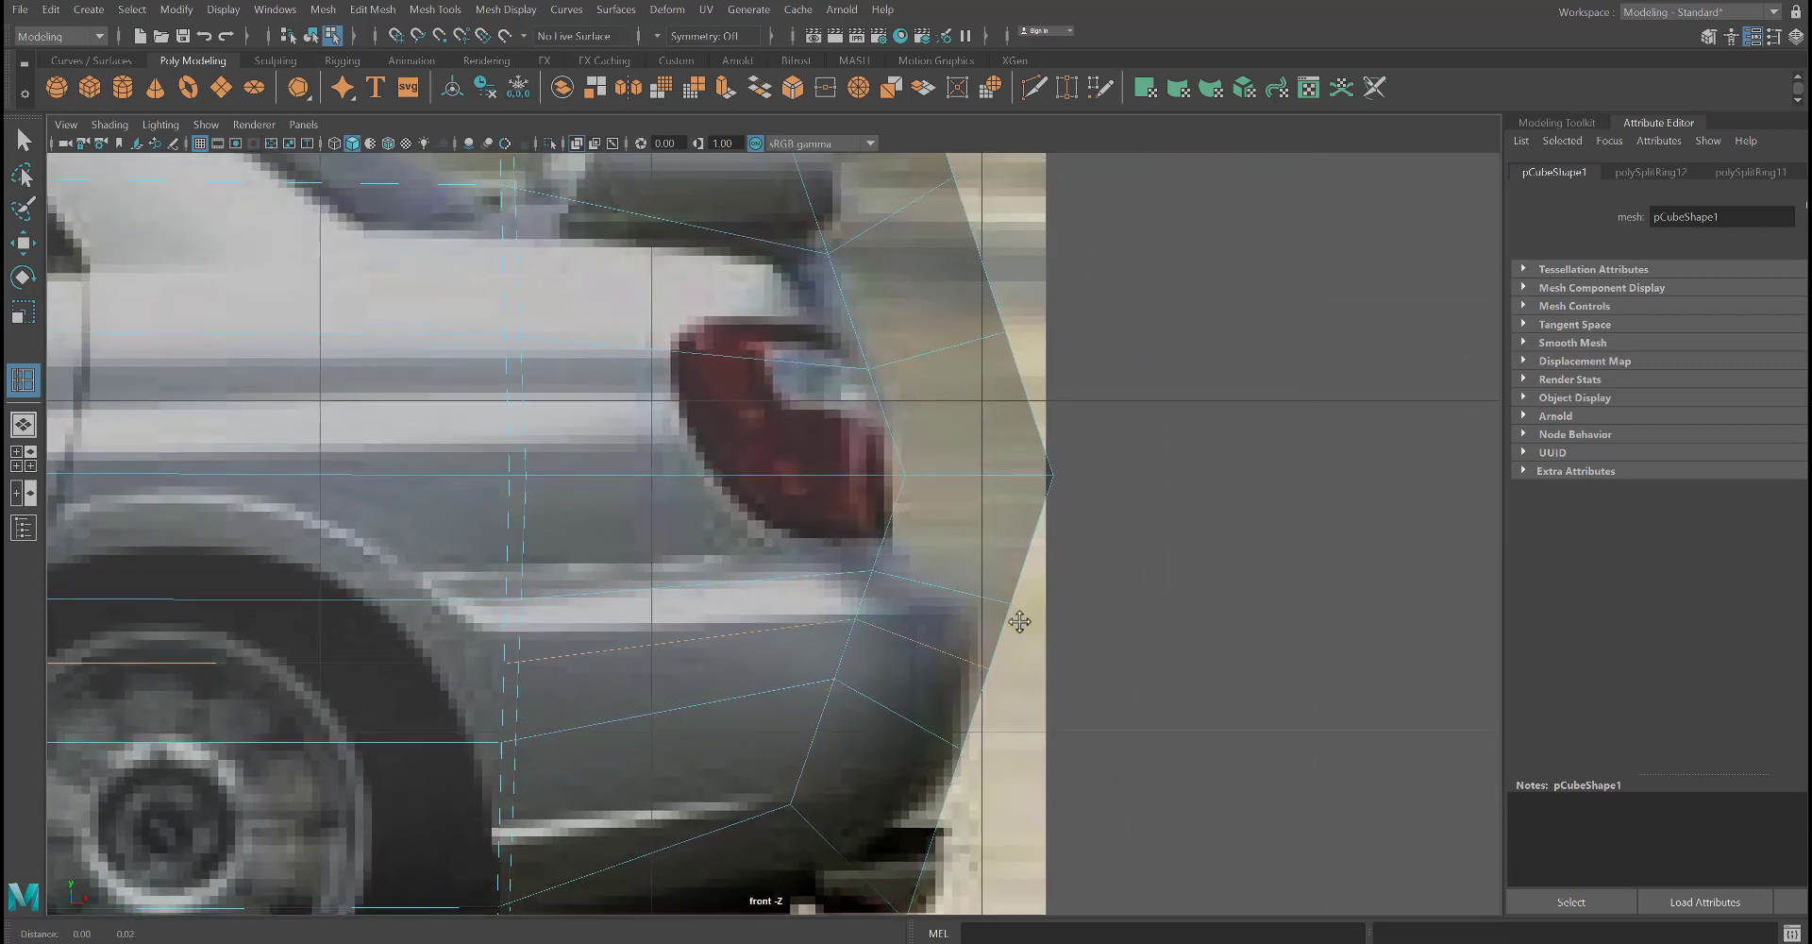
alt+middle_drag(1016, 547, 1032, 609)
click(1036, 601)
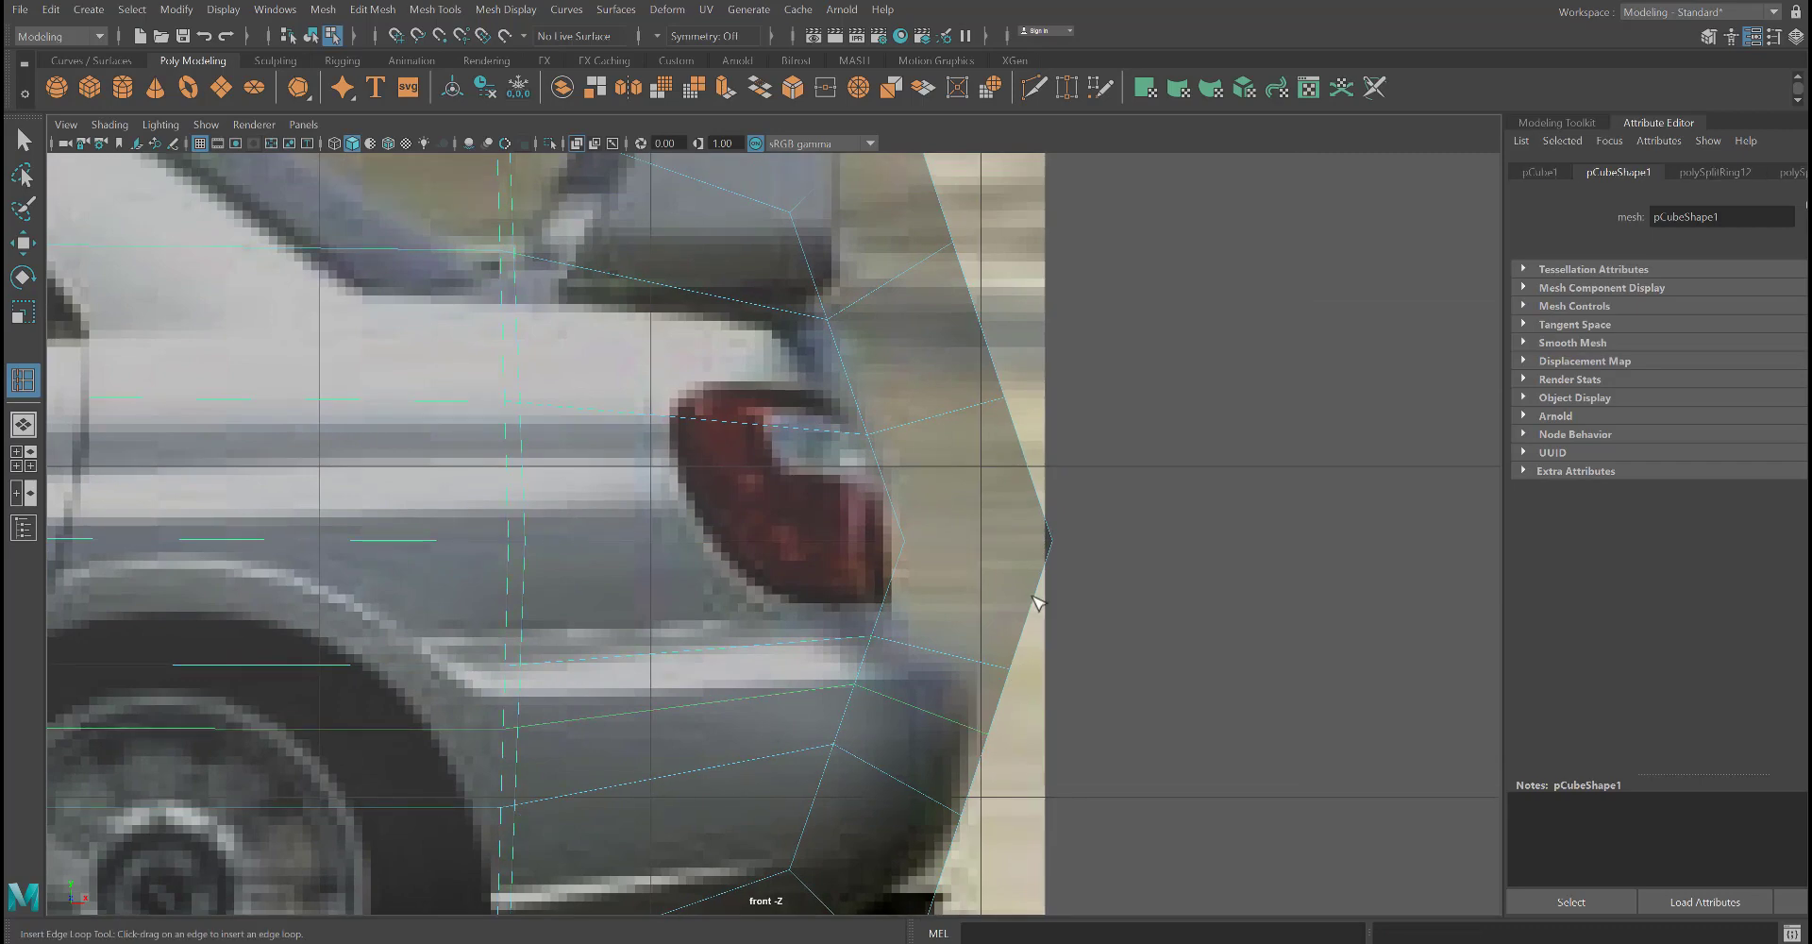
click(1033, 596)
- Insert spaced vertical edge loops along the rear window slope, from the rear door to the trunk, undoing the misplaced one
alt+middle_drag(970, 517, 1005, 628)
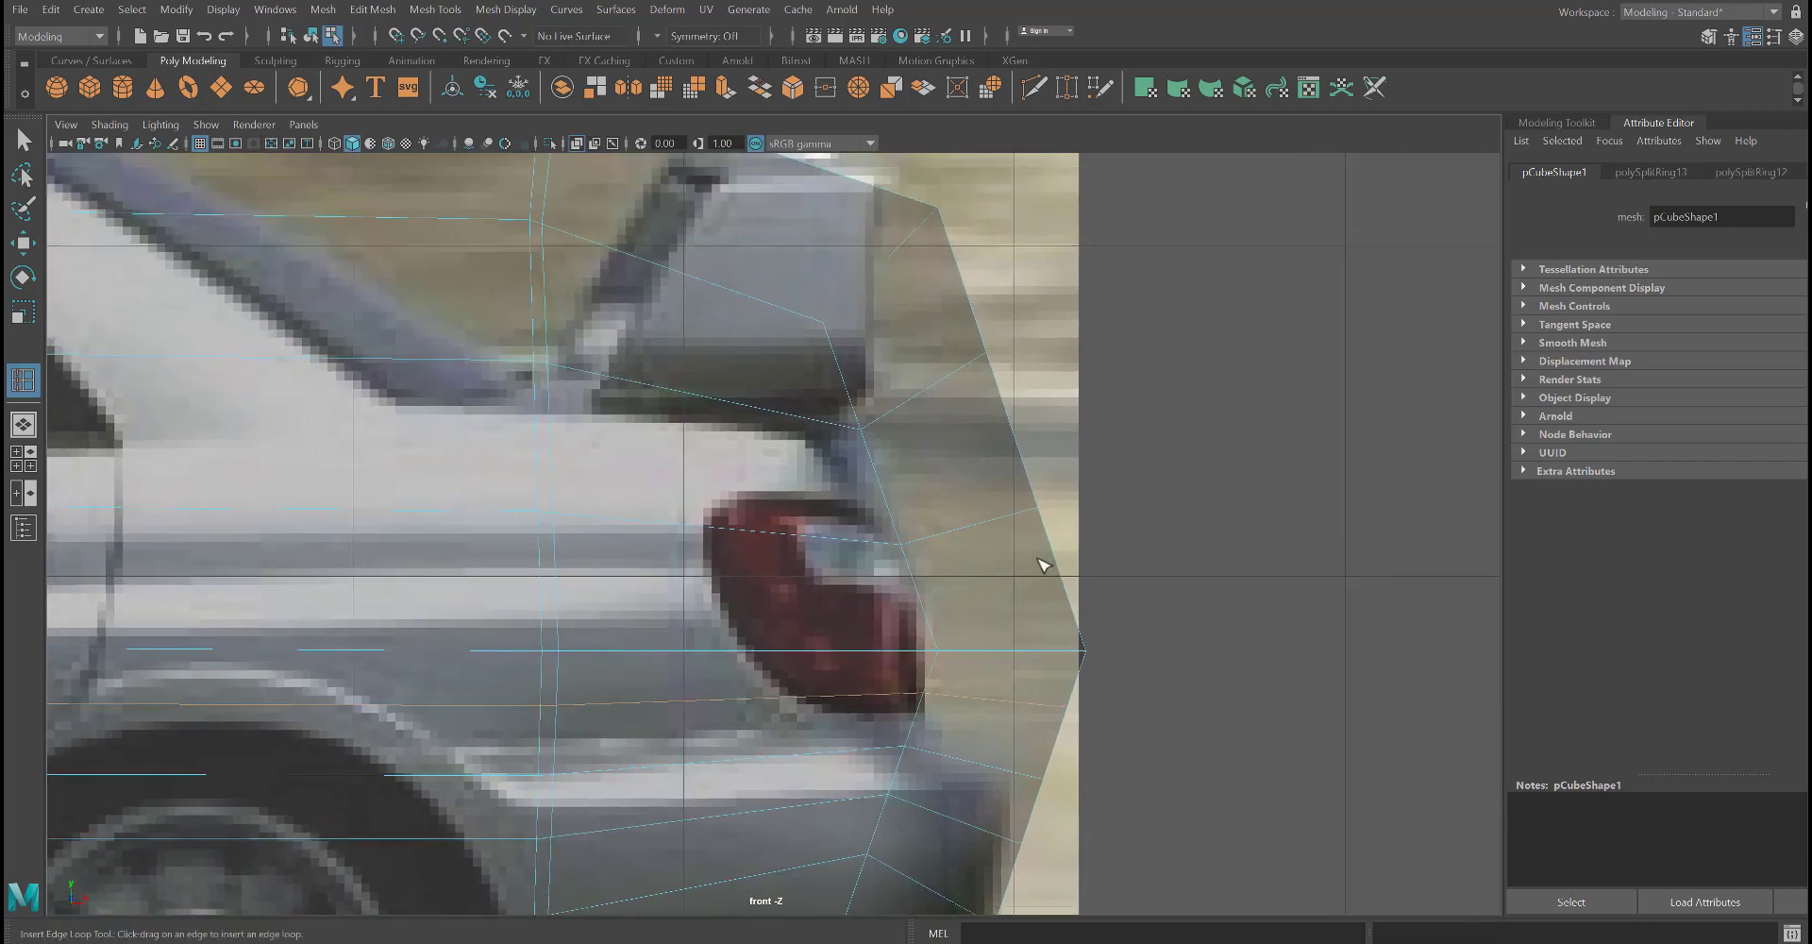
alt+middle_drag(898, 376, 978, 556)
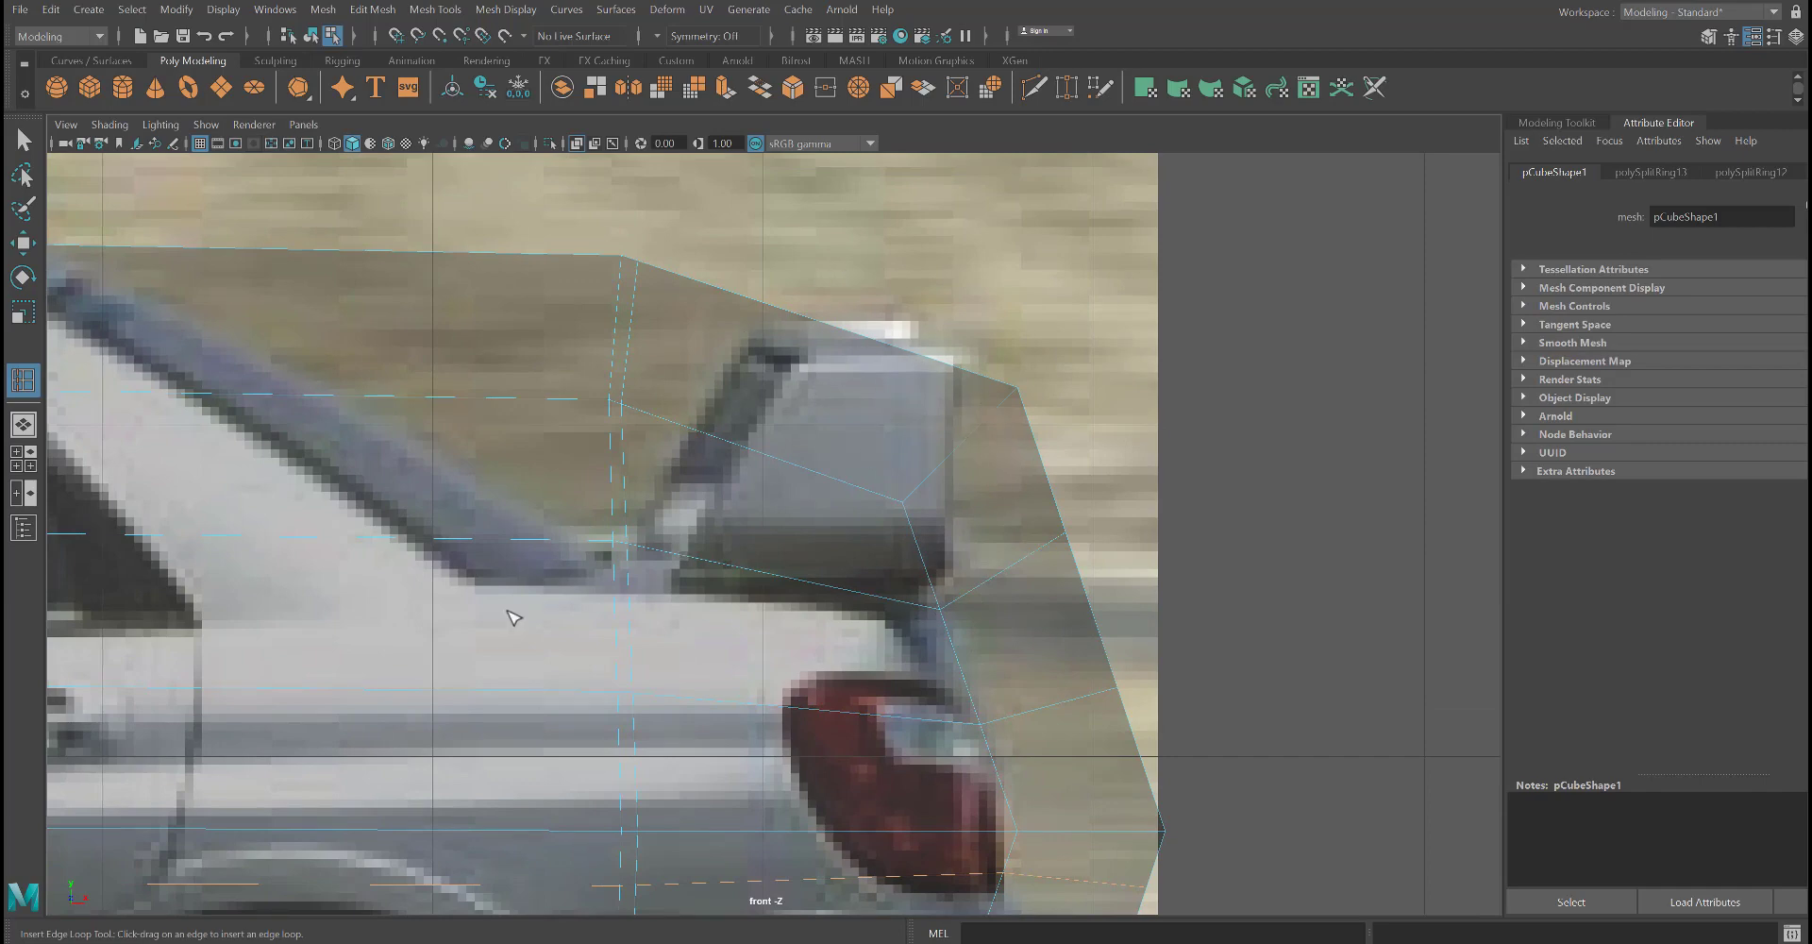
scroll(752, 559, down, 5)
scroll(791, 418, up, 5)
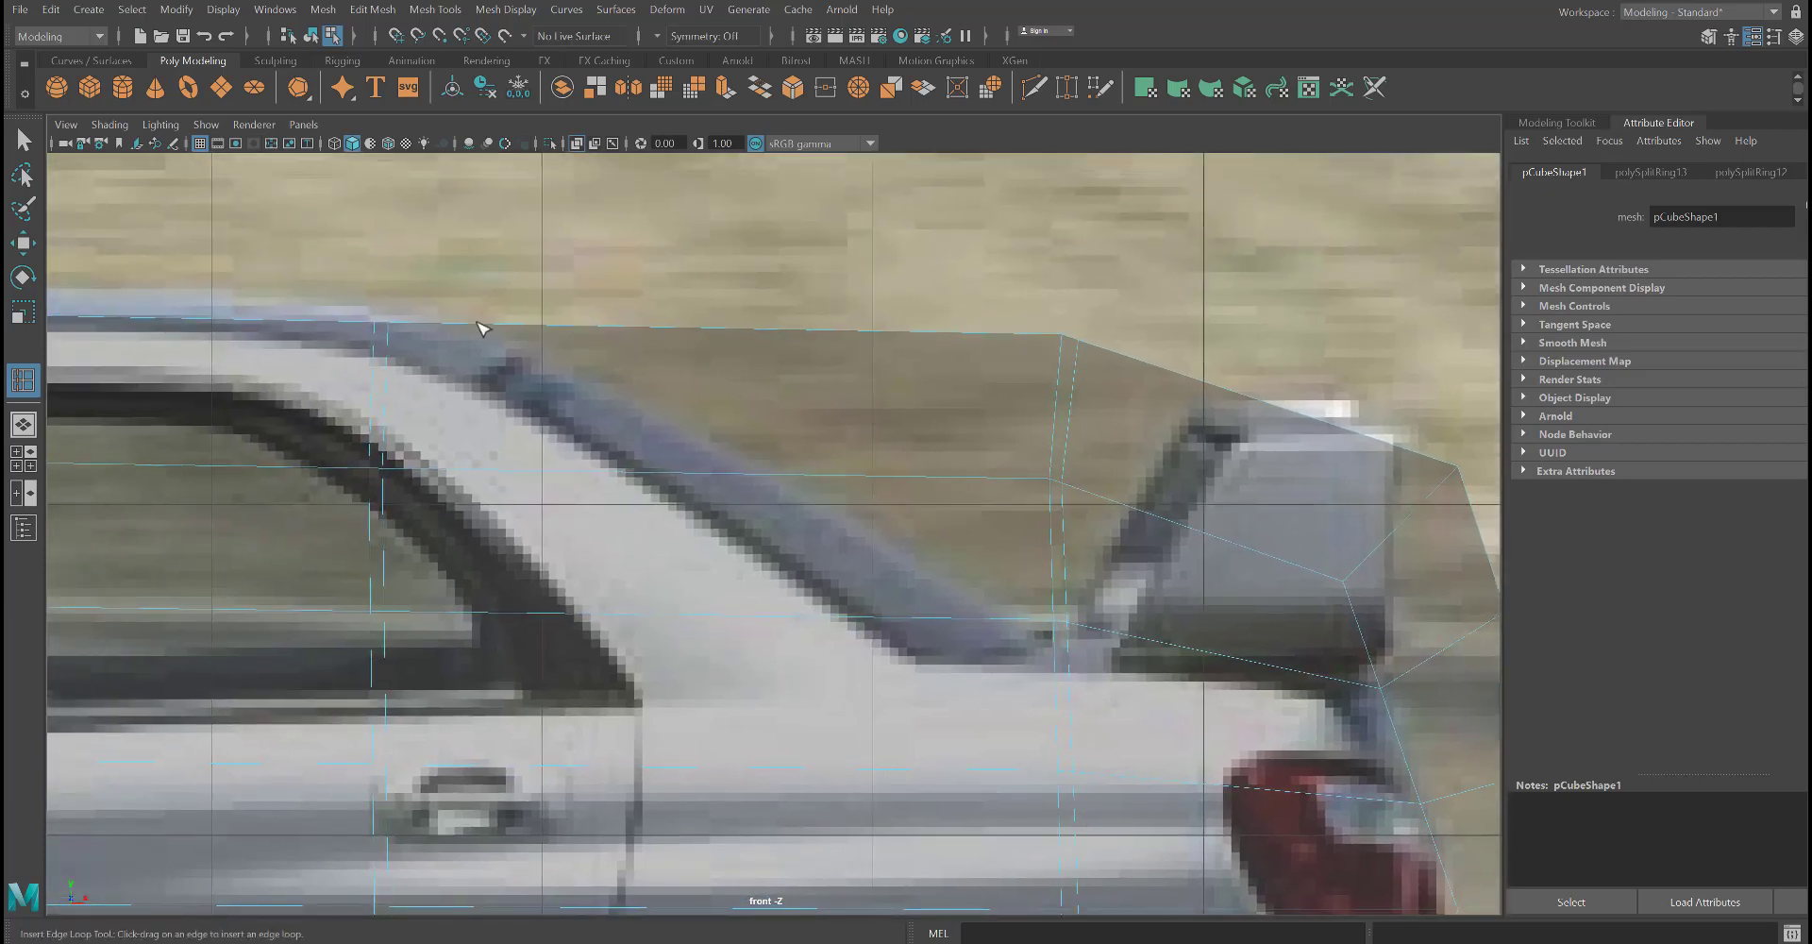
click(526, 335)
click(701, 331)
click(855, 332)
key(ctrl+z)
- Insert three spaced vertical edge loops along the windshield slope, from the front of the roof down to the base of the glass
alt+middle_drag(663, 539, 1193, 530)
alt+middle_drag(677, 430, 873, 455)
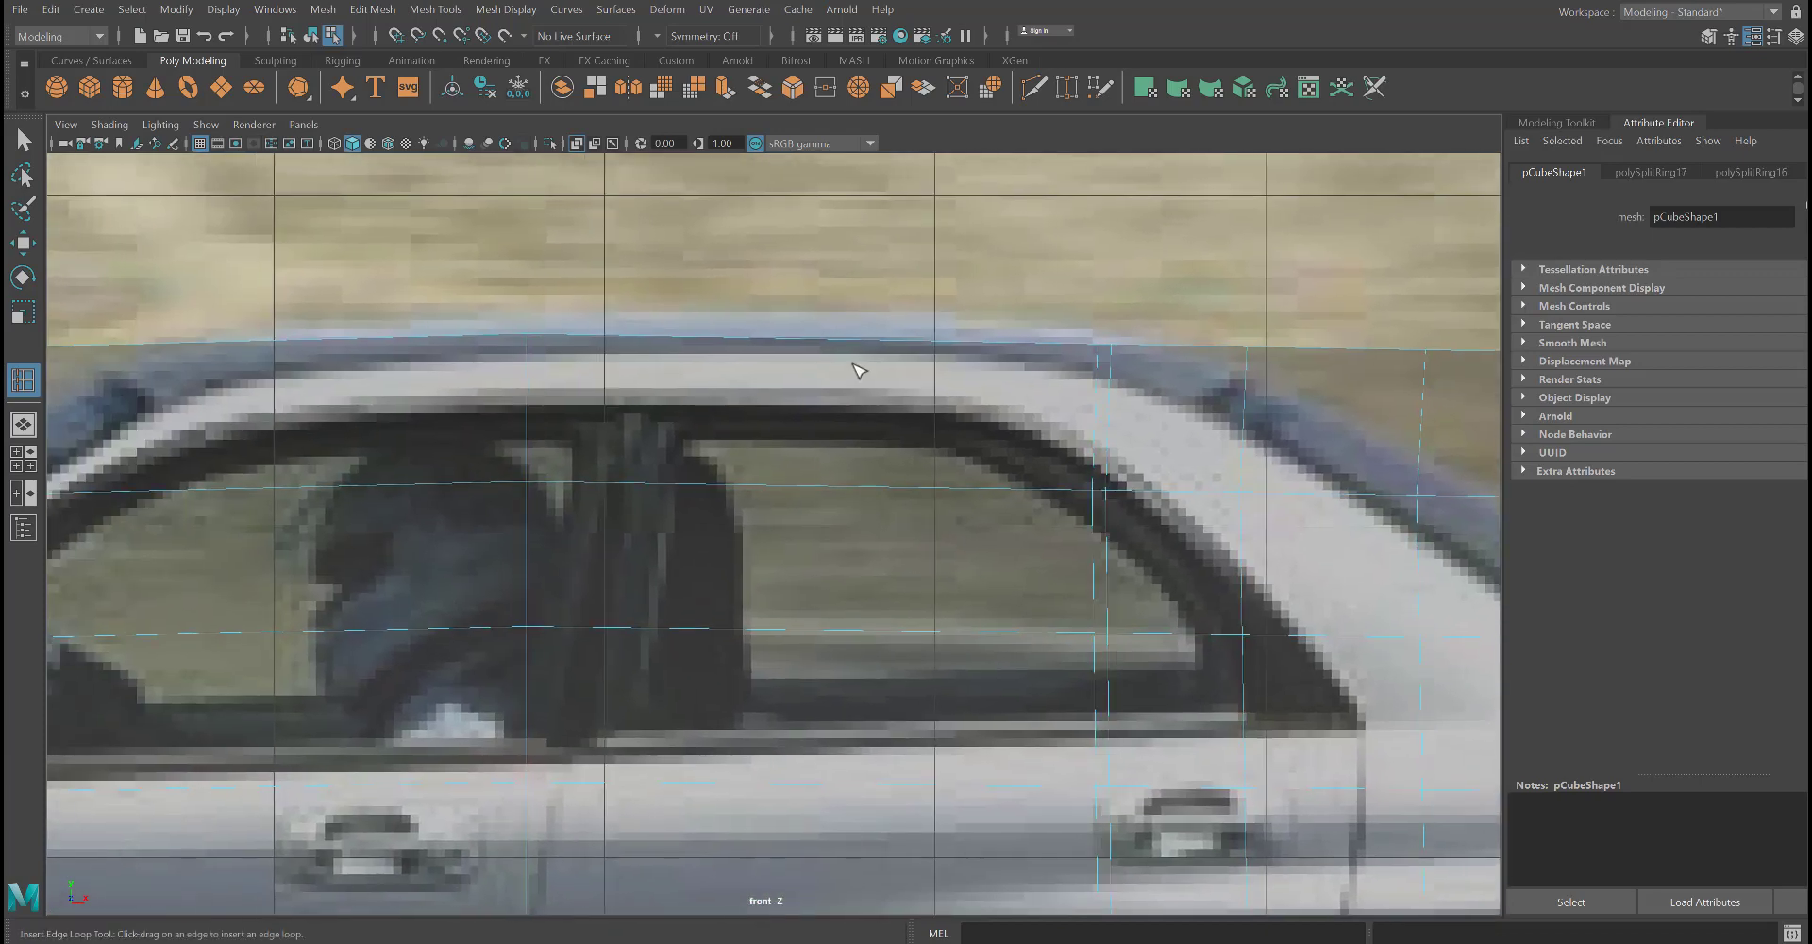
alt+middle_drag(634, 431, 1141, 434)
alt+middle_drag(514, 420, 854, 369)
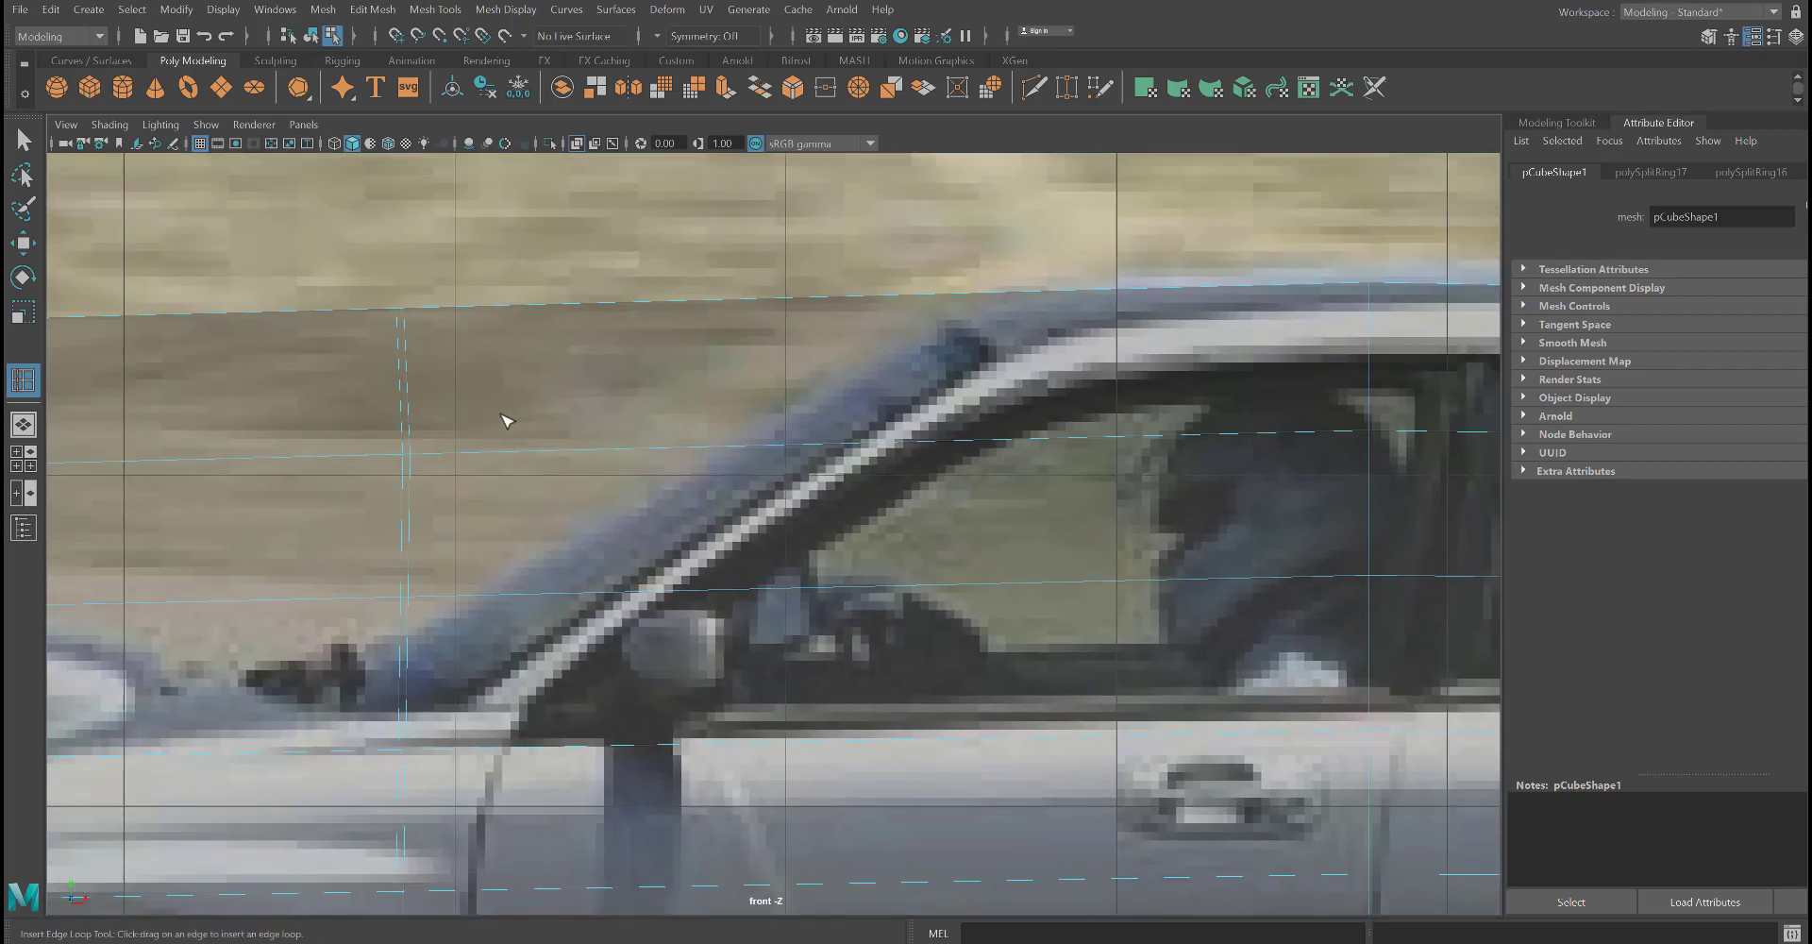
alt+middle_drag(347, 453, 887, 425)
alt+middle_drag(382, 587, 554, 564)
alt+middle_drag(887, 525, 727, 527)
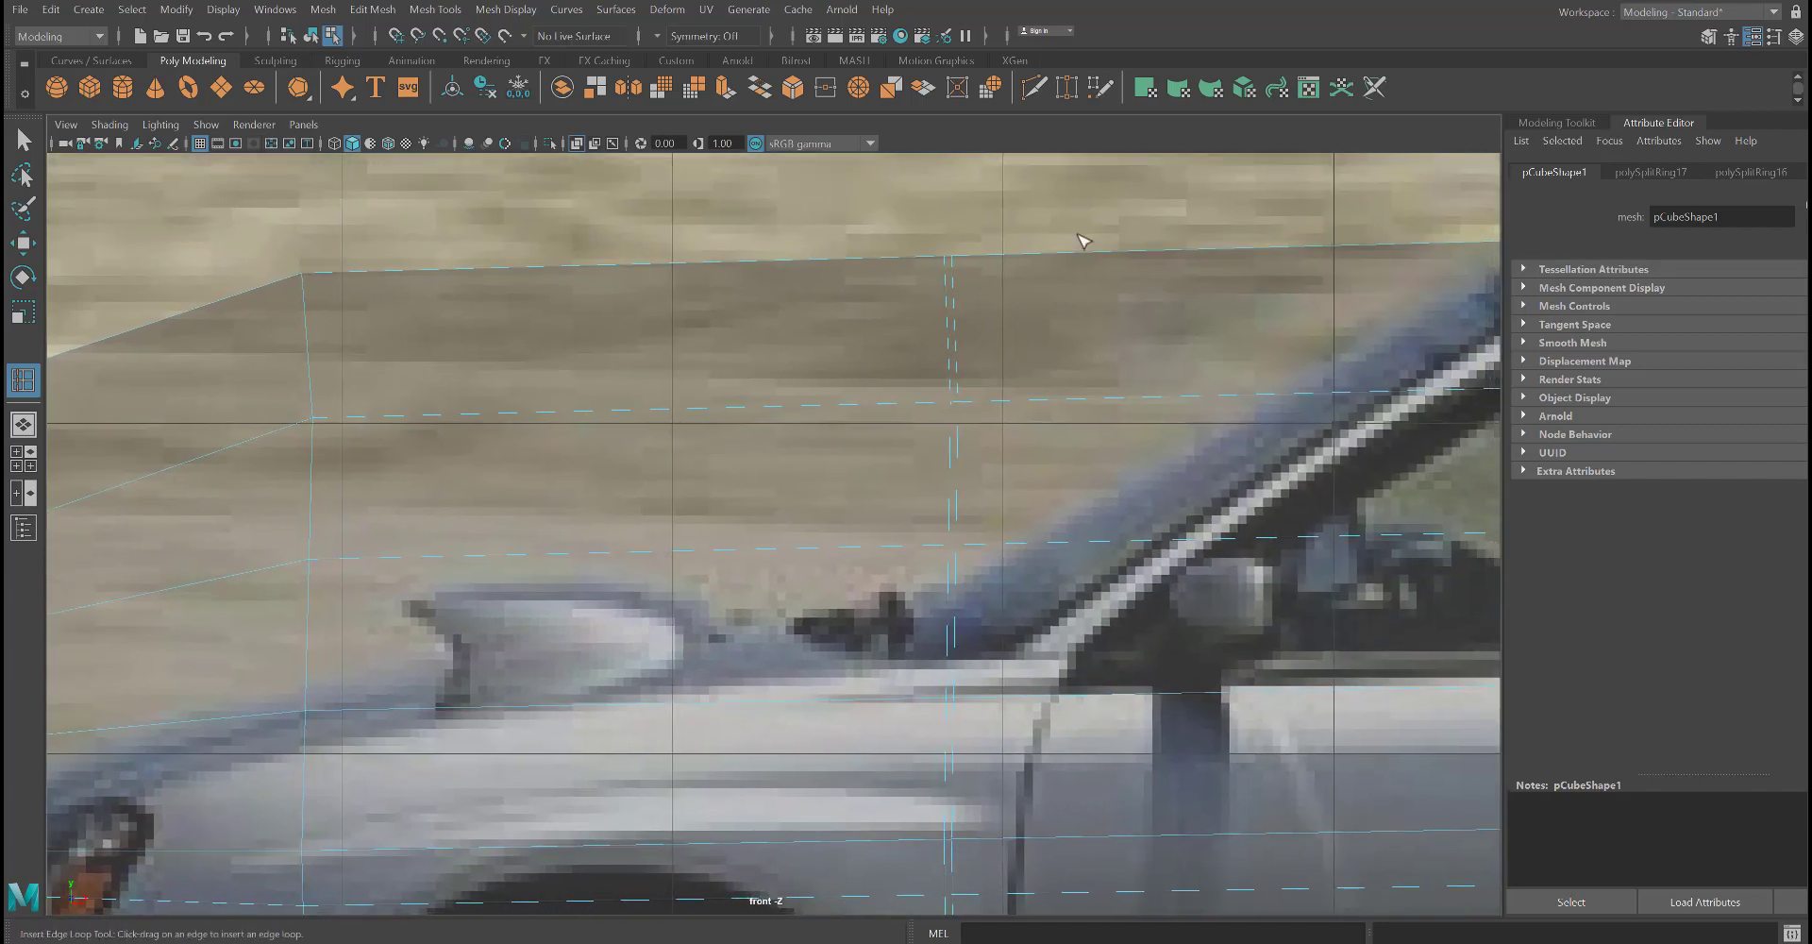
scroll(1082, 241, down, 5)
scroll(1079, 346, up, 5)
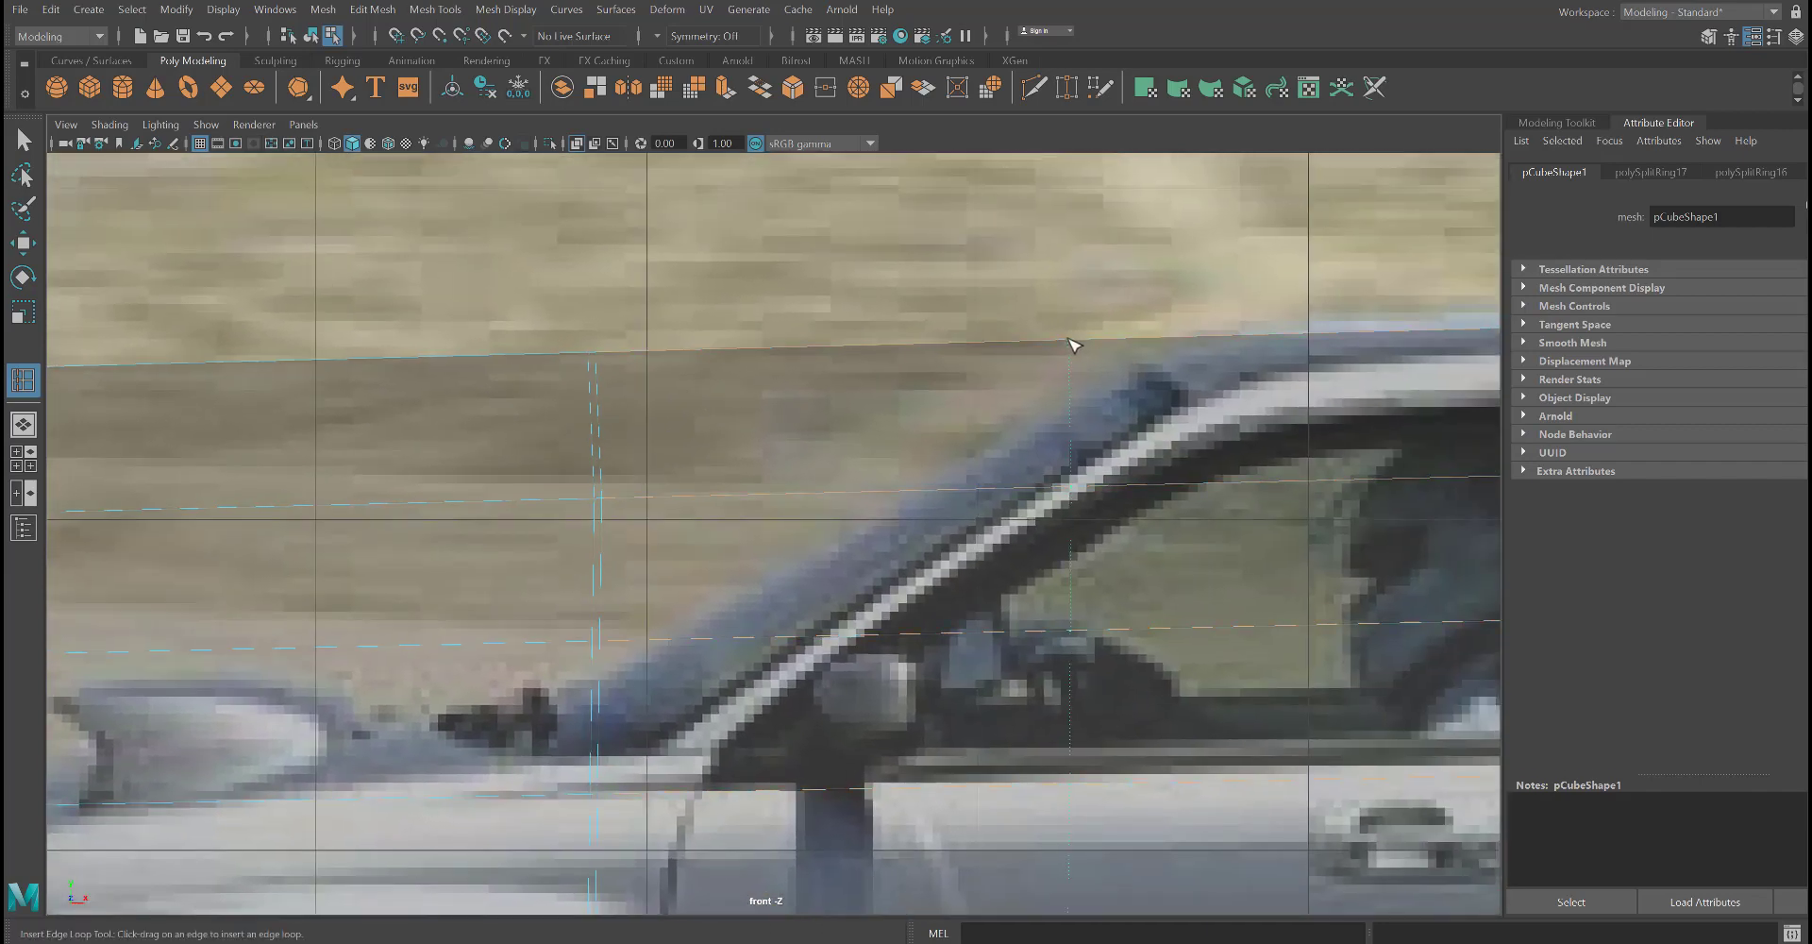
click(1072, 345)
click(890, 351)
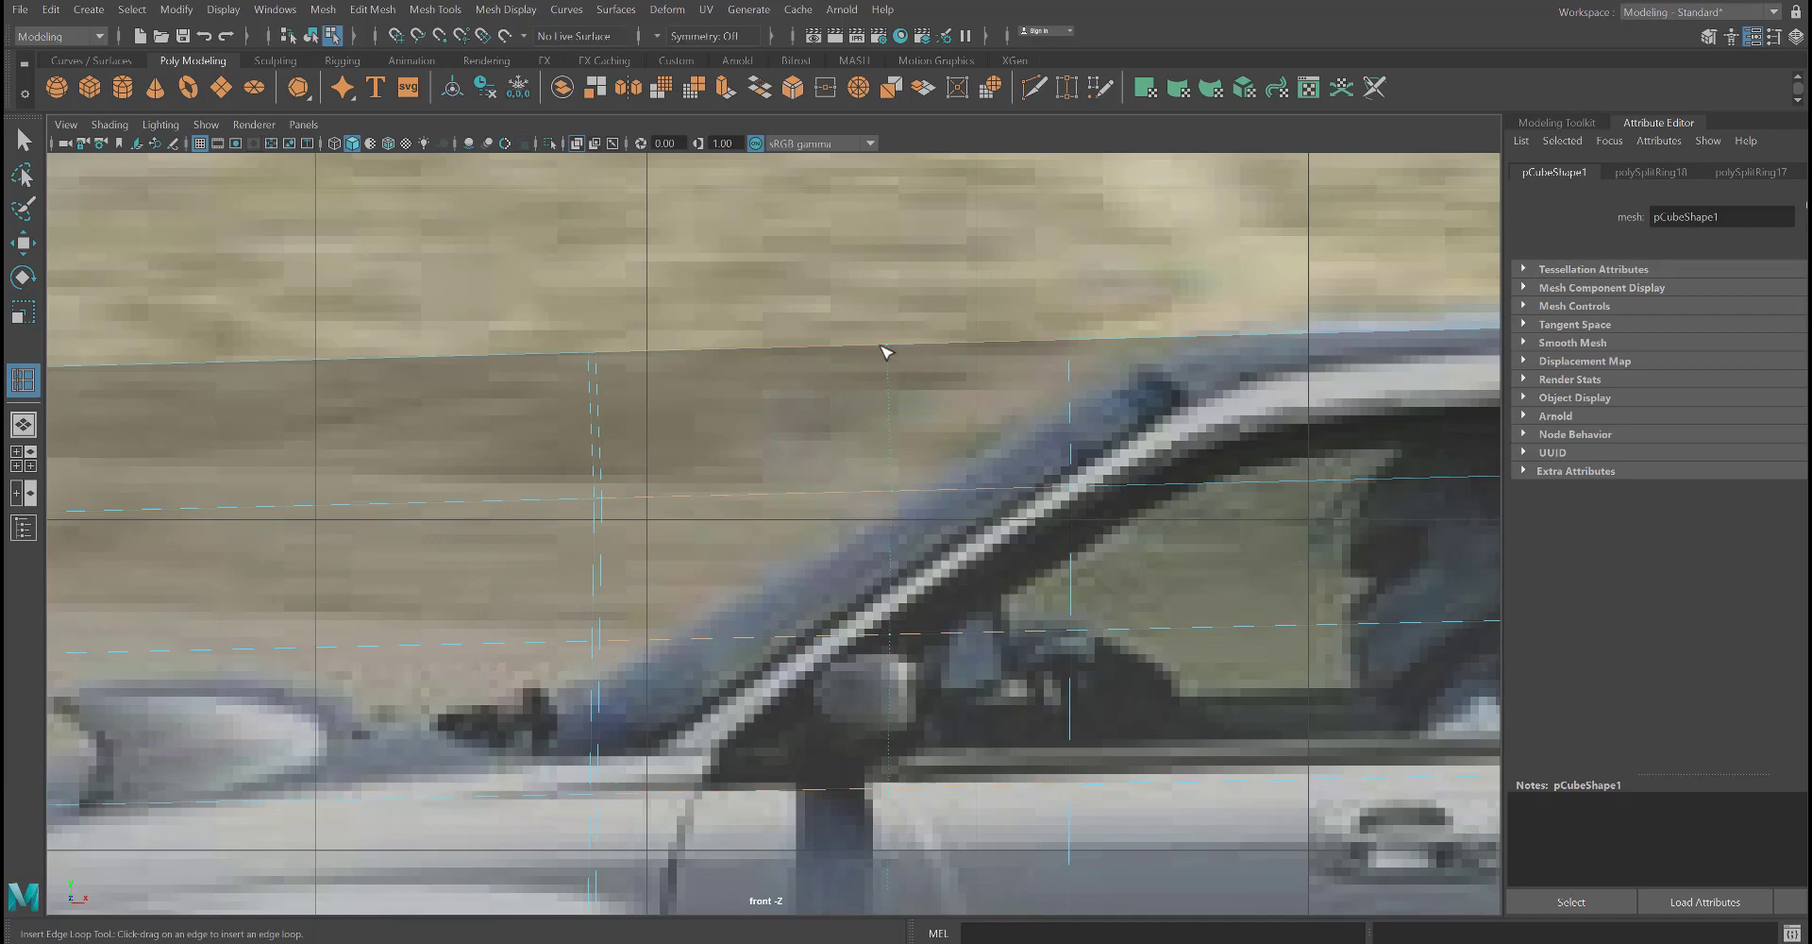
click(715, 355)
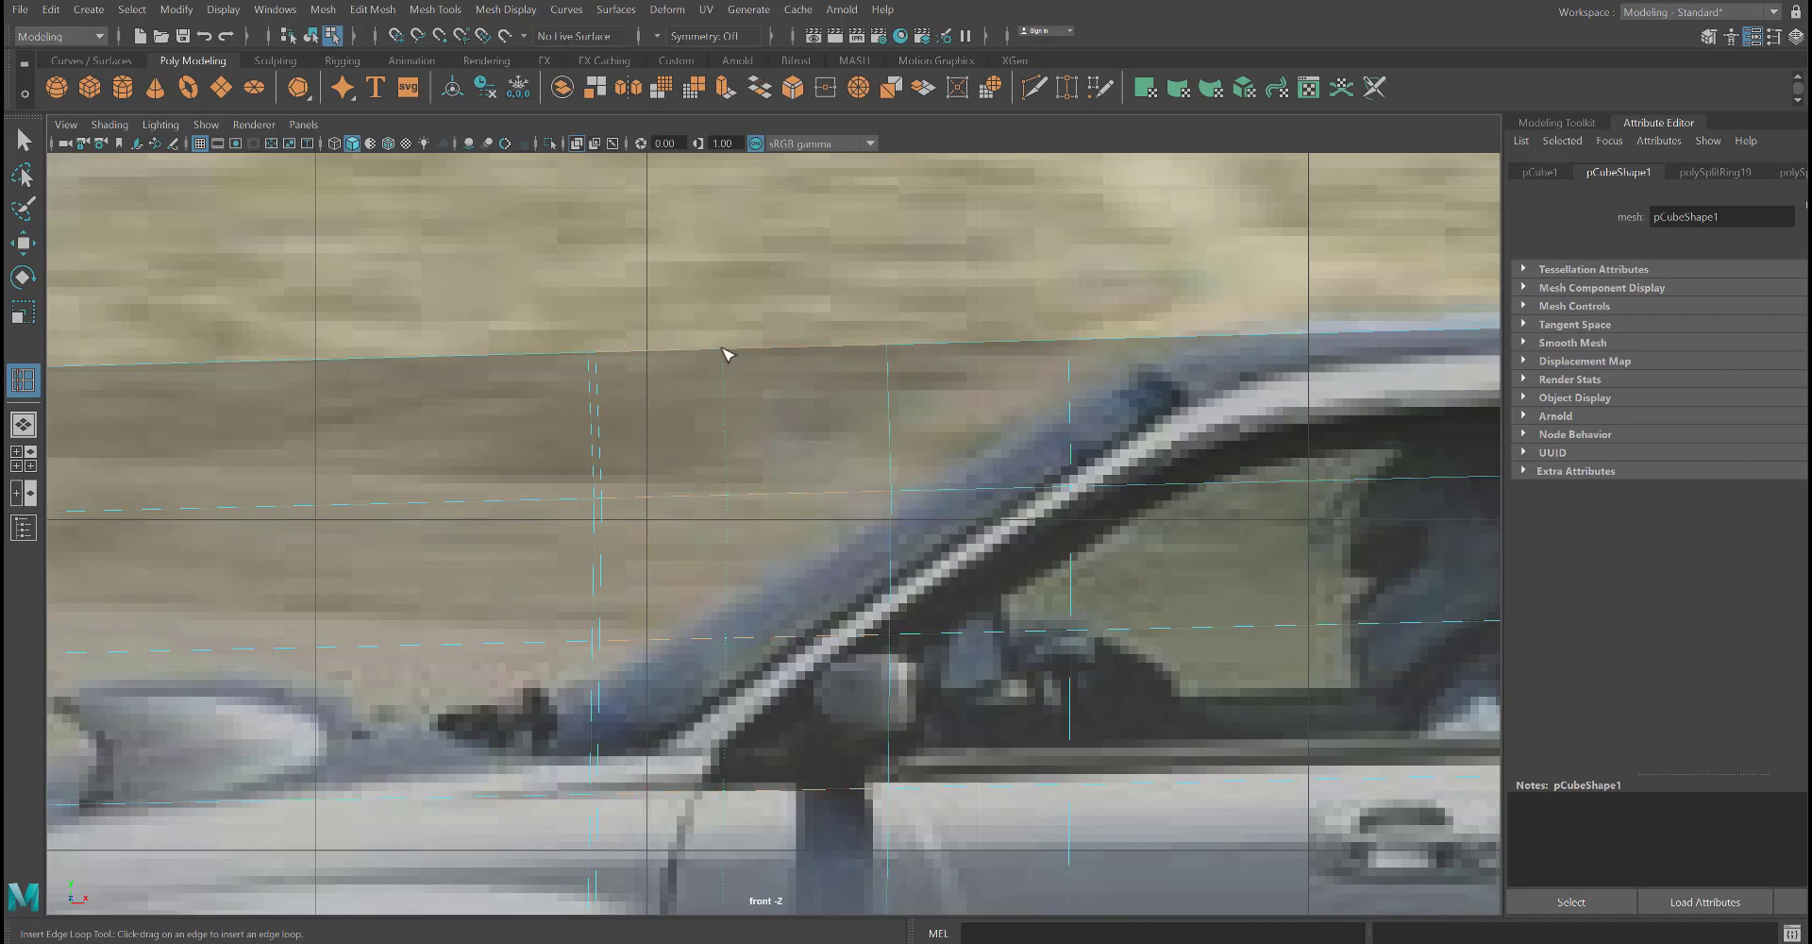
click(726, 354)
- Insert three spaced vertical edge loops across the hood, between the windshield base and the front wheel arch's leading edge
scroll(726, 354, down, 3)
scroll(861, 302, up, 3)
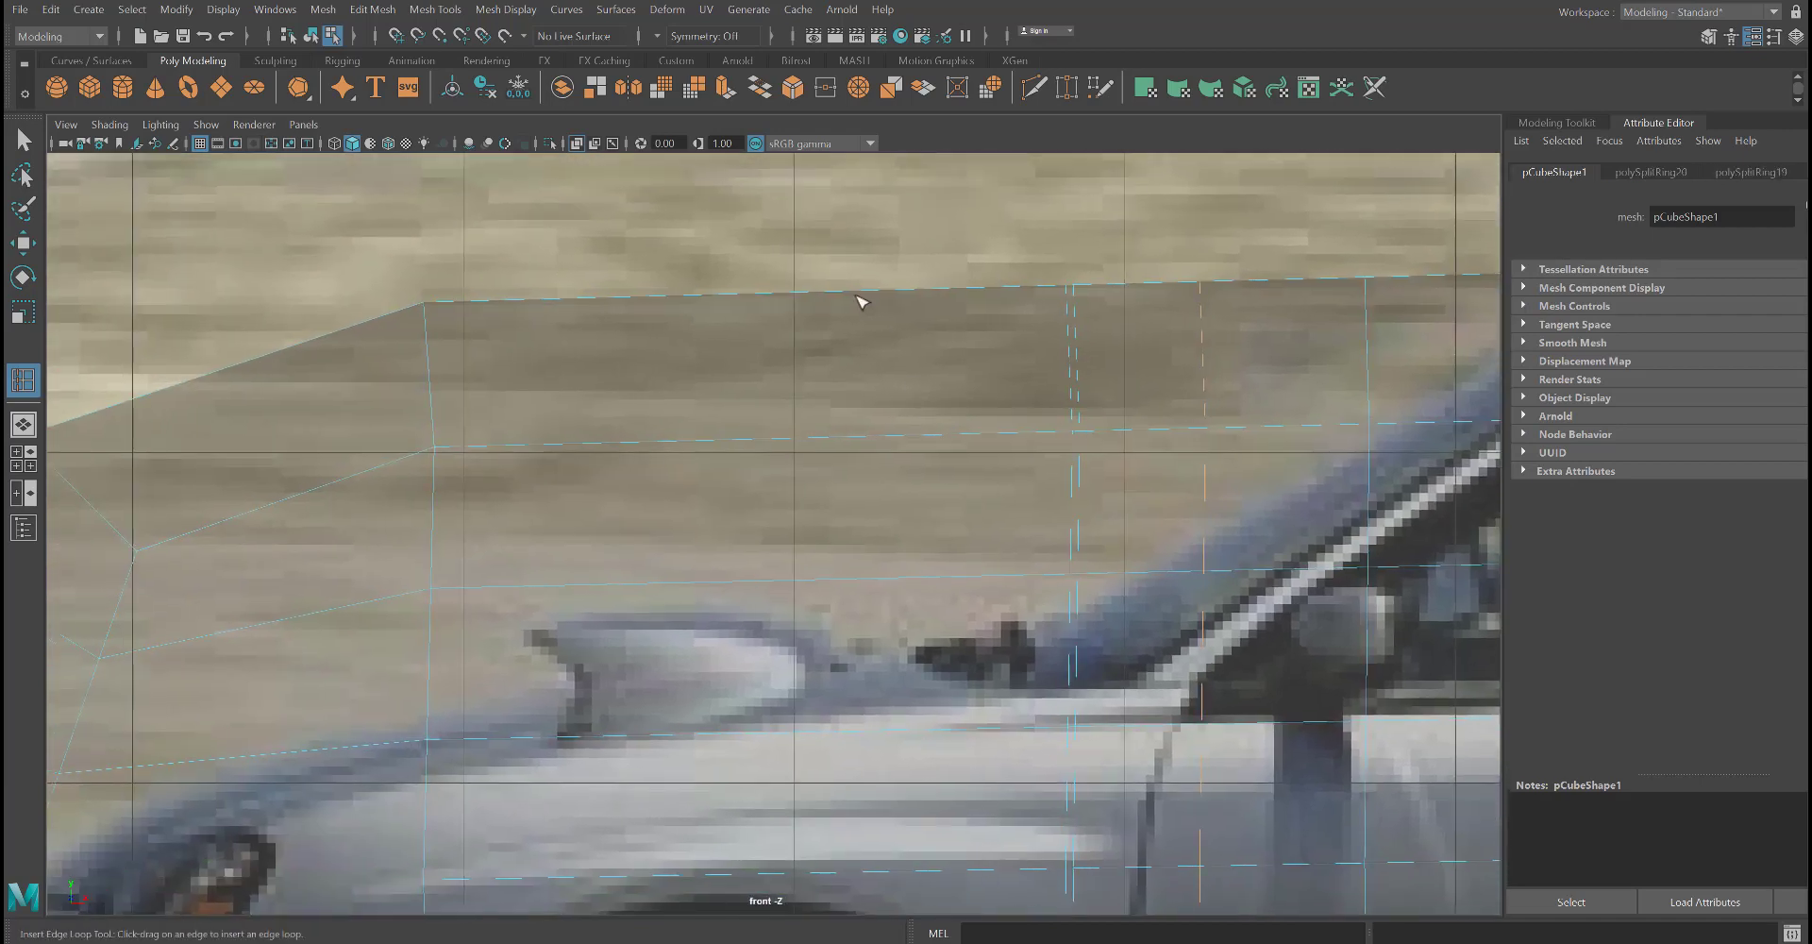
click(923, 291)
click(921, 291)
click(717, 300)
click(717, 300)
click(554, 301)
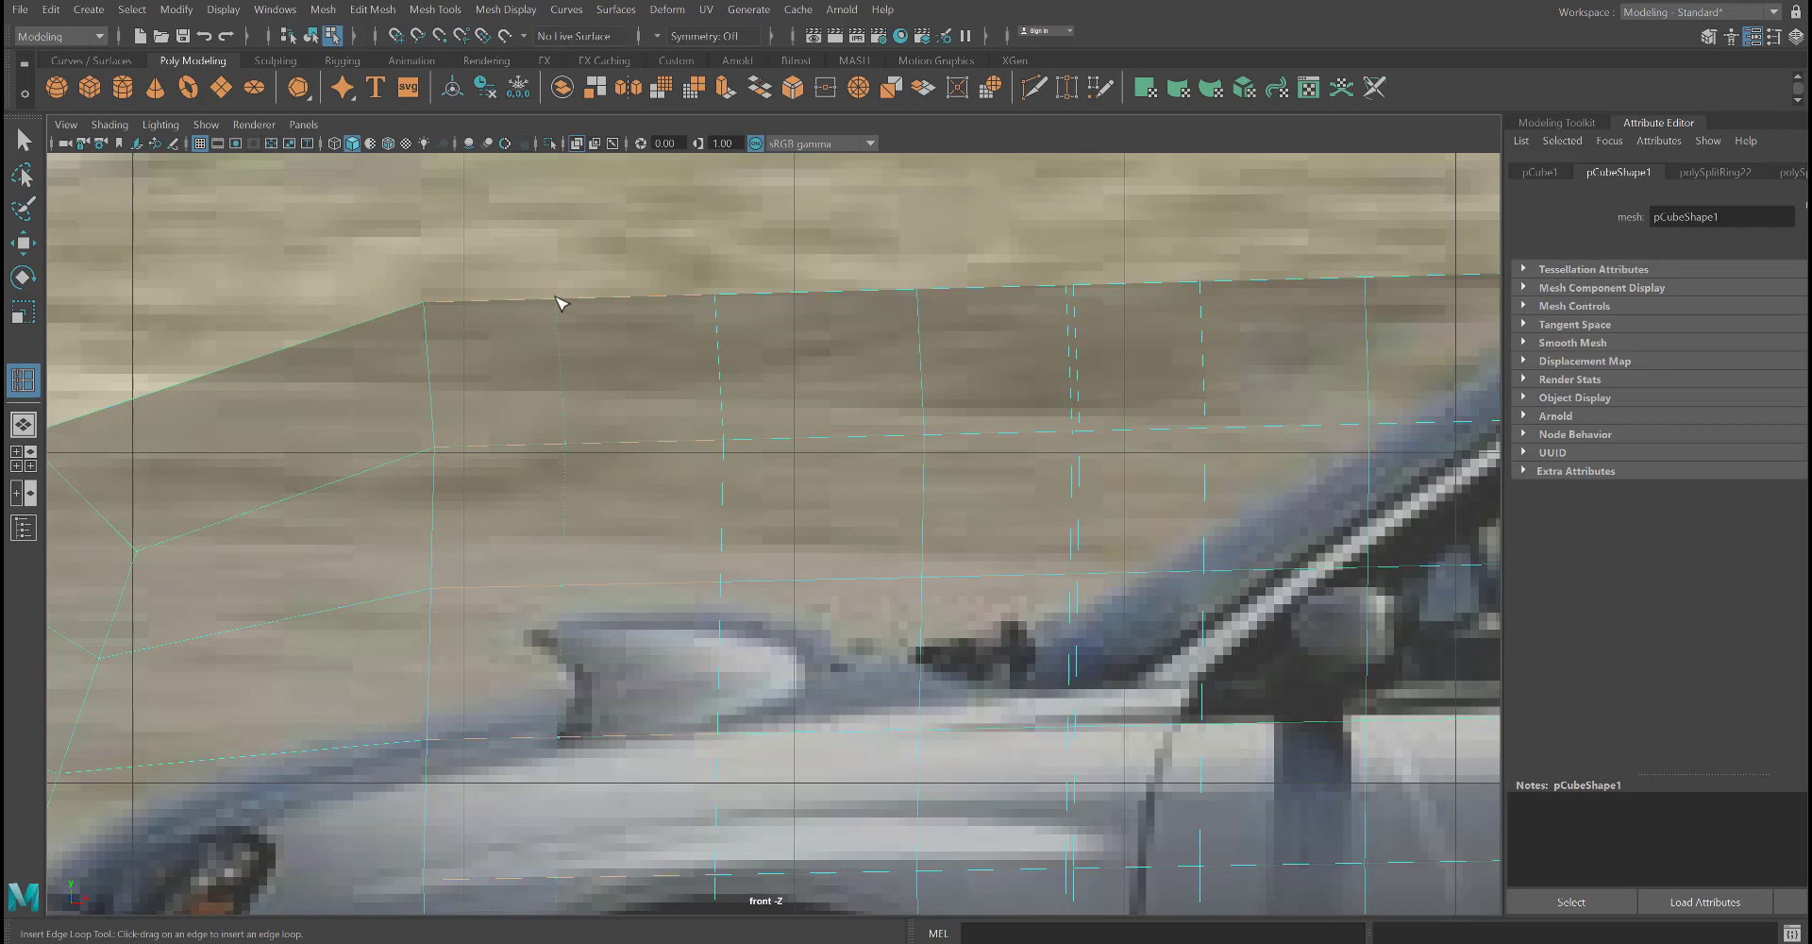
click(559, 302)
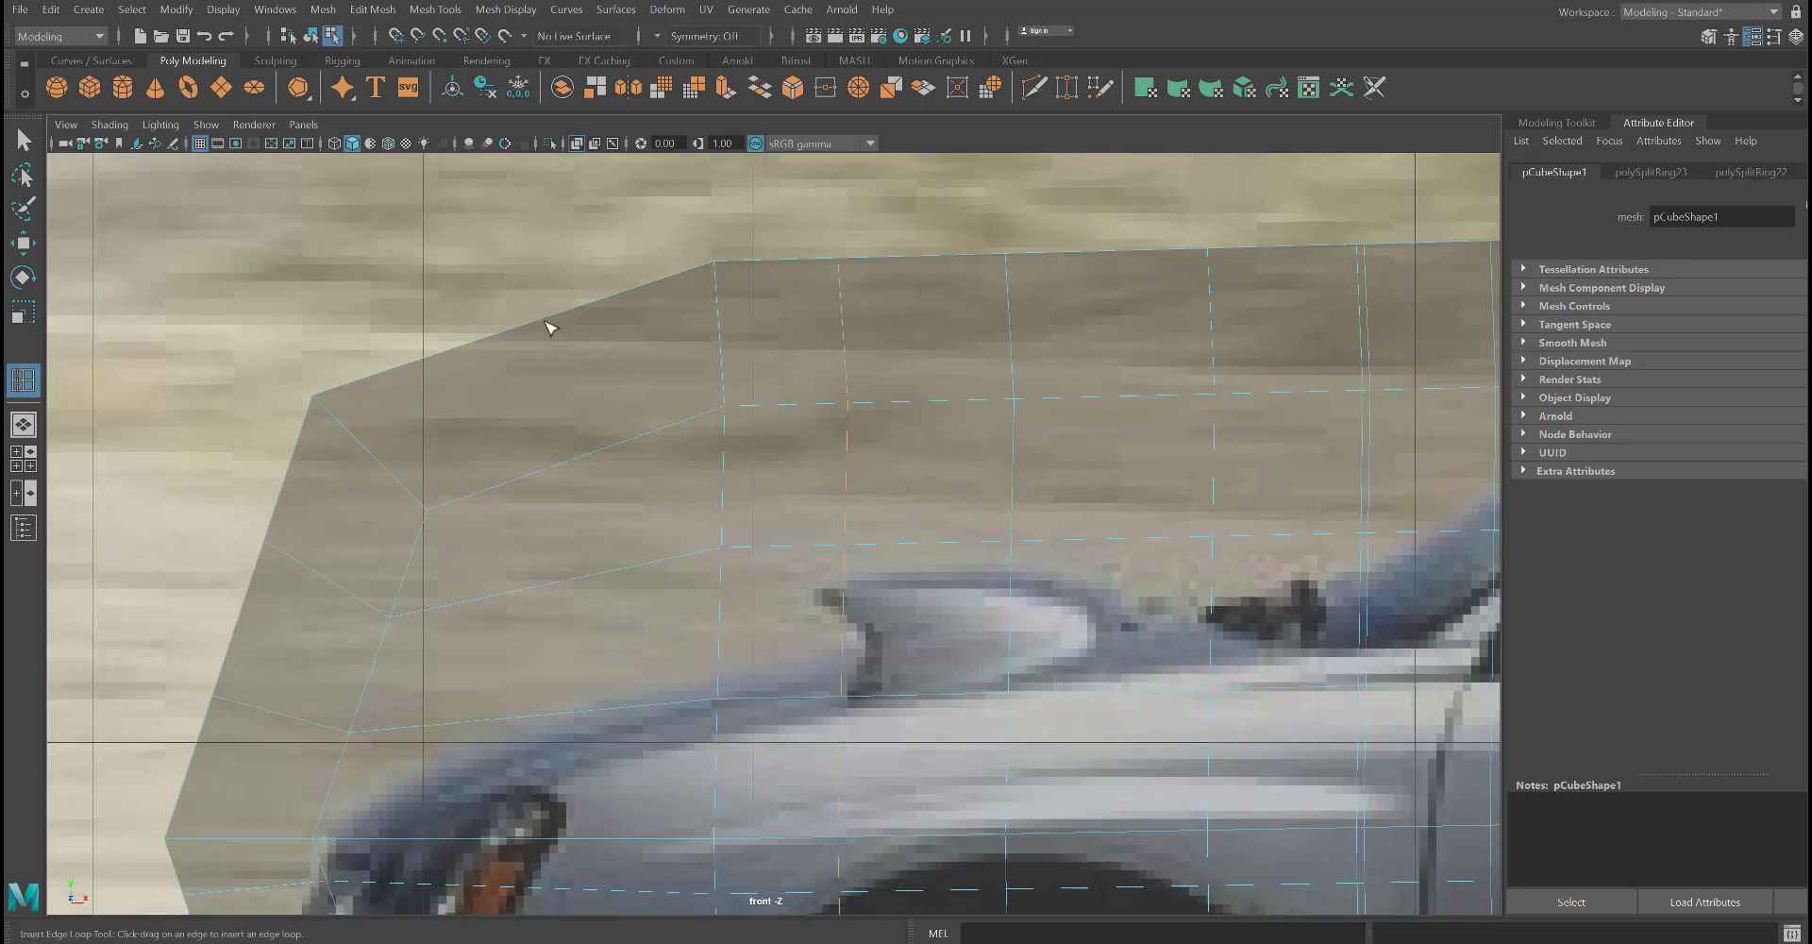
- Insert two vertical edge loops through the nose section ahead of the front wheel arch
click(560, 324)
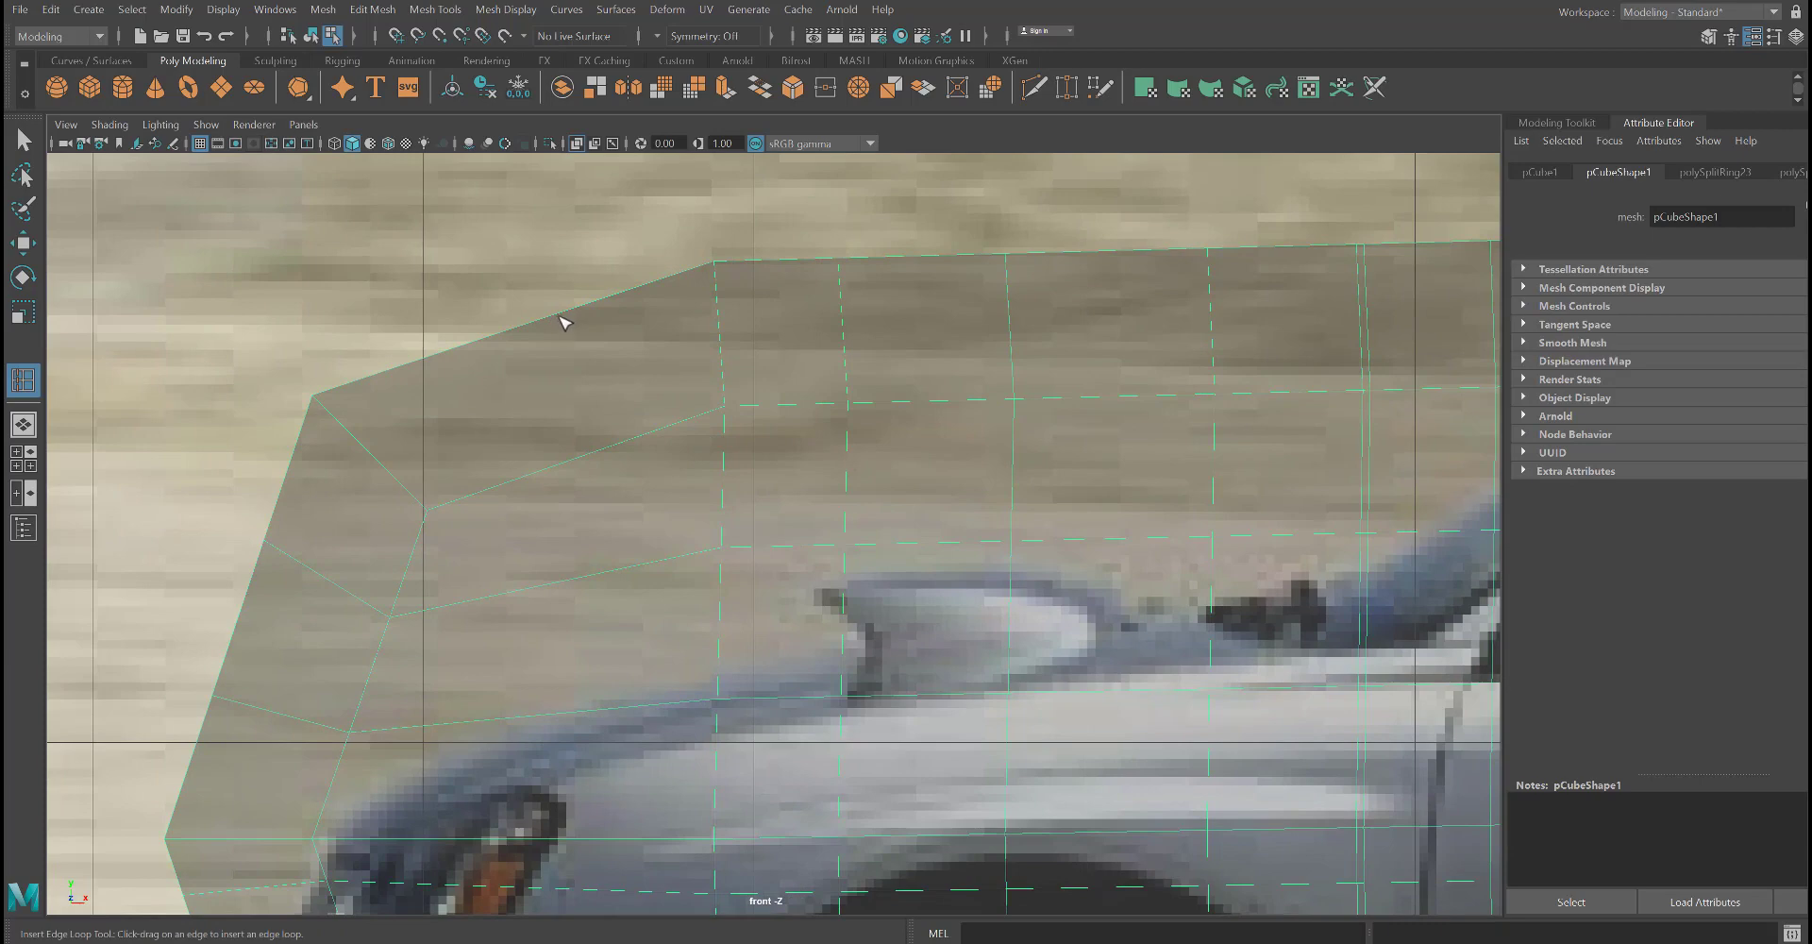
click(571, 317)
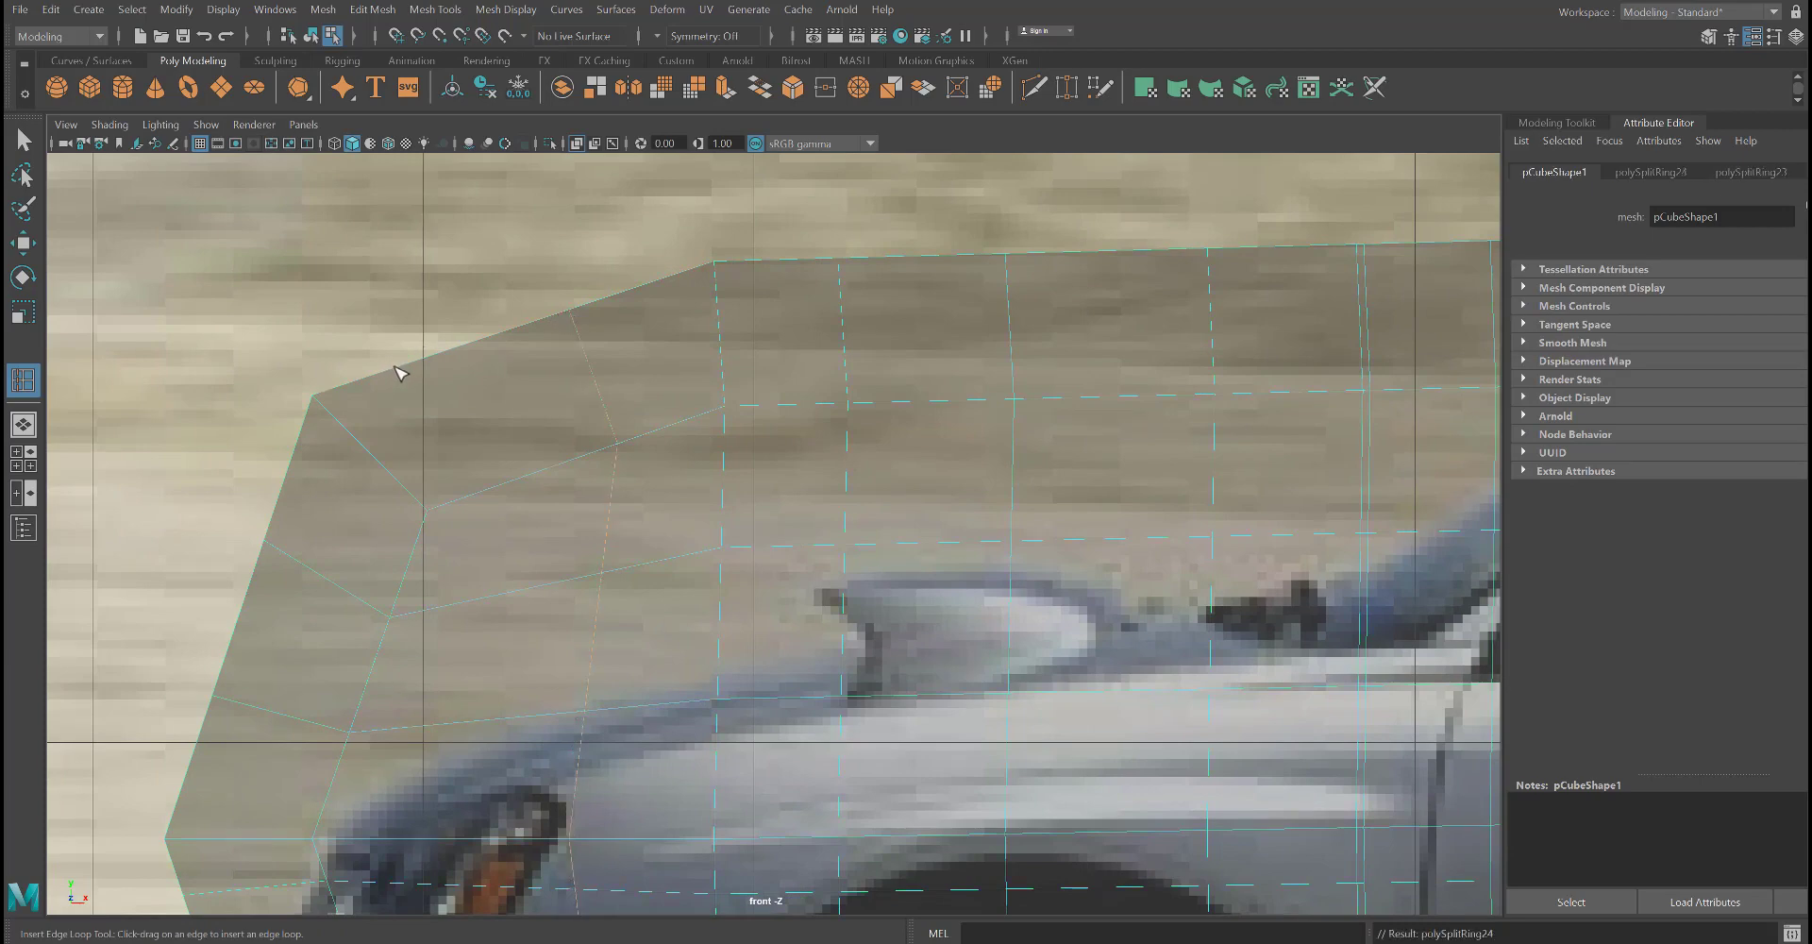
drag(398, 370, 449, 367)
- Switch the mesh to vertex selection and move the front-end vertices around headlight height slightly down
scroll(411, 538, down, 10)
scroll(866, 630, up, 1)
scroll(463, 619, up, 5)
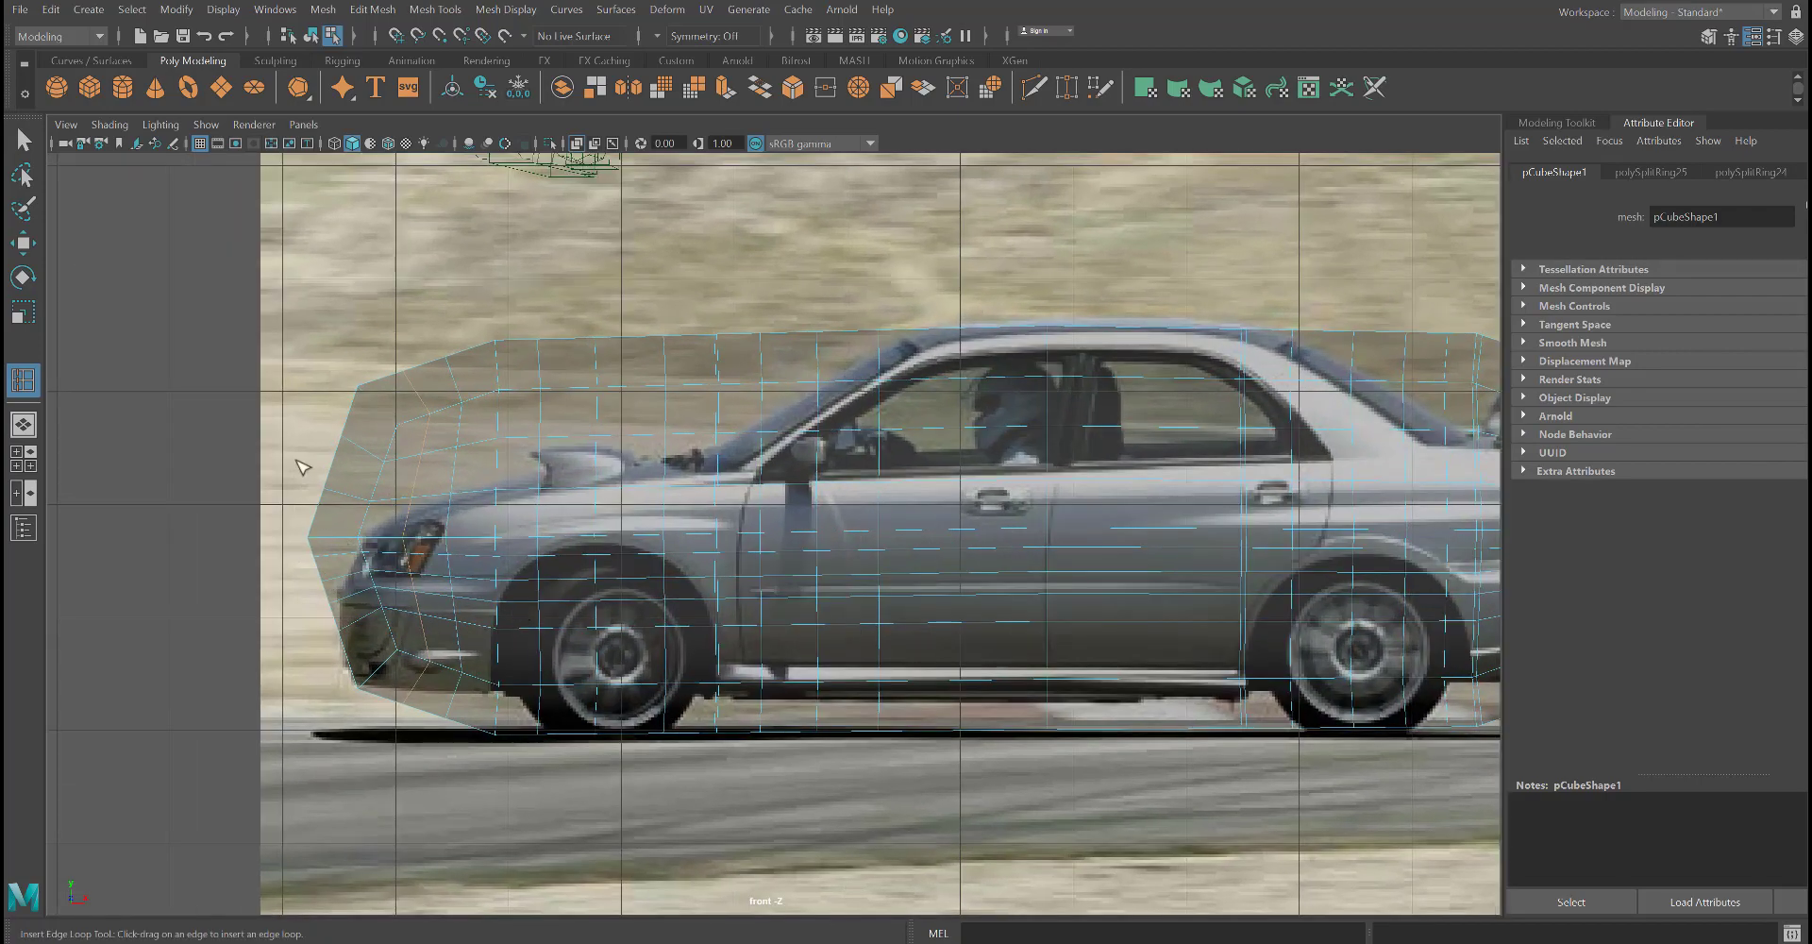
key(q)
right_click(471, 430)
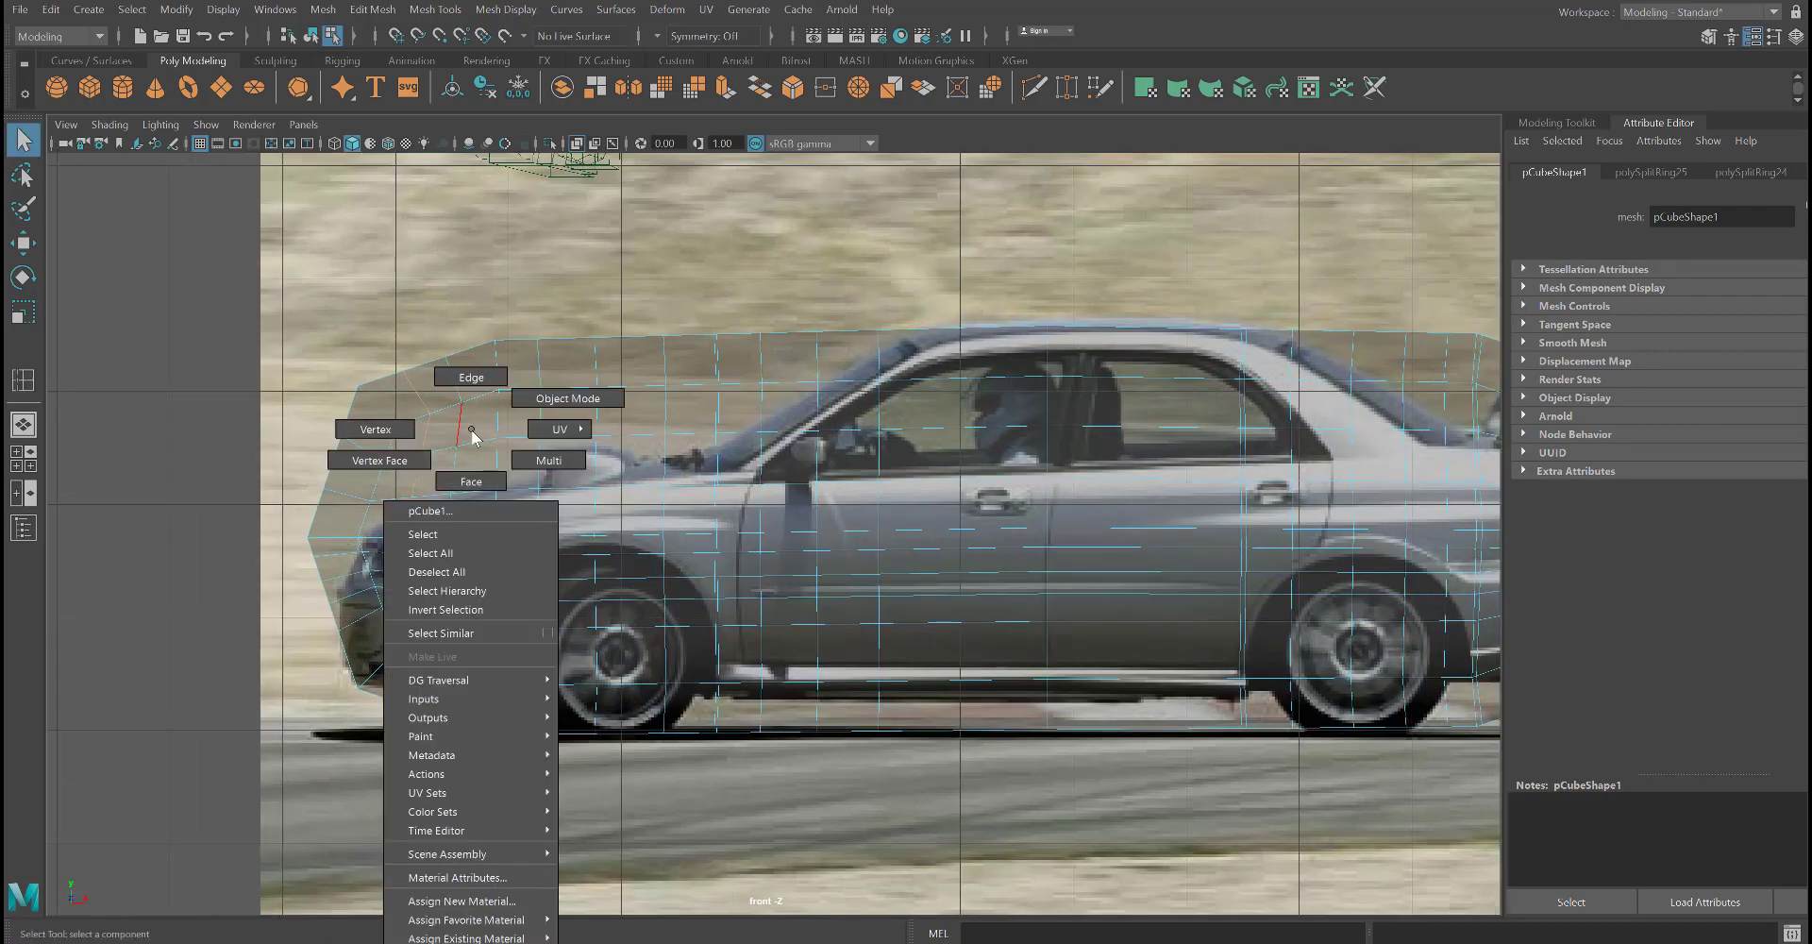
right_drag(471, 430, 378, 429)
scroll(463, 614, up, 5)
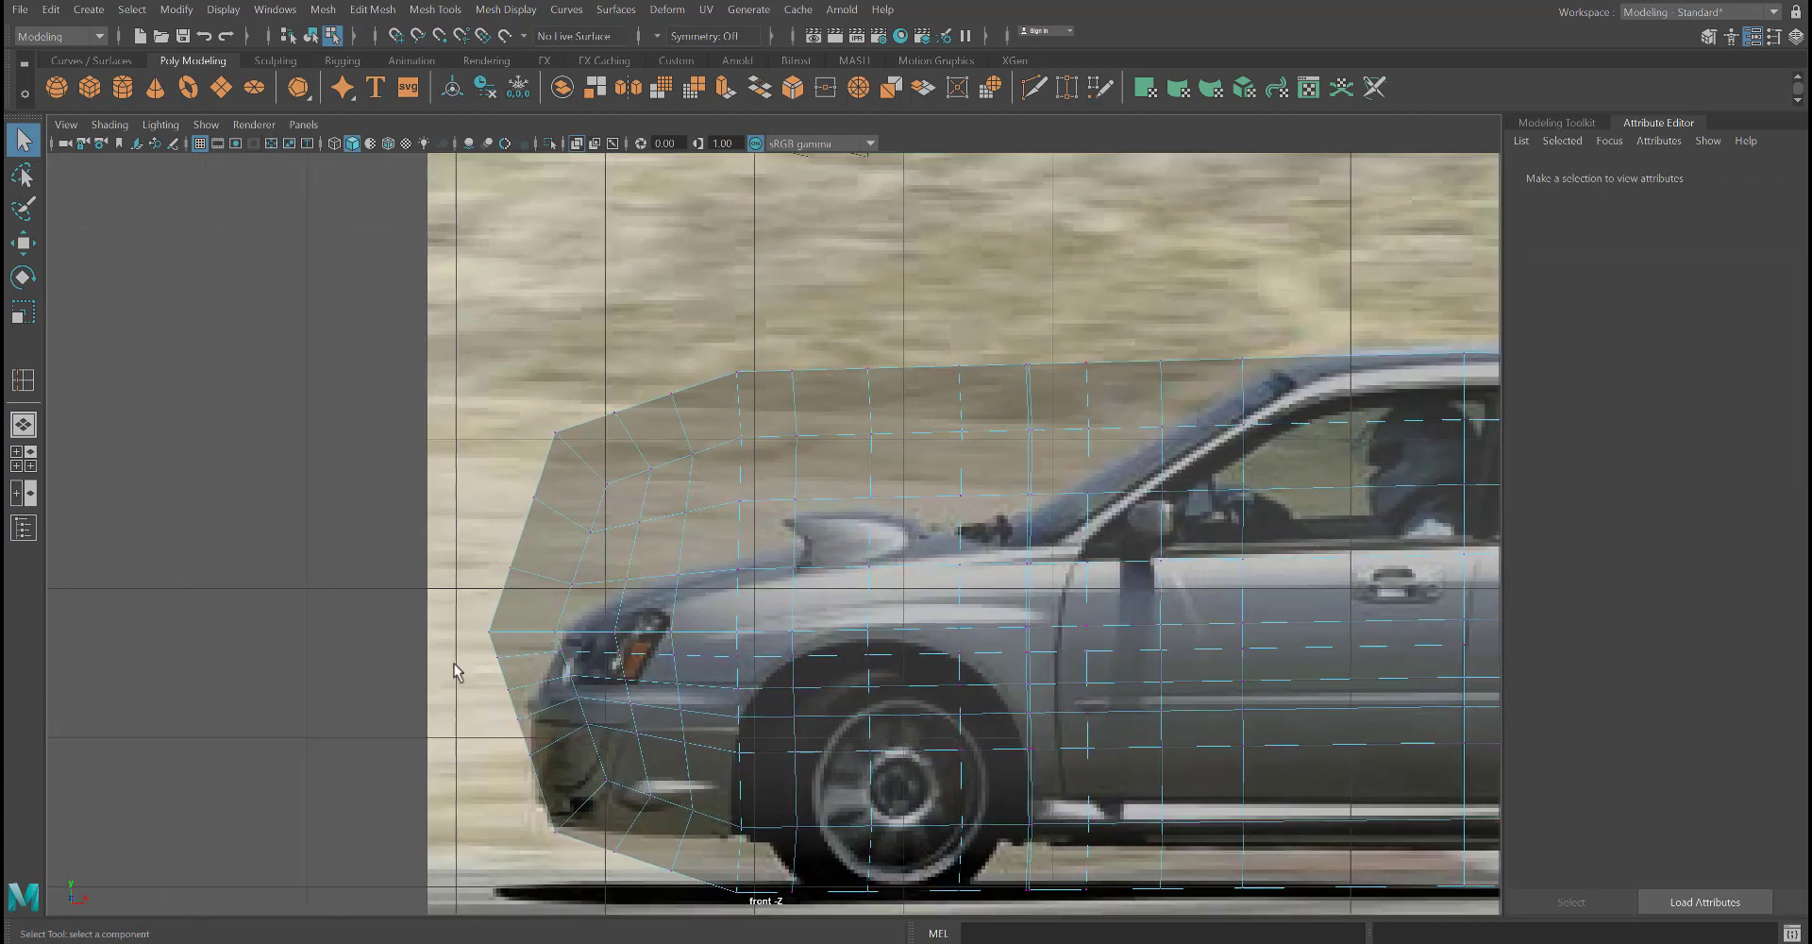
scroll(619, 651, up, 6)
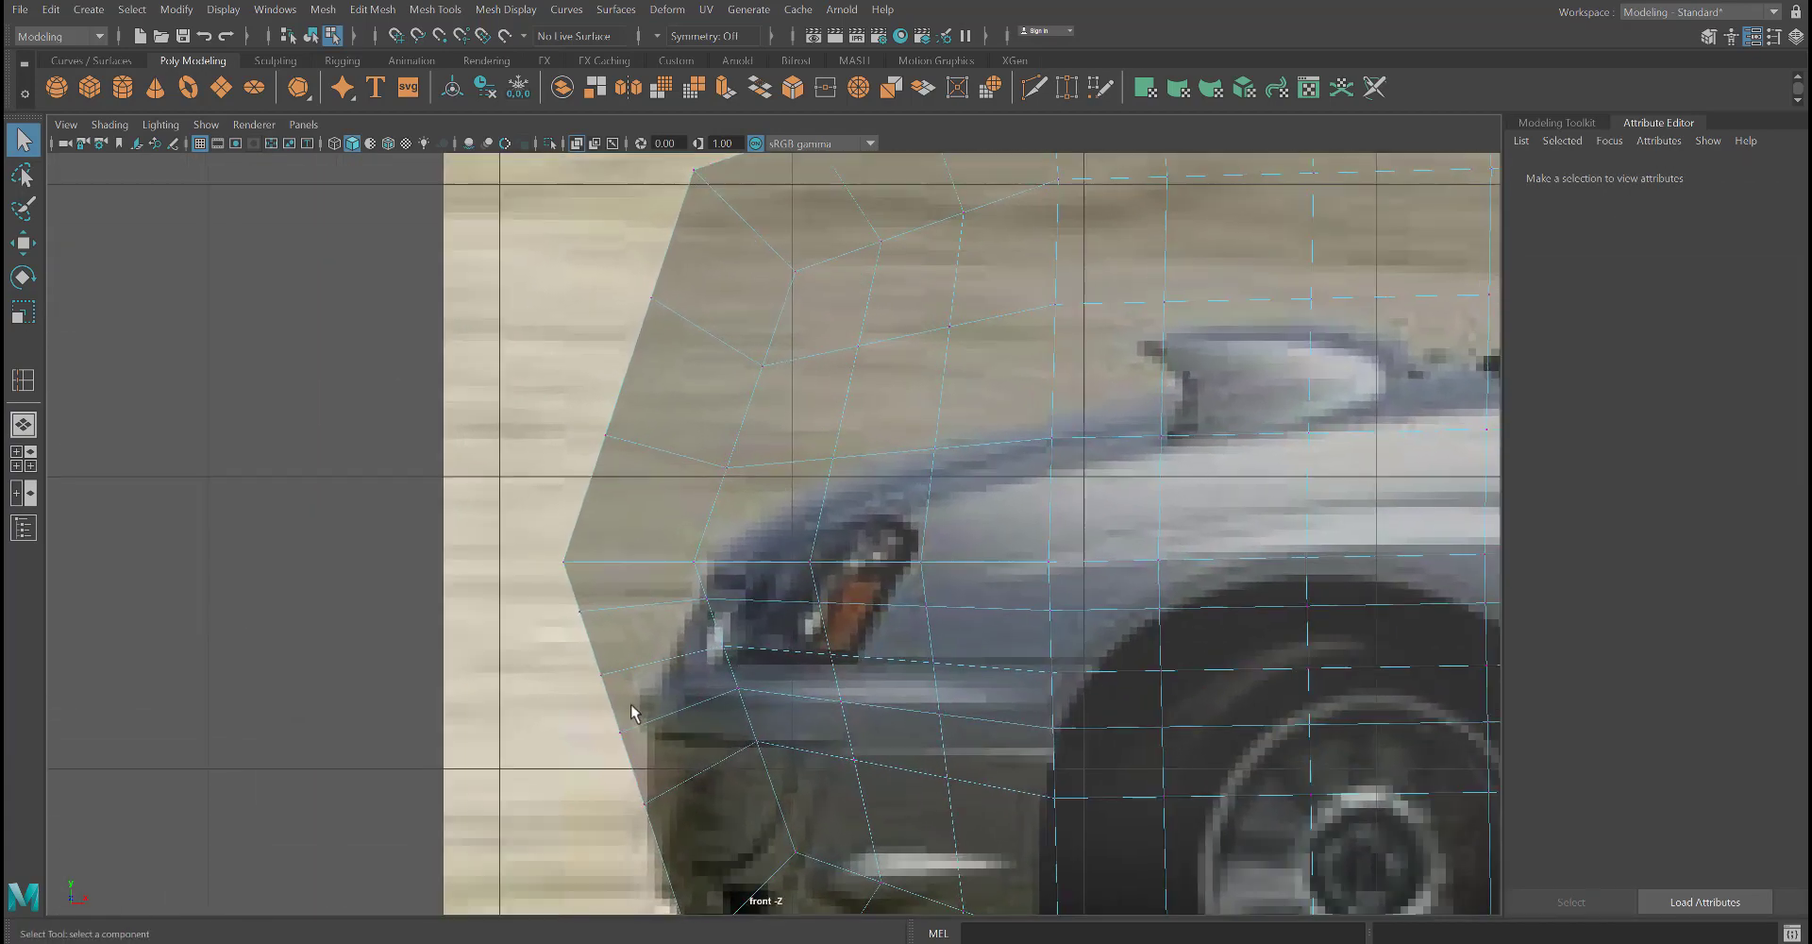
scroll(630, 713, up, 3)
drag(389, 271, 760, 728)
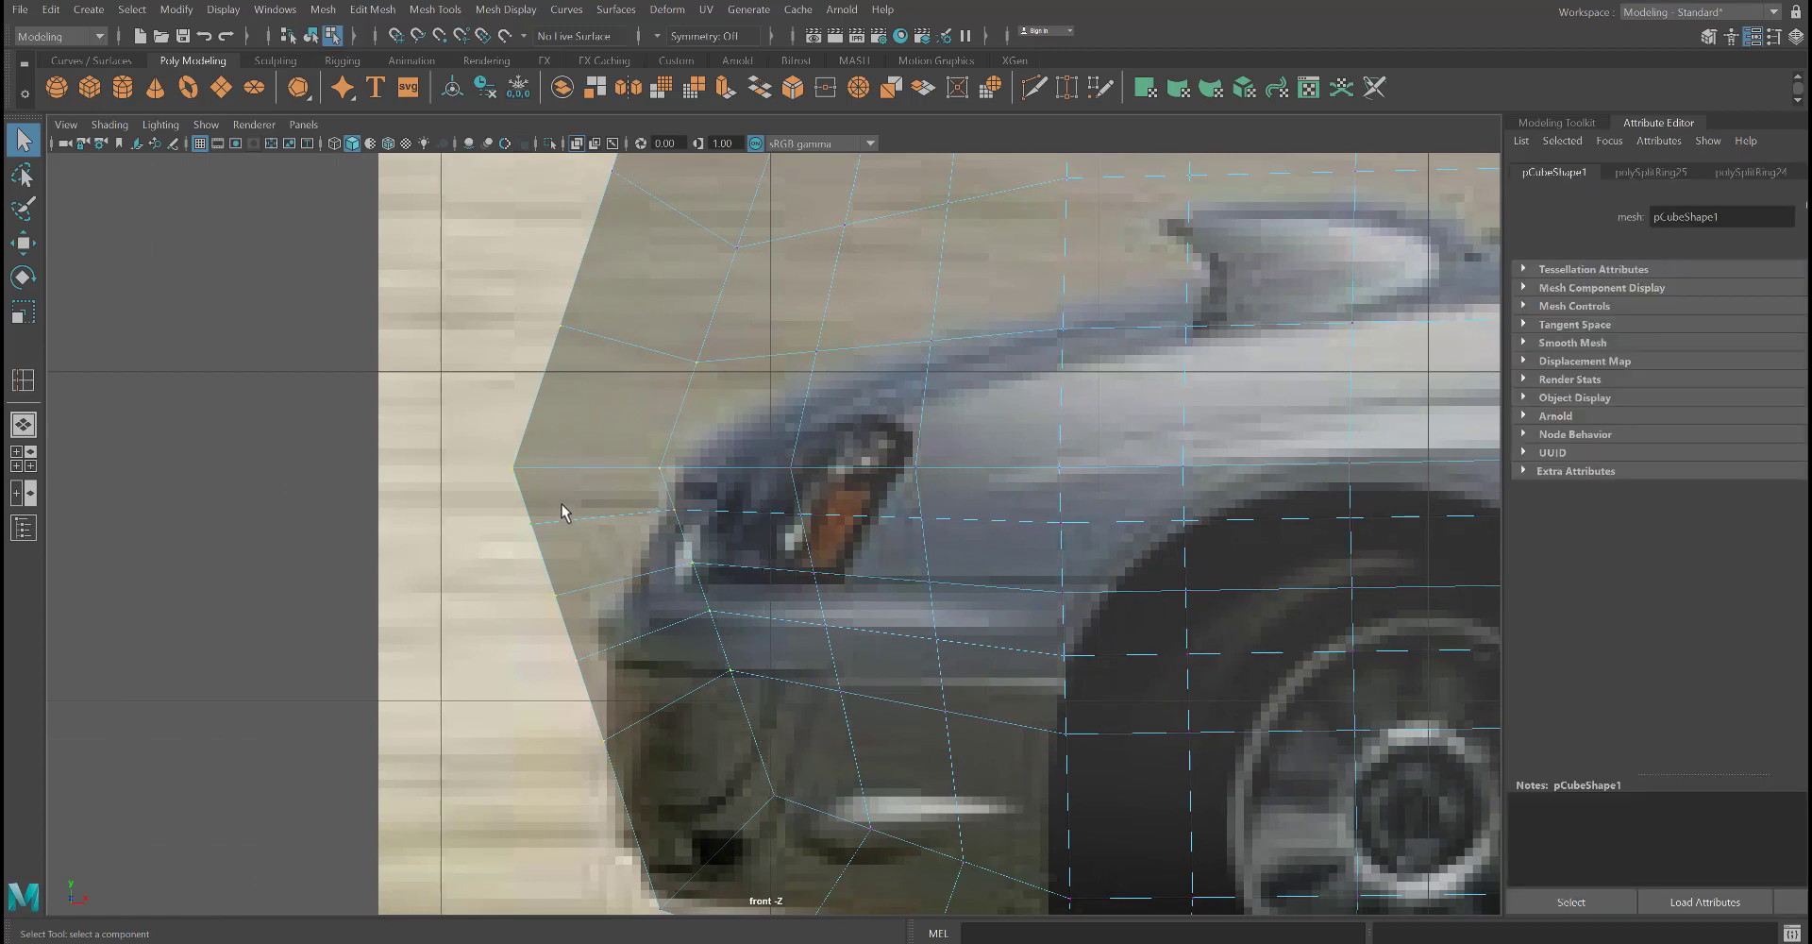
key(w)
drag(623, 538, 625, 587)
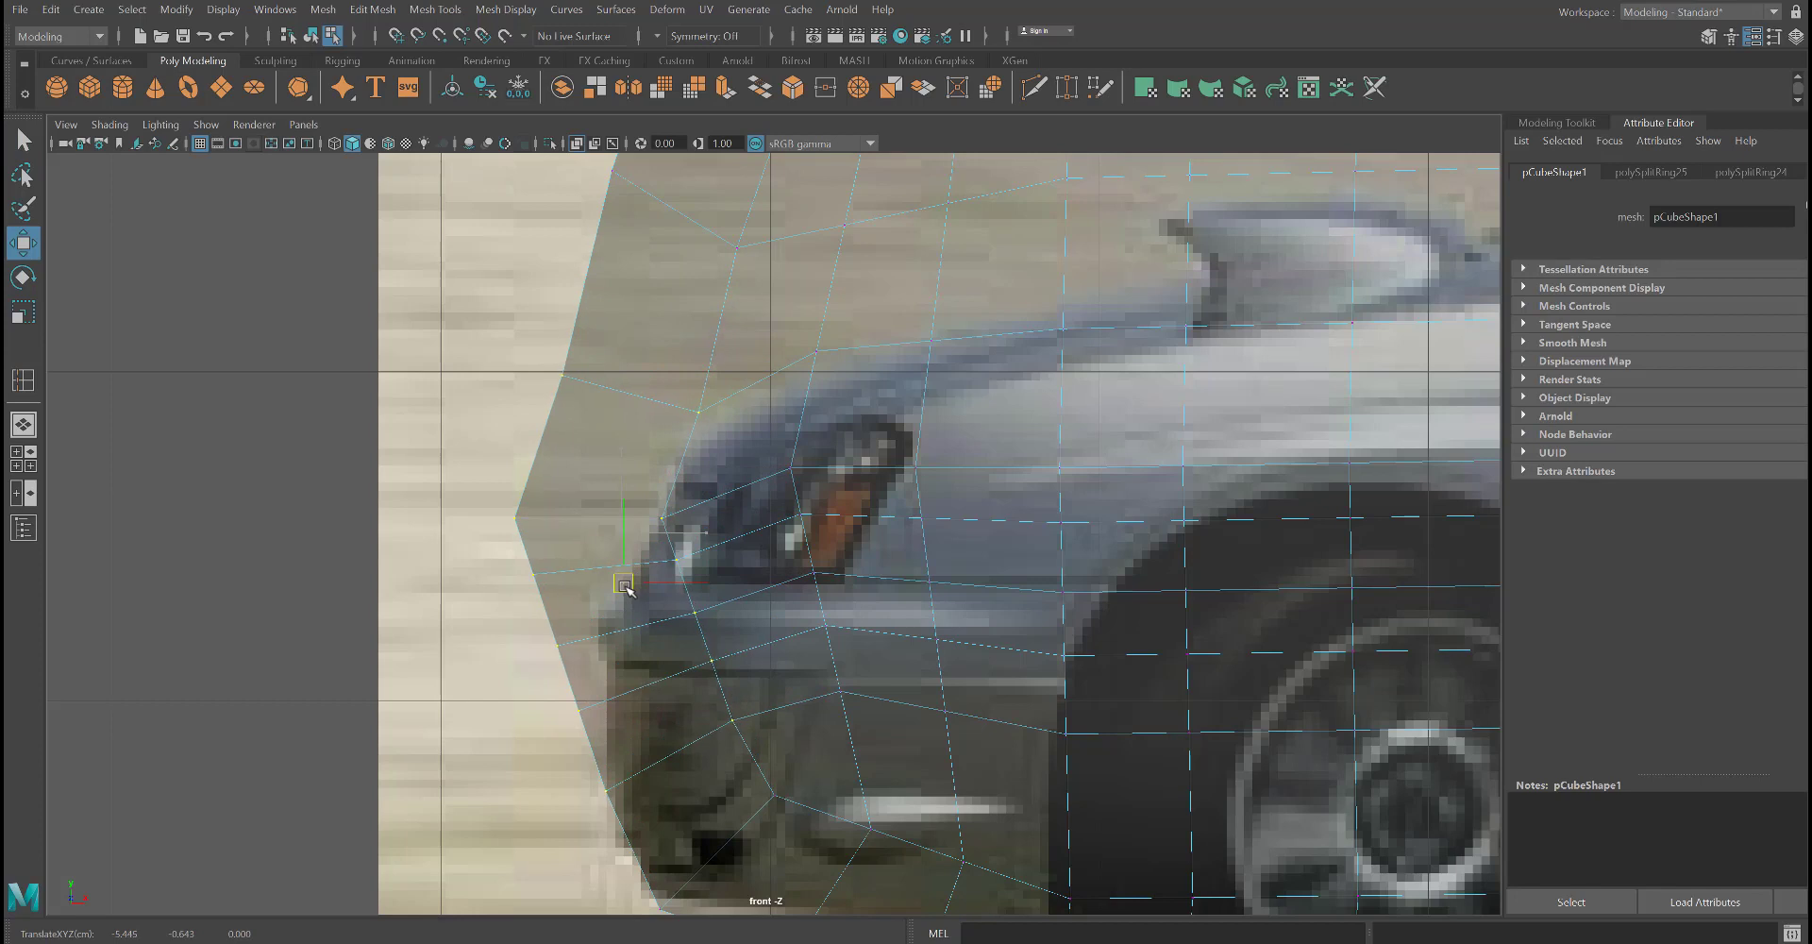
- Move the protruding nose and upper bumper vertices back and slightly up toward the front bumper outline
click(459, 472)
drag(423, 340, 679, 630)
drag(722, 699, 716, 720)
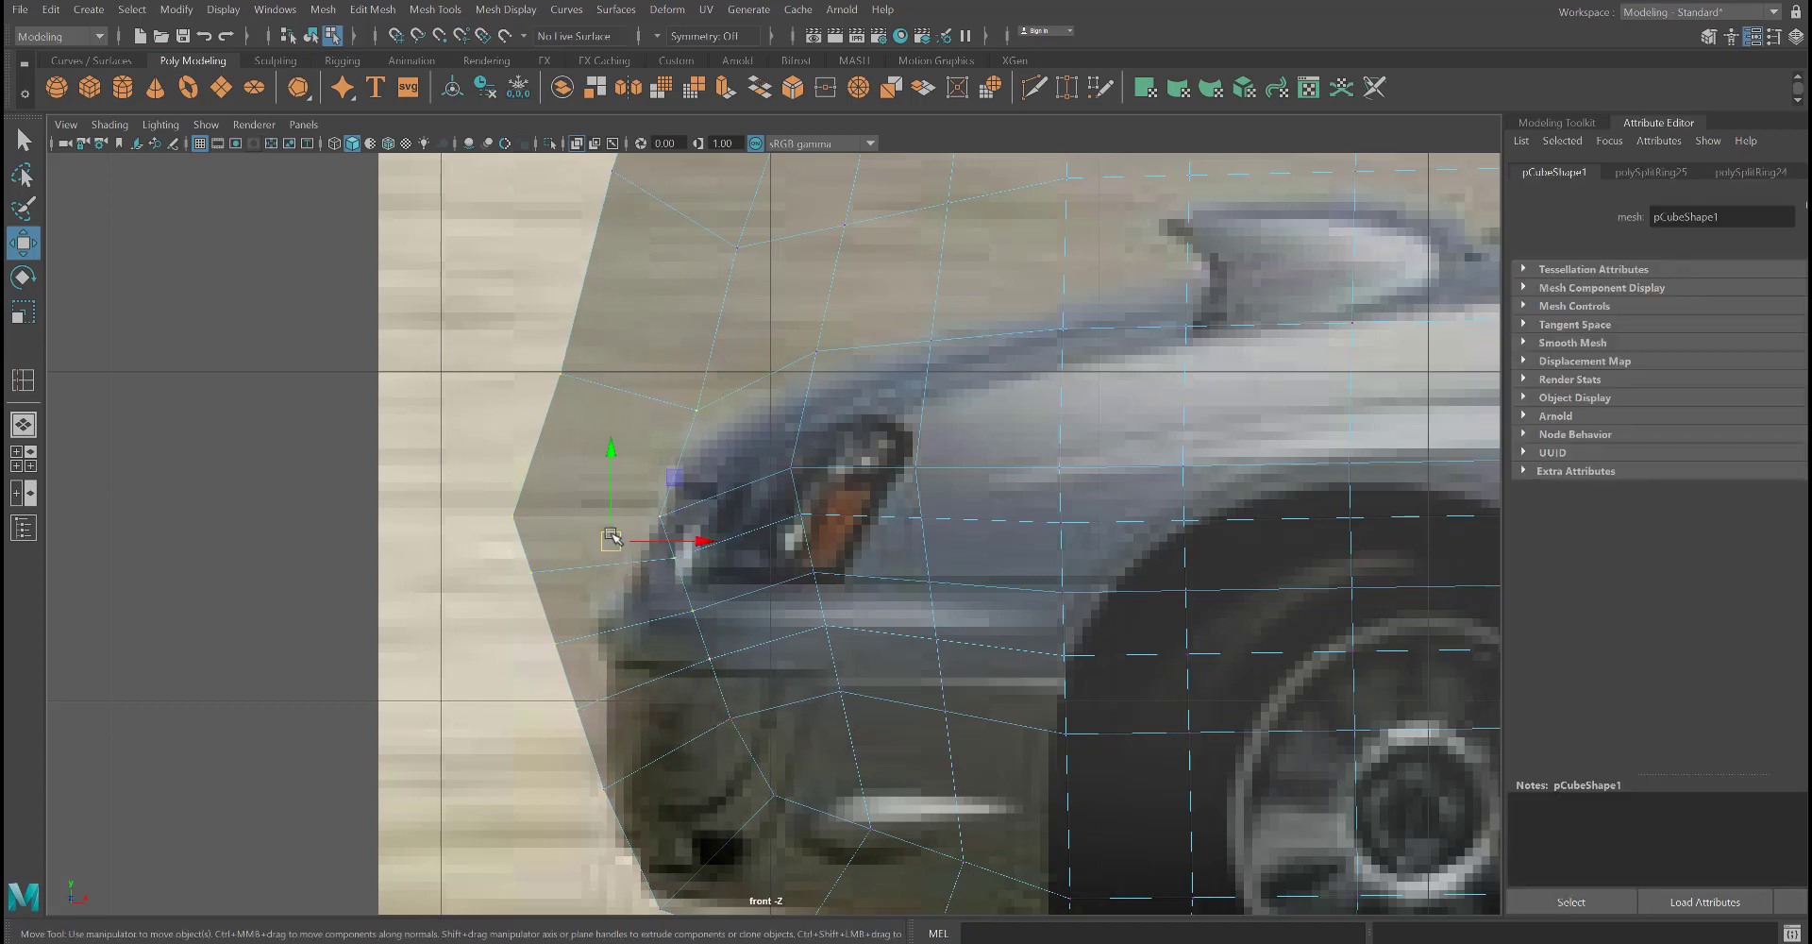
mouse_move(611, 538)
mouse_down()
mouse_move(783, 504)
mouse_move(635, 522)
mouse_up()
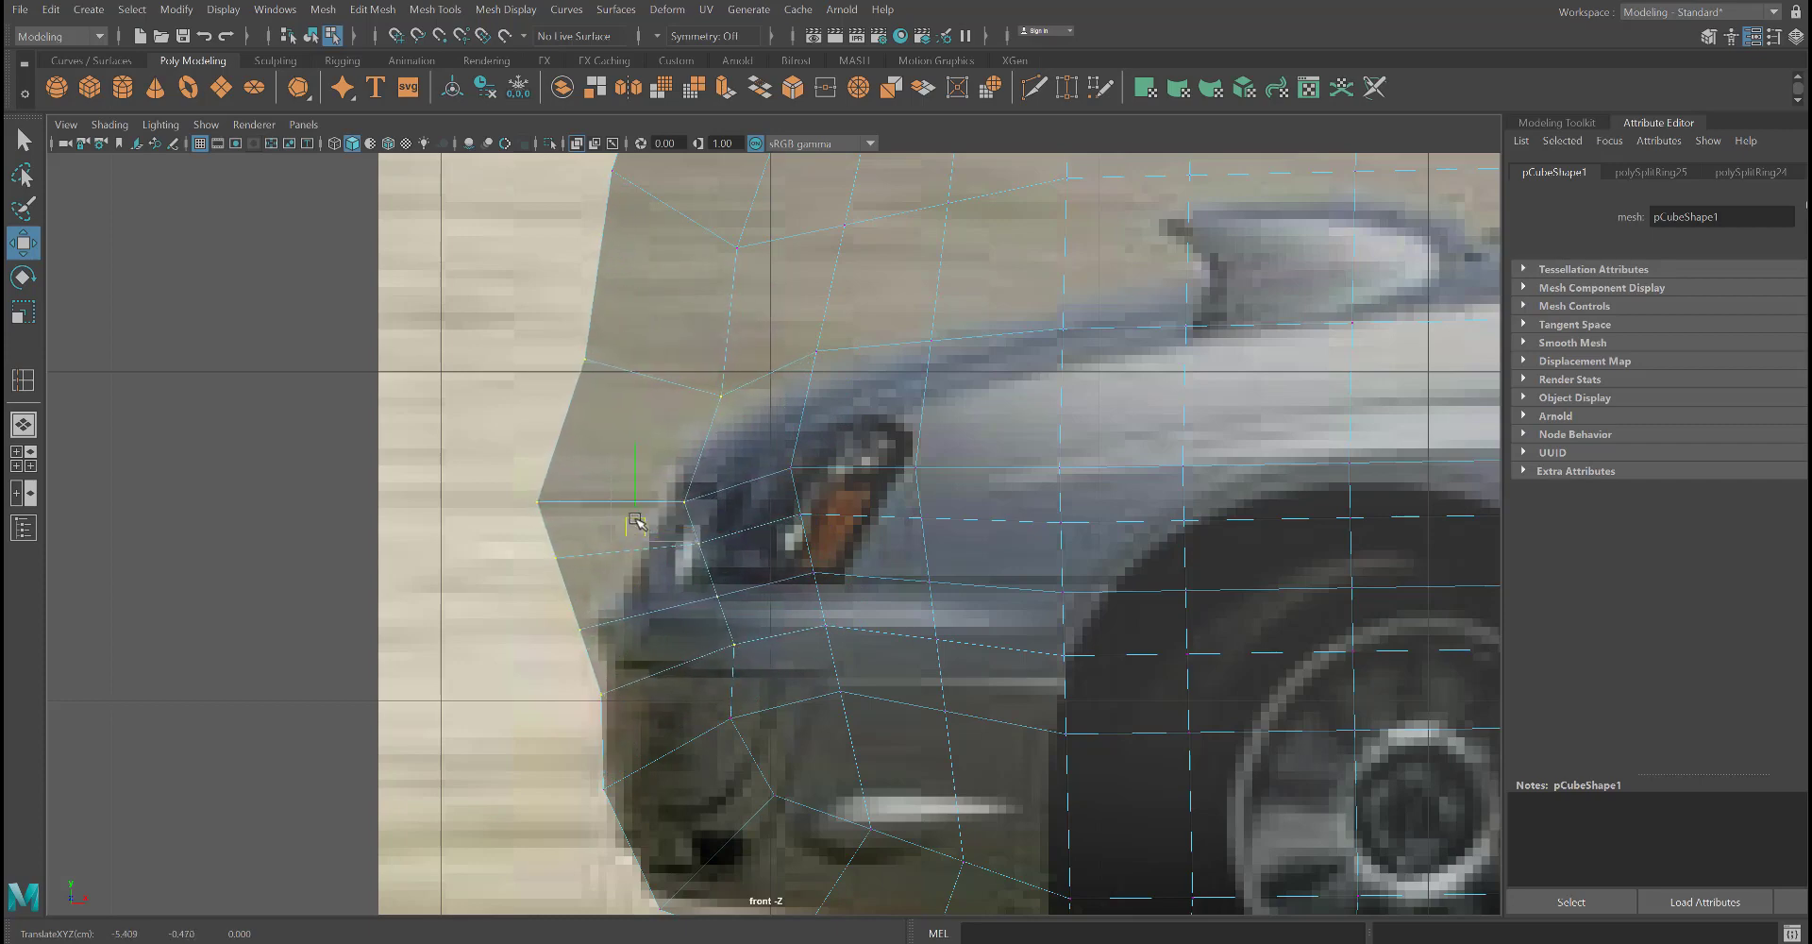
click(451, 428)
- Pull the outermost nose vertices in front of the headlight back toward the car in two small moves
scroll(587, 562, down, 7)
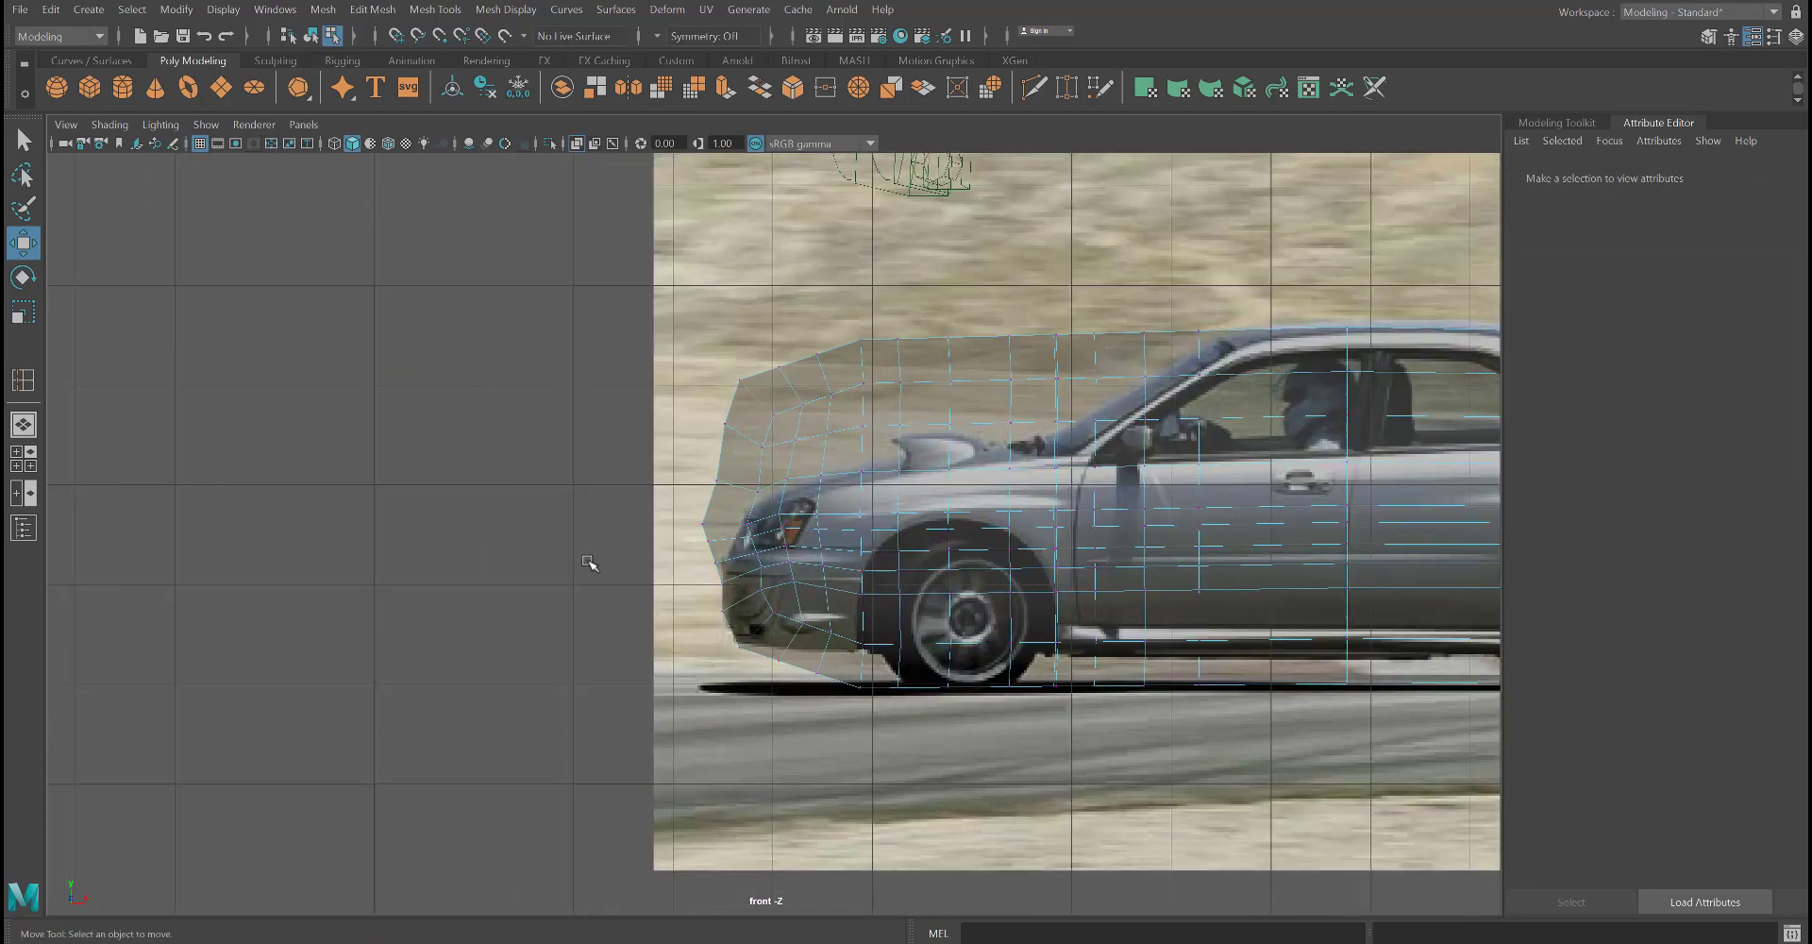
scroll(630, 575, up, 2)
scroll(629, 574, up, 6)
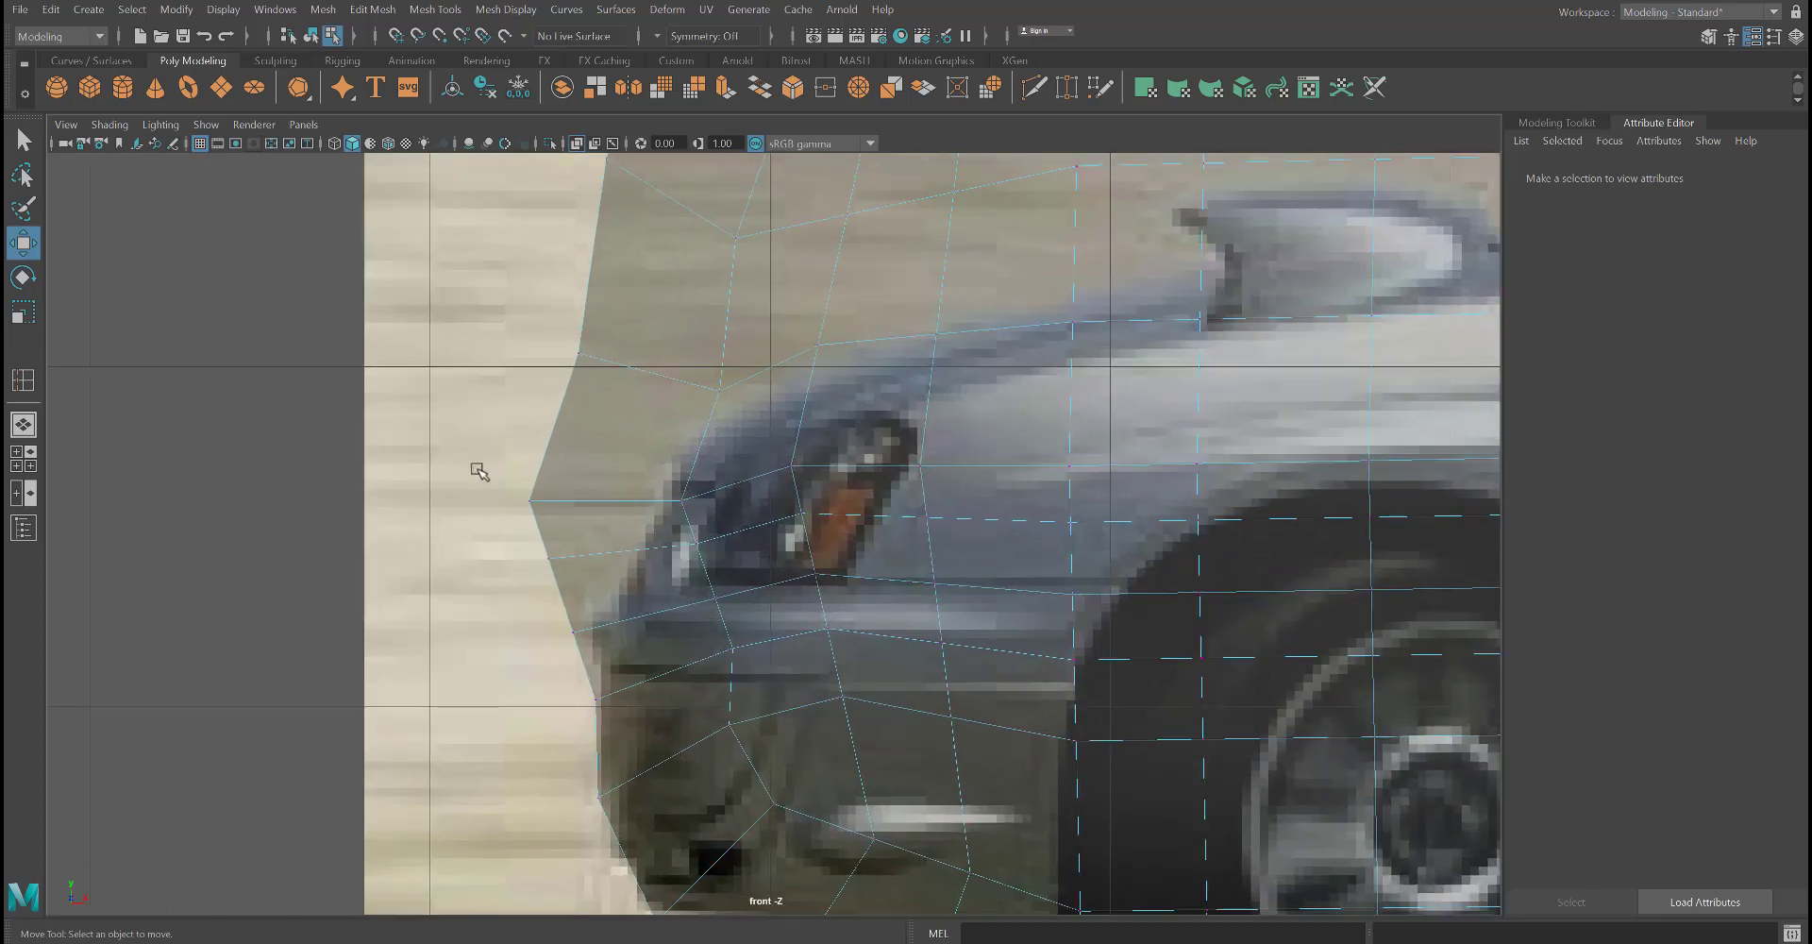
drag(454, 452, 726, 644)
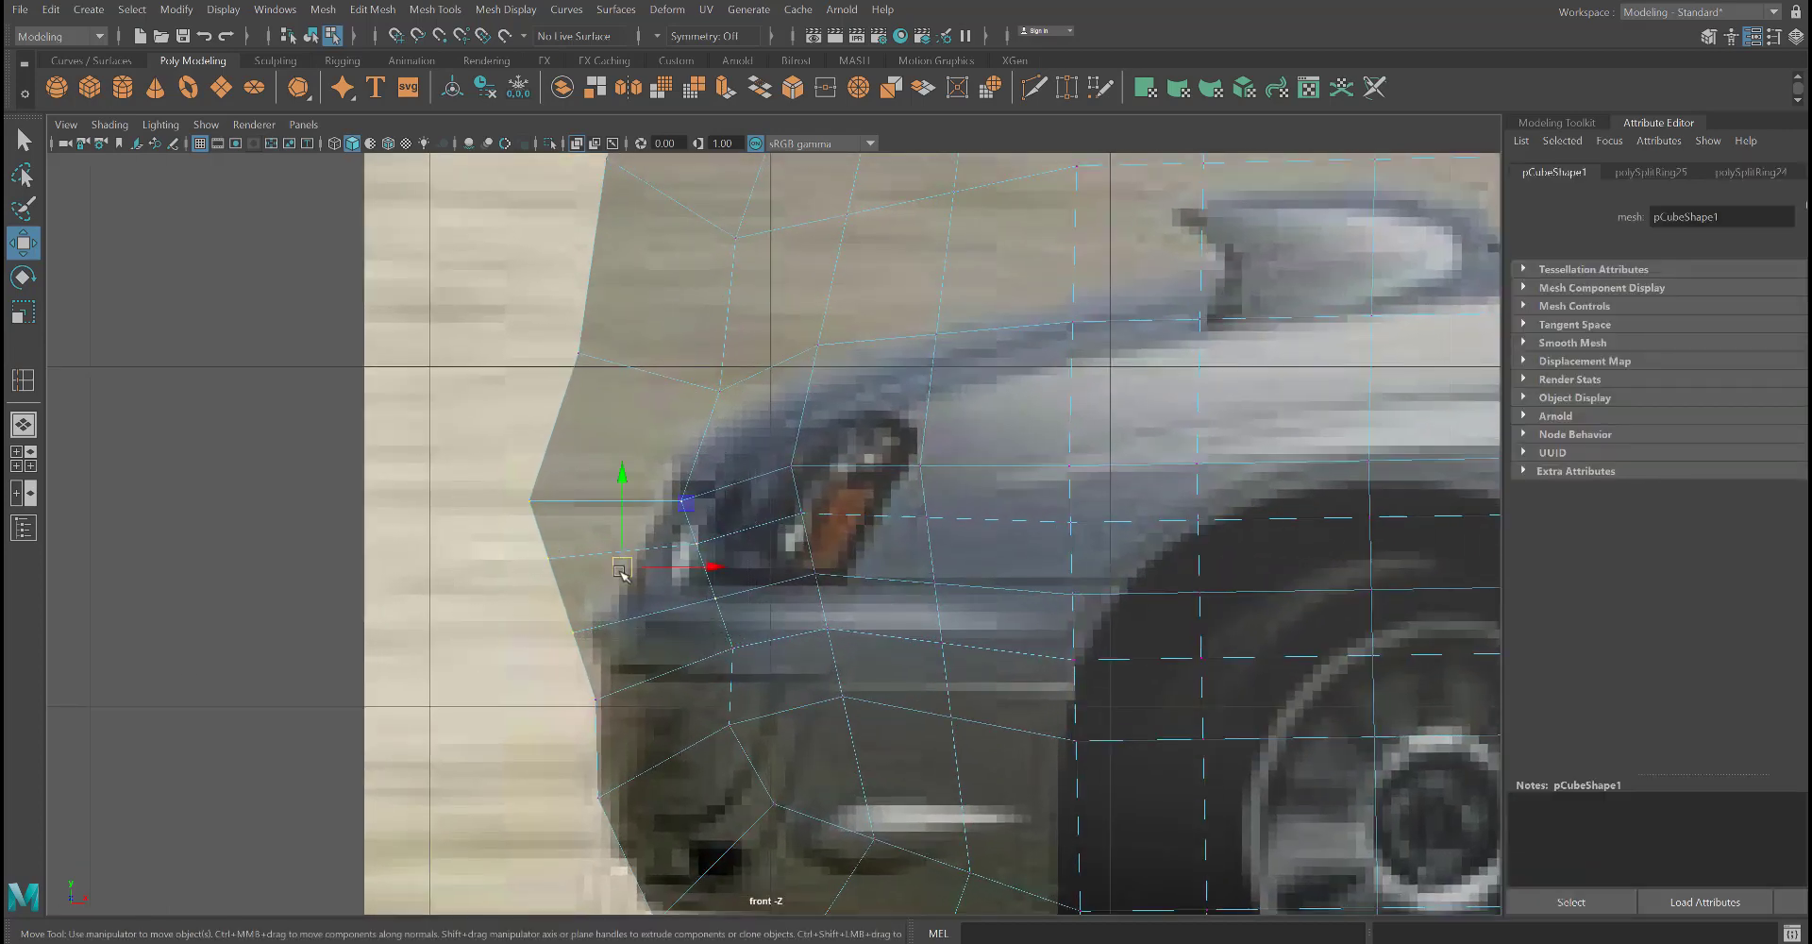
drag(622, 570, 639, 567)
click(520, 466)
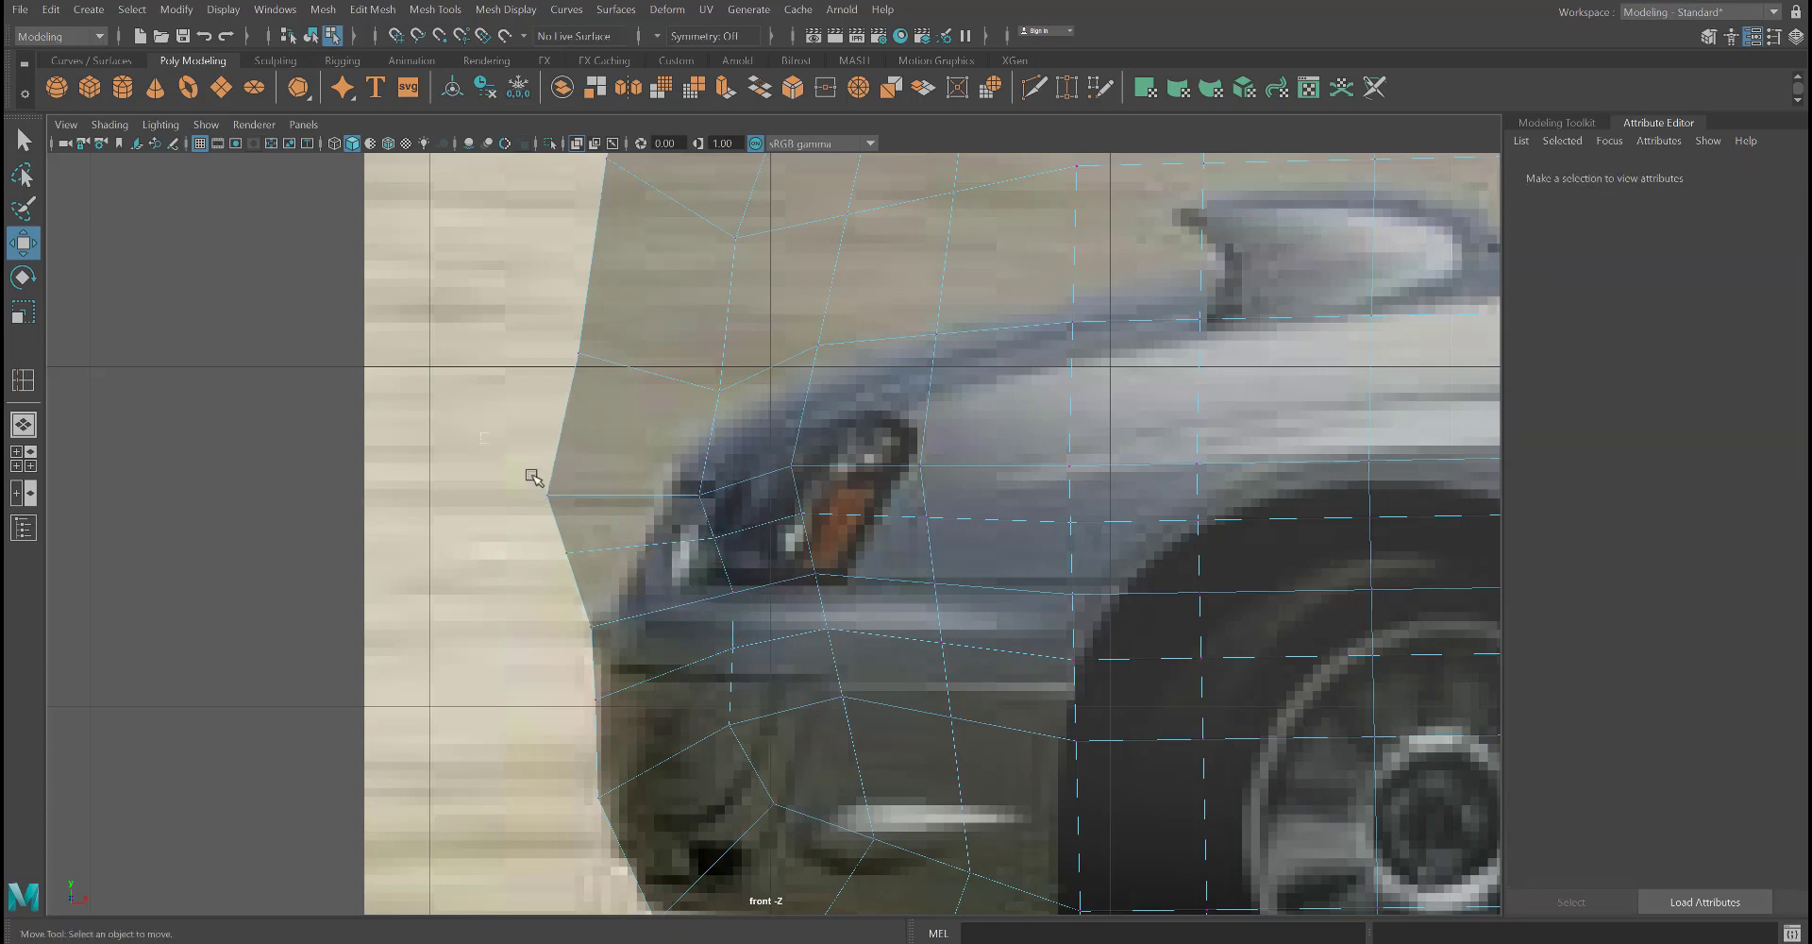
drag(531, 474, 744, 568)
drag(628, 523, 655, 514)
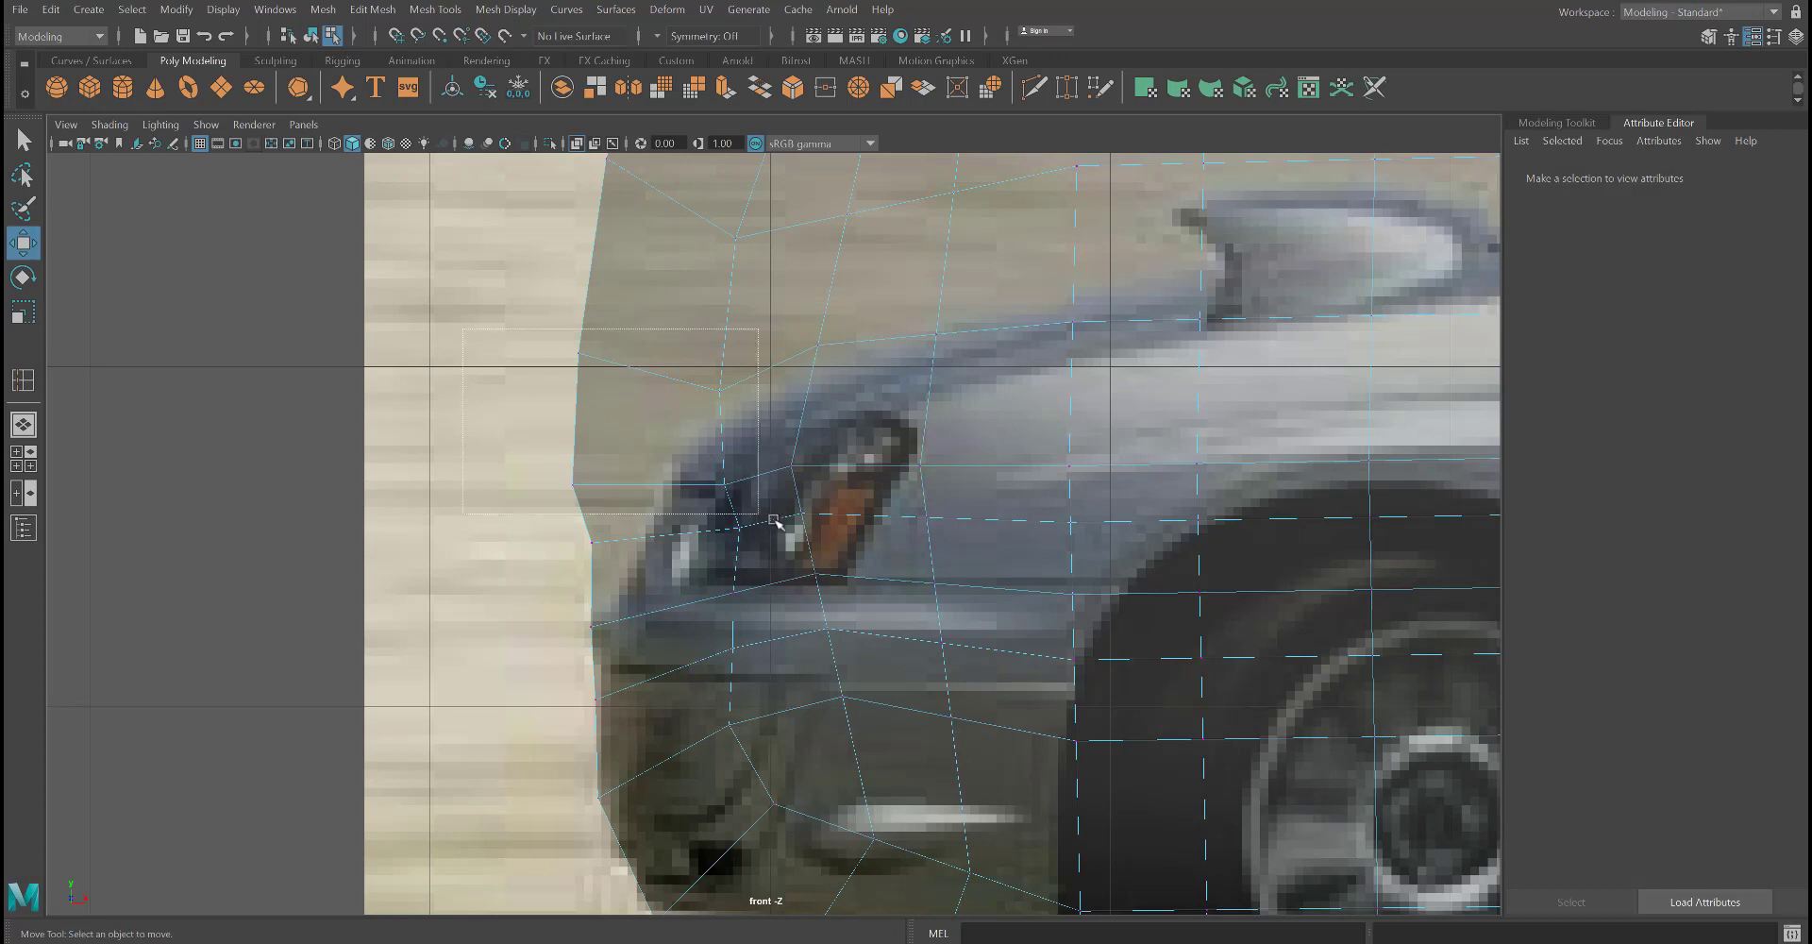
- Move the vertices between the headlight and the hood's front edge back toward the car's front outline
click(690, 446)
drag(690, 446, 735, 435)
drag(546, 634, 601, 620)
click(530, 445)
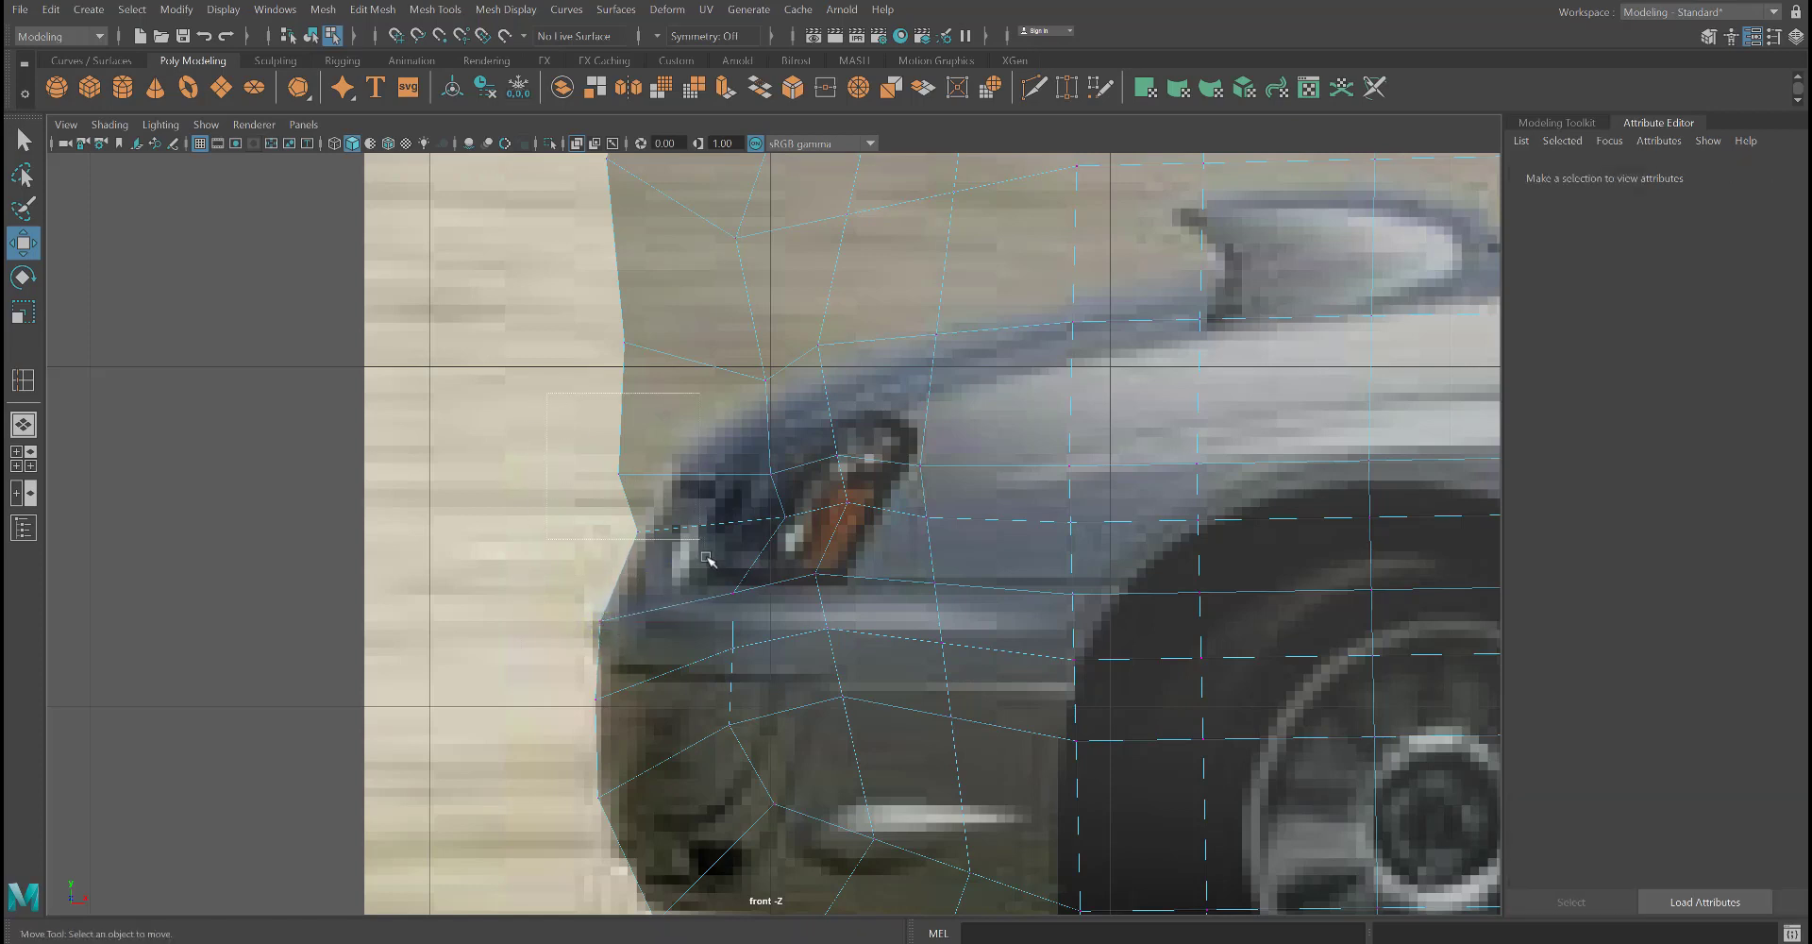
drag(707, 559, 708, 561)
- Move the vertices above the headlight further back to follow the front slope of the hood
click(519, 377)
drag(492, 310, 744, 473)
drag(862, 497, 868, 498)
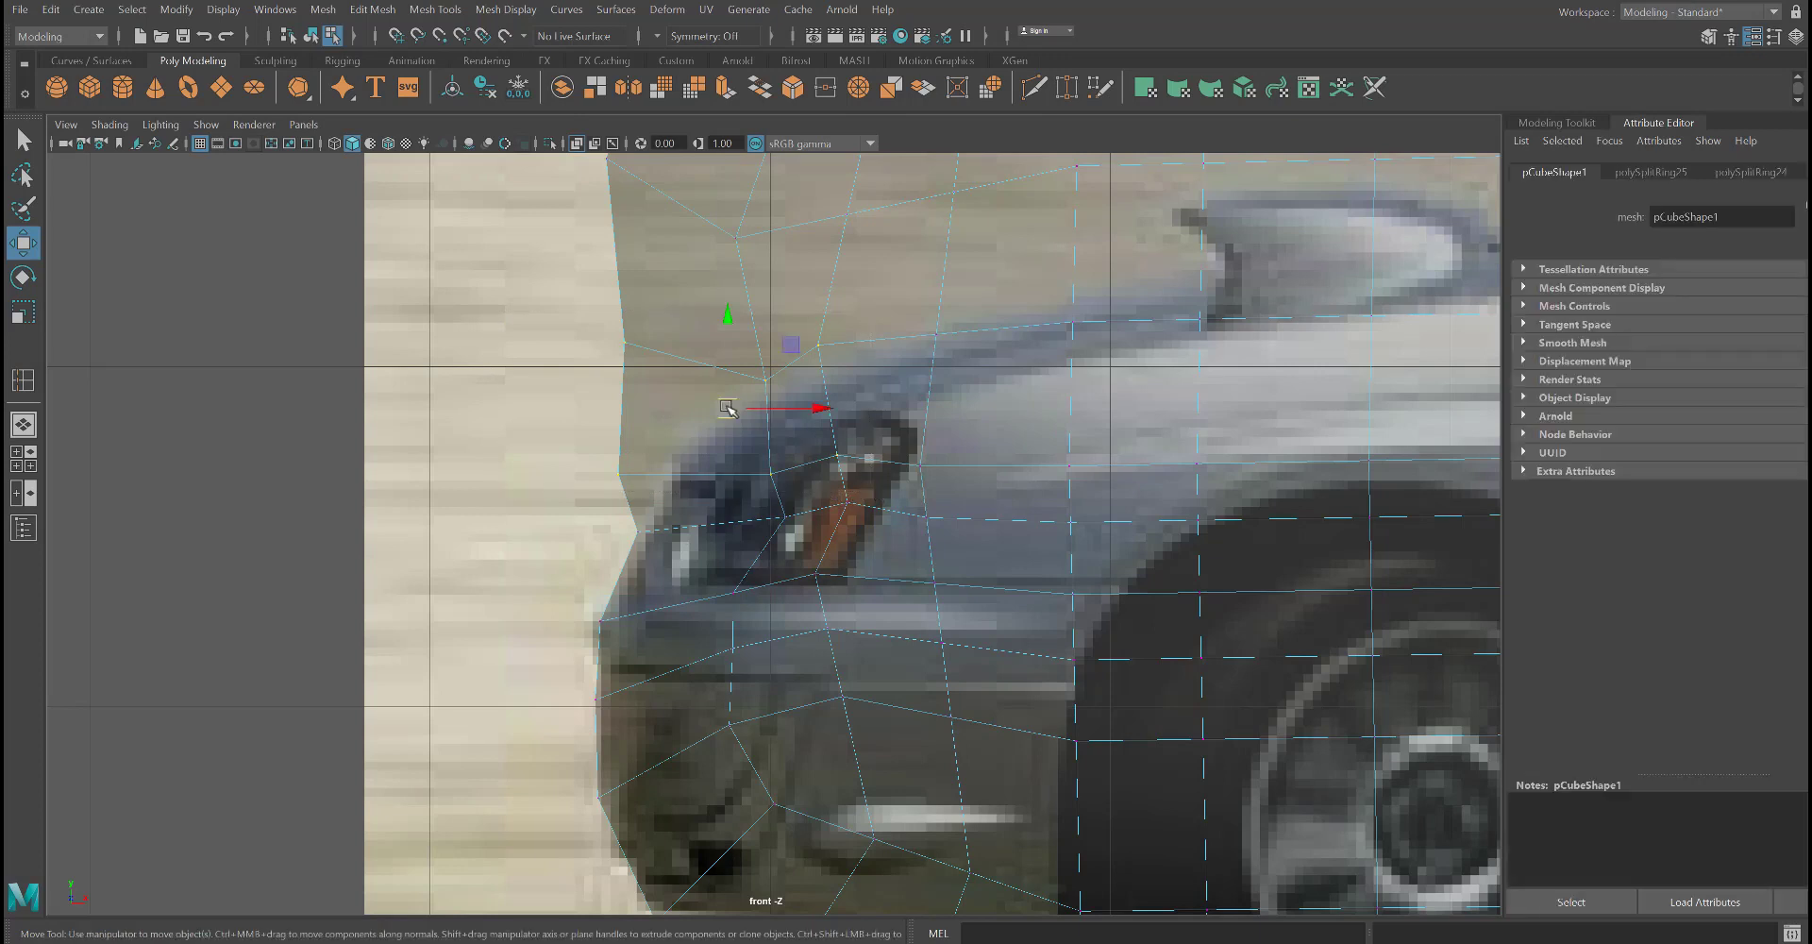
drag(731, 412, 773, 406)
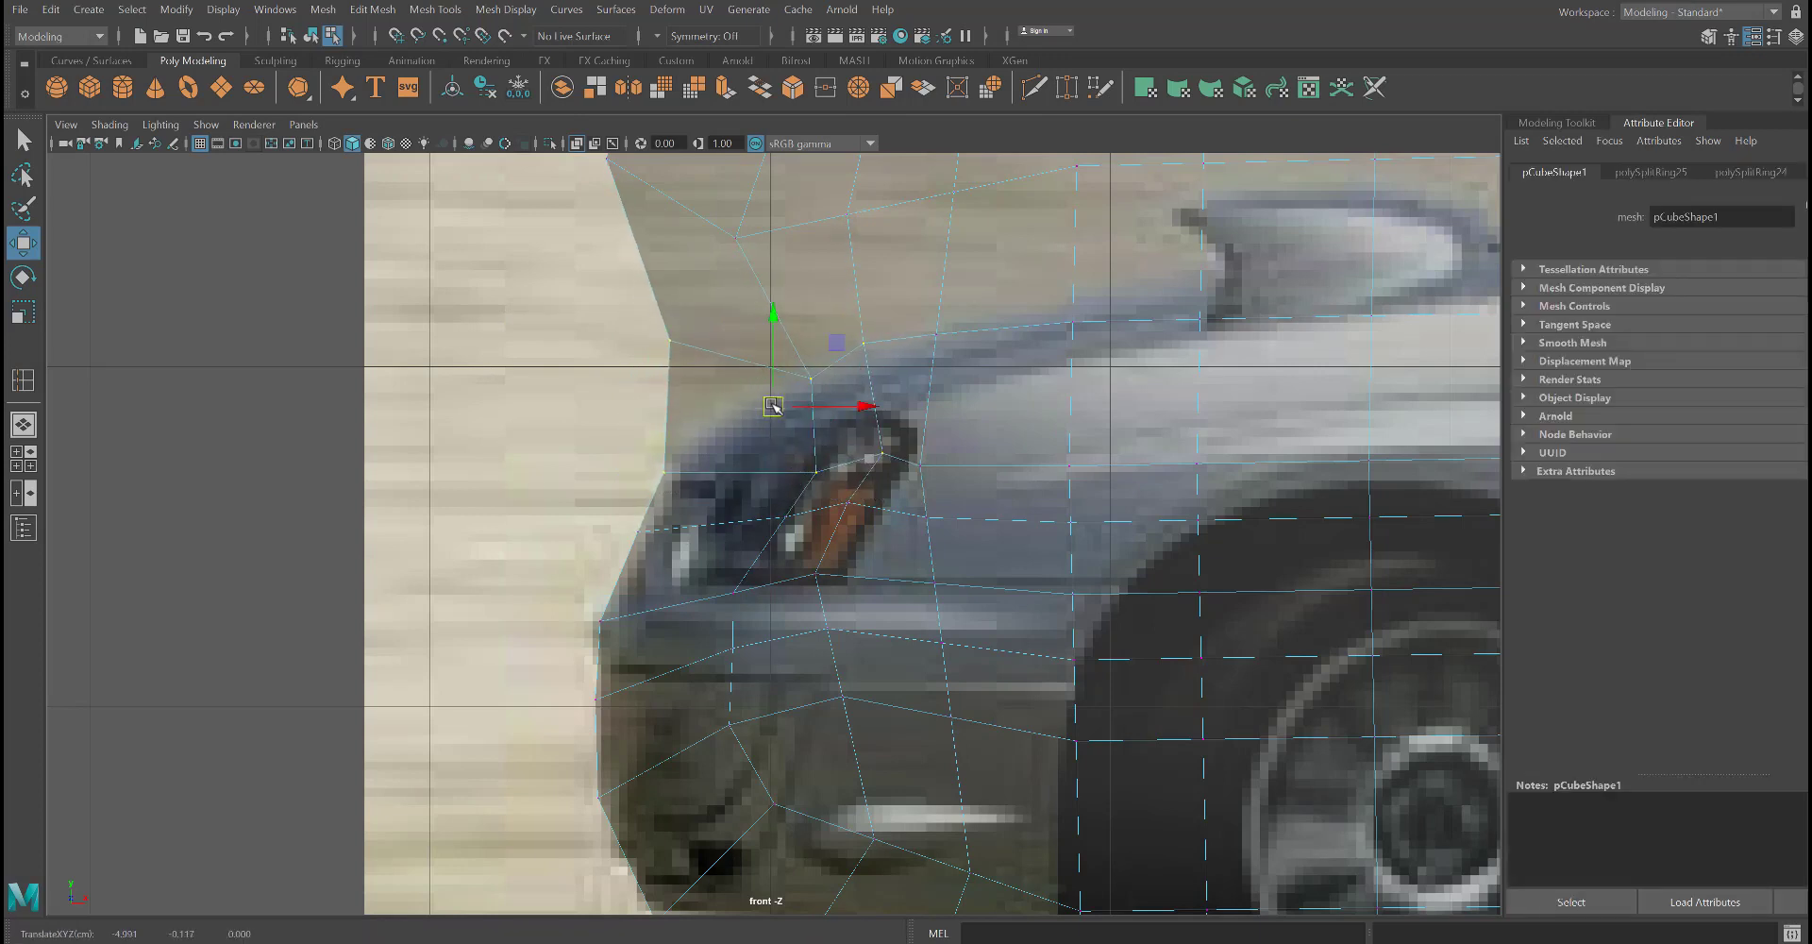
key(space)
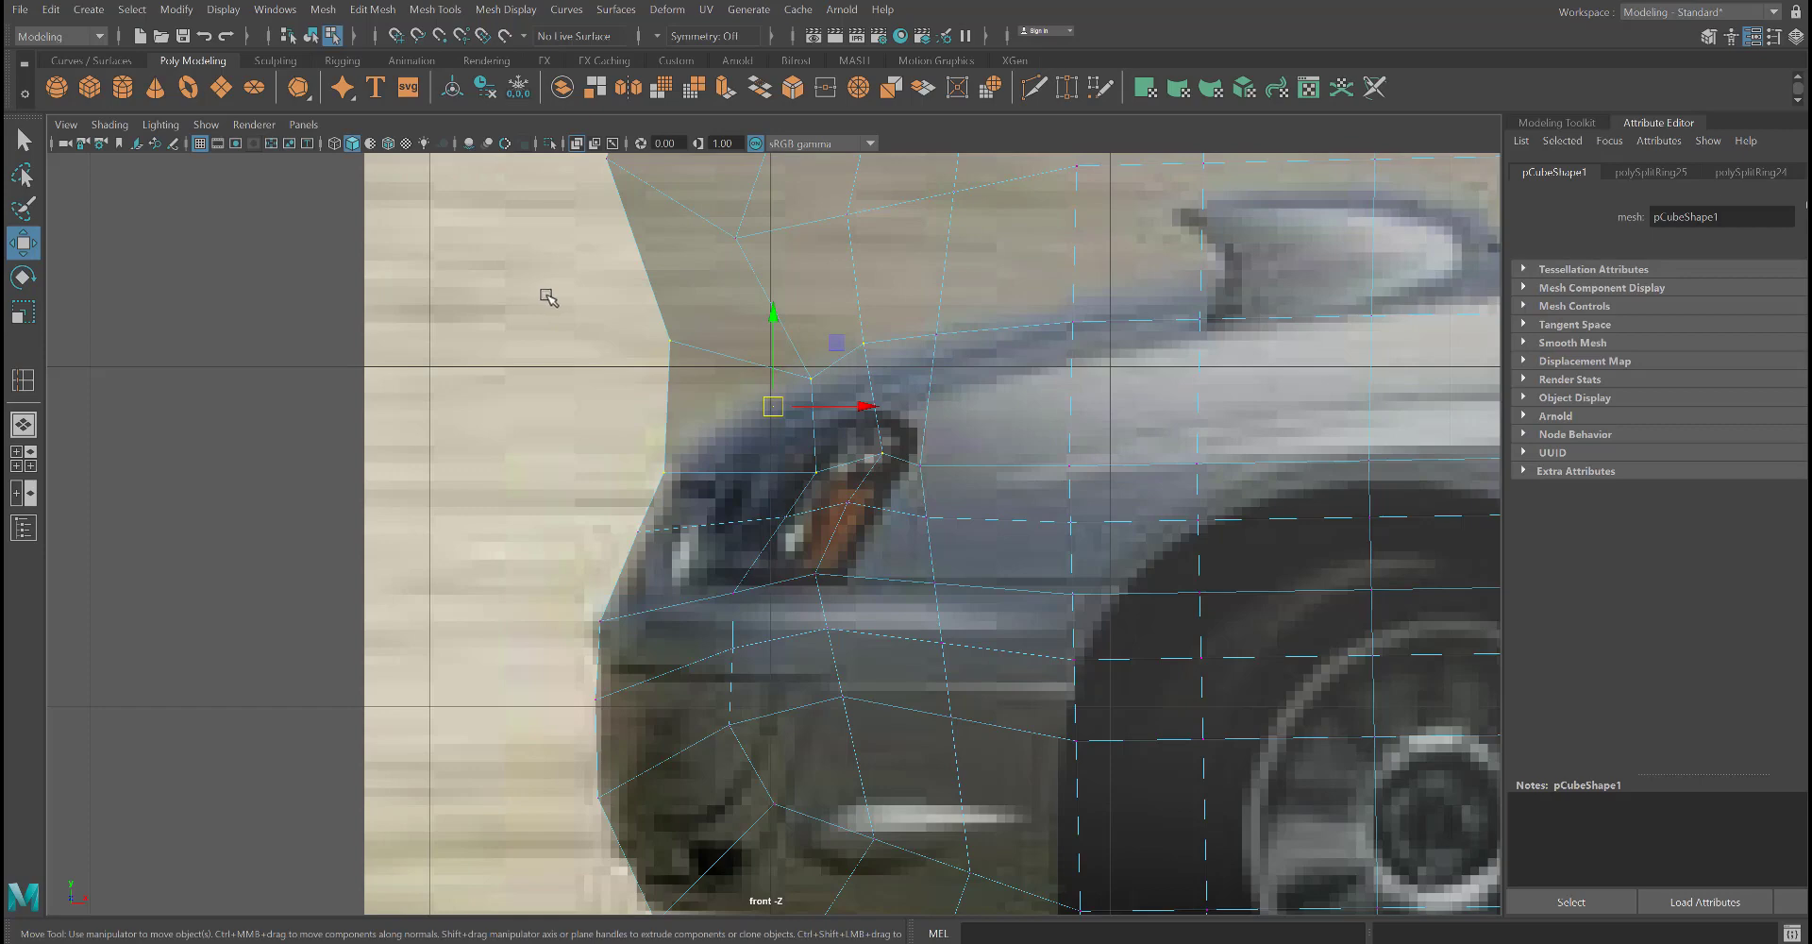
scroll(555, 307, down, 5)
scroll(535, 502, up, 6)
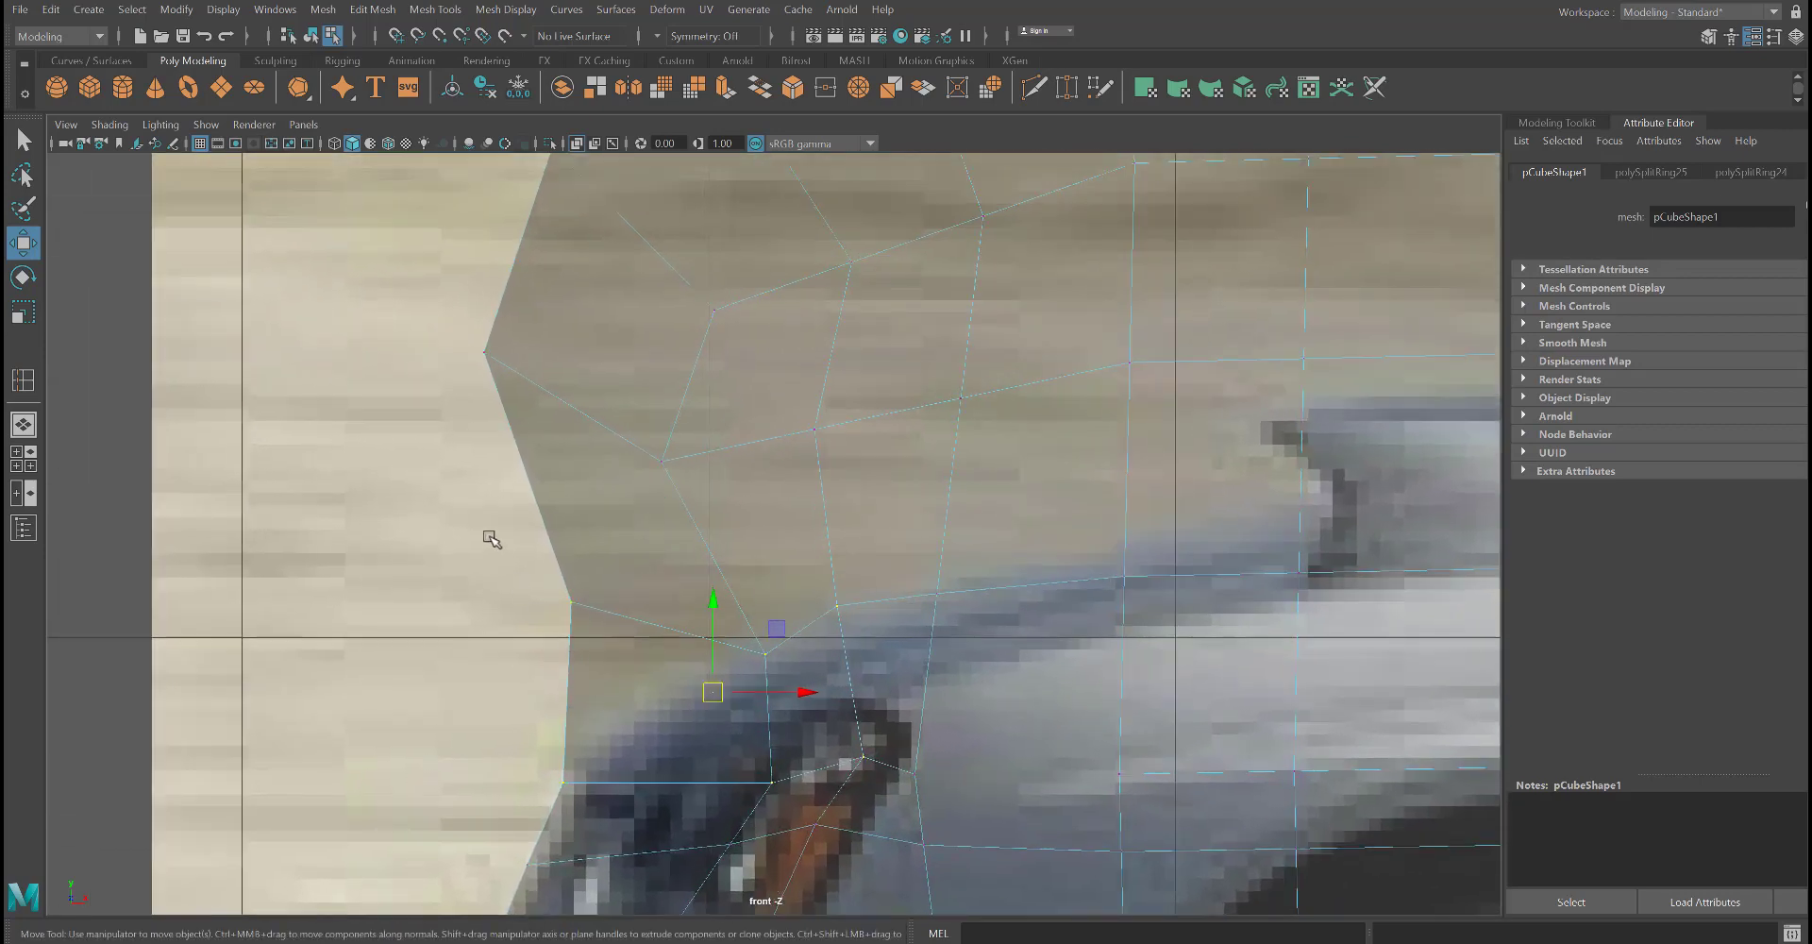
- Move the group of upper front vertices above the hood back and down toward the car
click(491, 538)
scroll(567, 433, down, 3)
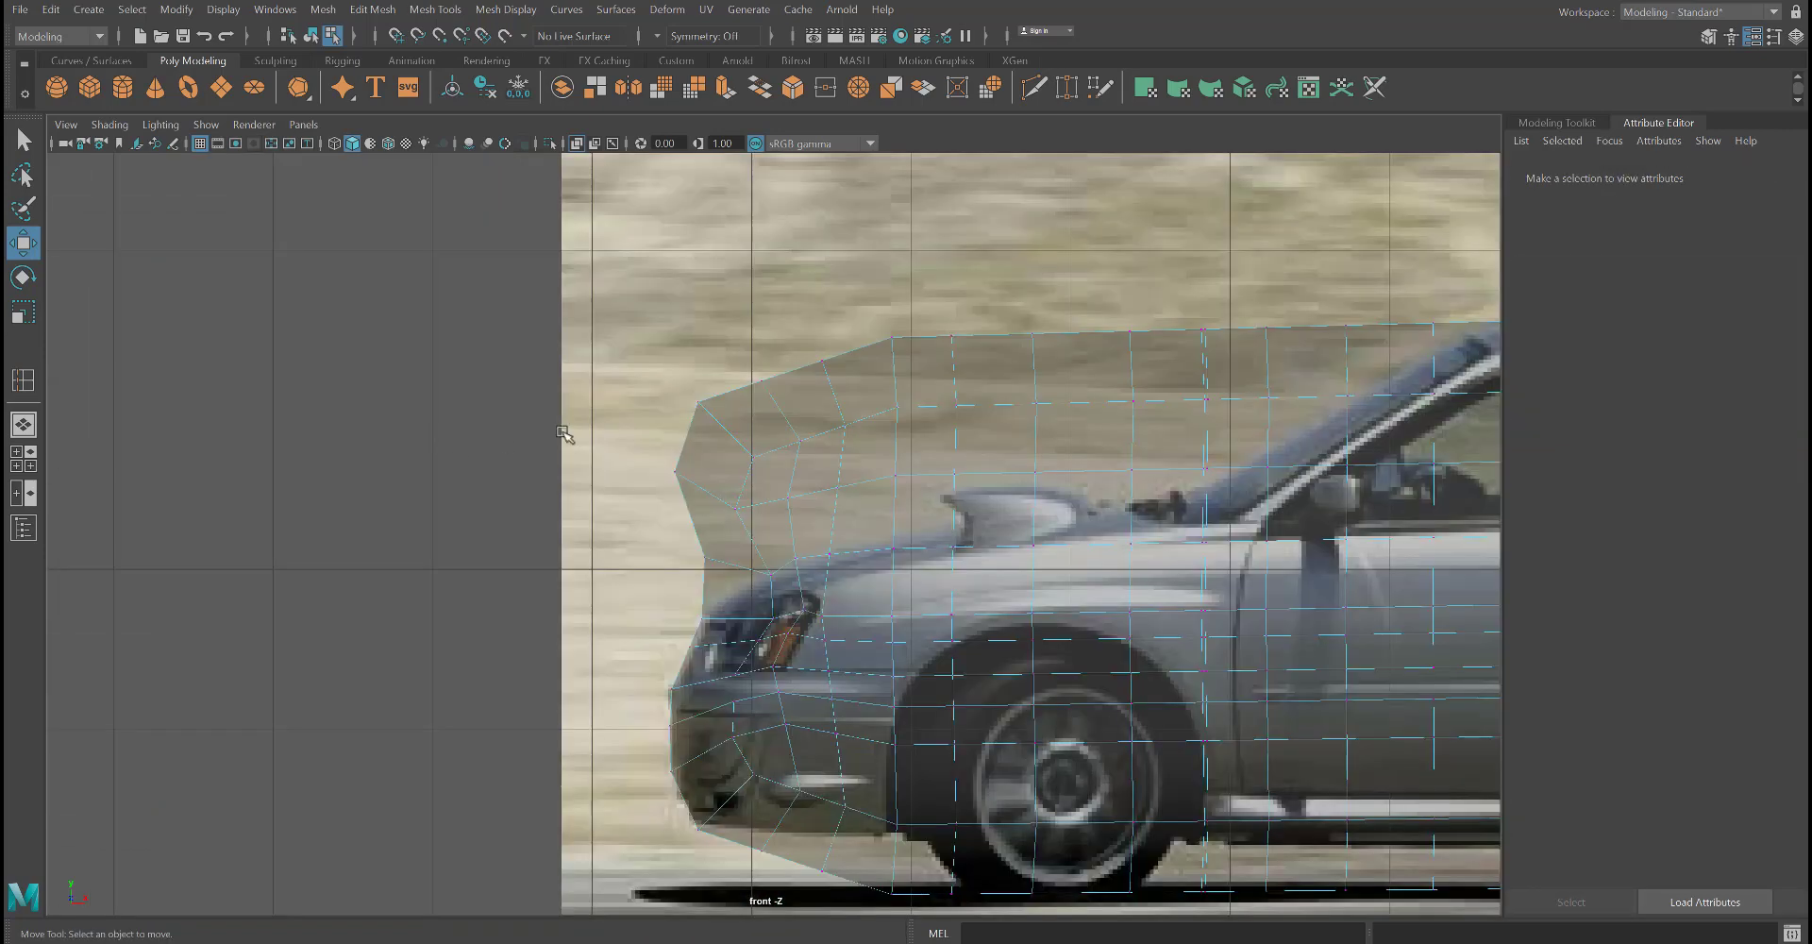
scroll(566, 433, up, 4)
drag(499, 241, 887, 414)
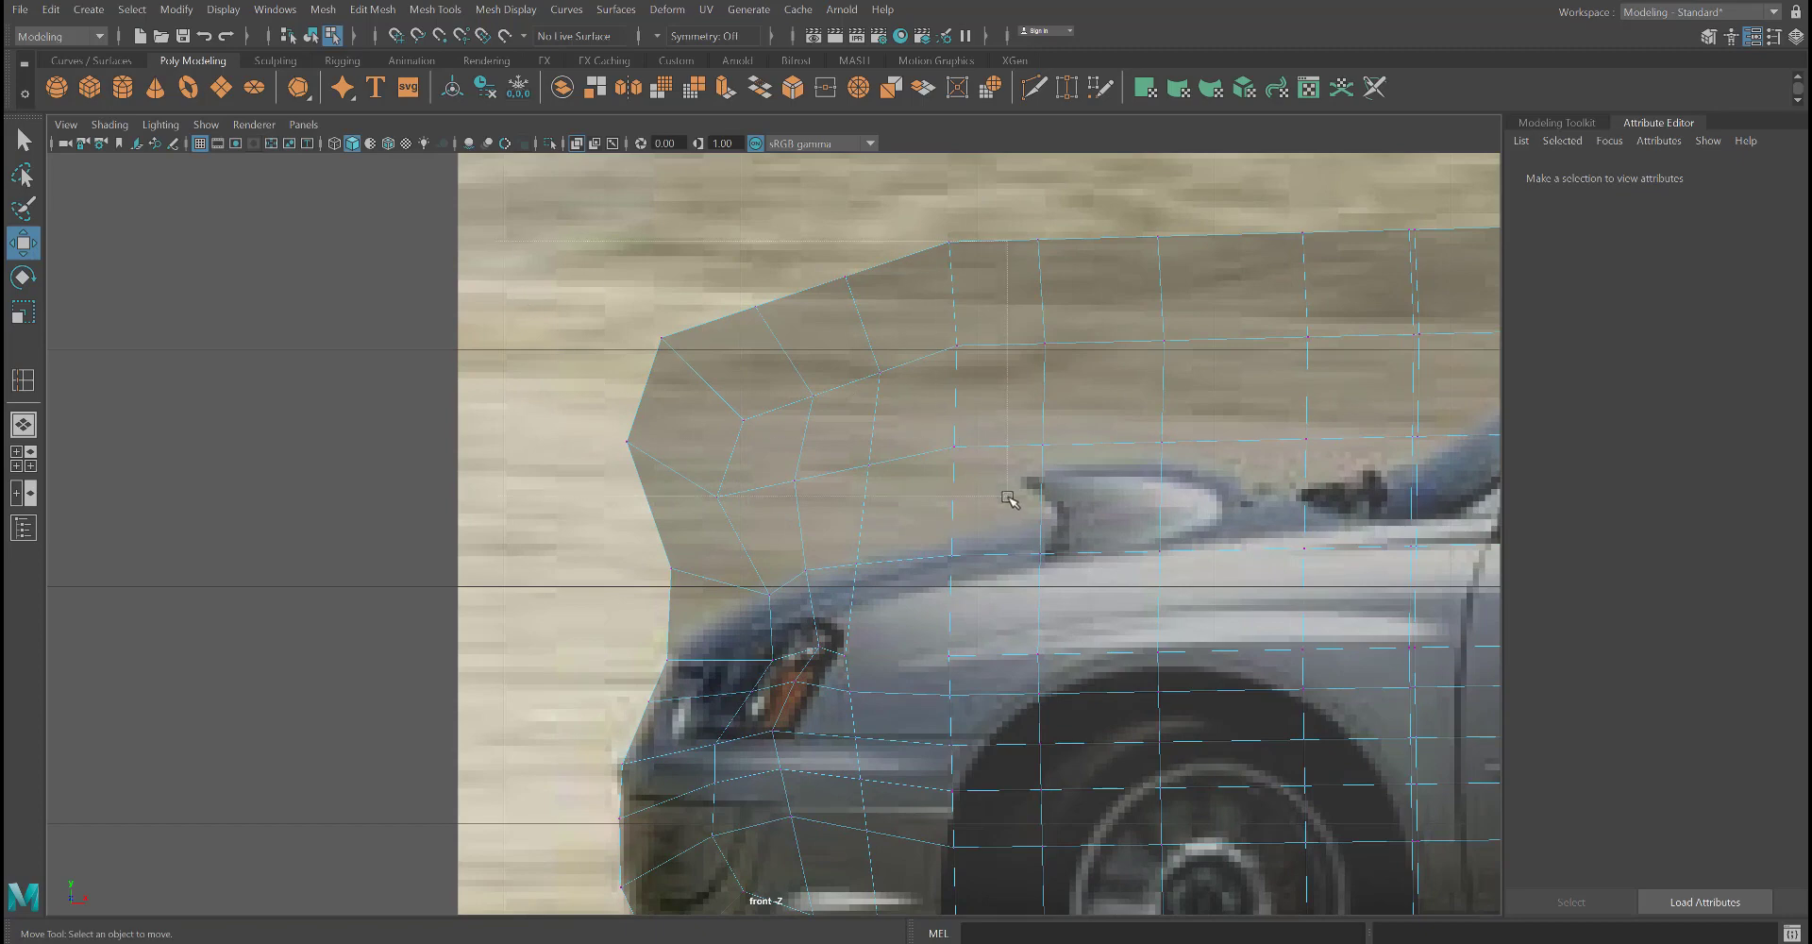
drag(784, 370, 832, 414)
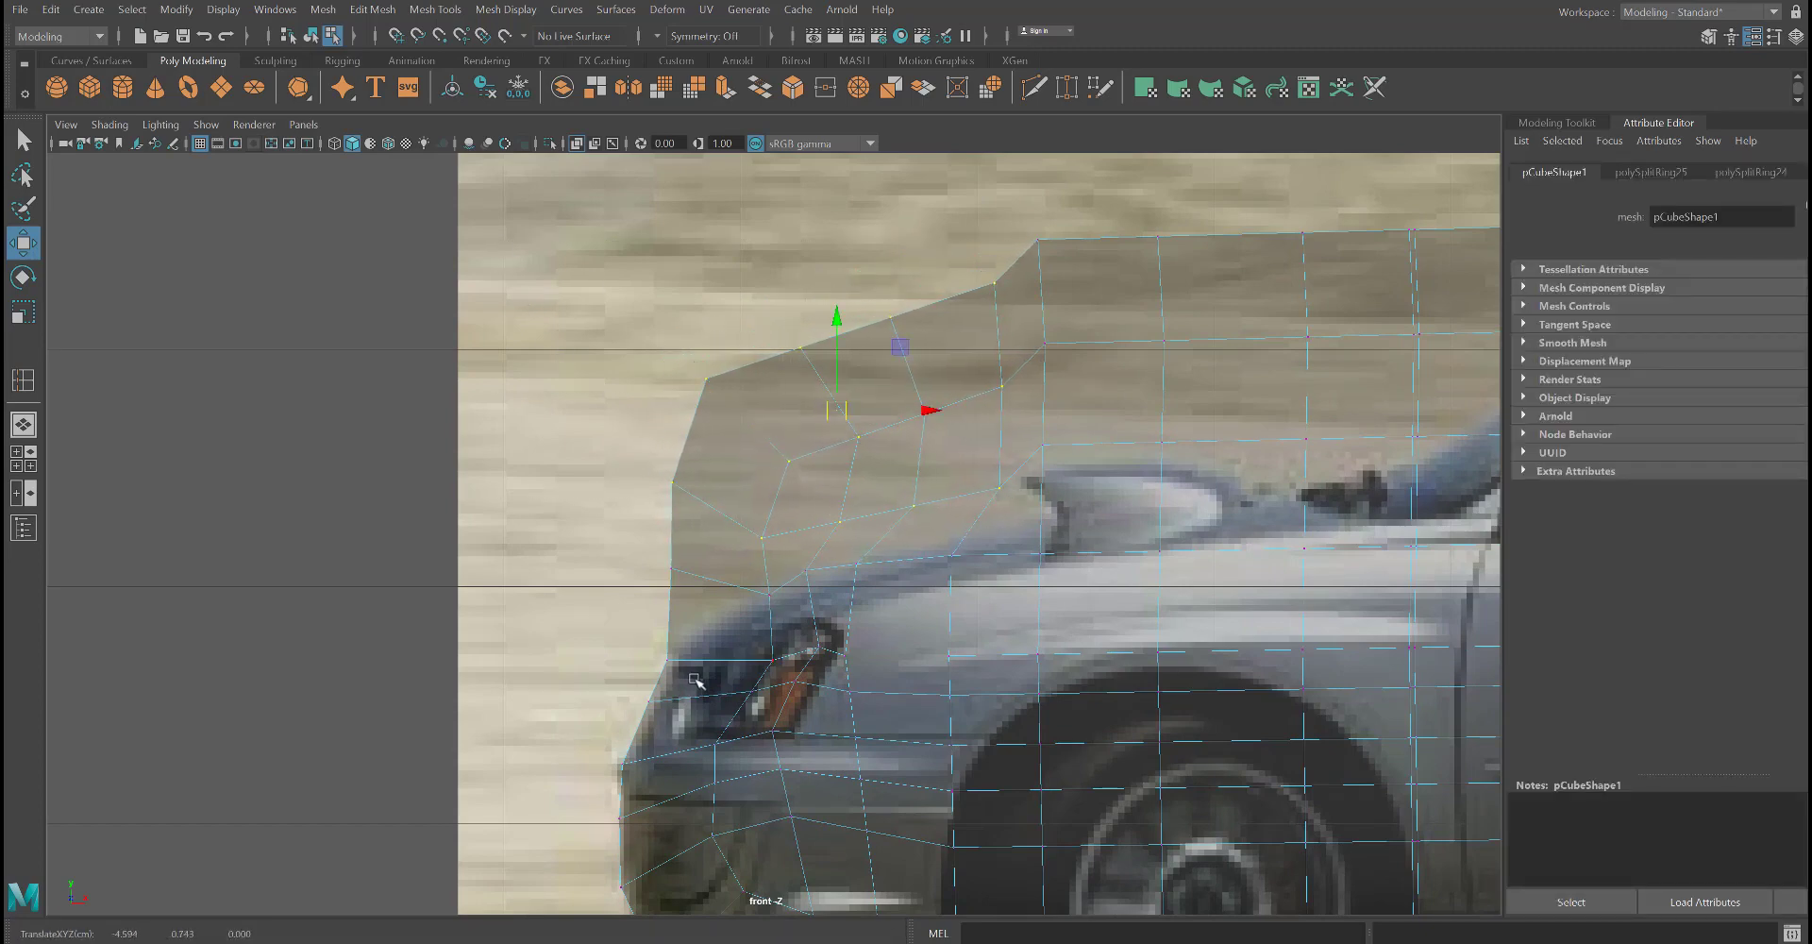
- Lower the hood-edge vertices behind the headlight and move the outer front vertices back and down toward the hood outline
scroll(724, 671, up, 3)
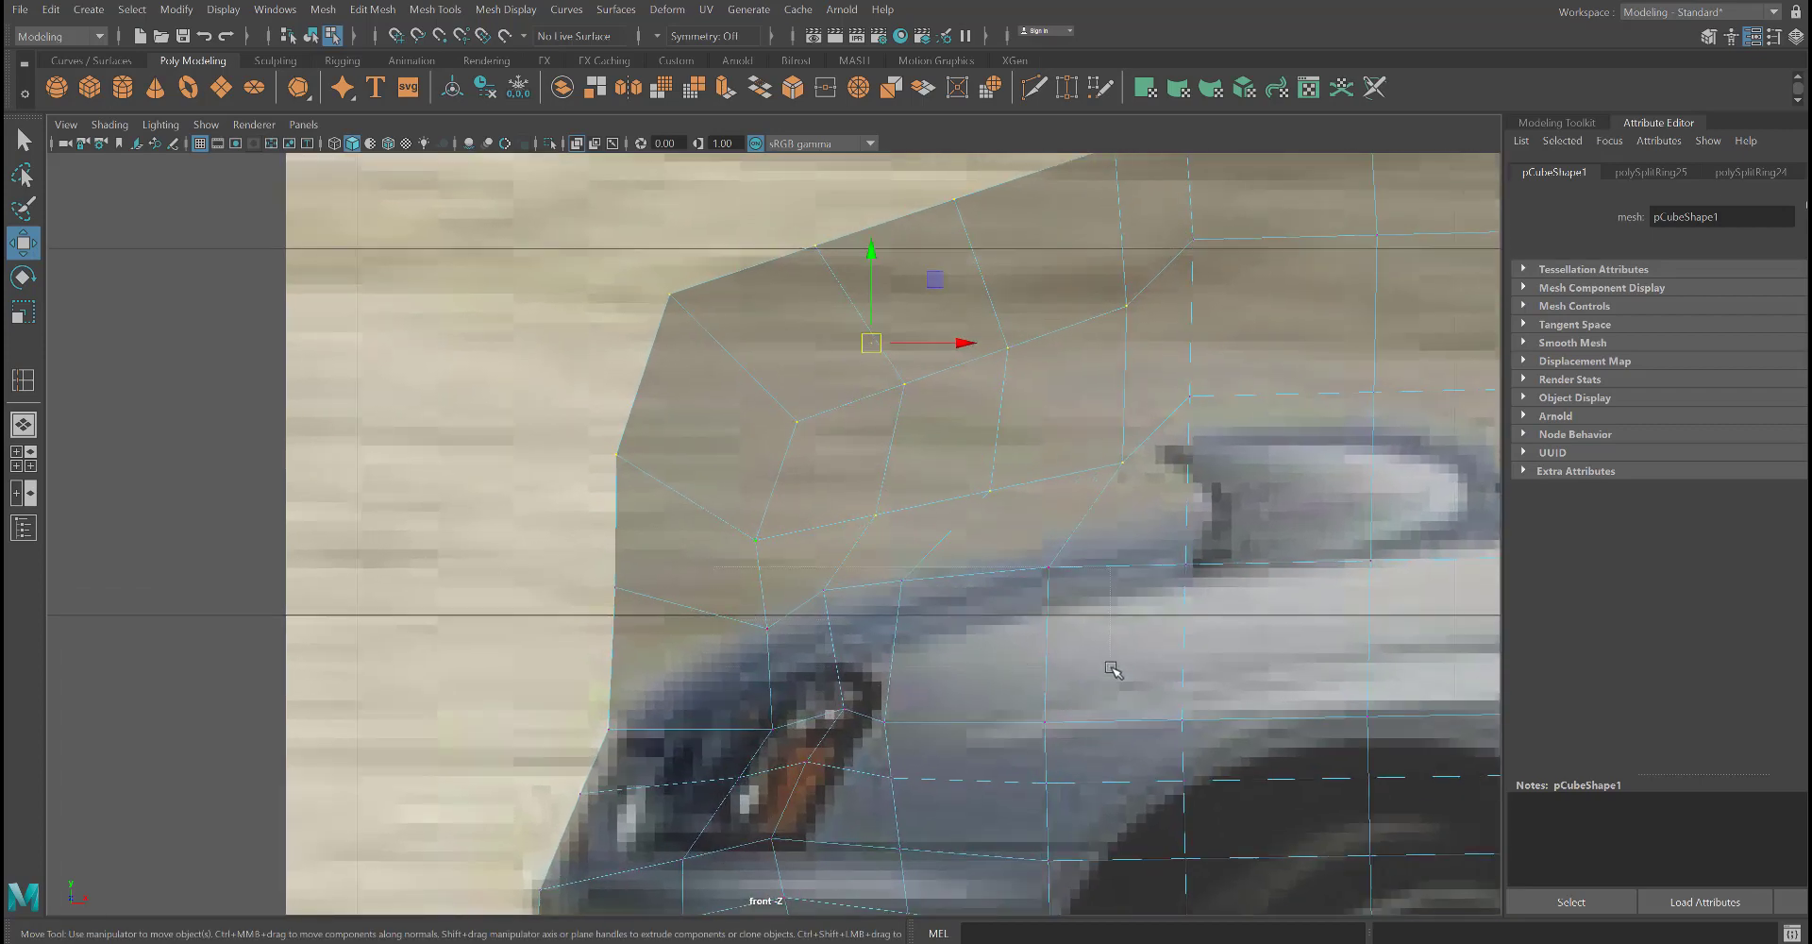
drag(1111, 667, 1109, 666)
drag(903, 601, 903, 690)
click(494, 504)
drag(492, 432, 683, 629)
drag(619, 527, 676, 609)
- Move the vertices floating above the hood's front edge further down toward the hood line in two moves
click(594, 505)
drag(596, 269, 929, 570)
click(555, 197)
drag(555, 197, 920, 562)
drag(789, 394, 818, 507)
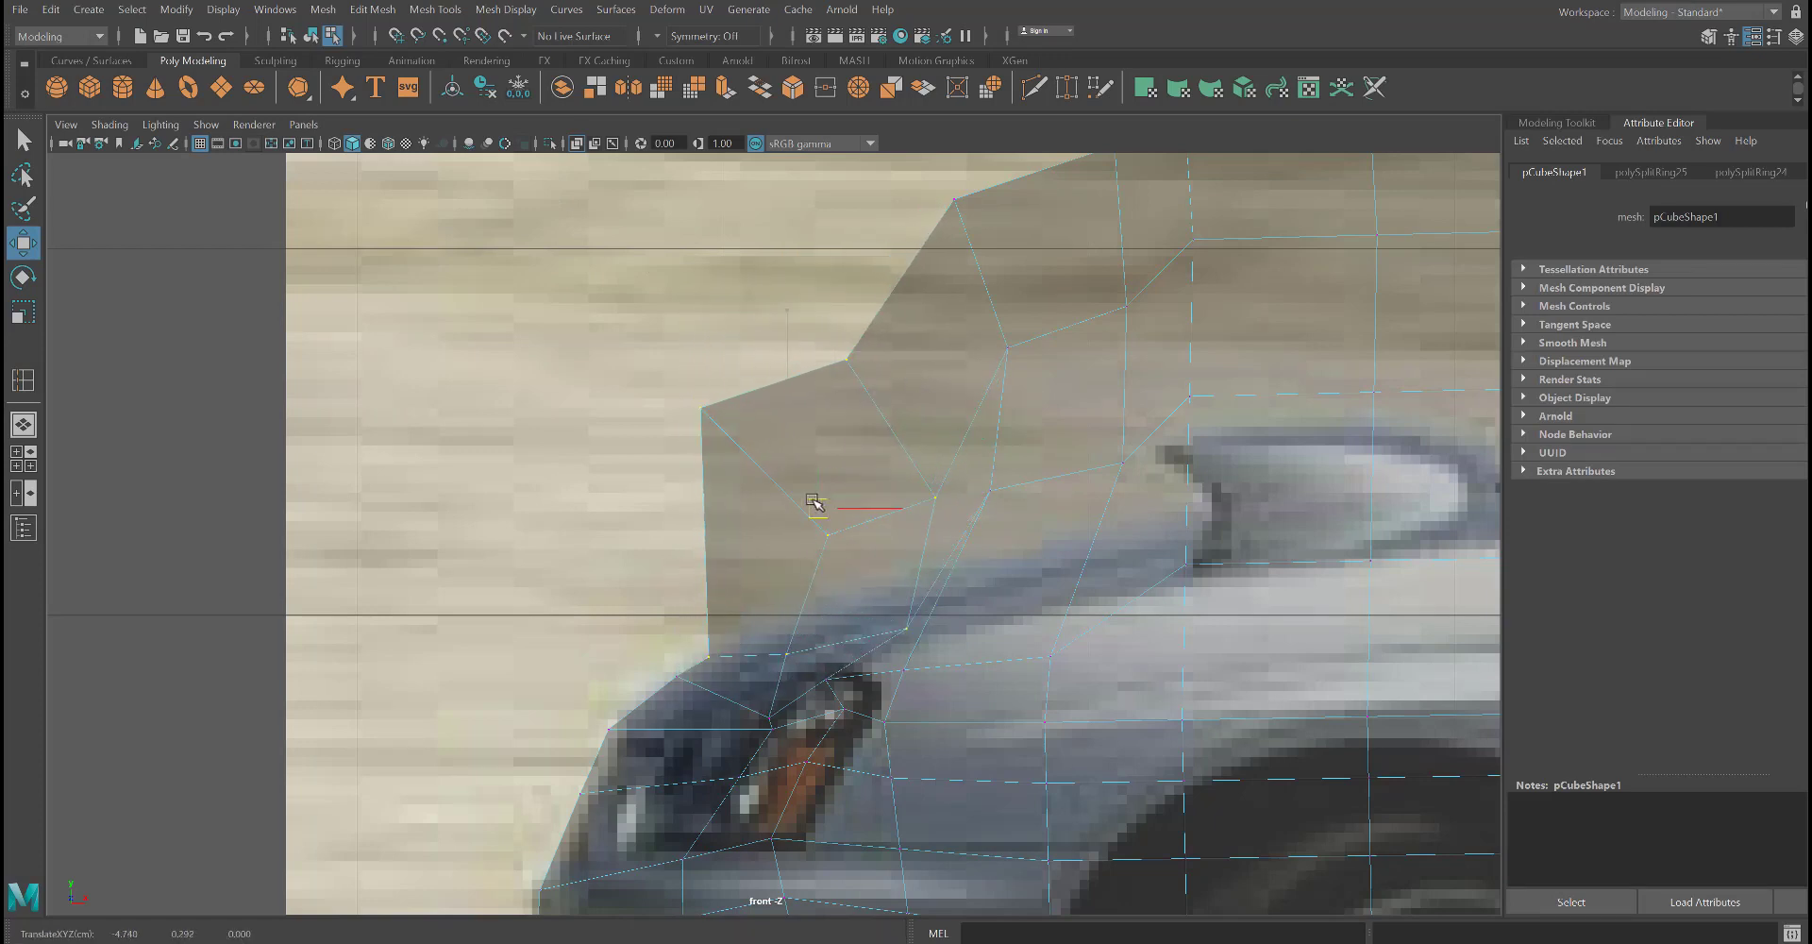
click(664, 336)
drag(630, 307, 856, 567)
drag(773, 445, 780, 493)
scroll(887, 719, up, 5)
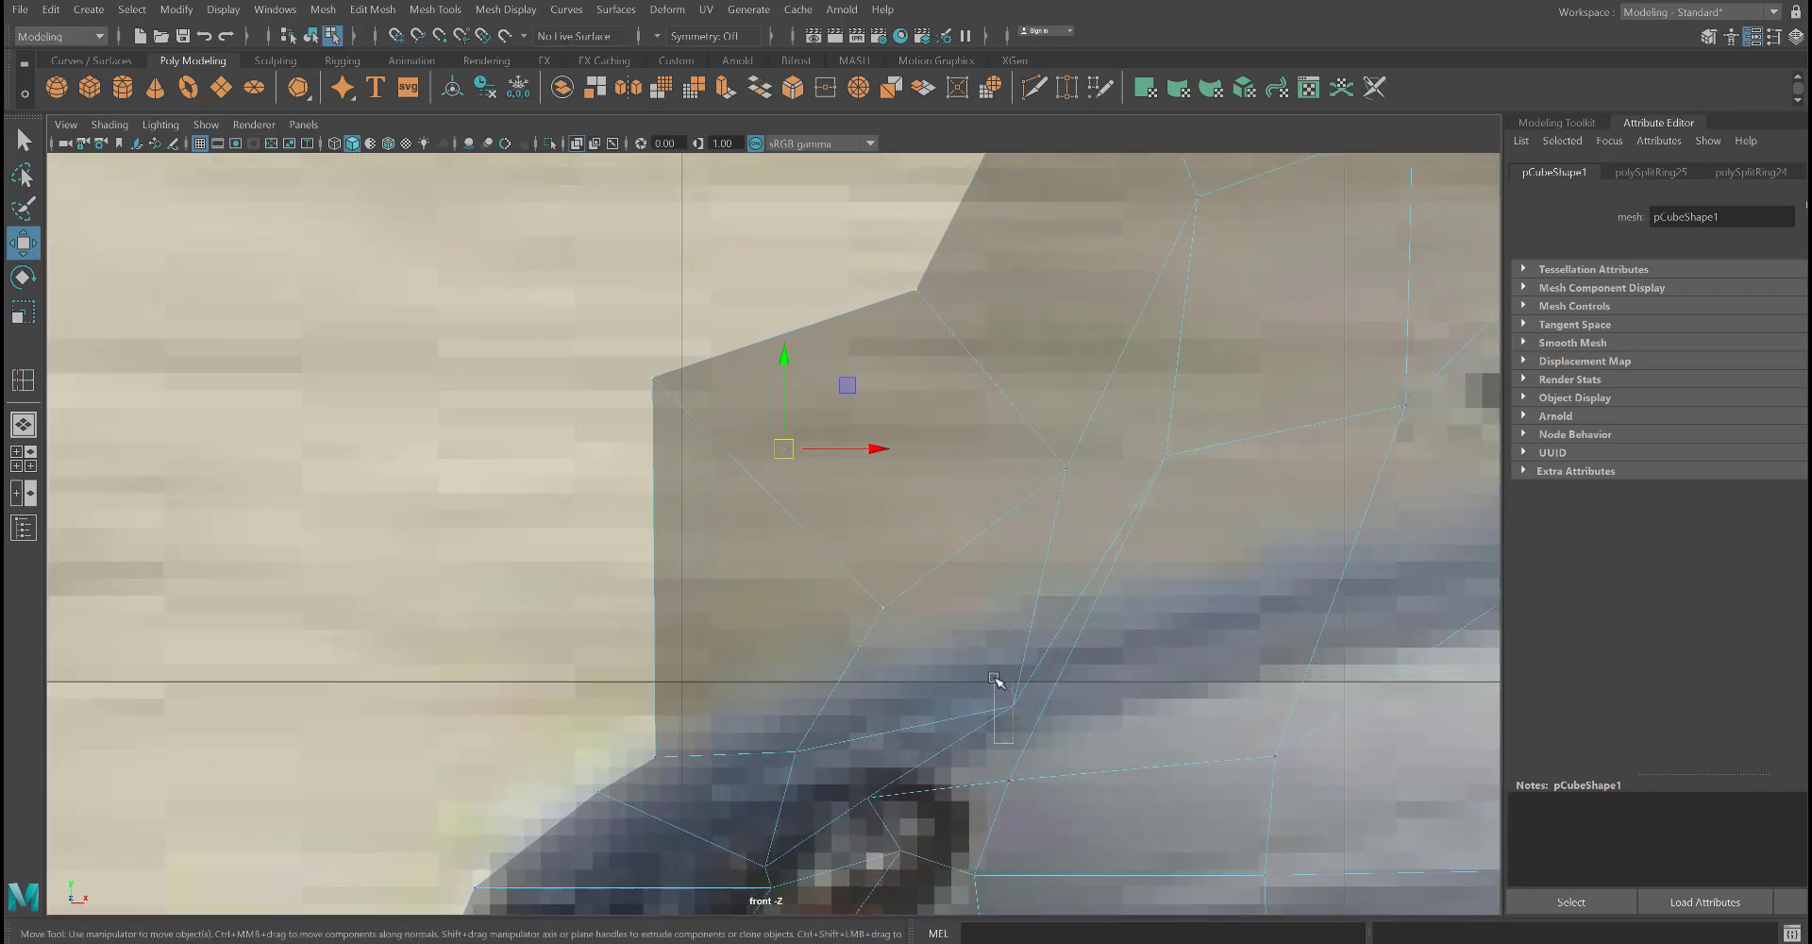
drag(995, 679, 991, 673)
click(997, 676)
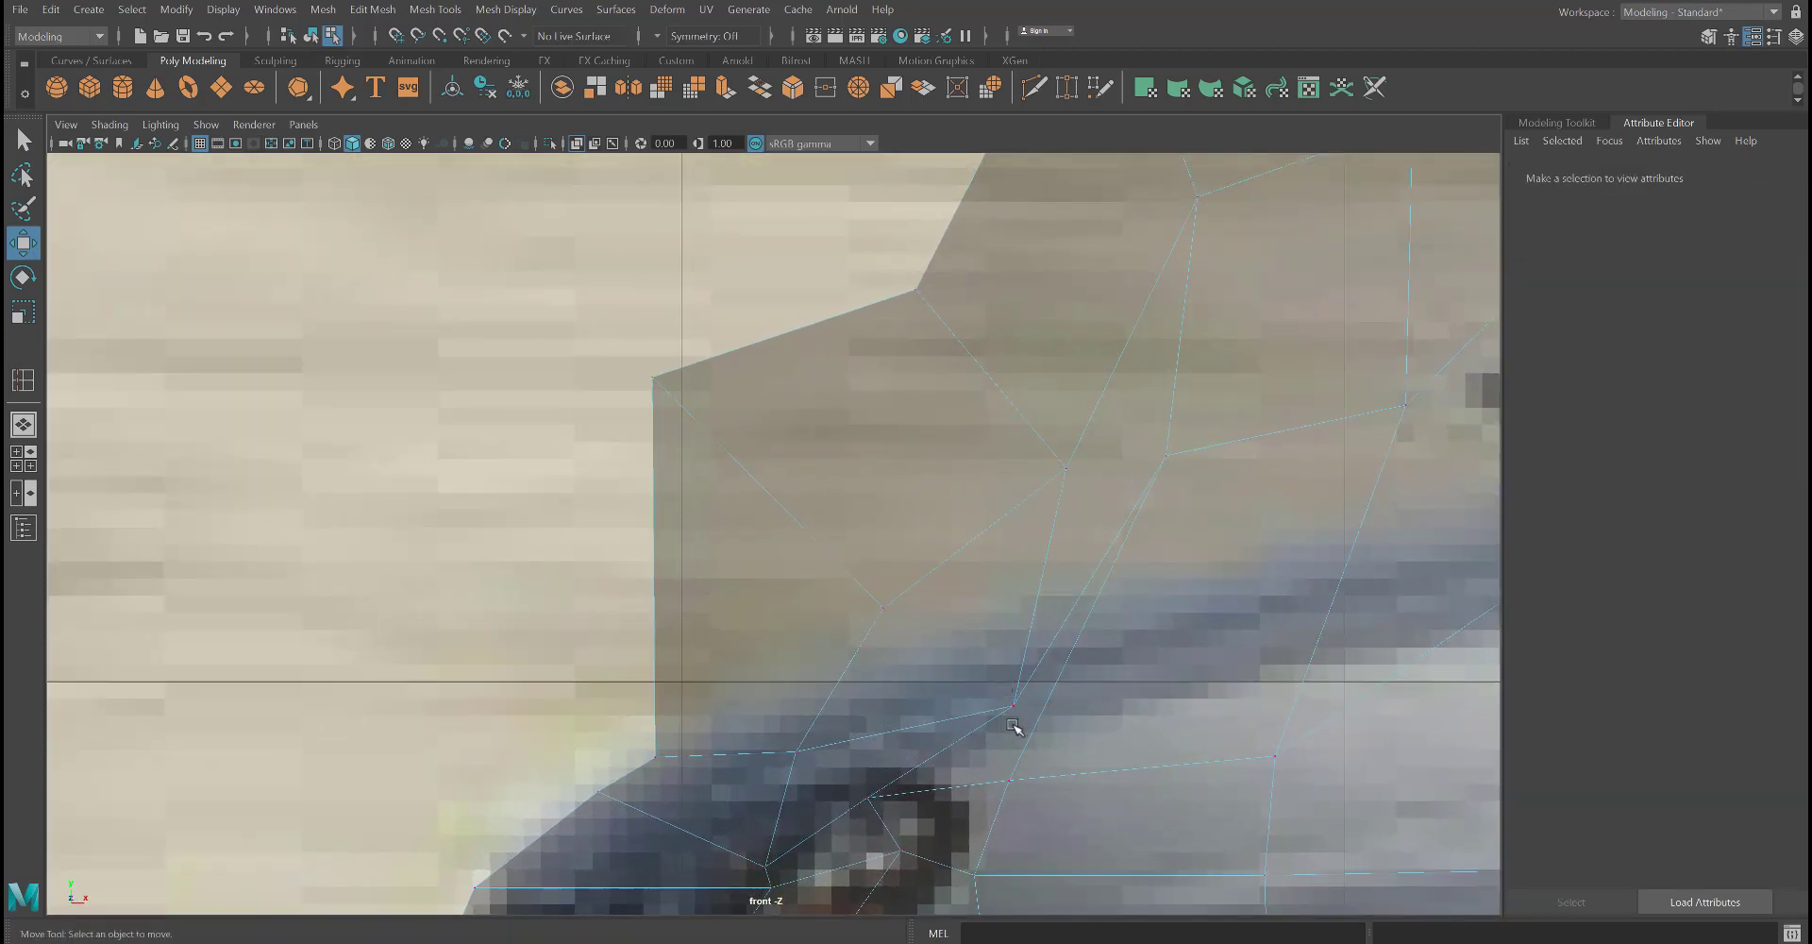
drag(1018, 723, 973, 679)
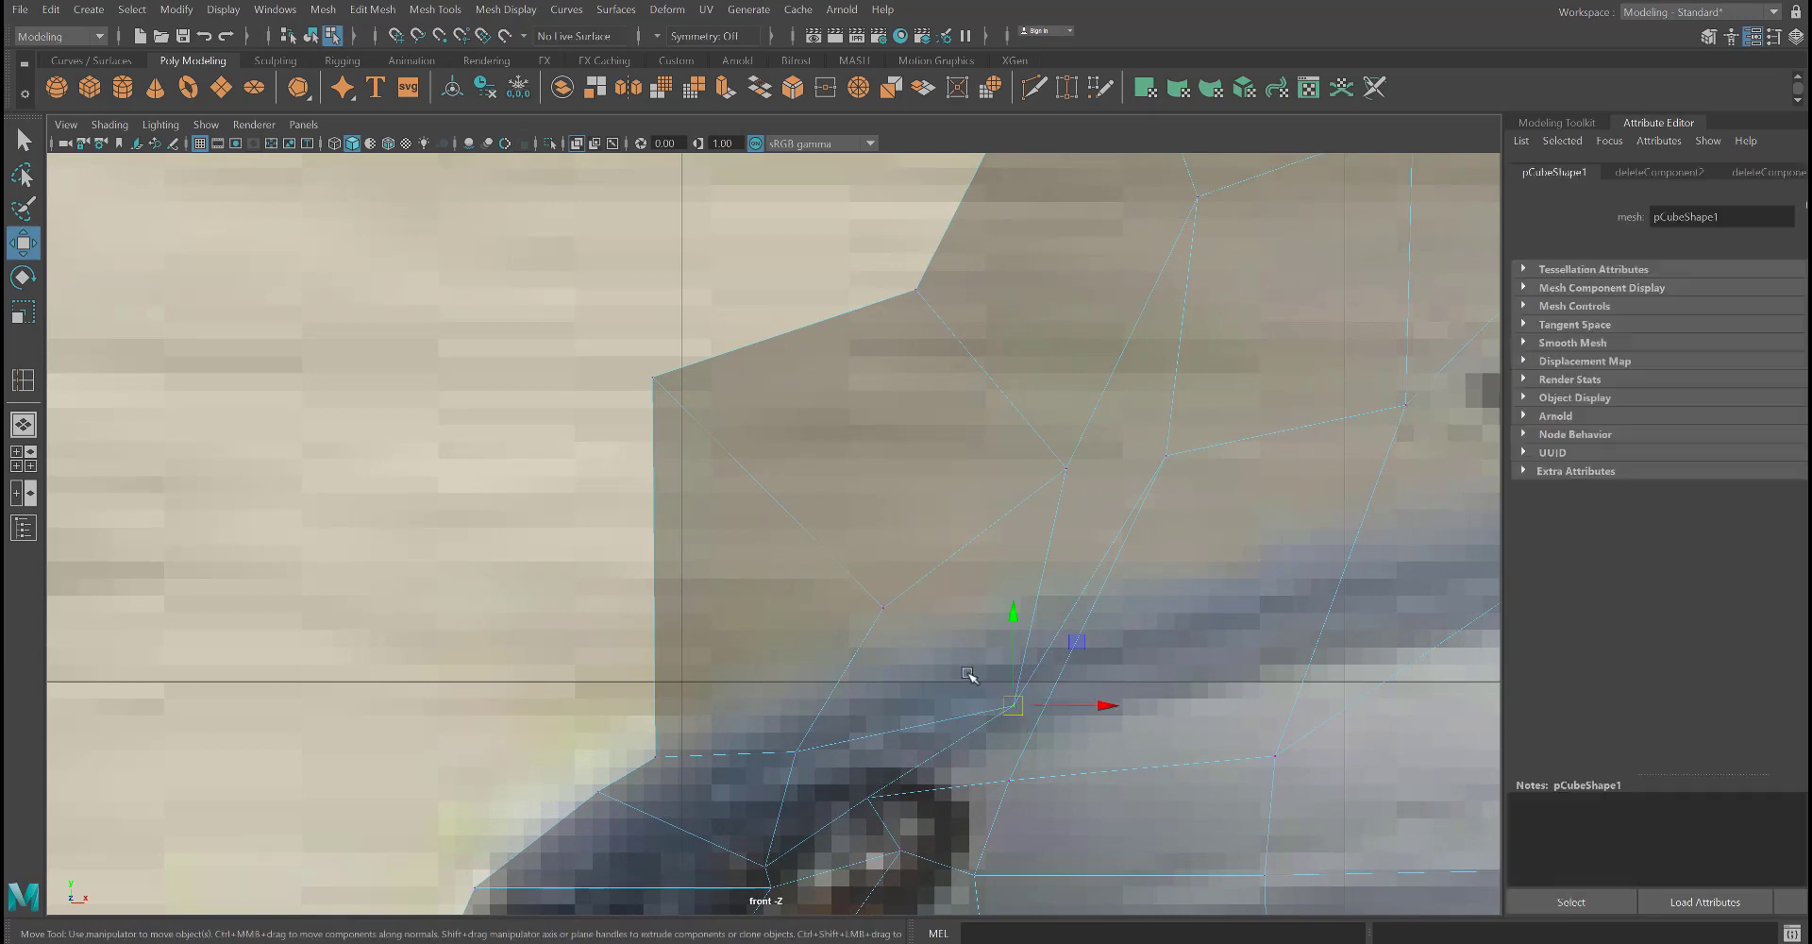
click(973, 681)
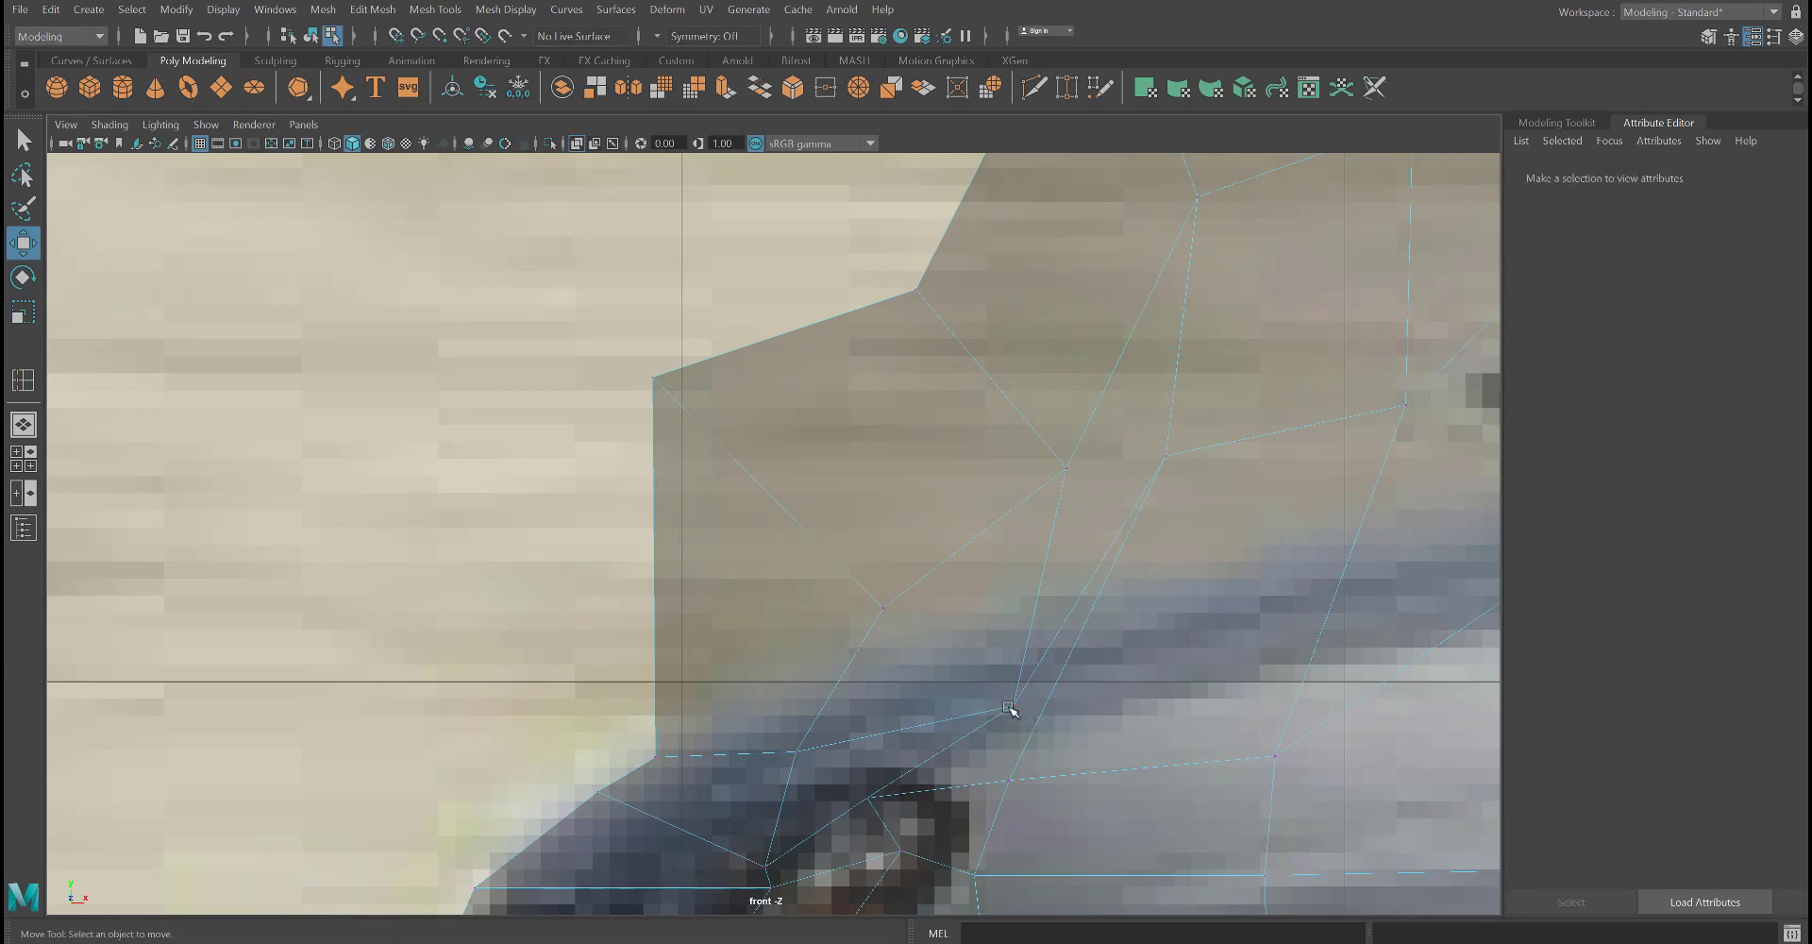
key(space)
key(ctrl+z)
- Switch to edge selection and delete the extra edges that meet on the hood just above the headlight
right_click(652, 441)
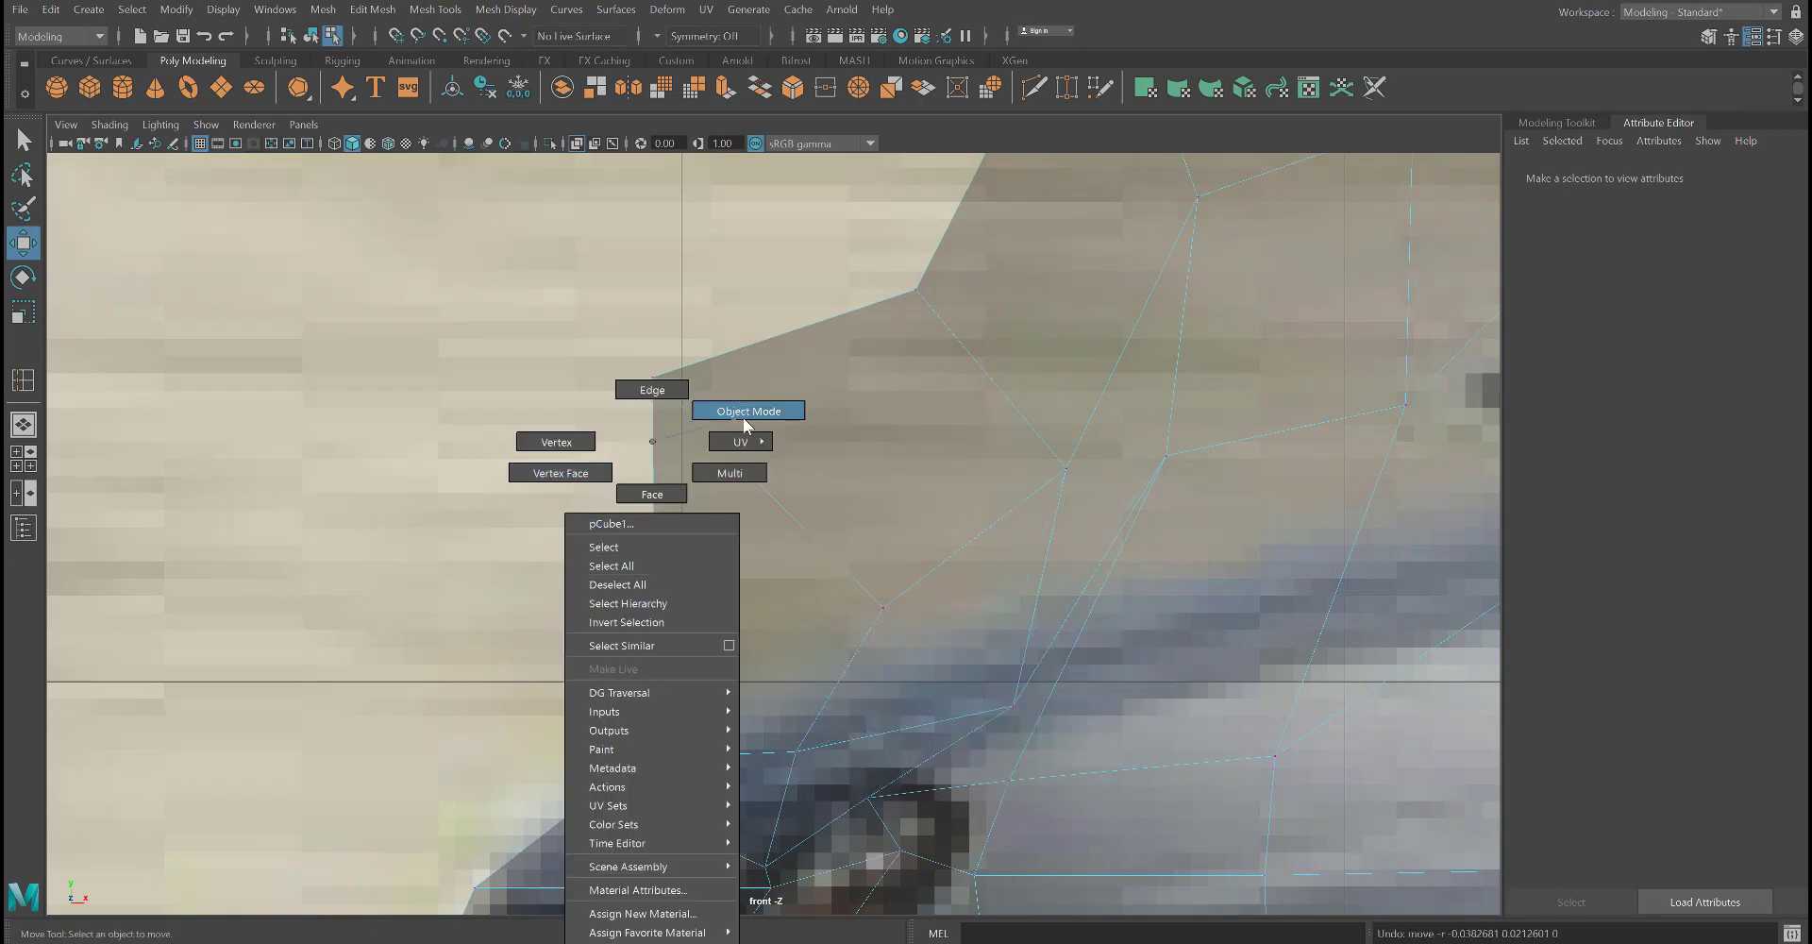
click(652, 390)
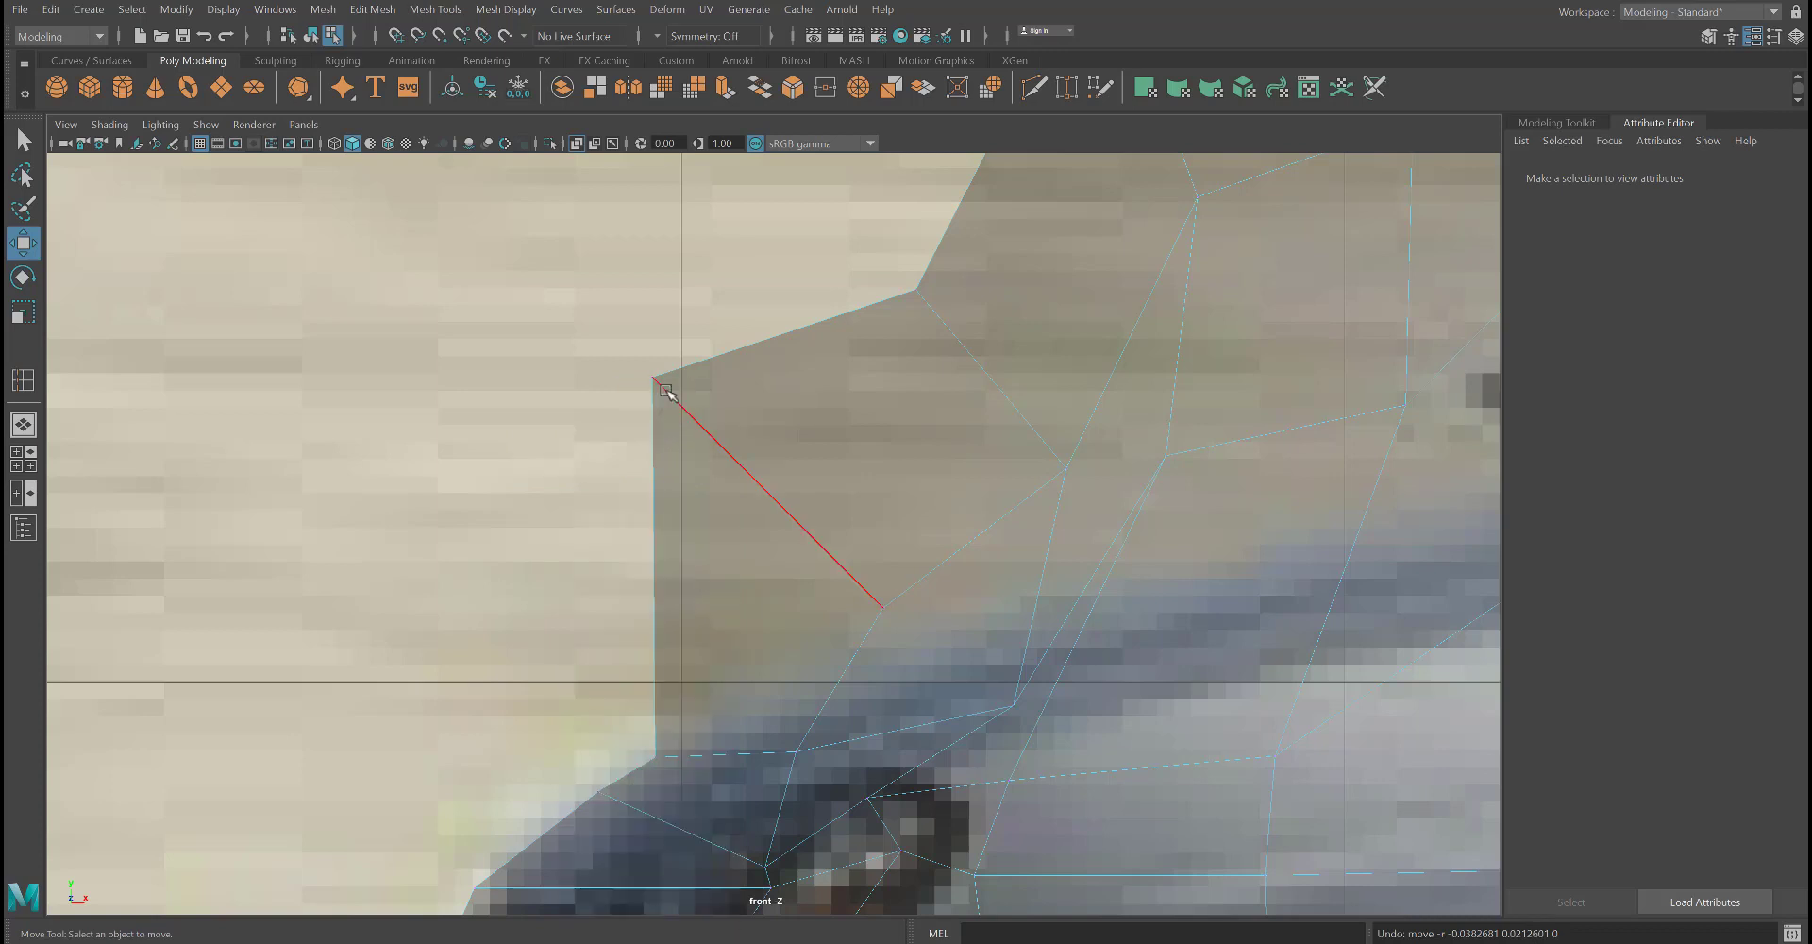
click(1022, 646)
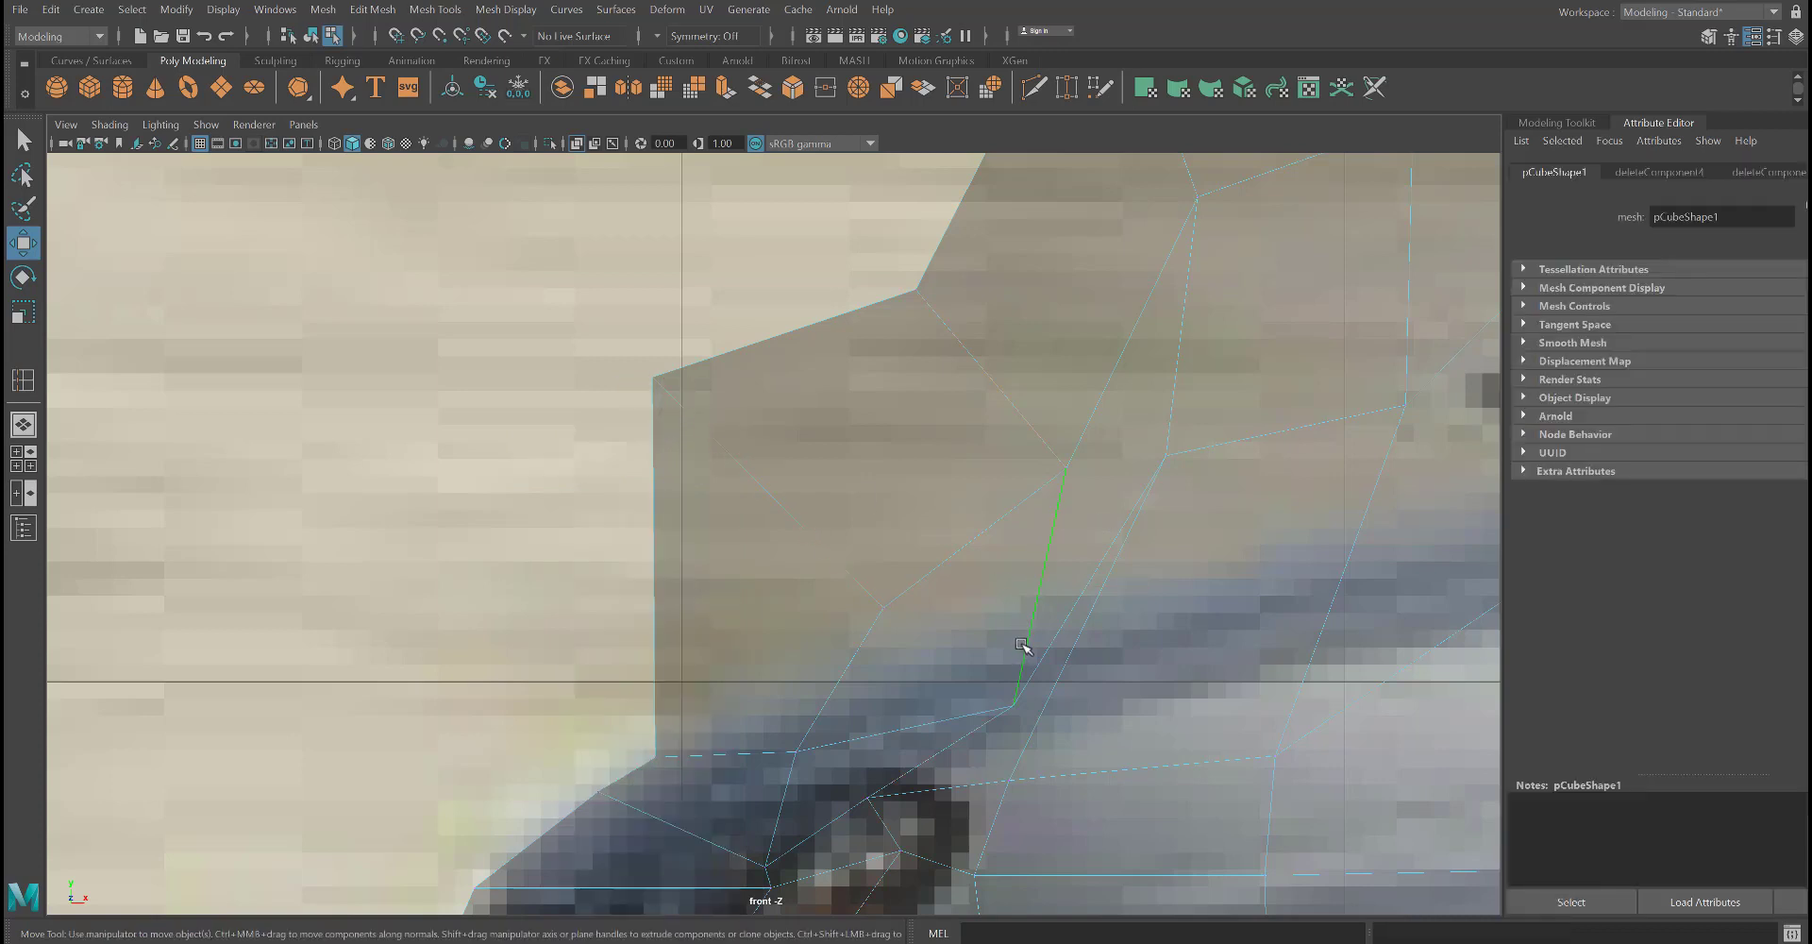
key(Delete)
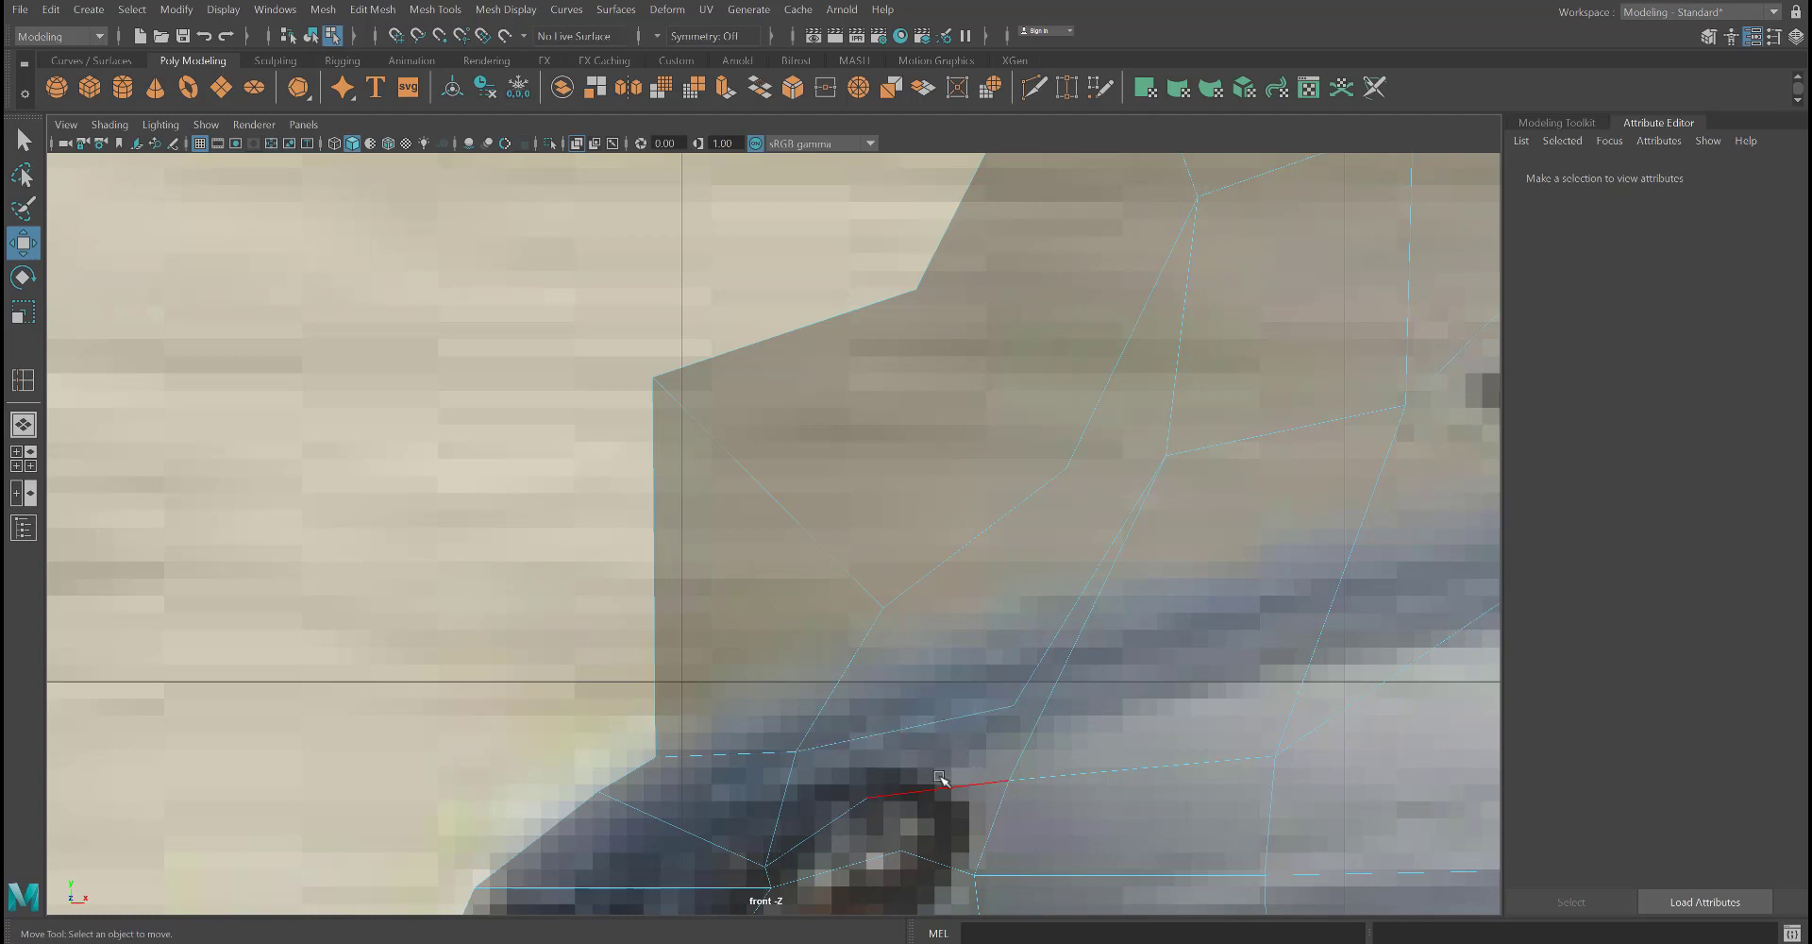
click(977, 724)
click(978, 722)
- Move the protruding outer corner vertices and the neighbouring inner vertex down onto the hood outline above the headlight
right_drag(728, 442, 623, 436)
drag(482, 327, 775, 620)
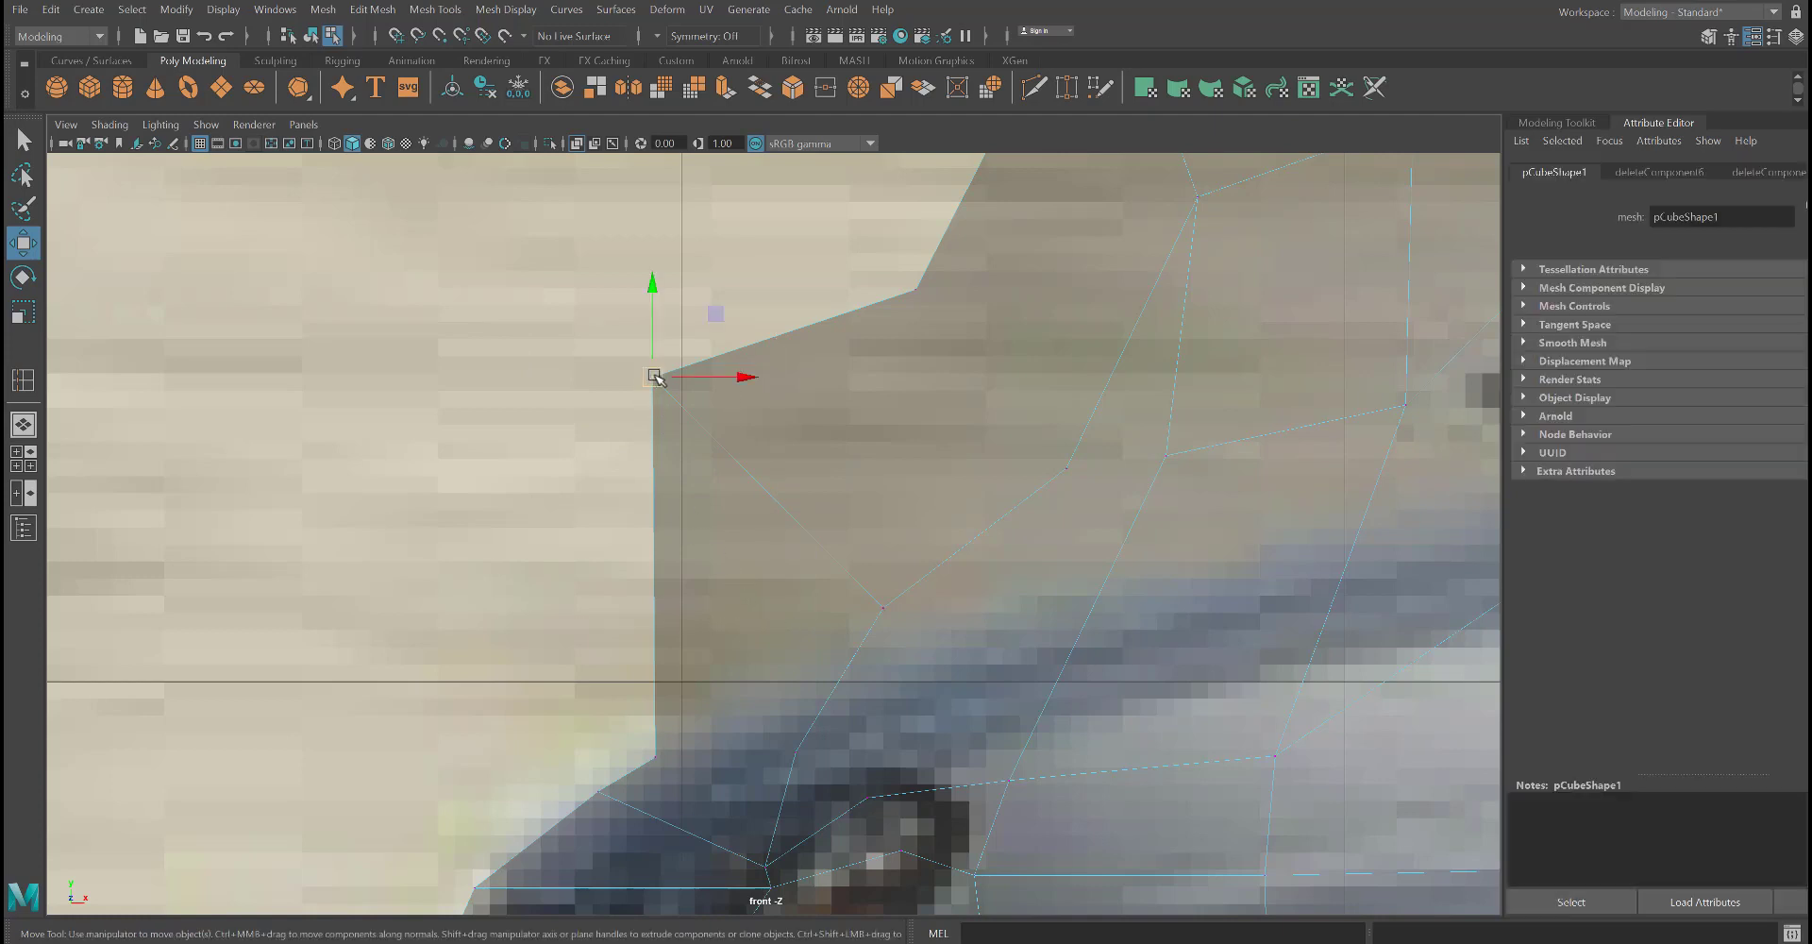
drag(654, 376, 760, 726)
click(964, 692)
drag(903, 649, 856, 714)
click(750, 547)
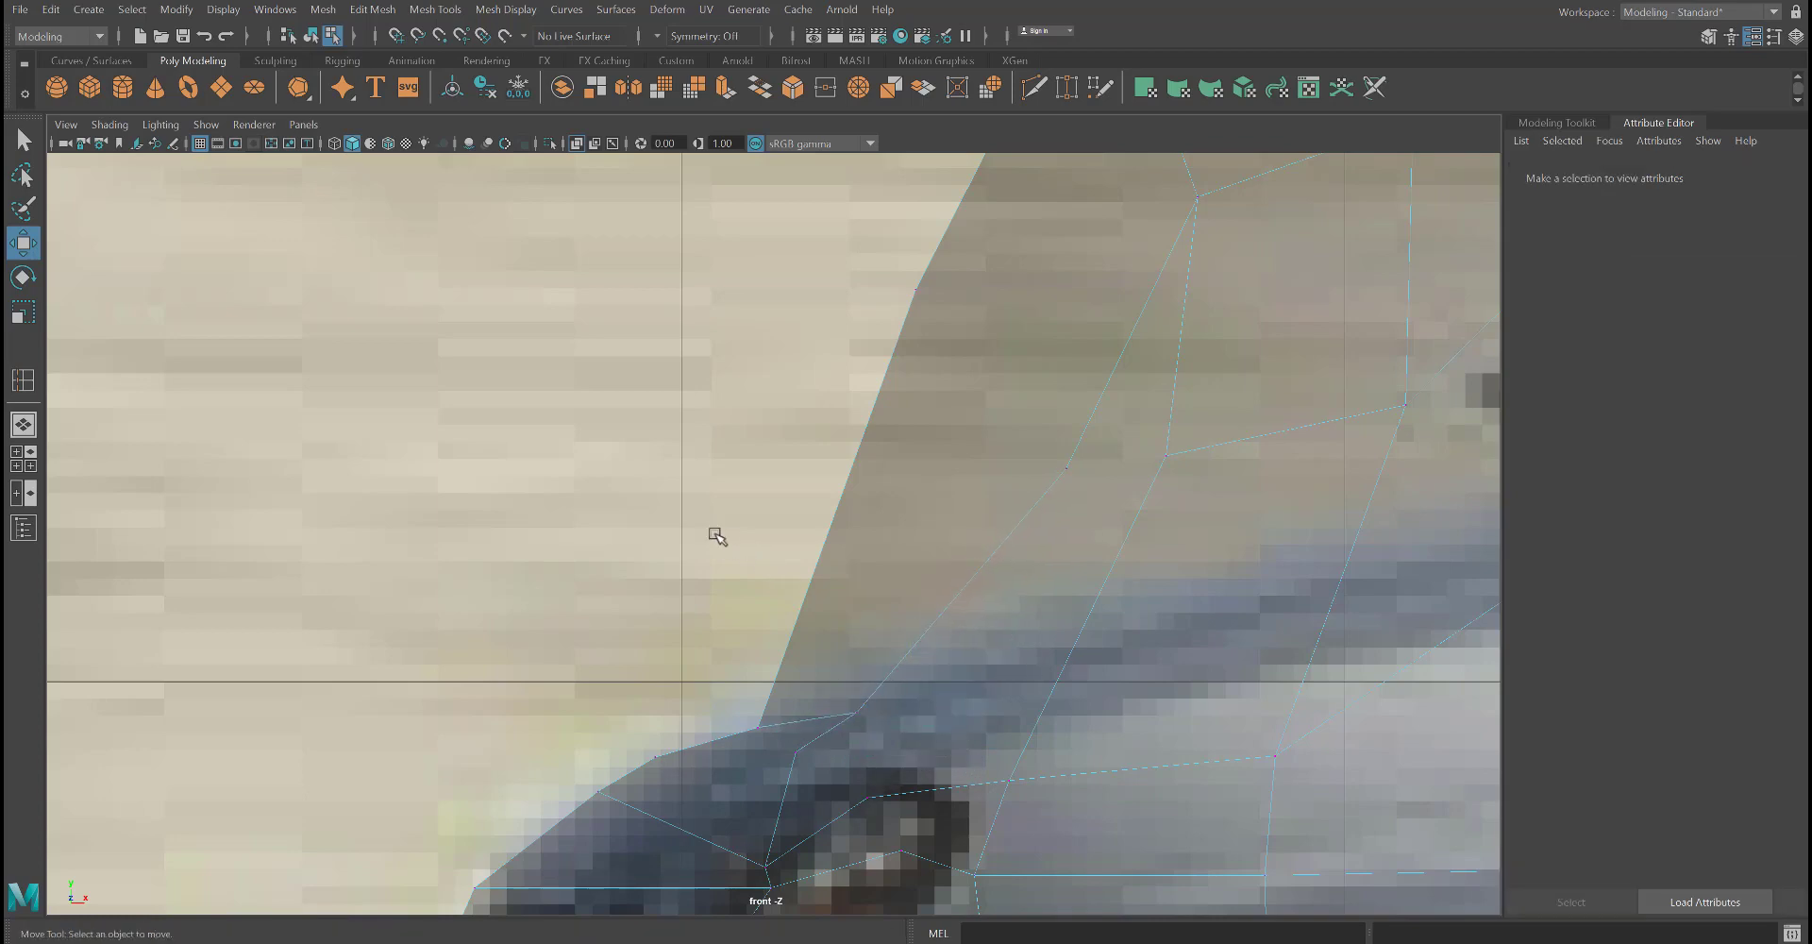
- Raise the bottom vertex behind the front bumper's lower corner to the bumper's lower edge
alt+middle_drag(710, 533, 479, 691)
scroll(529, 679, down, 14)
scroll(566, 681, up, 6)
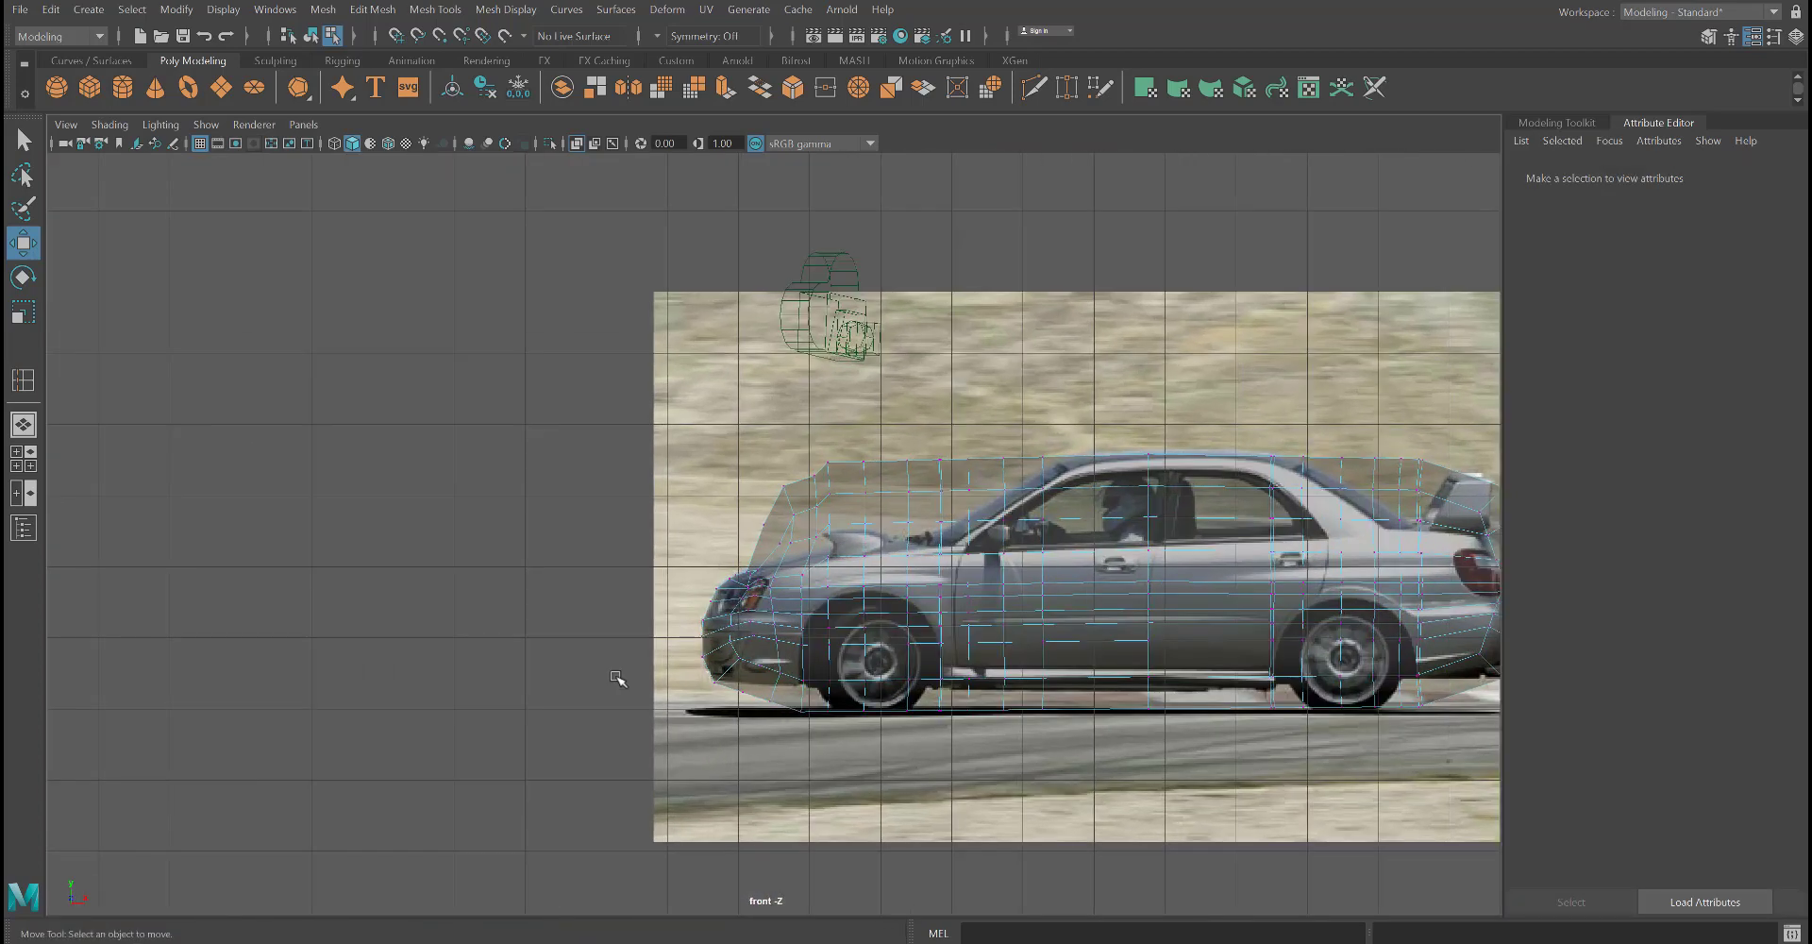
alt+middle_drag(754, 815, 766, 754)
scroll(767, 755, up, 6)
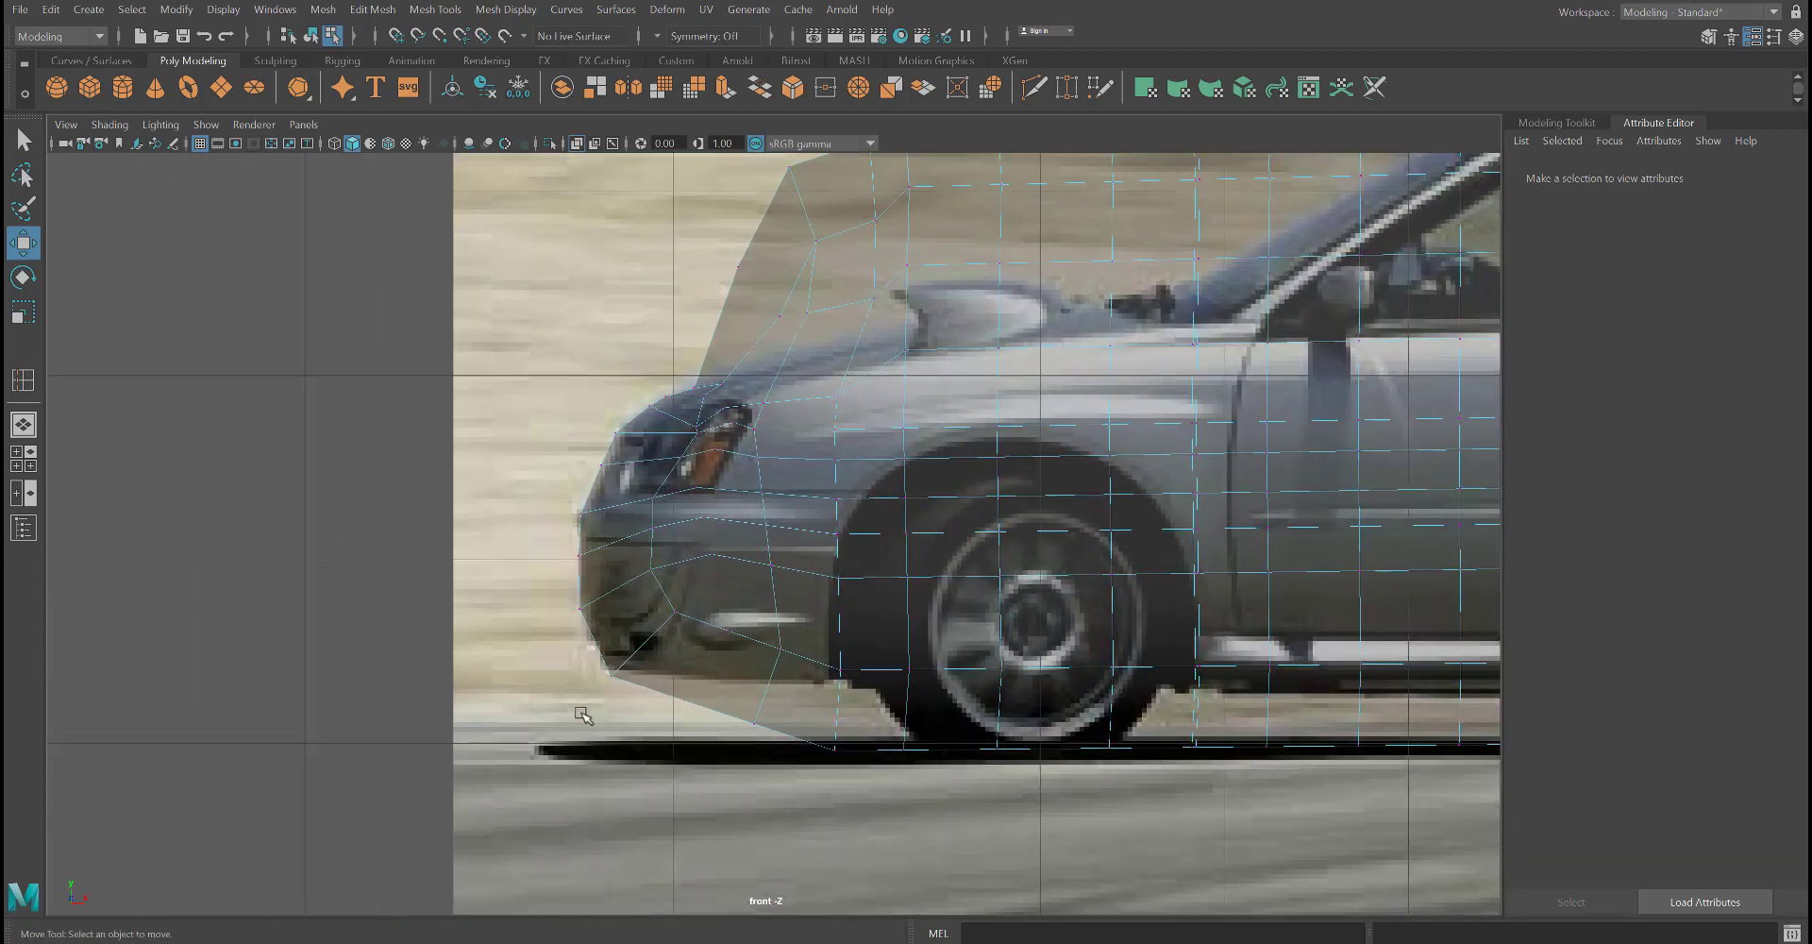
scroll(622, 755, up, 5)
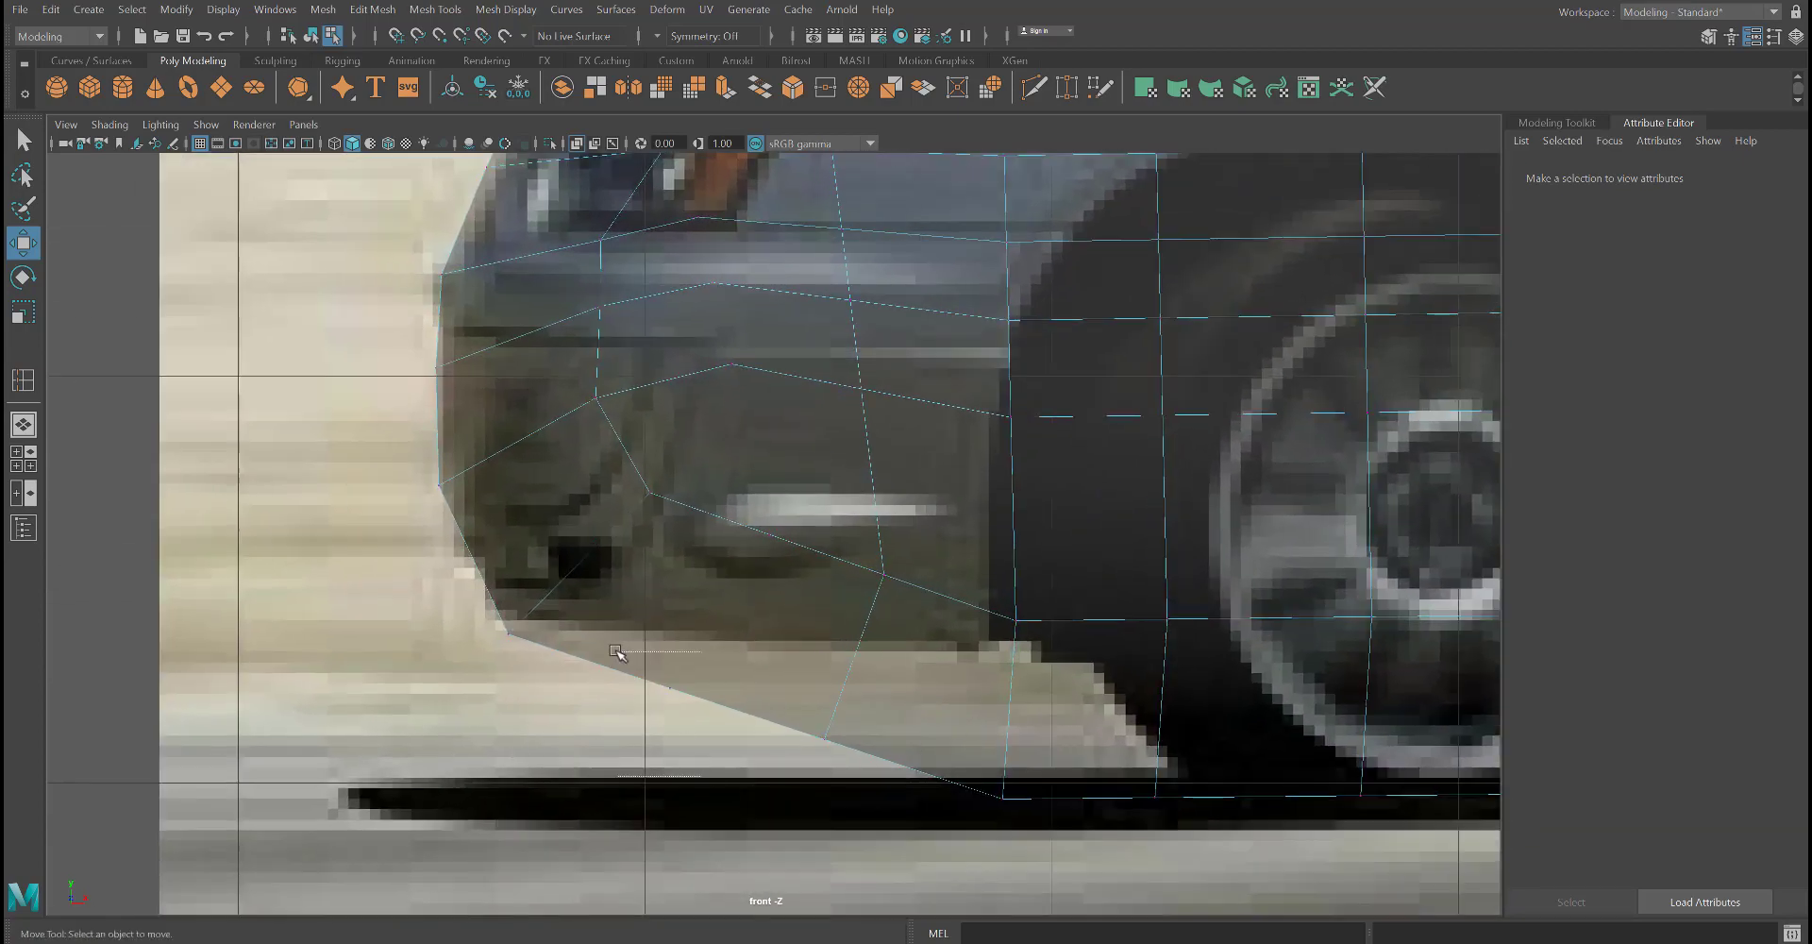
click(668, 691)
middle_drag(667, 703, 682, 659)
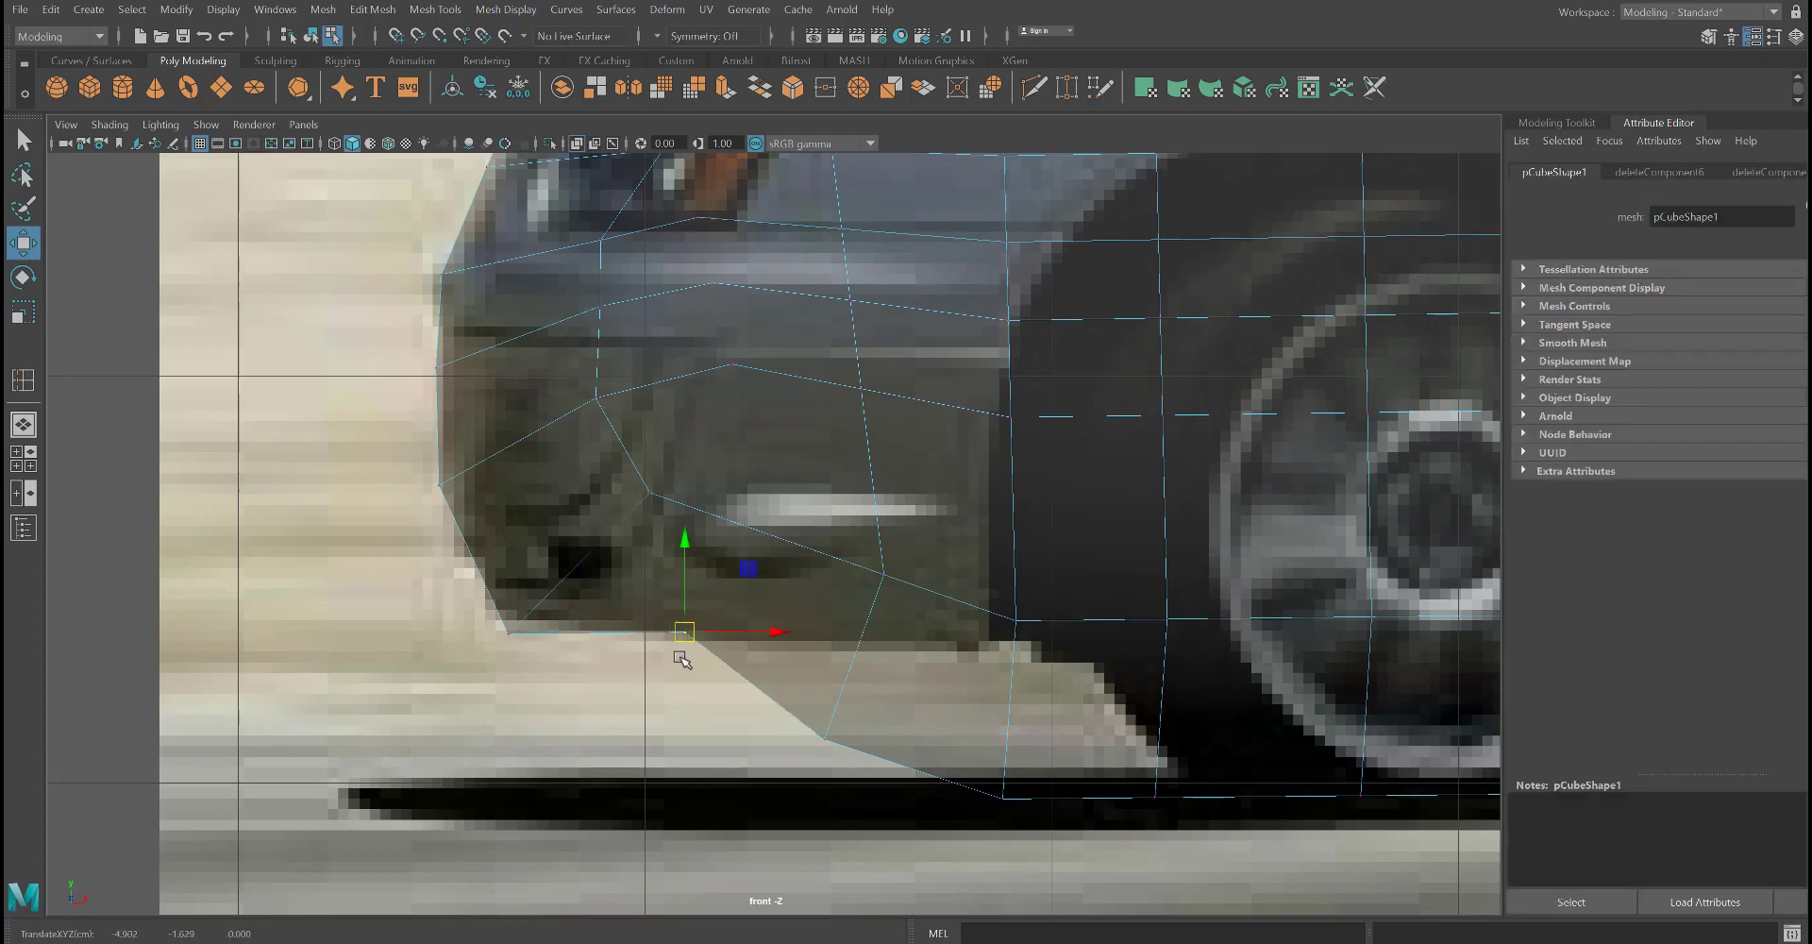
- Move the next bottom vertex toward the front wheel up and slightly forward onto the bumper's lower edge
alt+middle_drag(745, 762, 569, 697)
click(667, 761)
drag(744, 765, 604, 600)
middle_drag(648, 676, 676, 578)
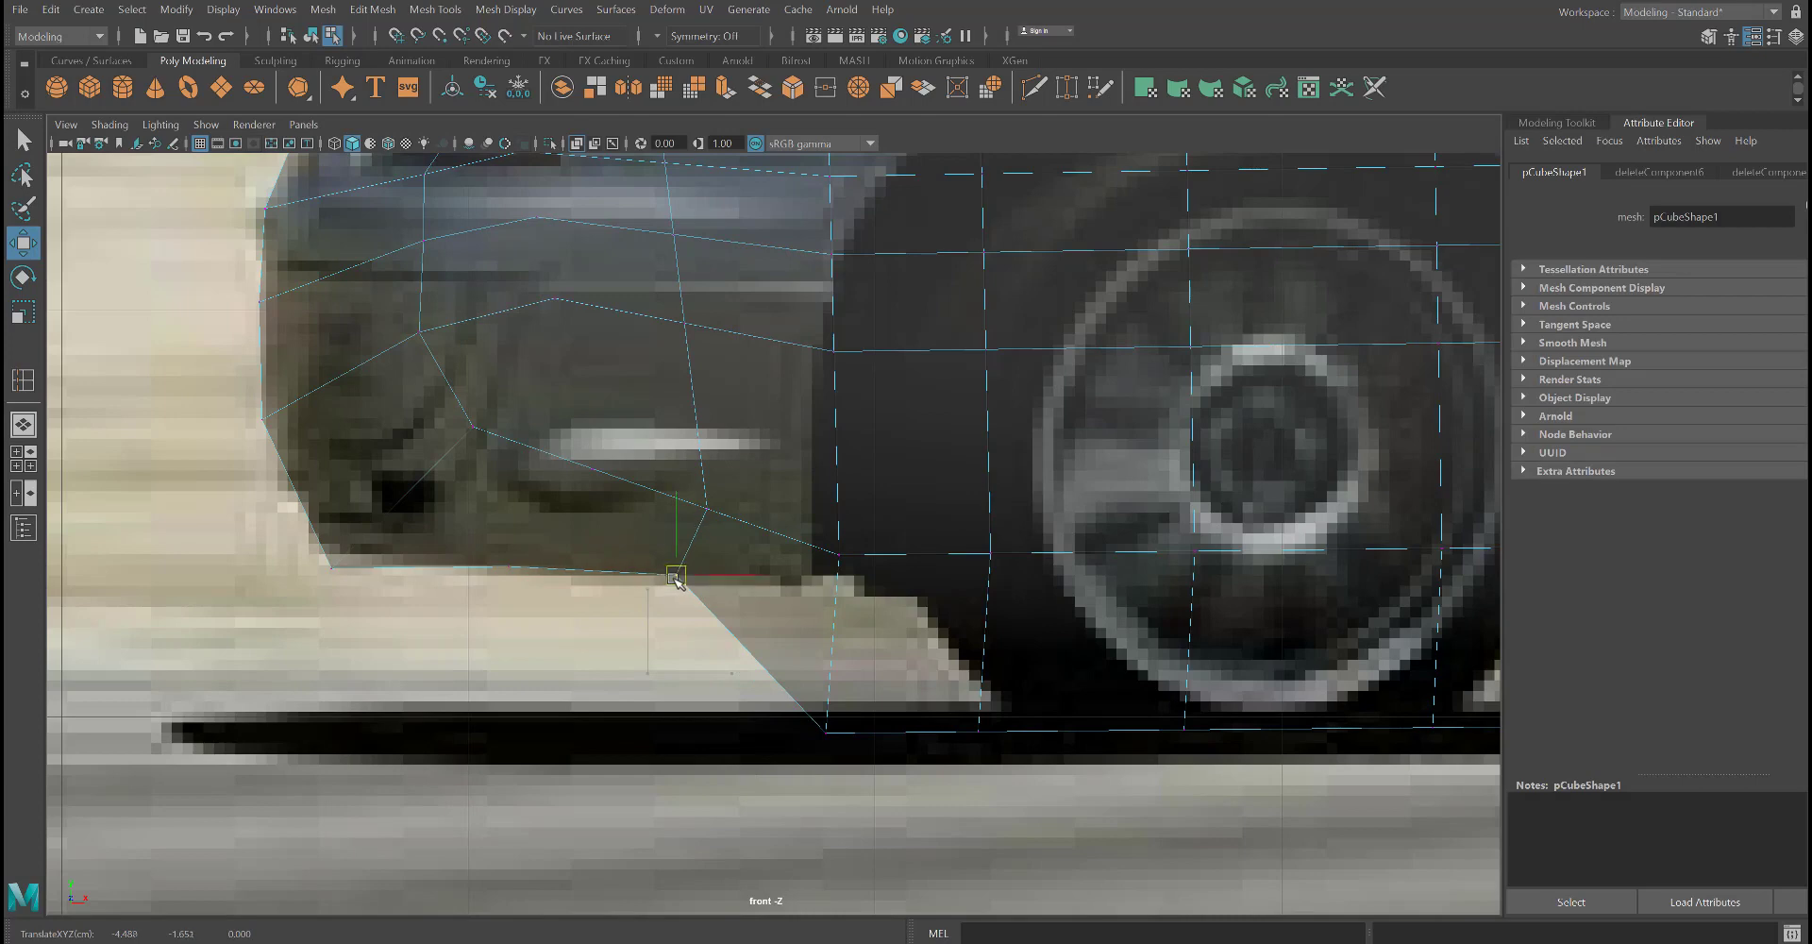
drag(676, 579, 675, 579)
- Move the two lower vertices beside the front wheel up to the bumper's rear corner and the wheel arch edge
alt+drag(725, 738, 912, 829)
drag(760, 709, 729, 664)
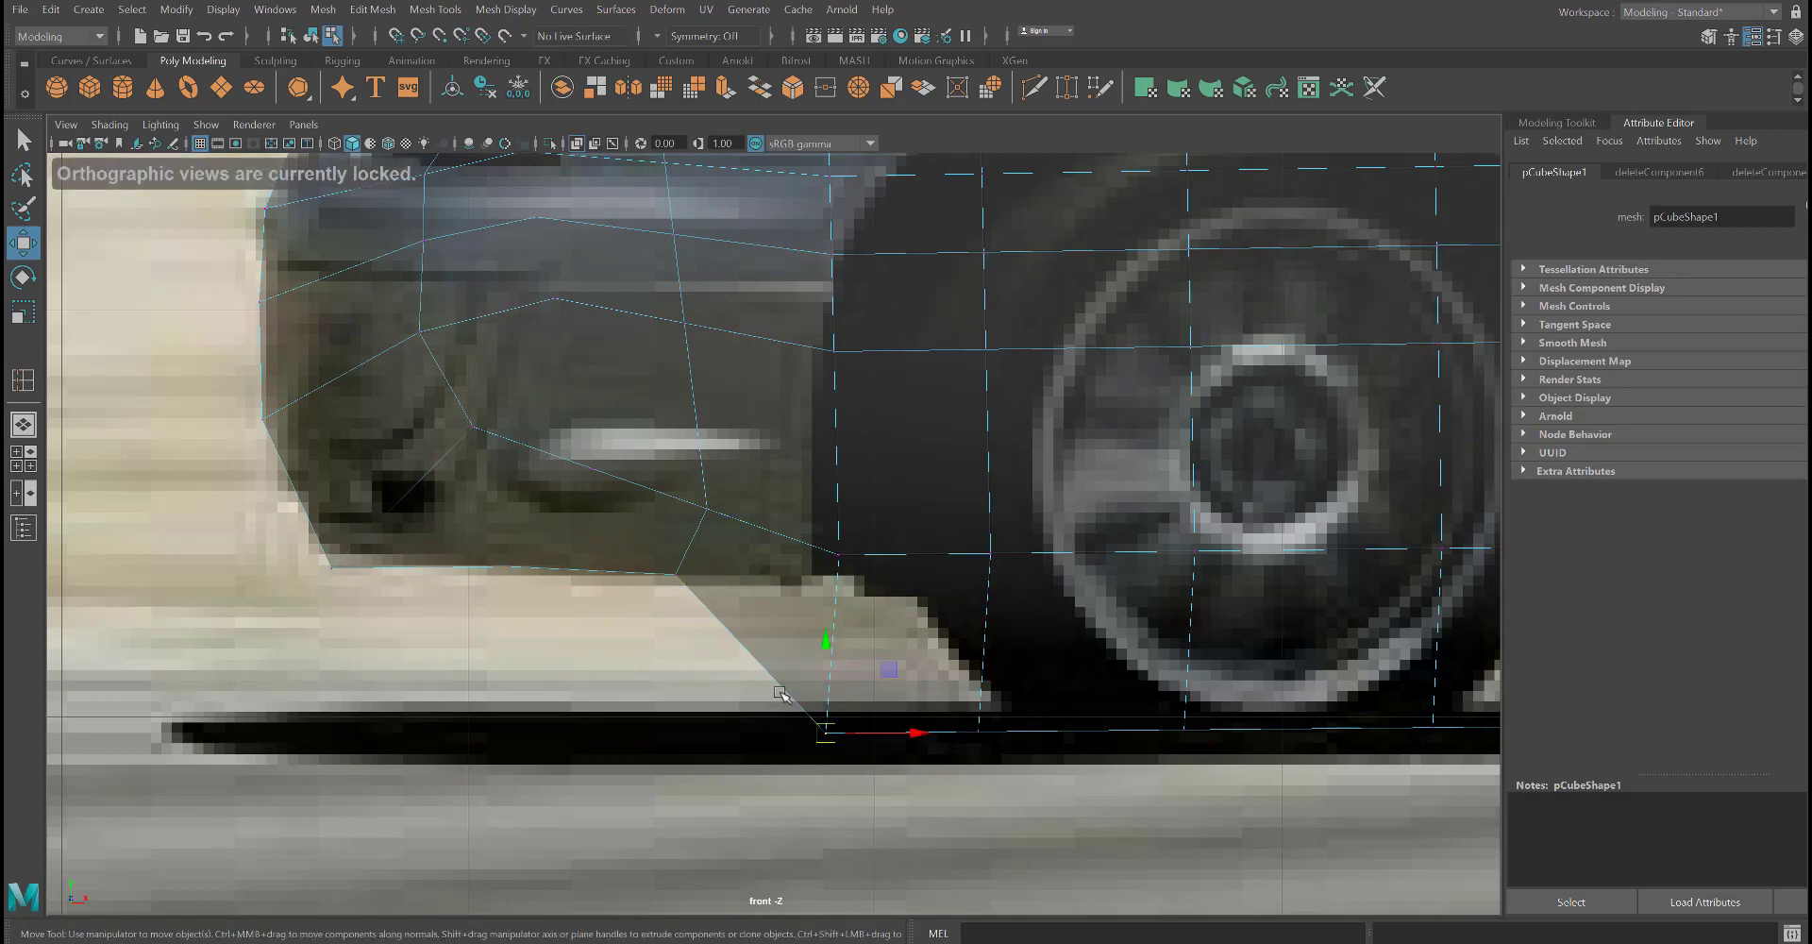
click(909, 841)
drag(910, 841, 754, 497)
drag(831, 649, 811, 488)
click(766, 722)
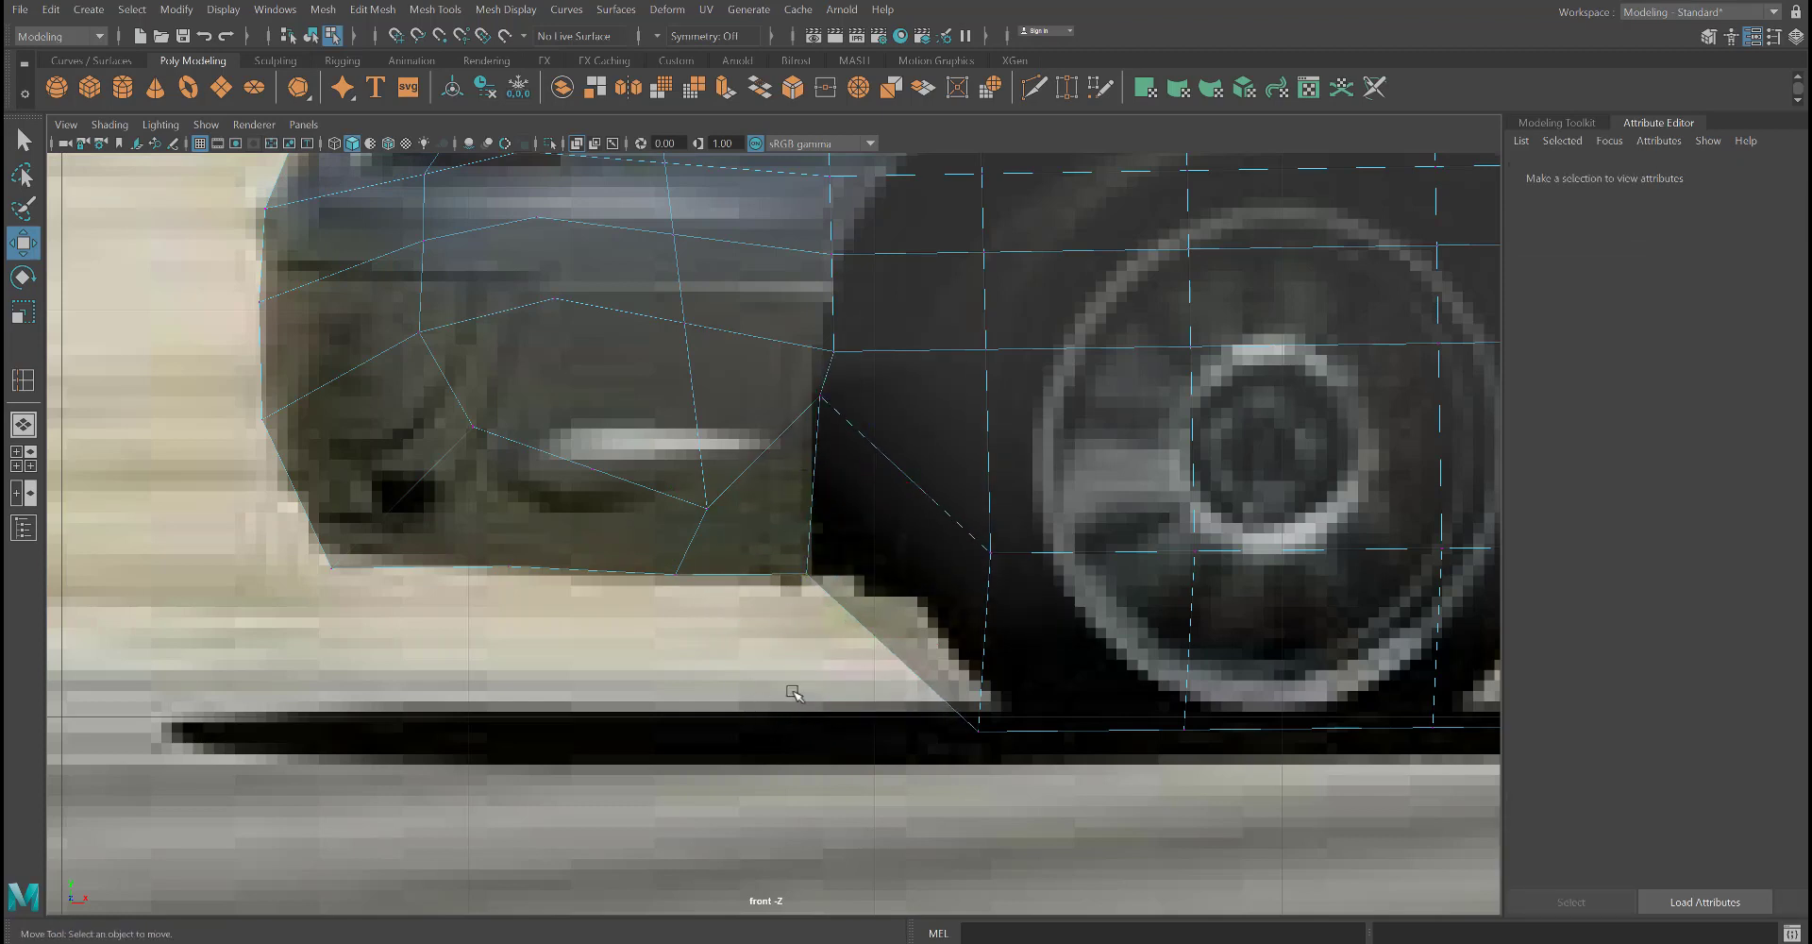
- Shift the vertices on the front side of the front wheel opening to follow the wheel arch edge
alt+middle_drag(733, 711, 489, 837)
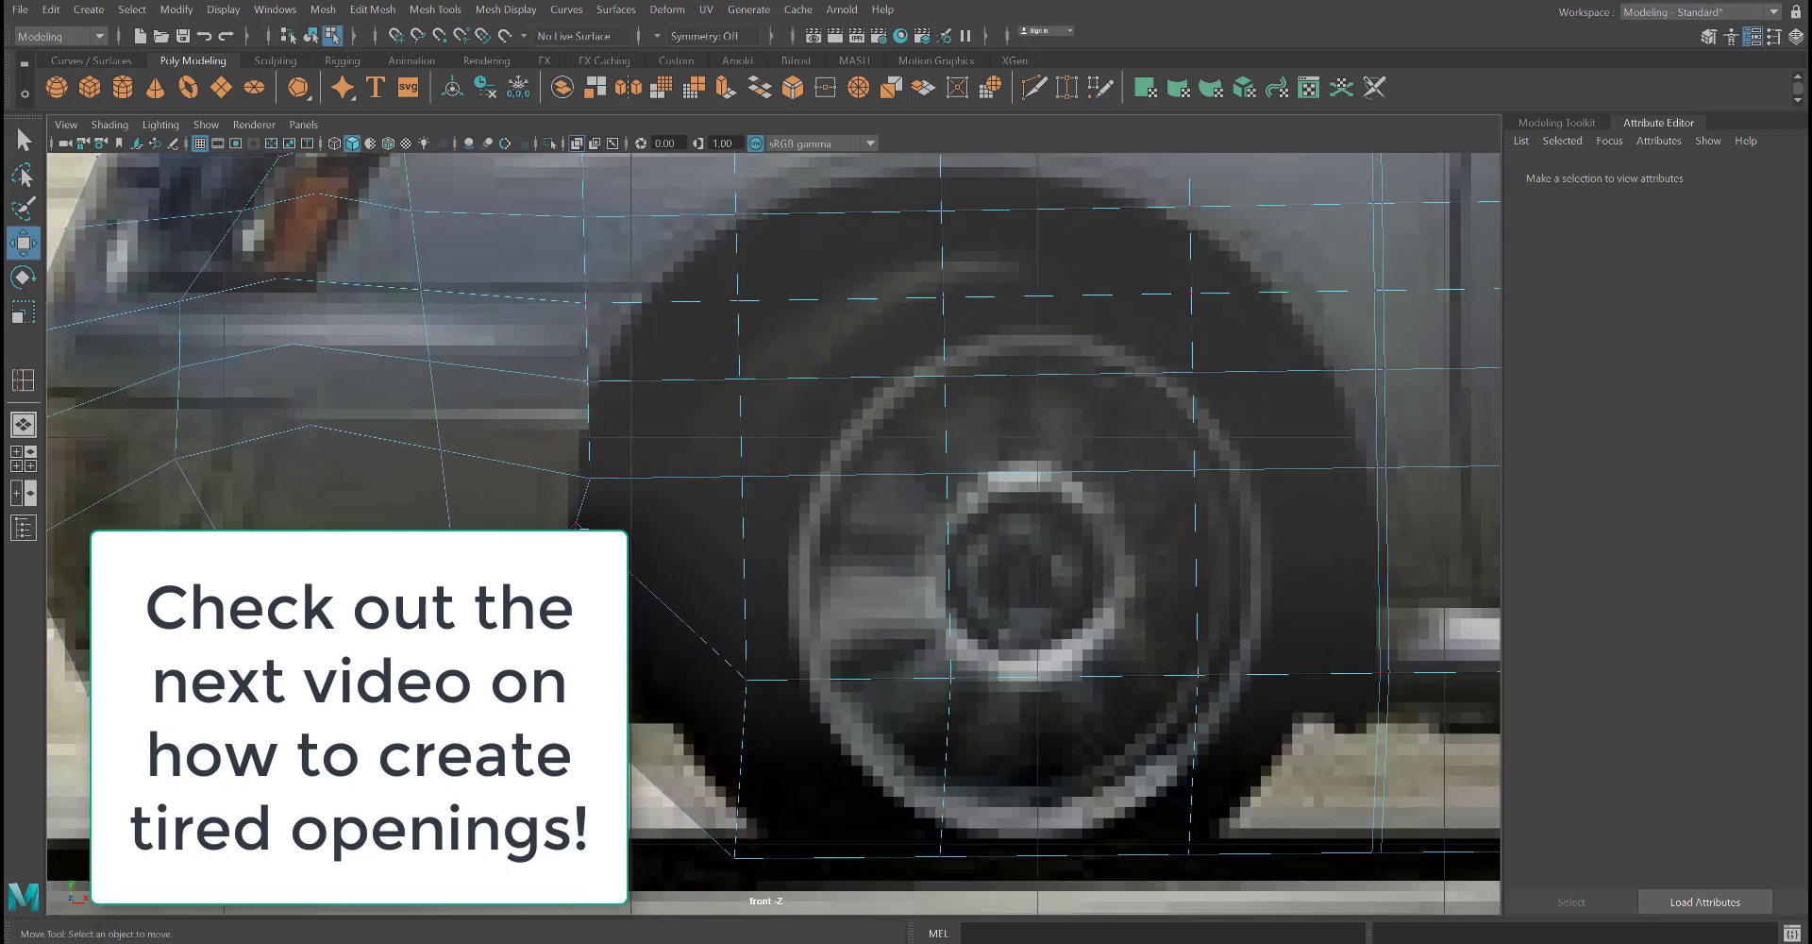
click(587, 471)
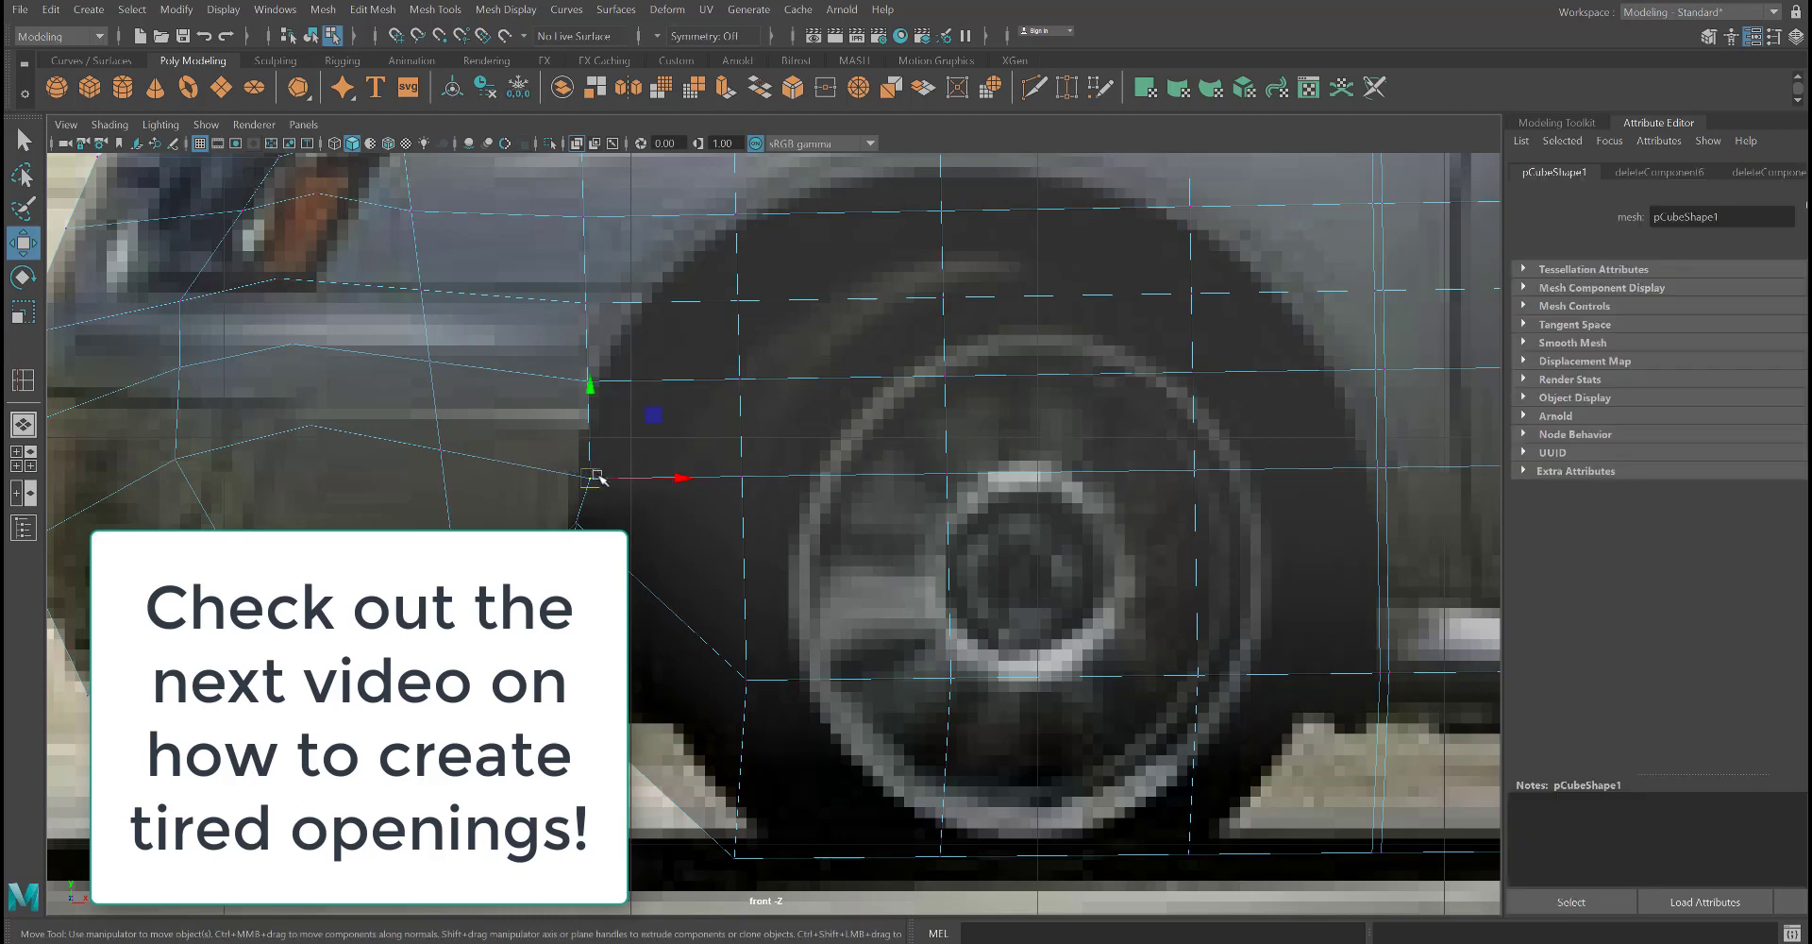
drag(590, 474, 589, 475)
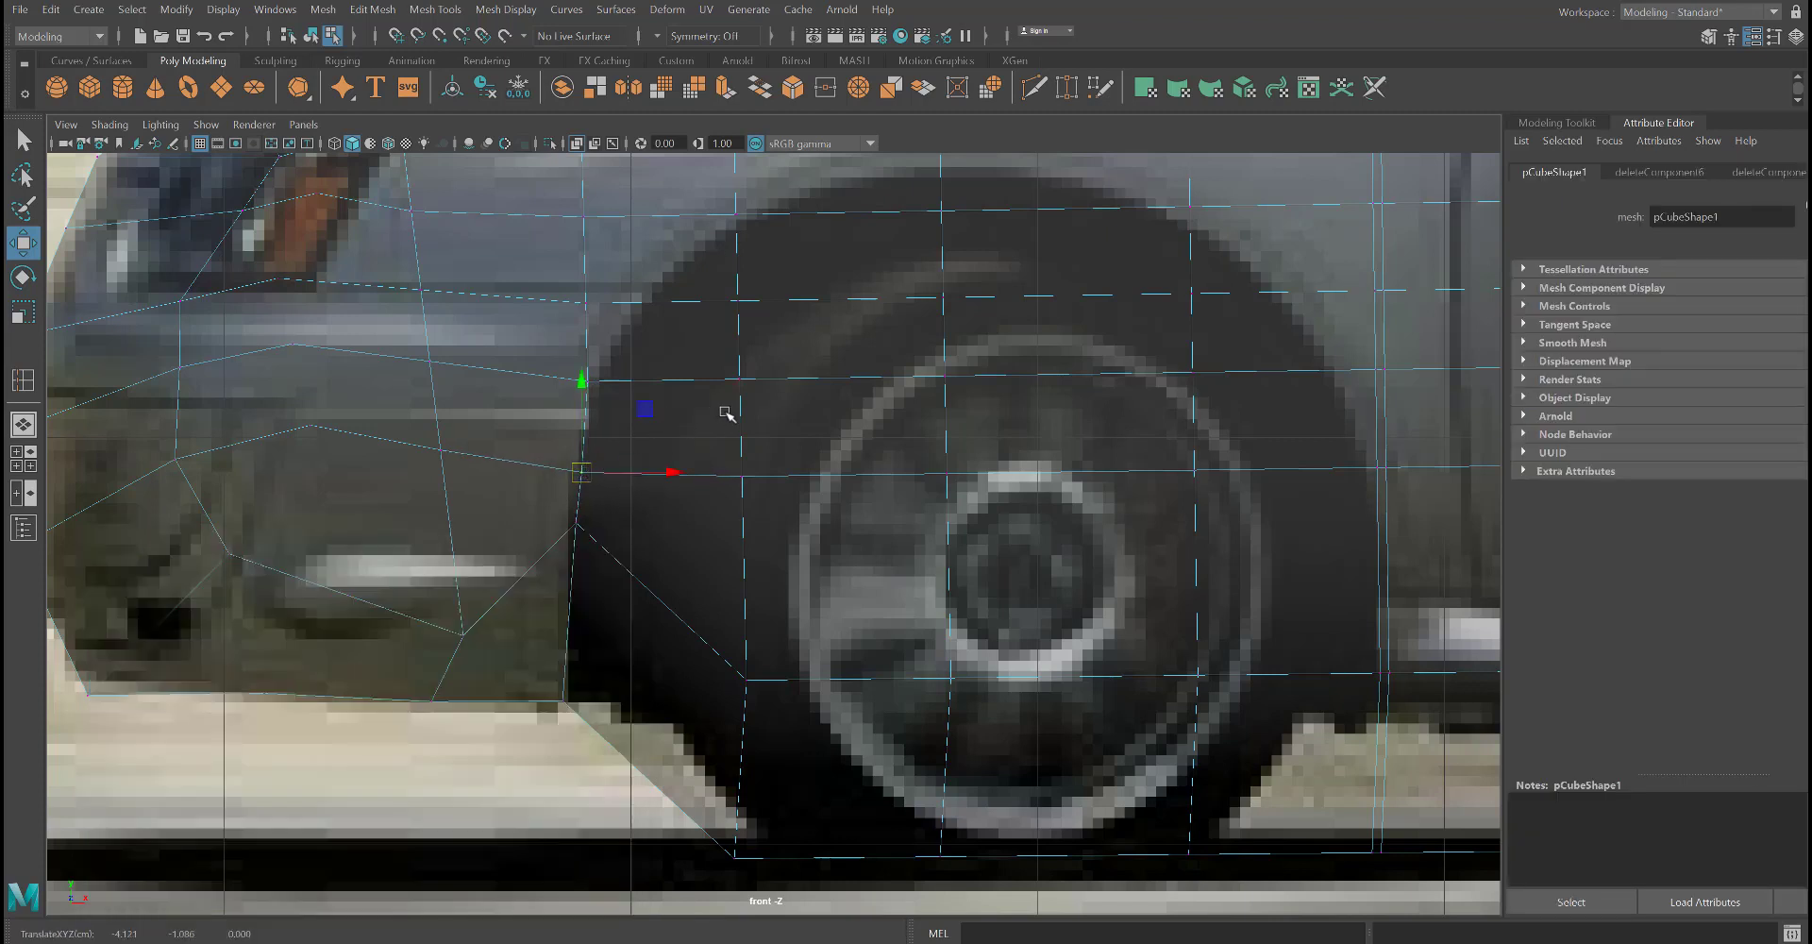
click(739, 415)
mouse_move(606, 411)
mouse_down()
mouse_move(542, 362)
mouse_move(589, 389)
mouse_up()
- Move the next higher vertex on the front wheel arch onto the curve of the arch
alt+middle_drag(806, 512, 838, 682)
scroll(665, 511, up, 2)
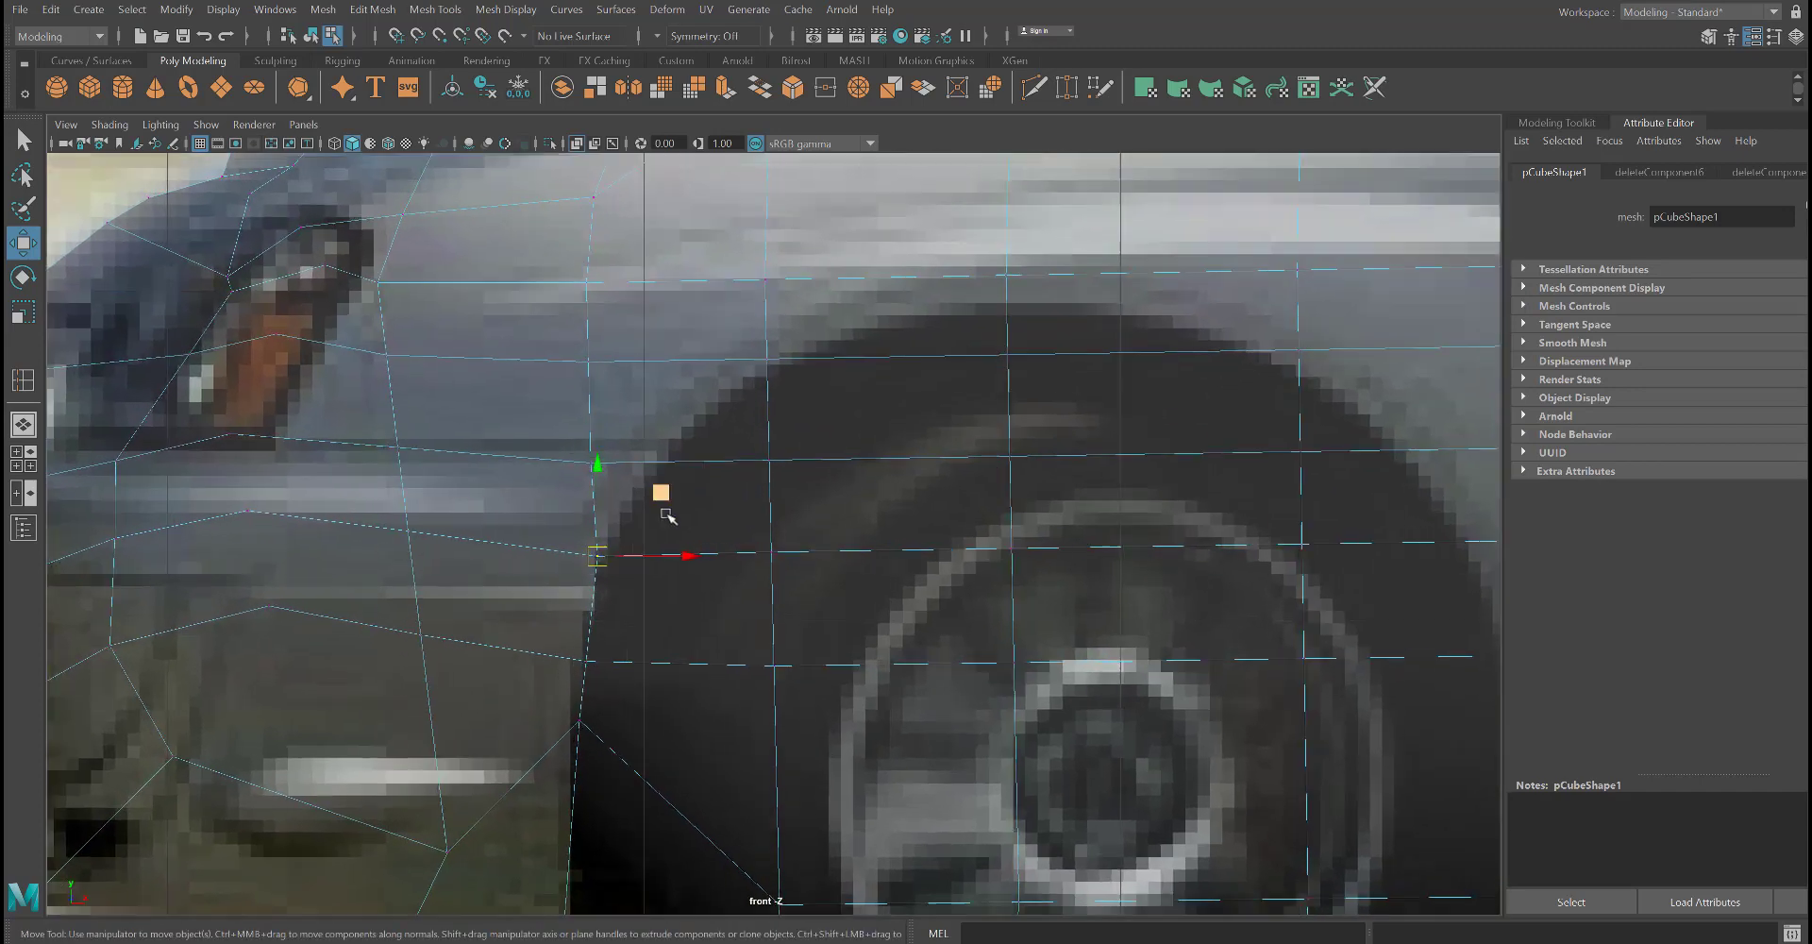
scroll(668, 516, up, 2)
drag(462, 398, 602, 453)
scroll(599, 491, down, 8)
scroll(640, 576, up, 3)
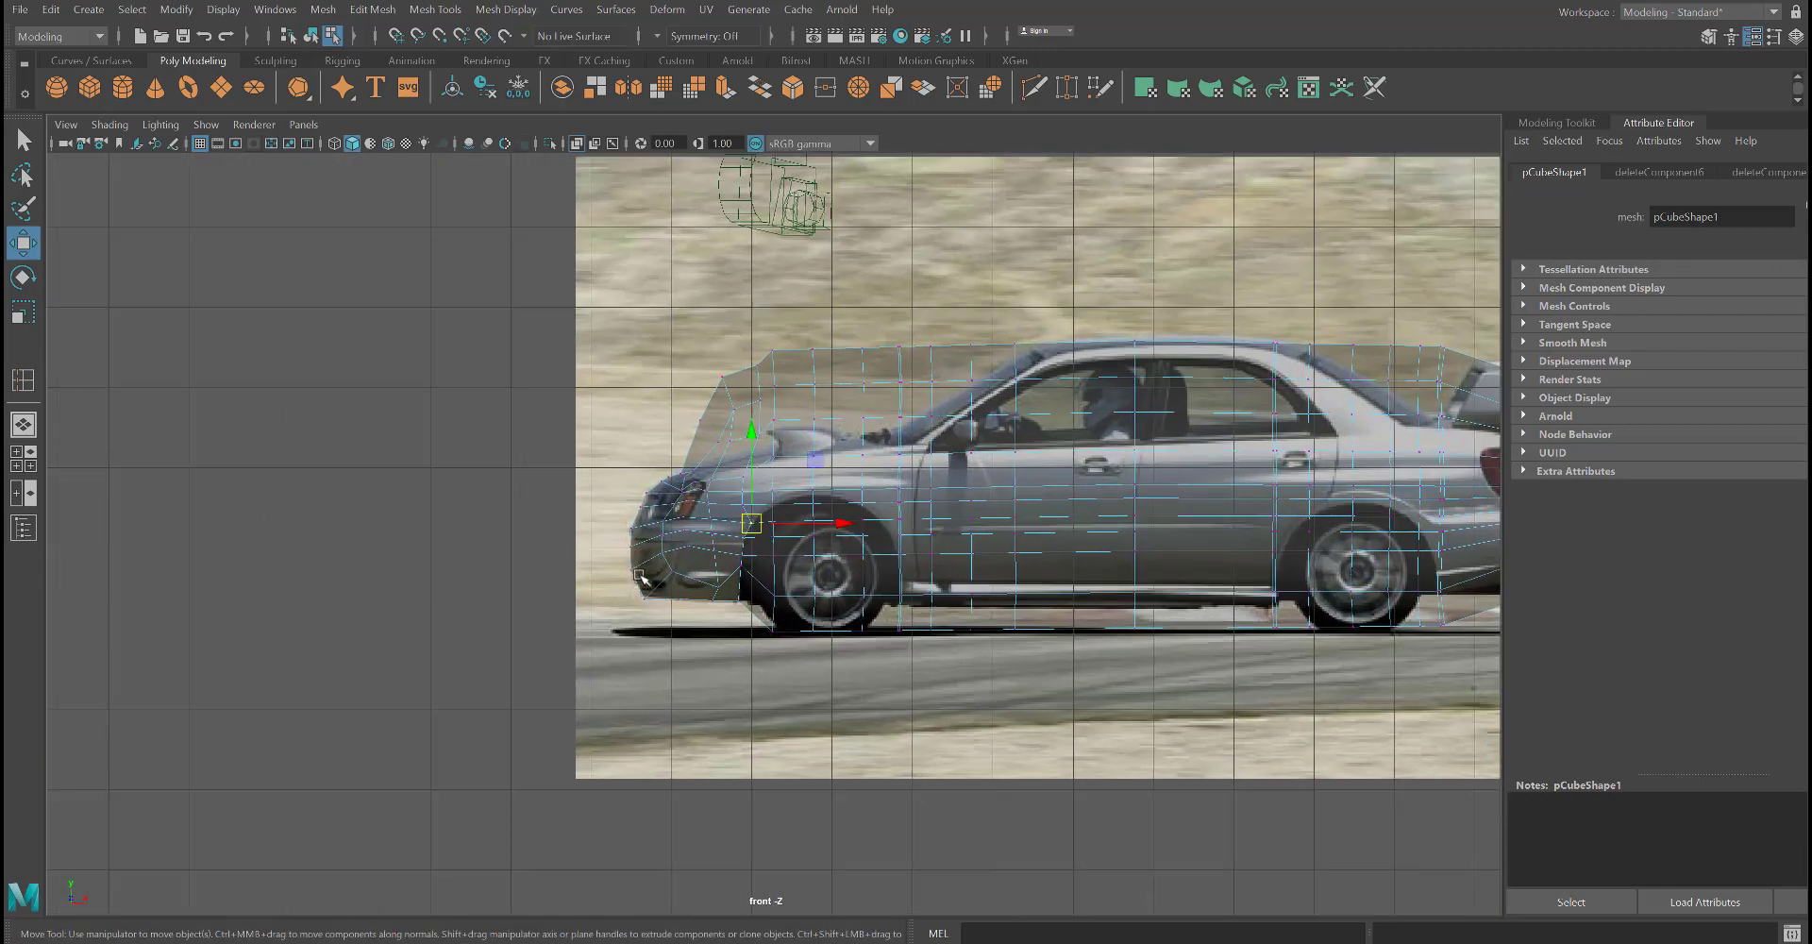
scroll(640, 576, up, 6)
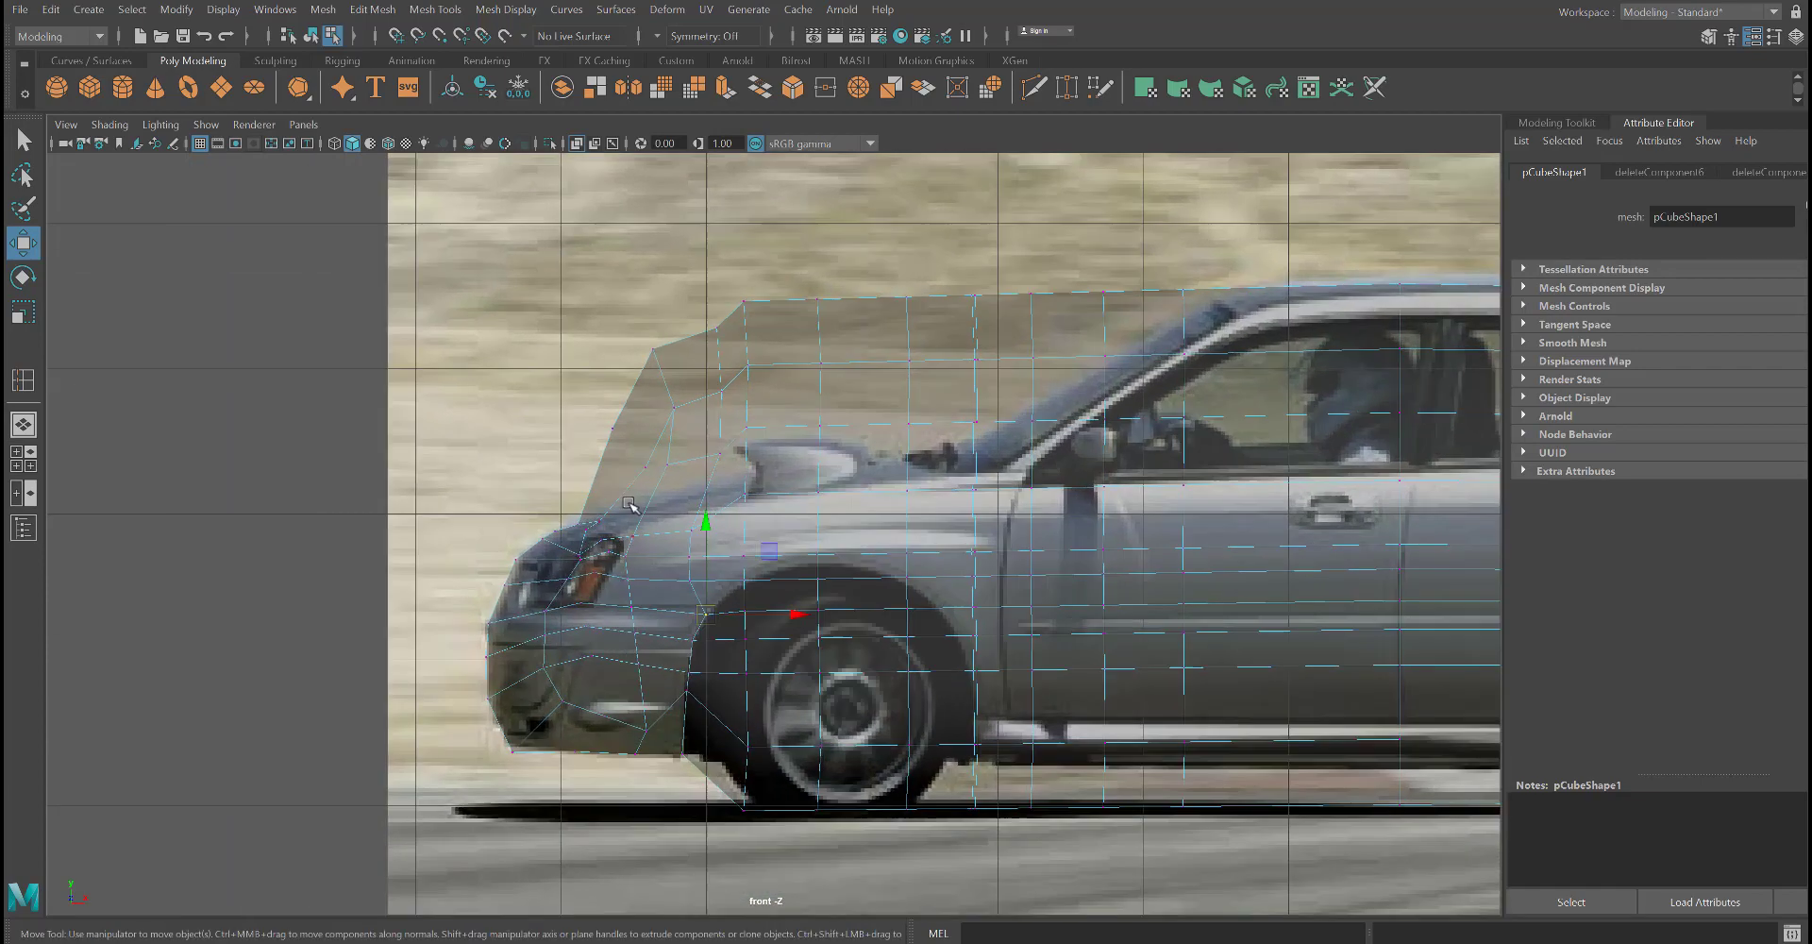
scroll(629, 504, up, 4)
middle_drag(524, 505, 584, 591)
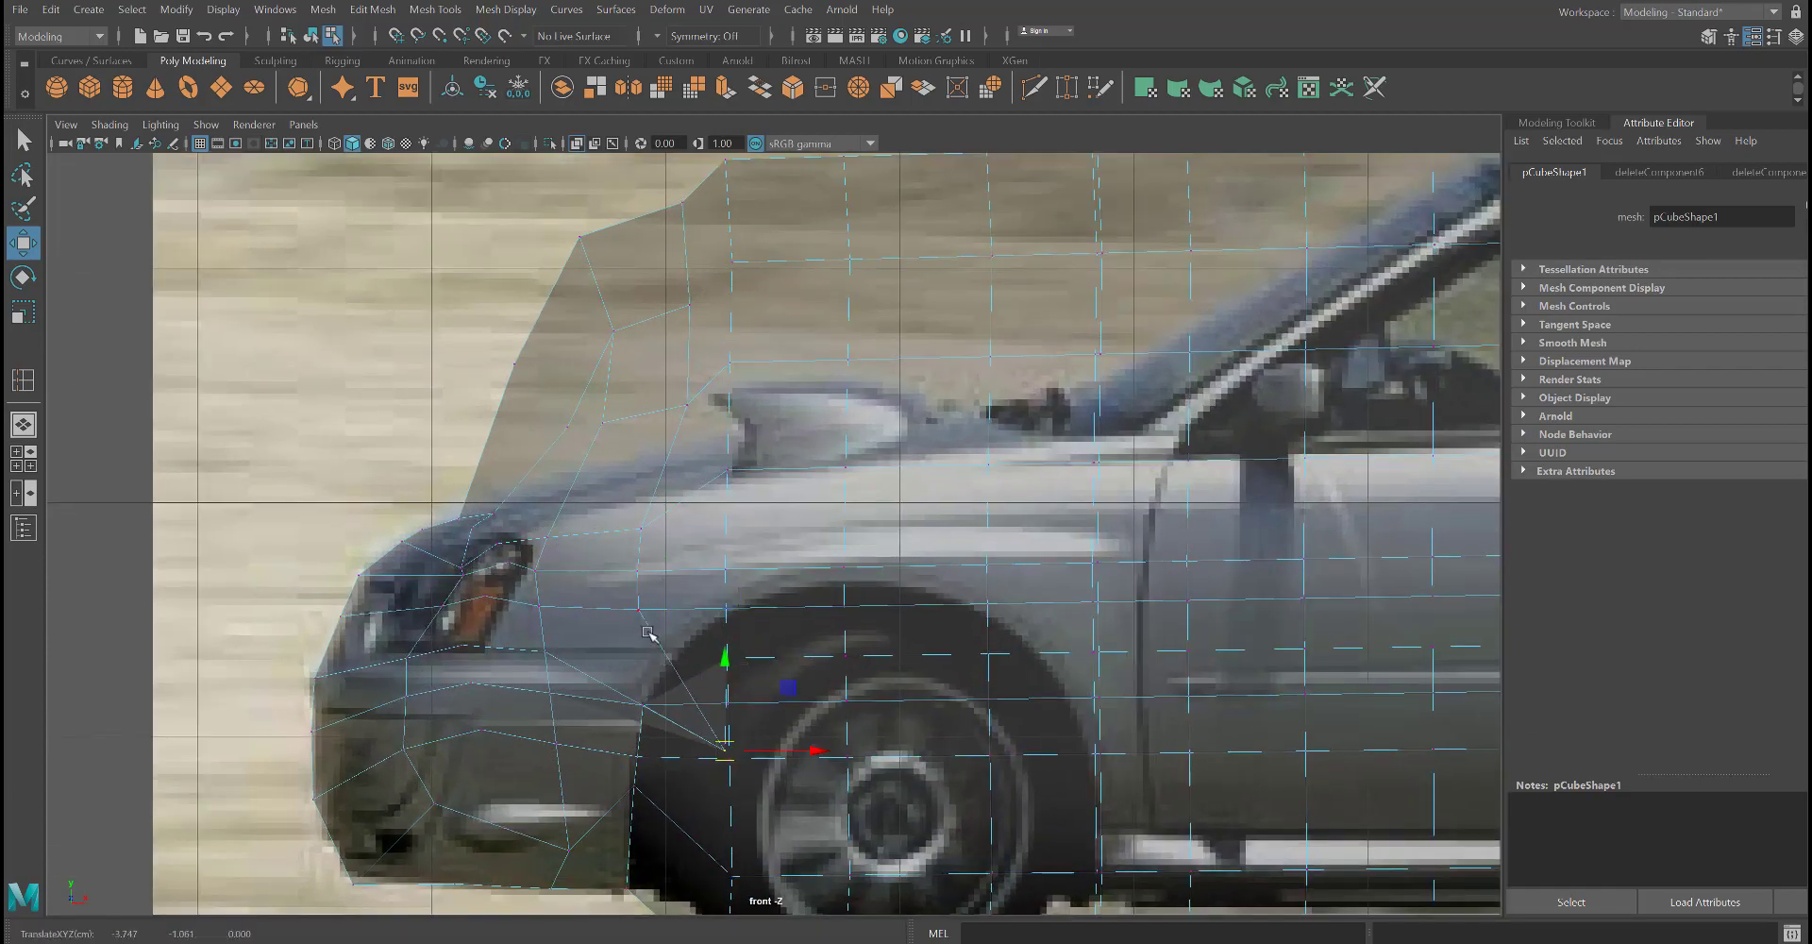
key(ctrl+z)
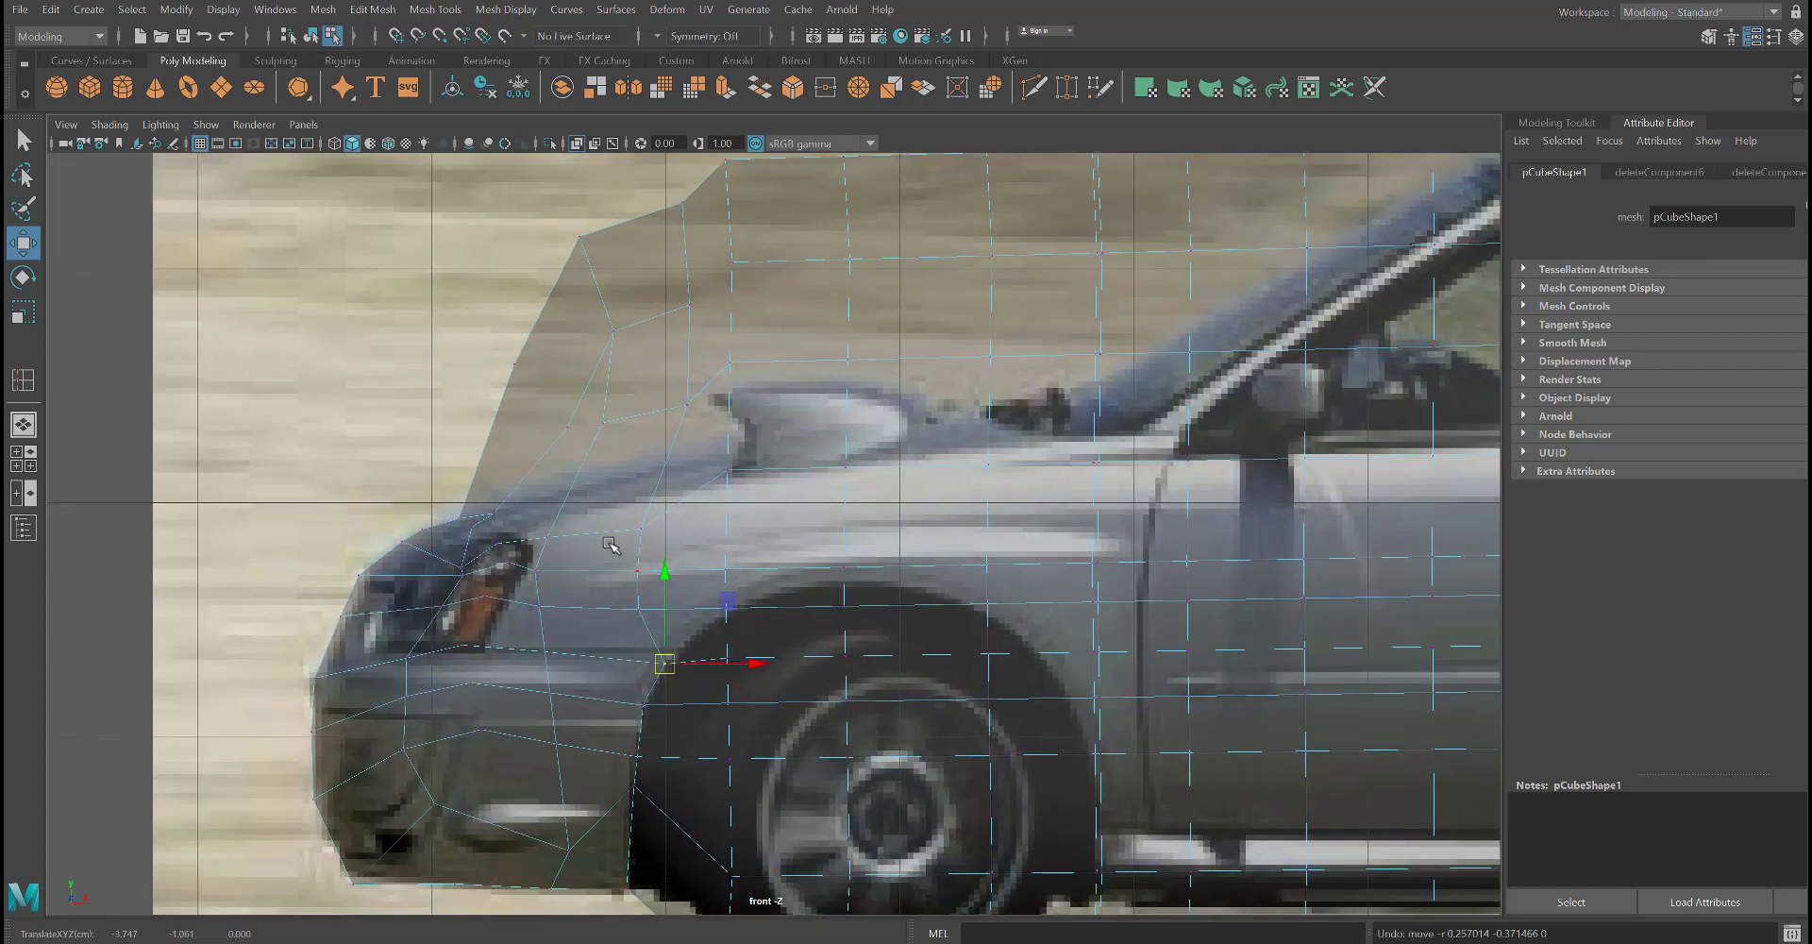
- Select the body vertices above the hood between the headlight and the hood scoop
scroll(462, 373, up, 3)
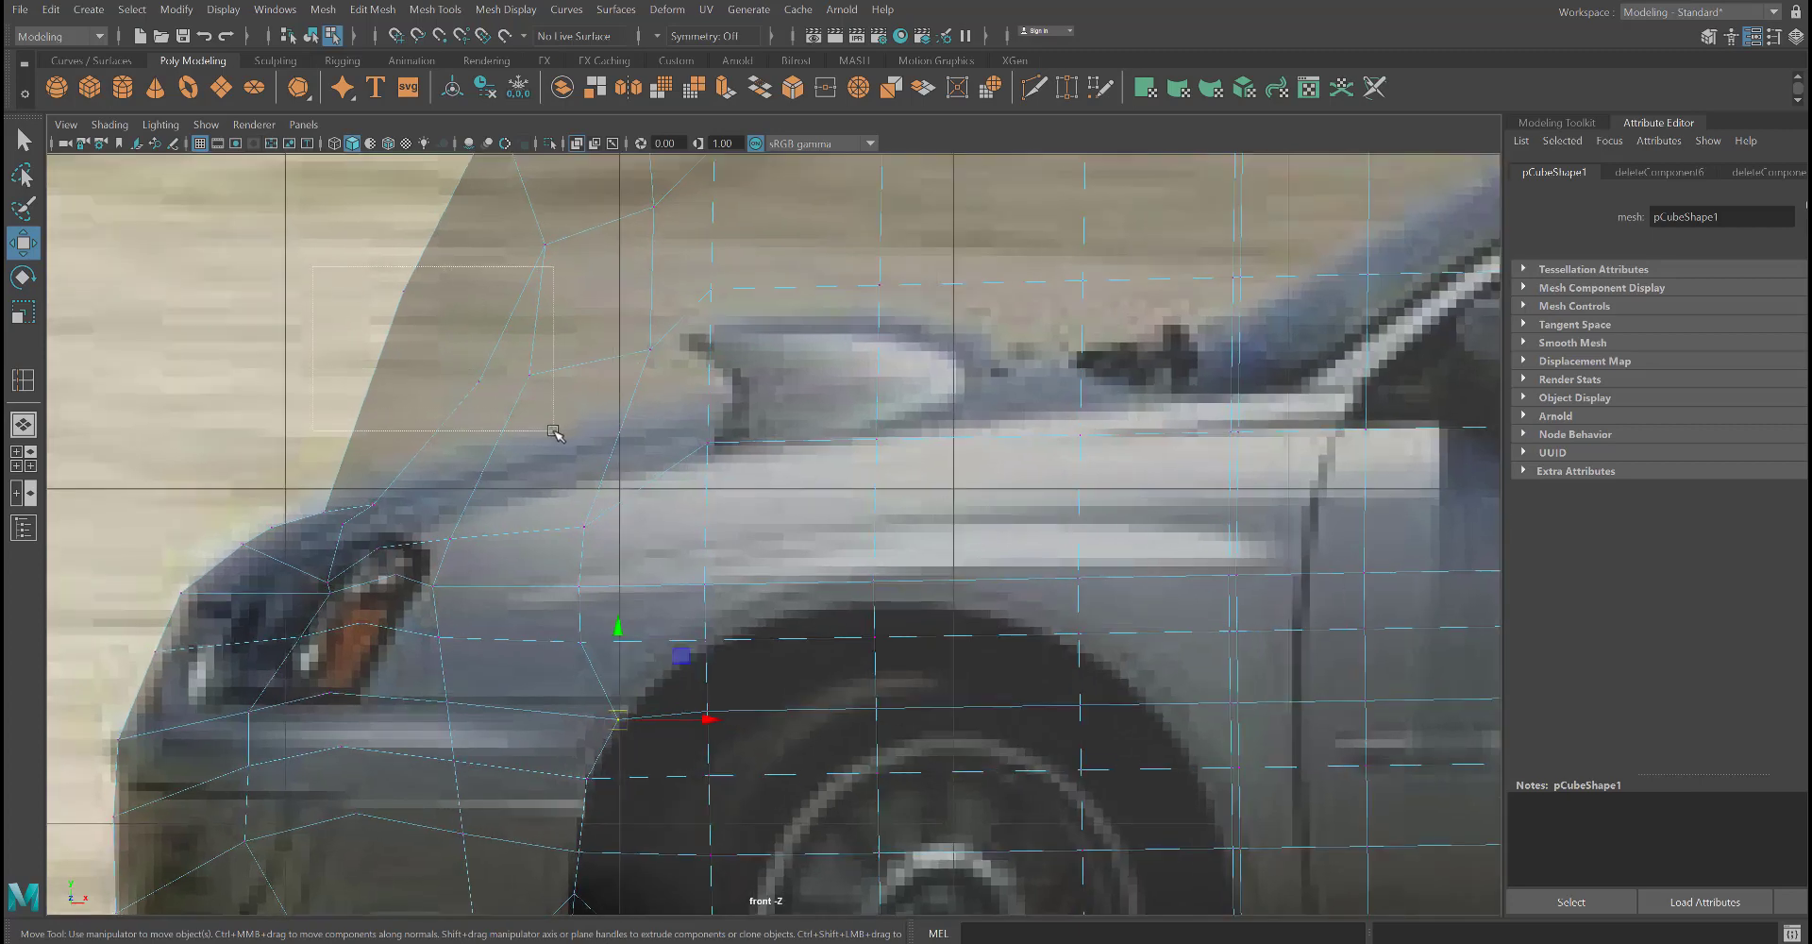
drag(555, 432, 348, 325)
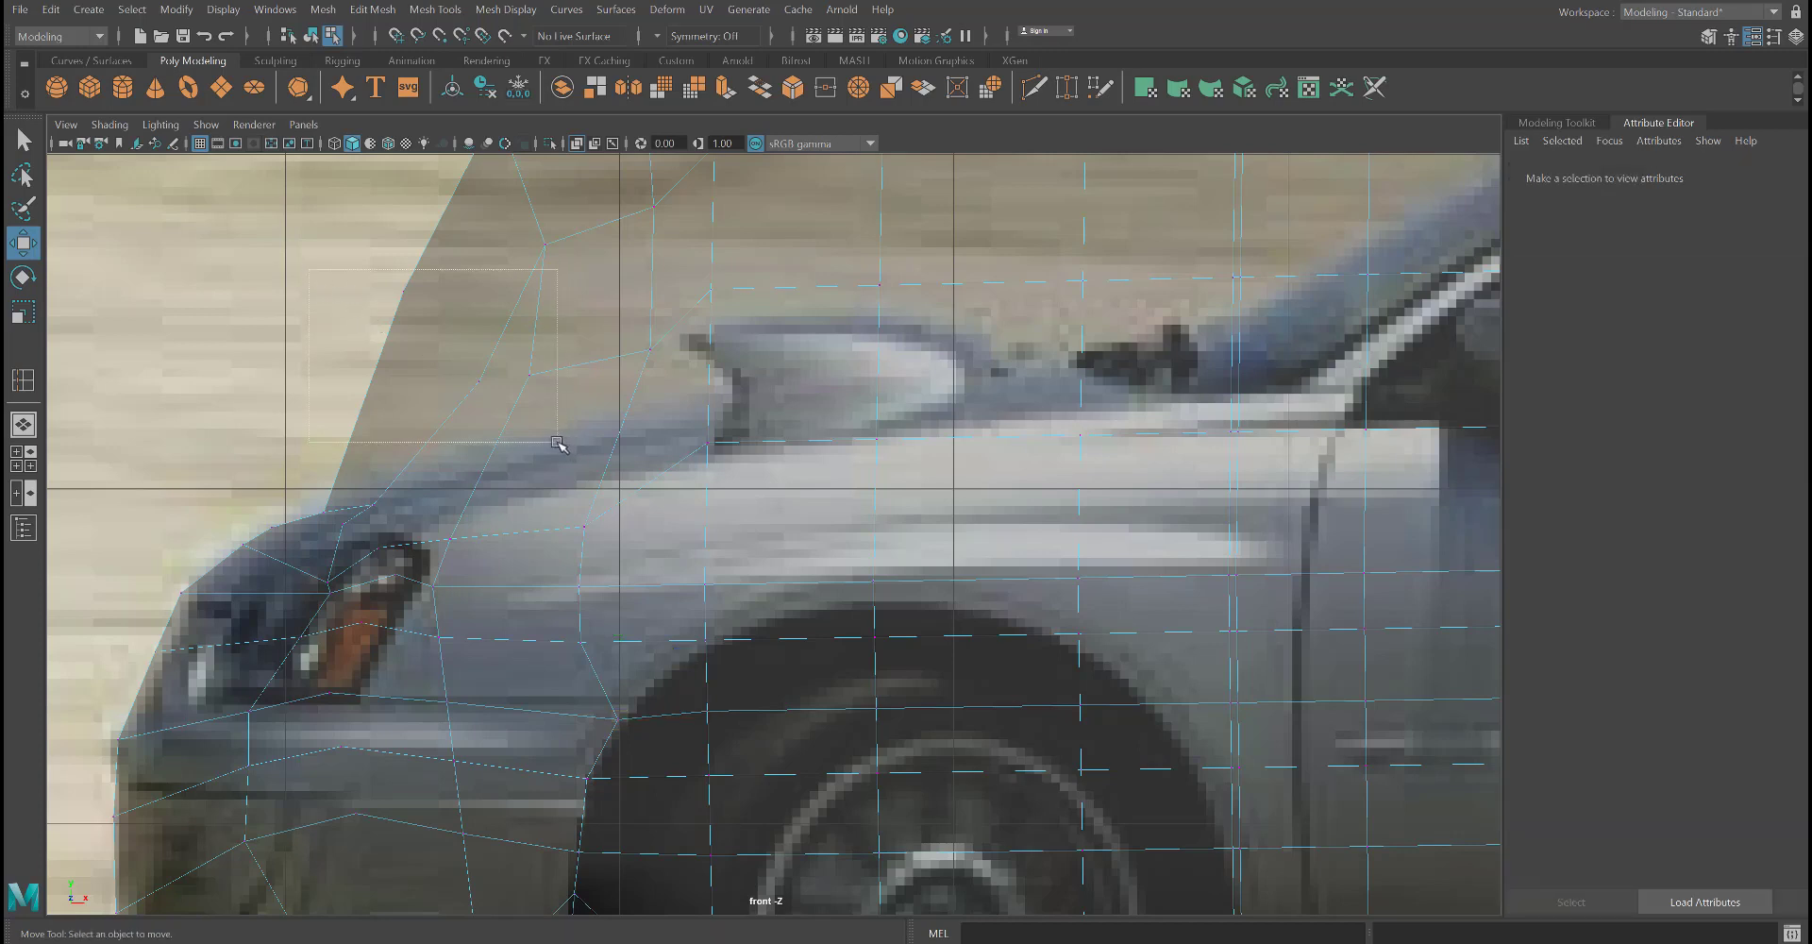
key(ctrl+z)
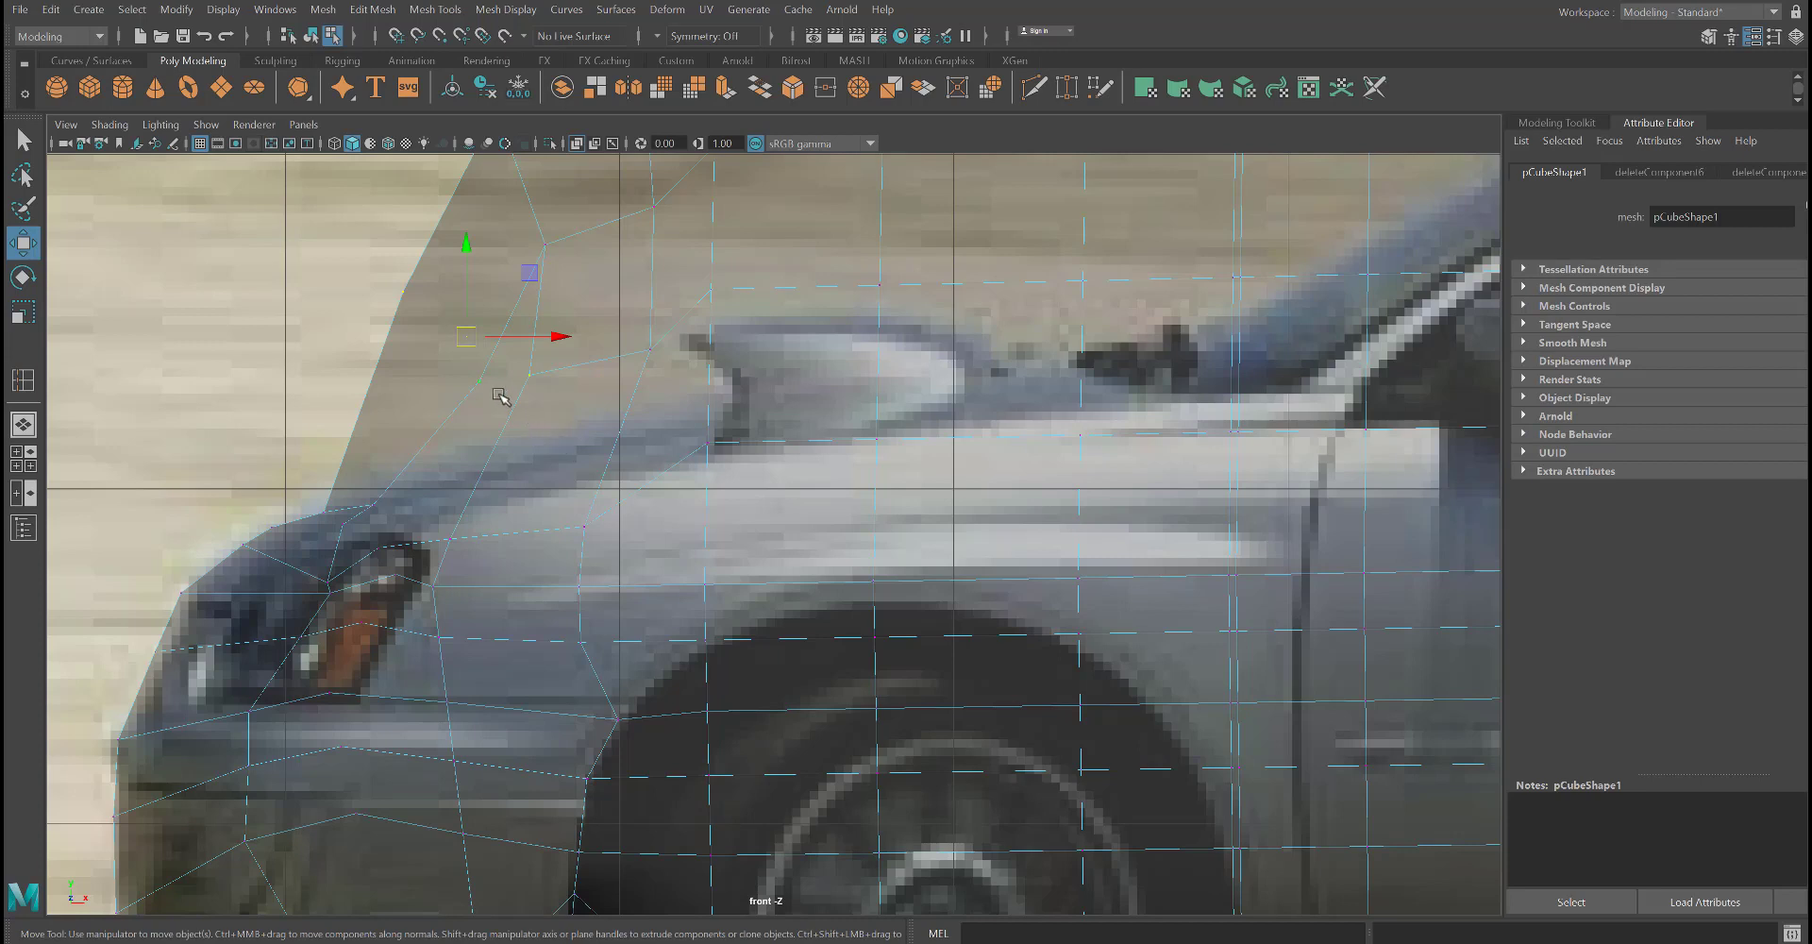